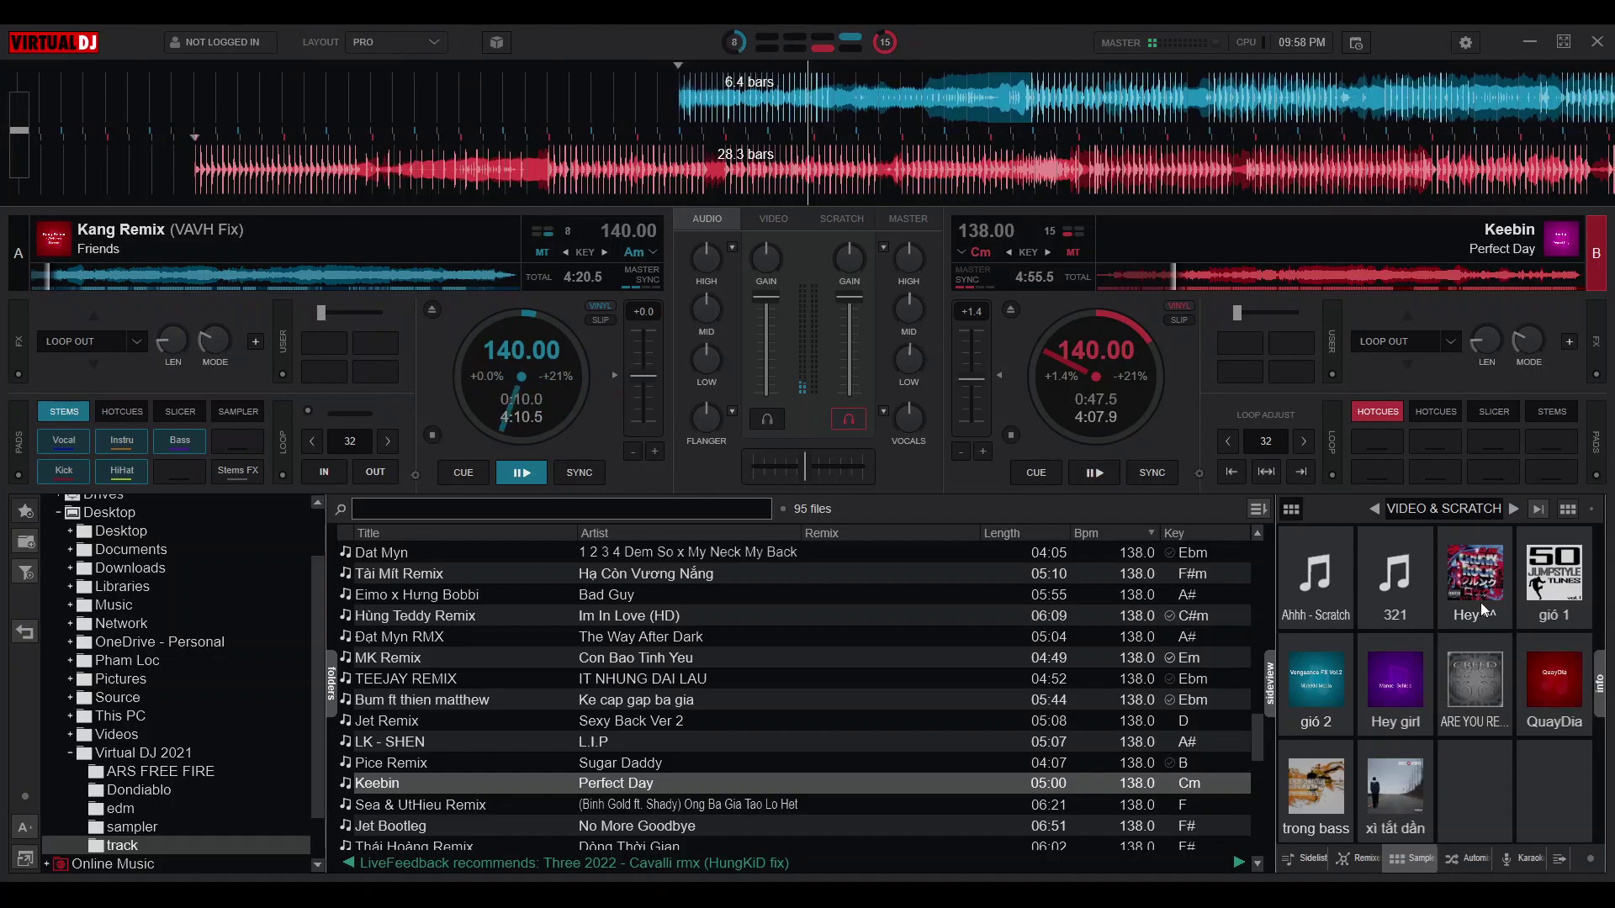
# With the crossfader fully on deck A, start Perfect Day on deck B and shift its waveform to line up with the playing track
pyautogui.click(1548, 599)
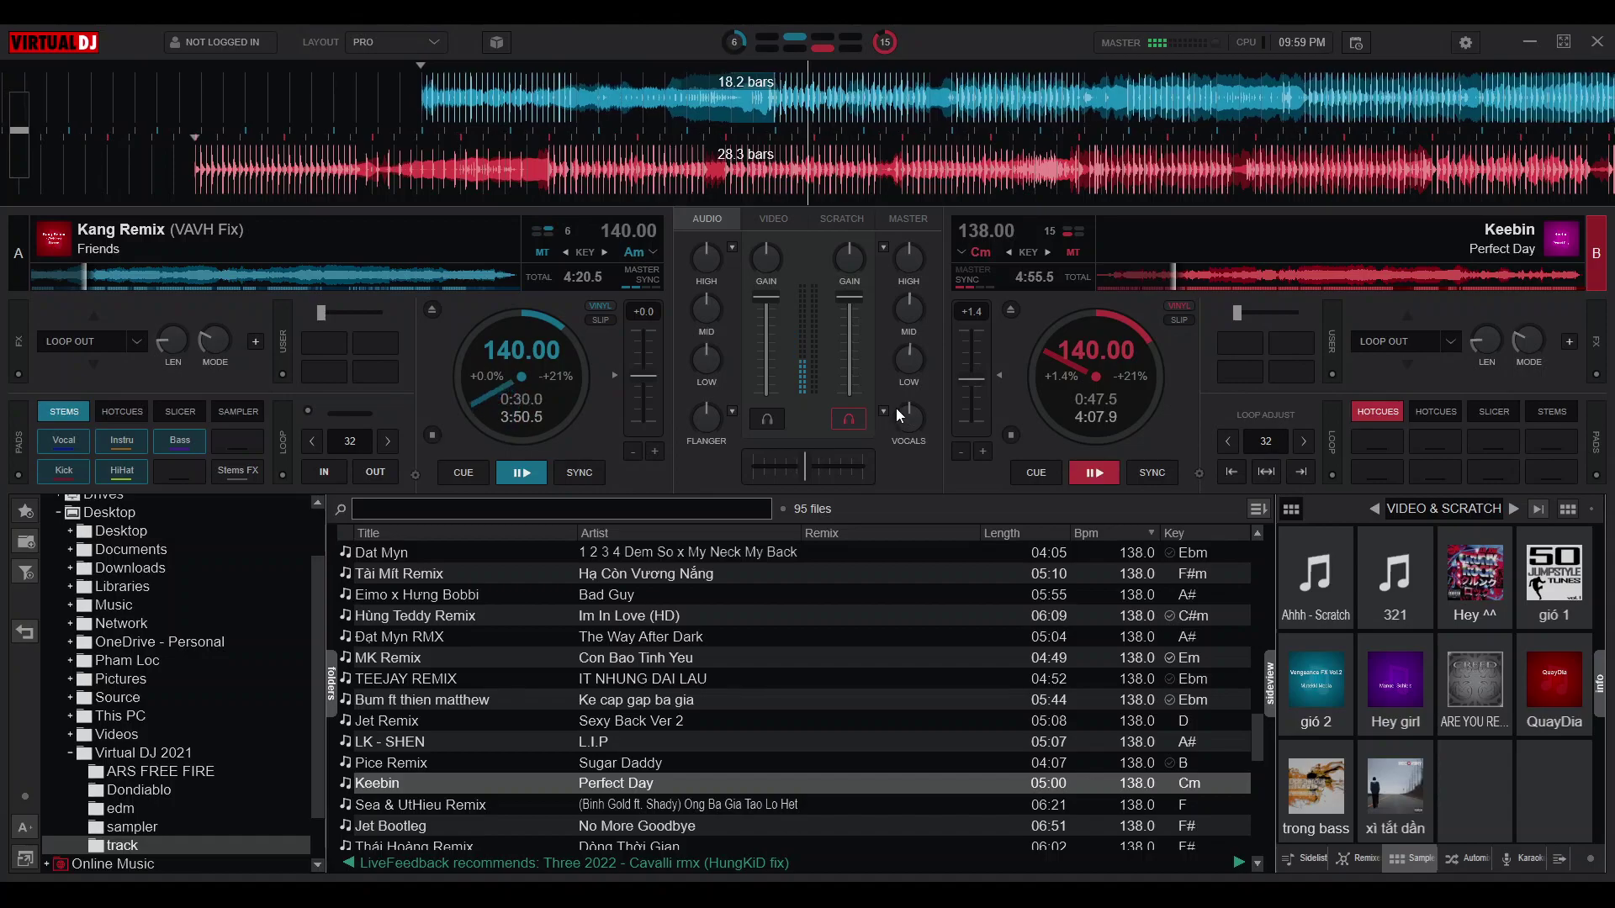
pyautogui.moveTo(804, 470); pyautogui.dragTo(752, 469)
pyautogui.click(1093, 472)
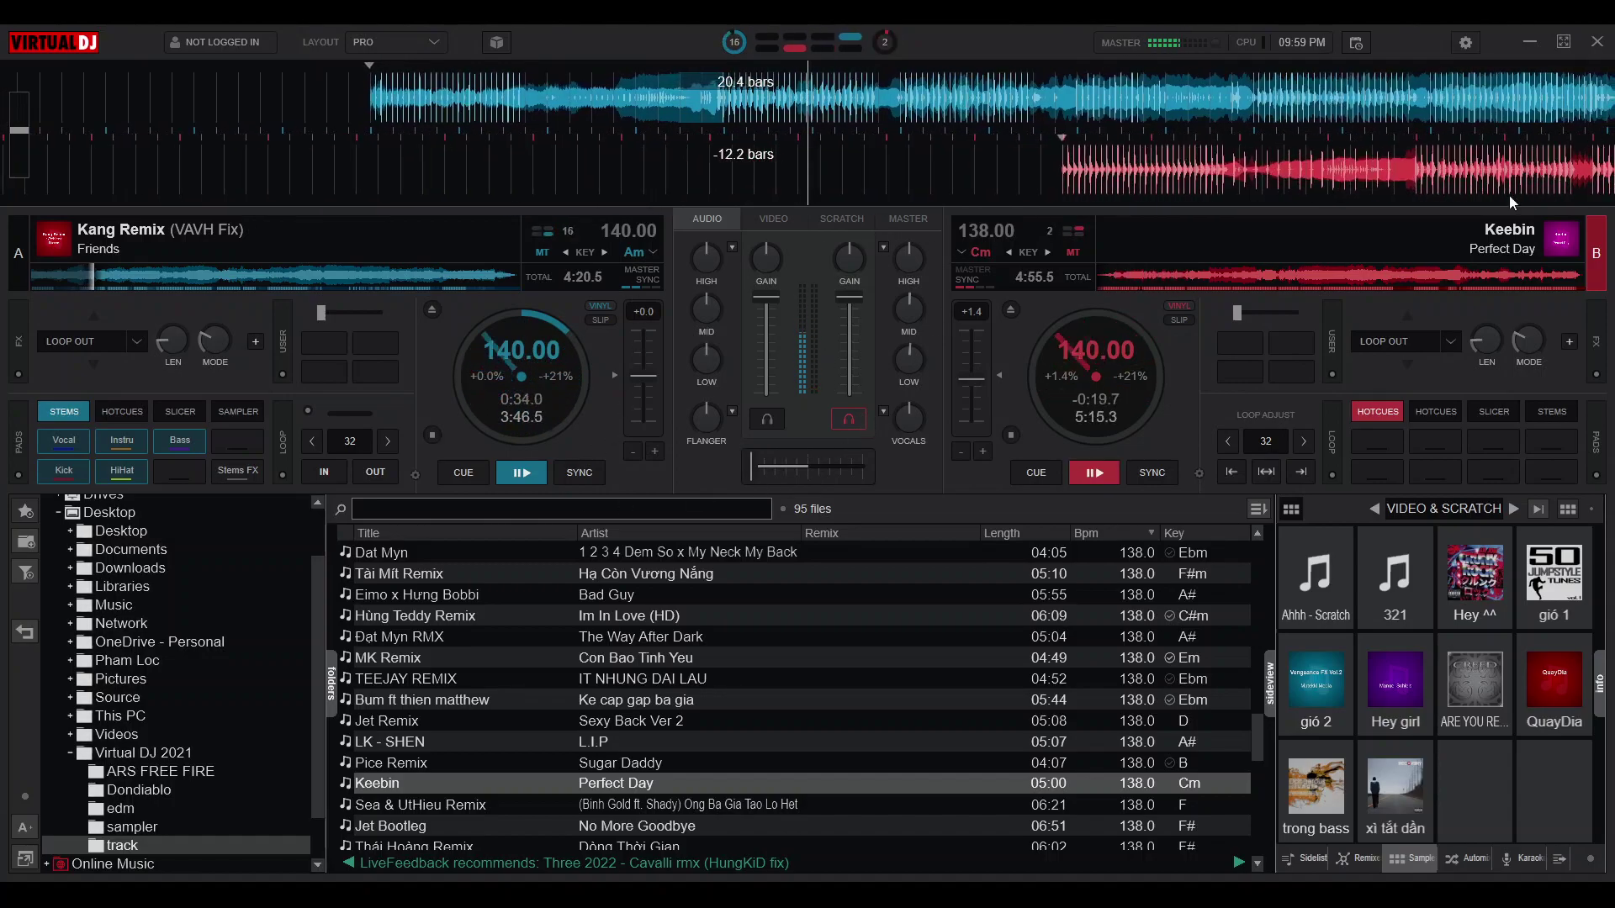
pyautogui.moveTo(1217, 169); pyautogui.dragTo(1067, 187)
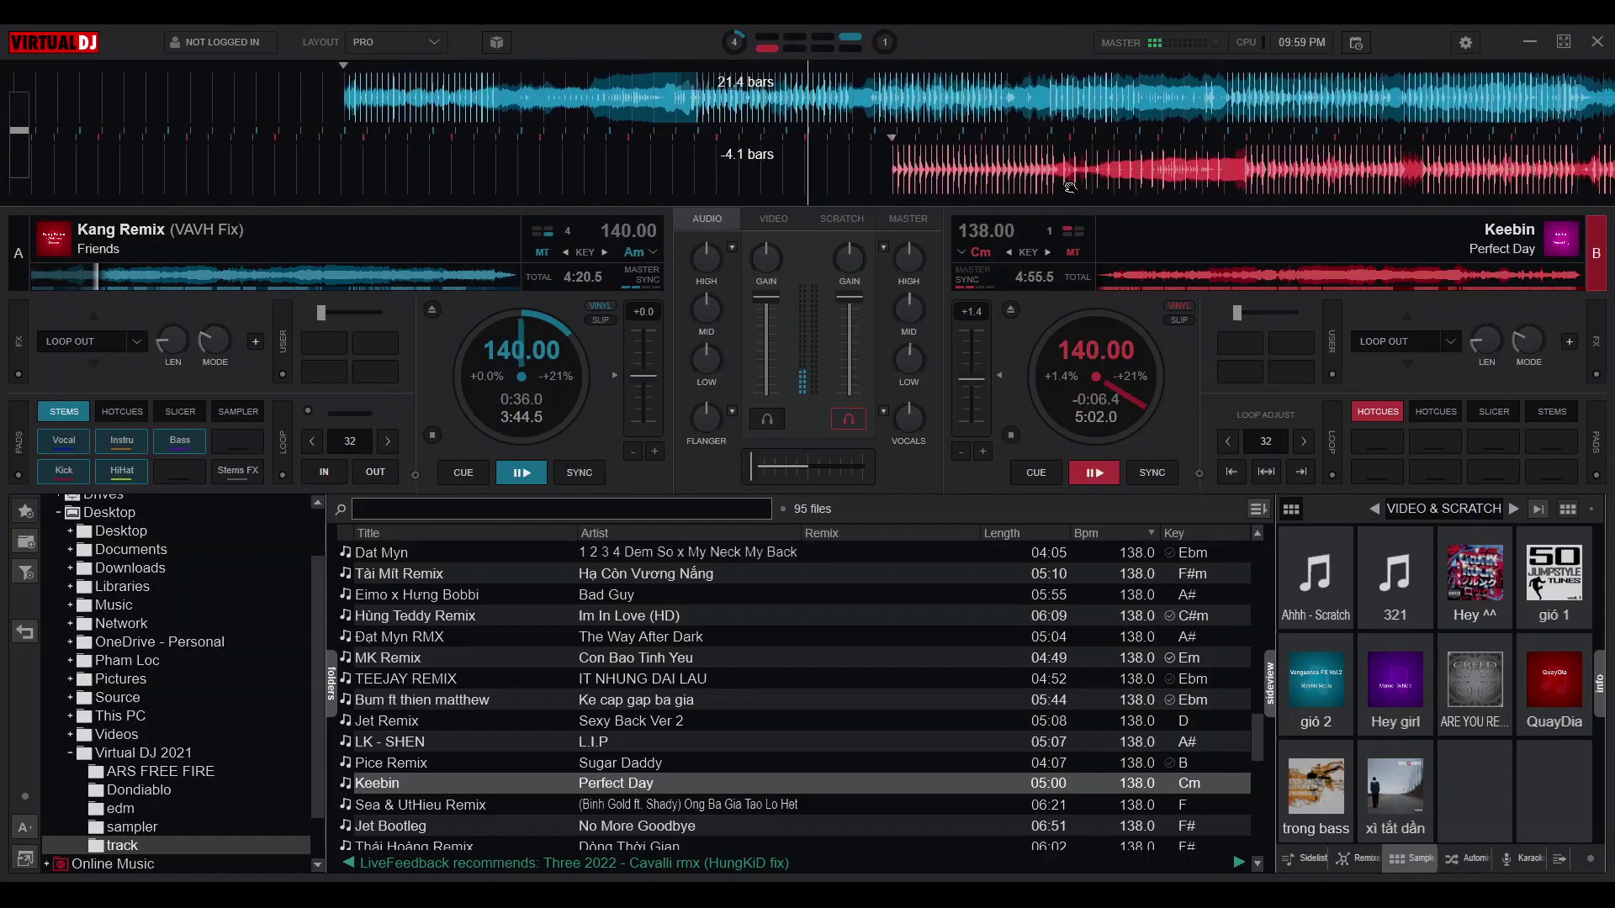
pyautogui.moveTo(1178, 165); pyautogui.dragTo(1179, 180)
# Blend in Perfect Day by cutting and restoring deck B's mid and low EQ, and bring the crossfader fully to deck B
pyautogui.moveTo(913, 352)
pyautogui.mouseDown()
pyautogui.moveTo(923, 362)
pyautogui.moveTo(932, 337)
pyautogui.mouseUp()
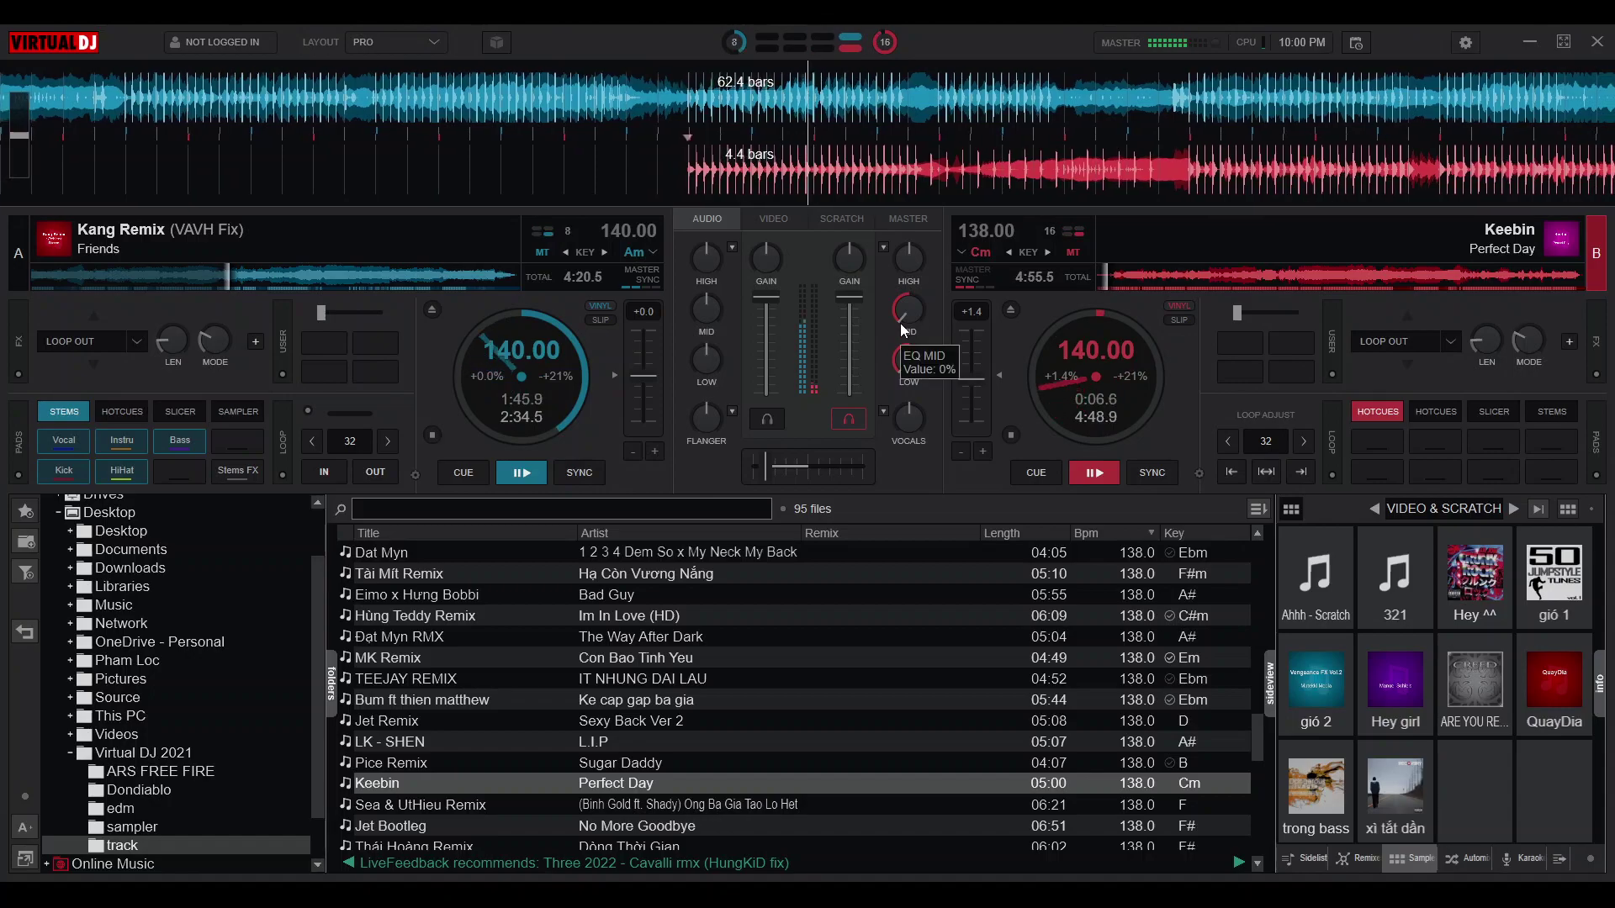
pyautogui.moveTo(911, 312)
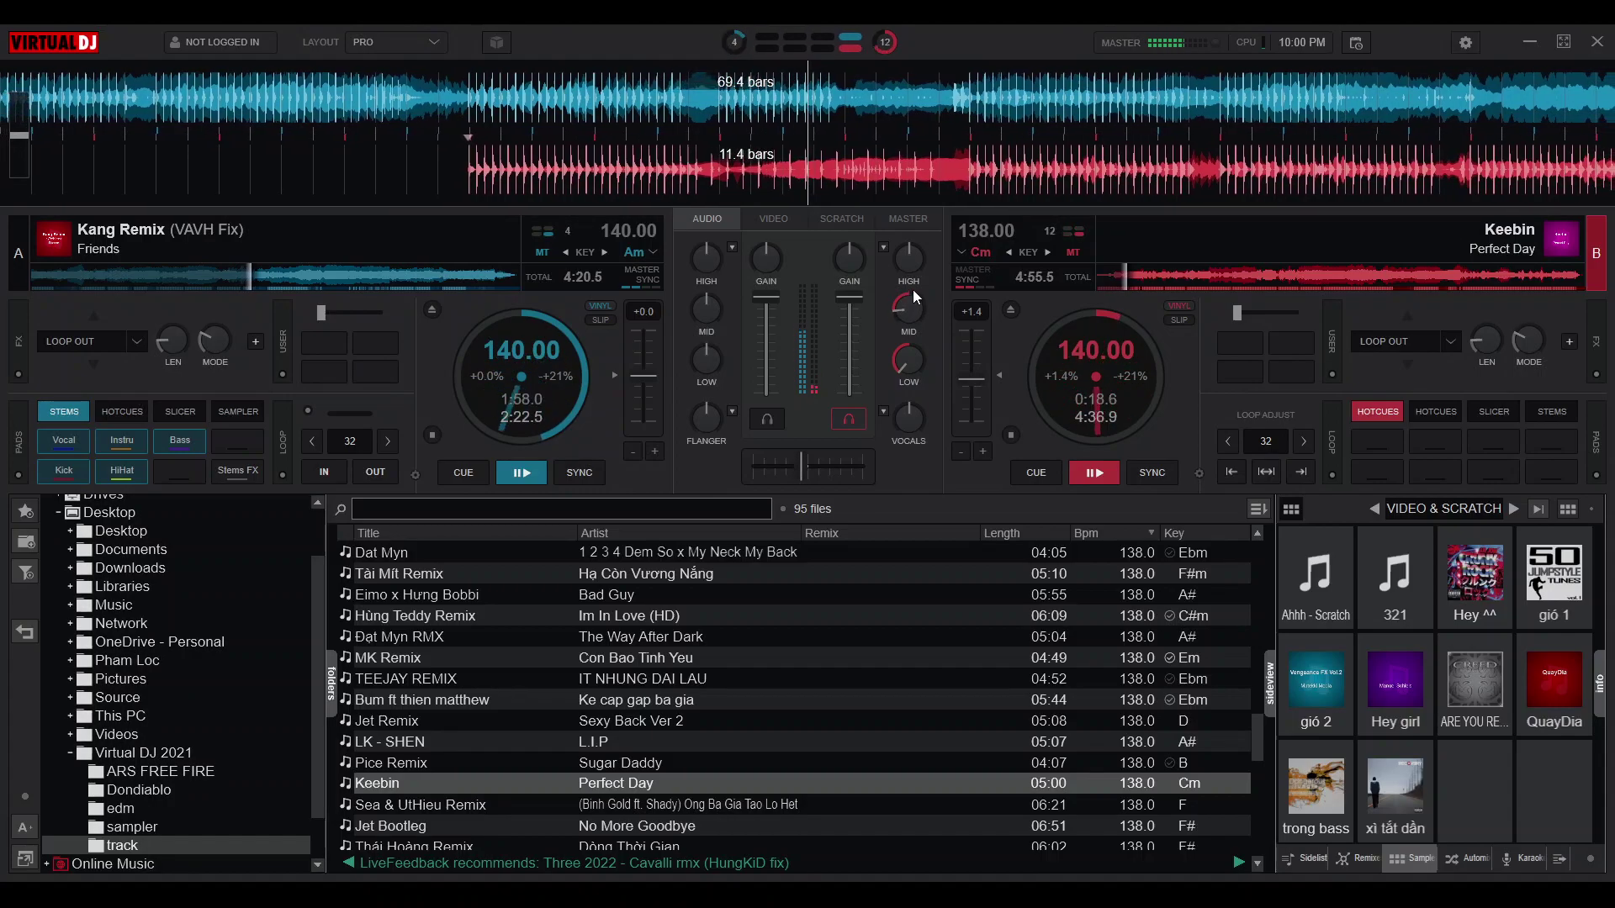
pyautogui.moveTo(915, 281); pyautogui.dragTo(918, 250)
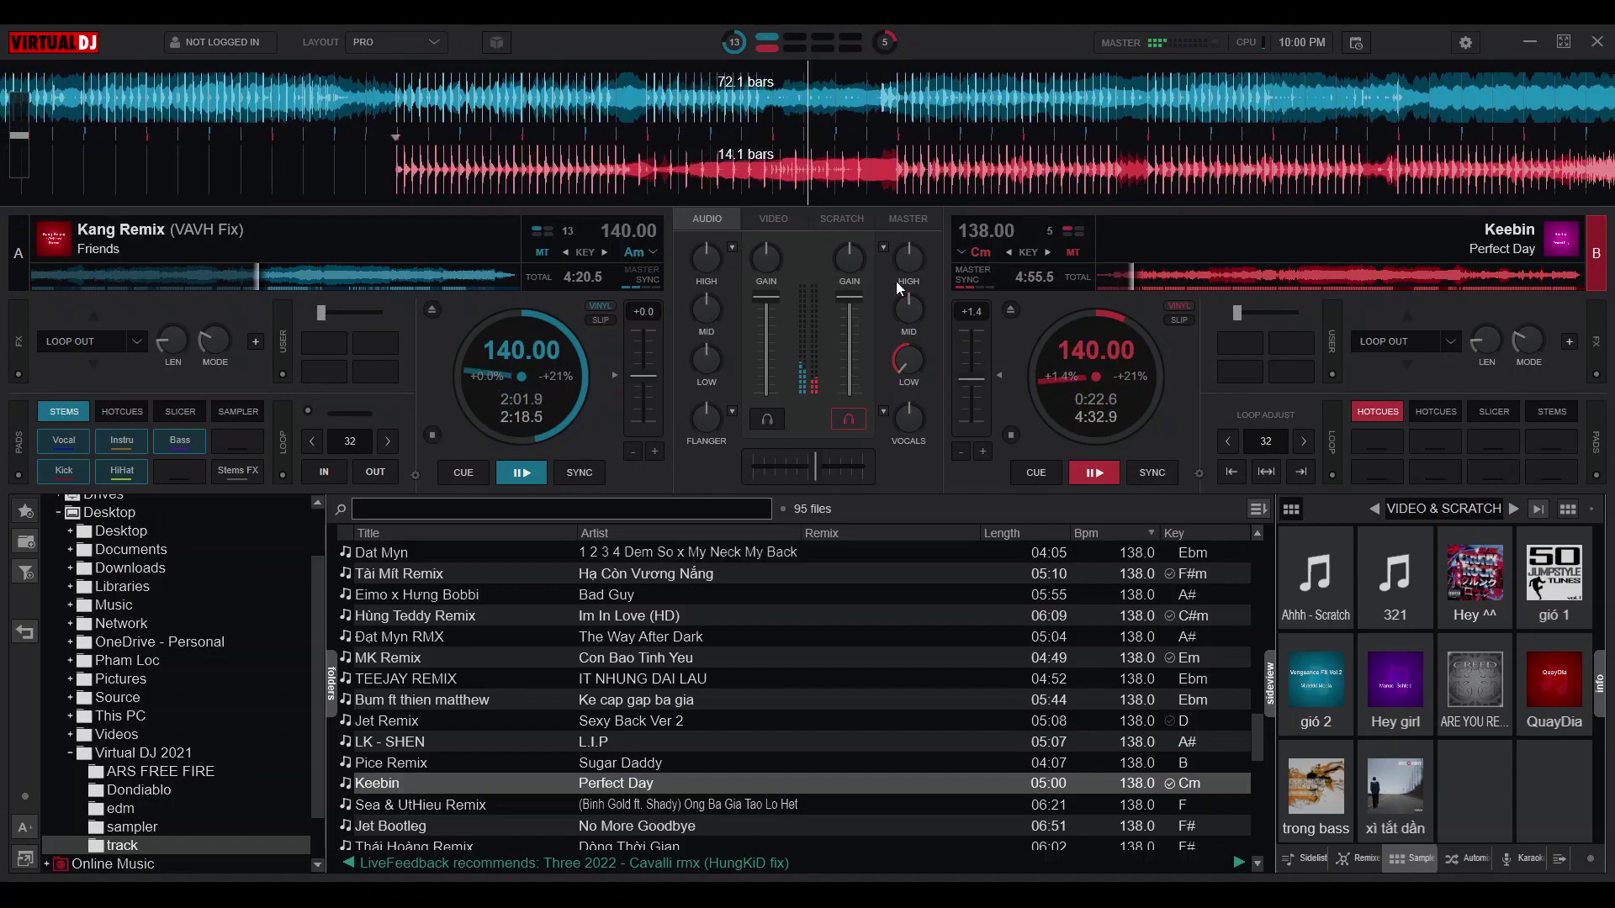
pyautogui.moveTo(911, 343); pyautogui.dragTo(917, 296)
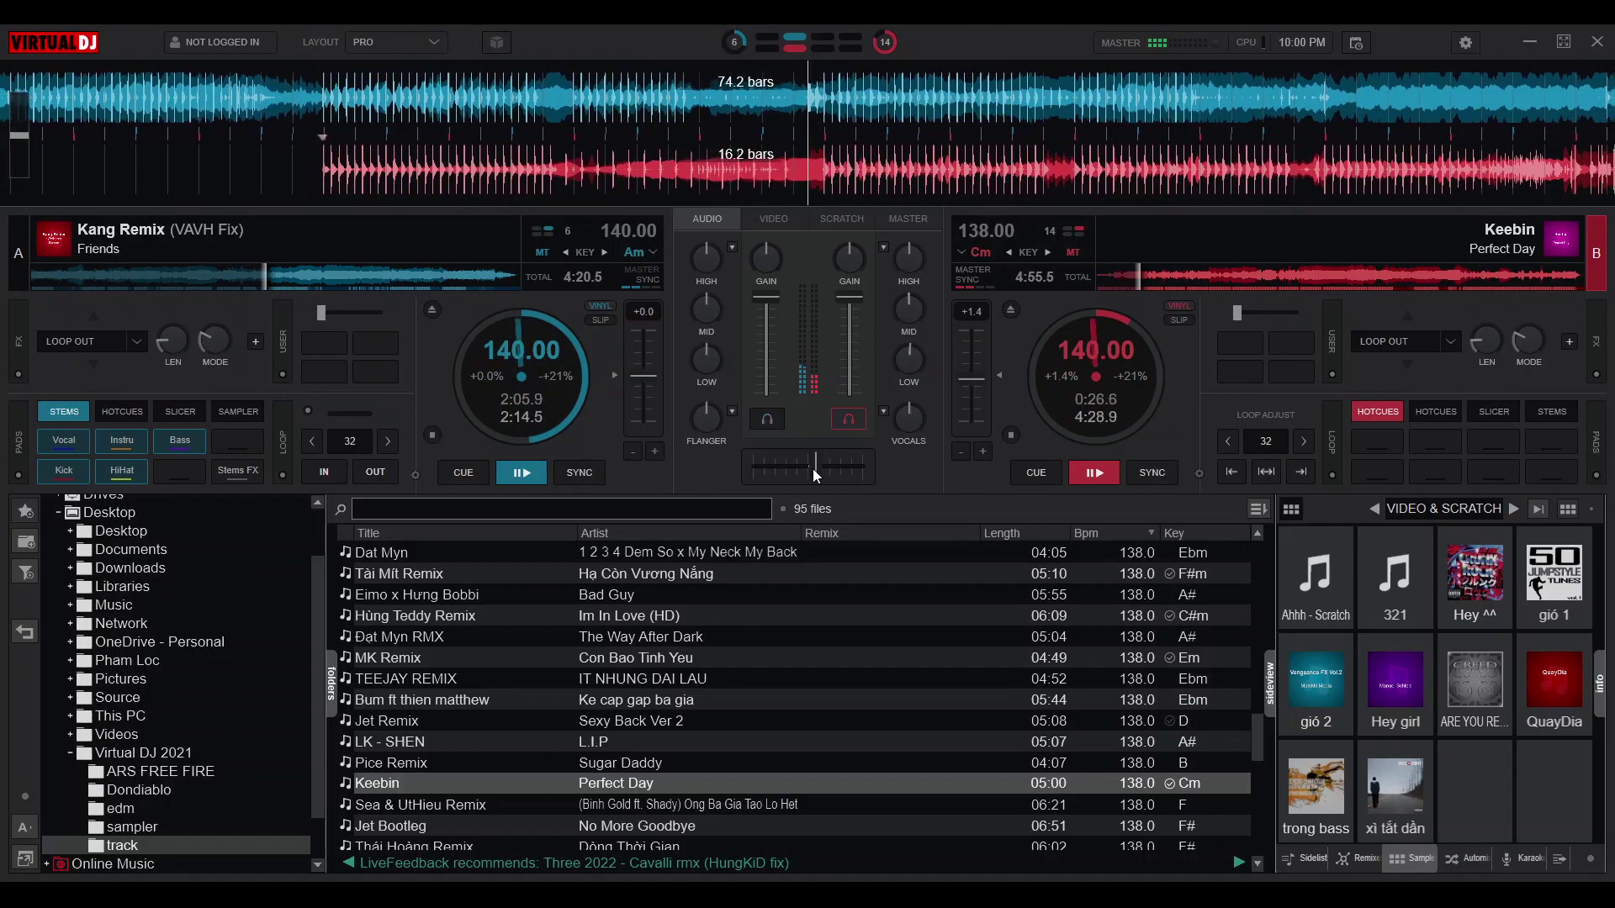
pyautogui.moveTo(812, 468); pyautogui.dragTo(865, 467)
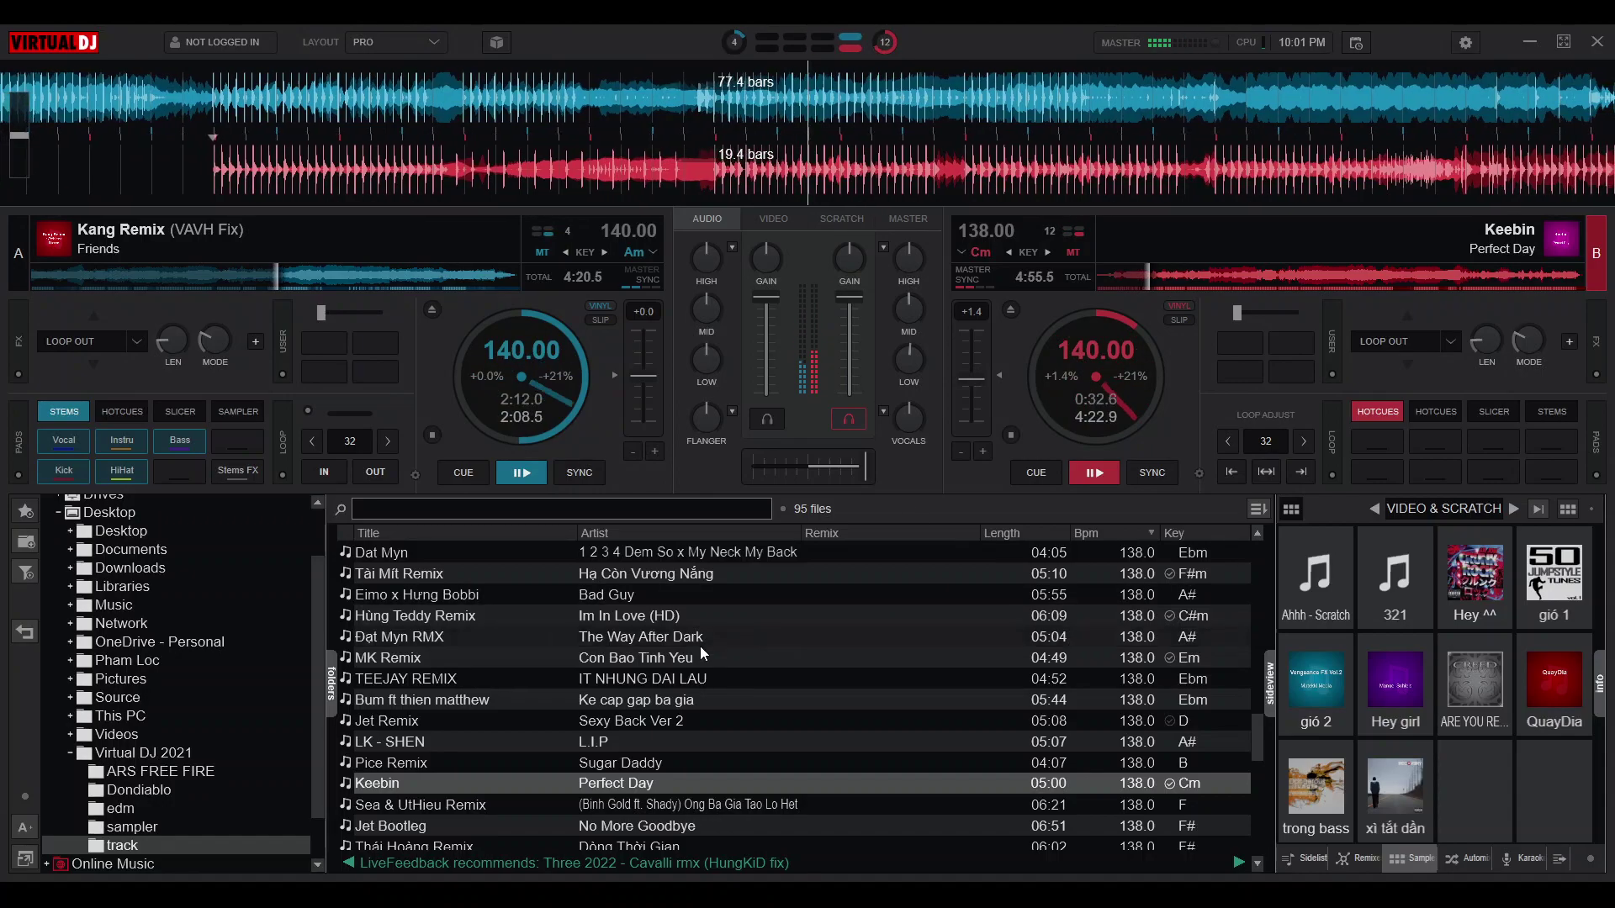
# Load the River track "BAD BOY Ver2" from the track folder onto deck A
pyautogui.scroll(-8, 759, 739)
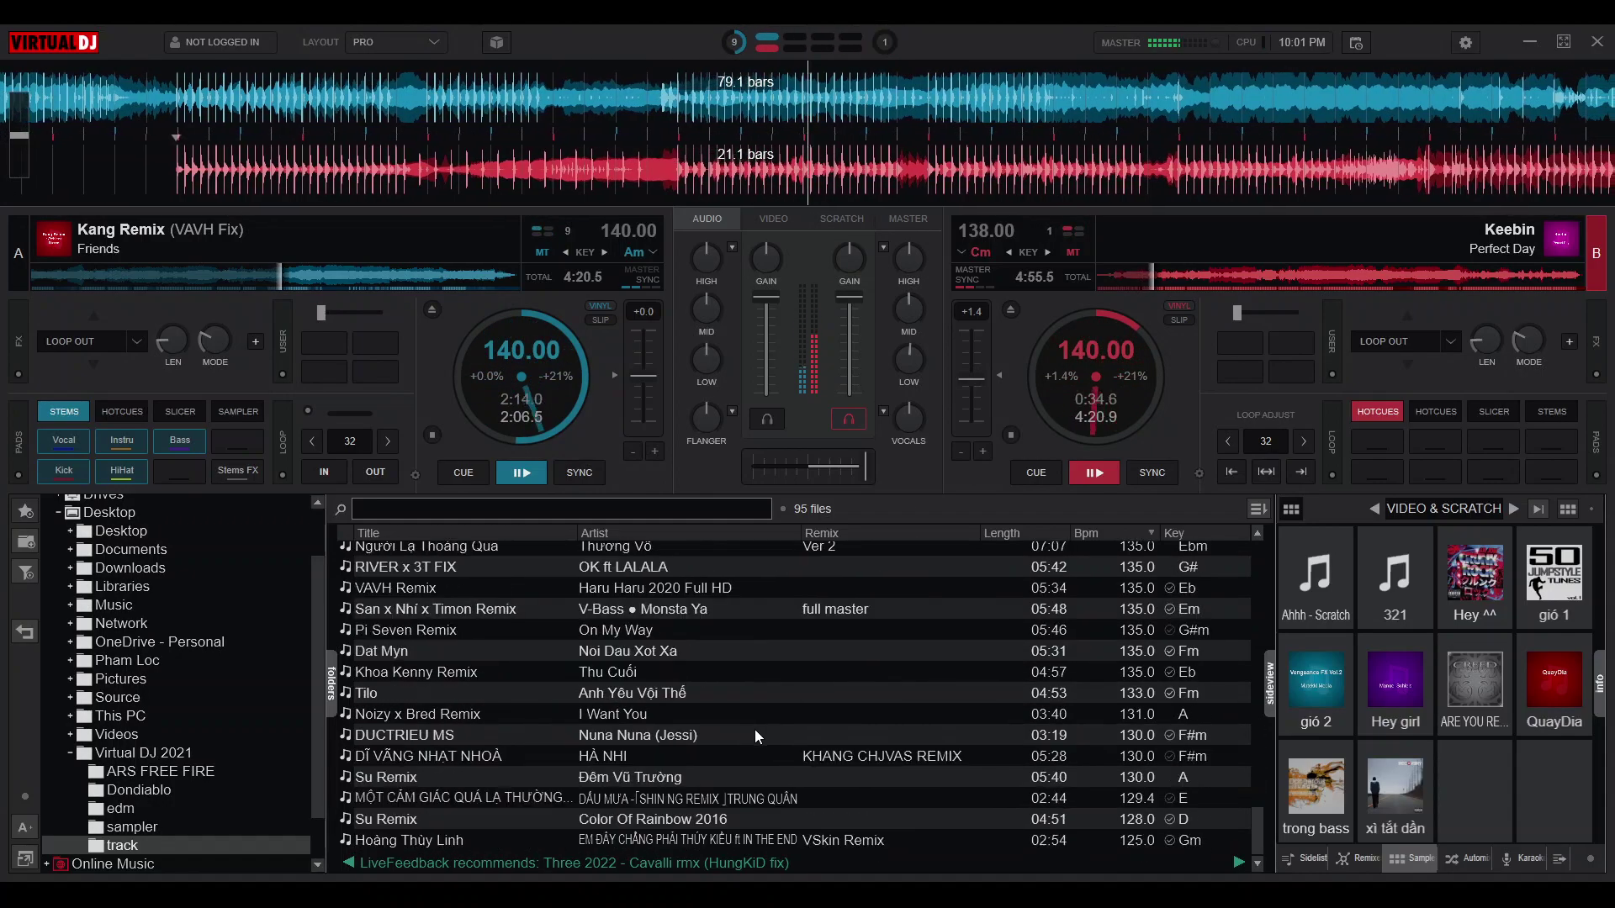
pyautogui.scroll(15, 604, 778)
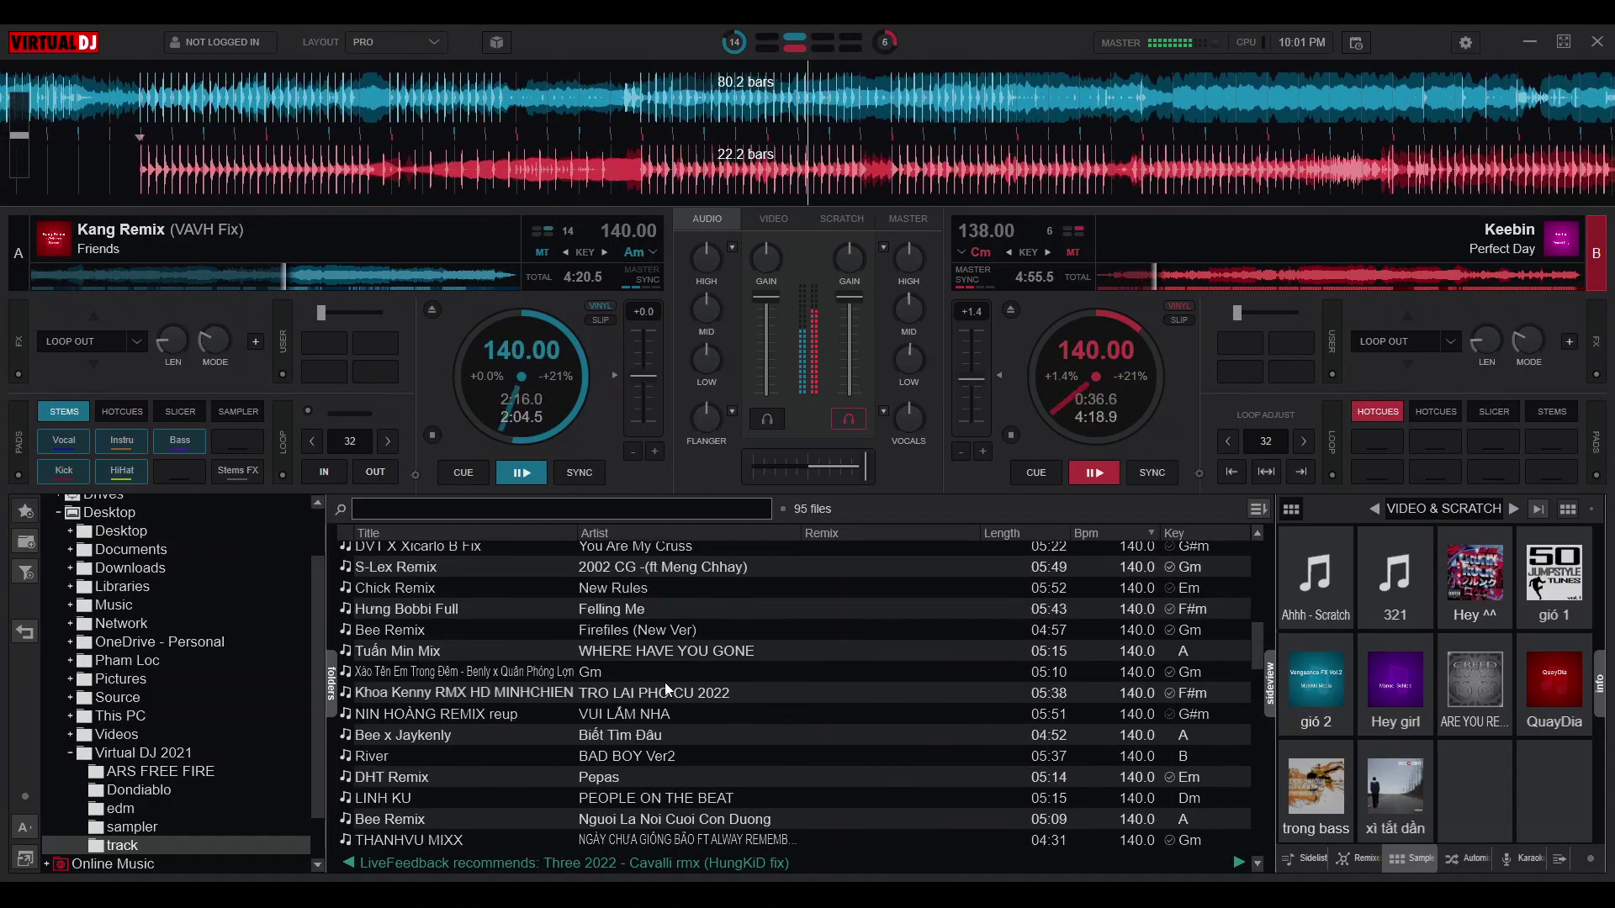
pyautogui.moveTo(609, 629); pyautogui.dragTo(494, 359)
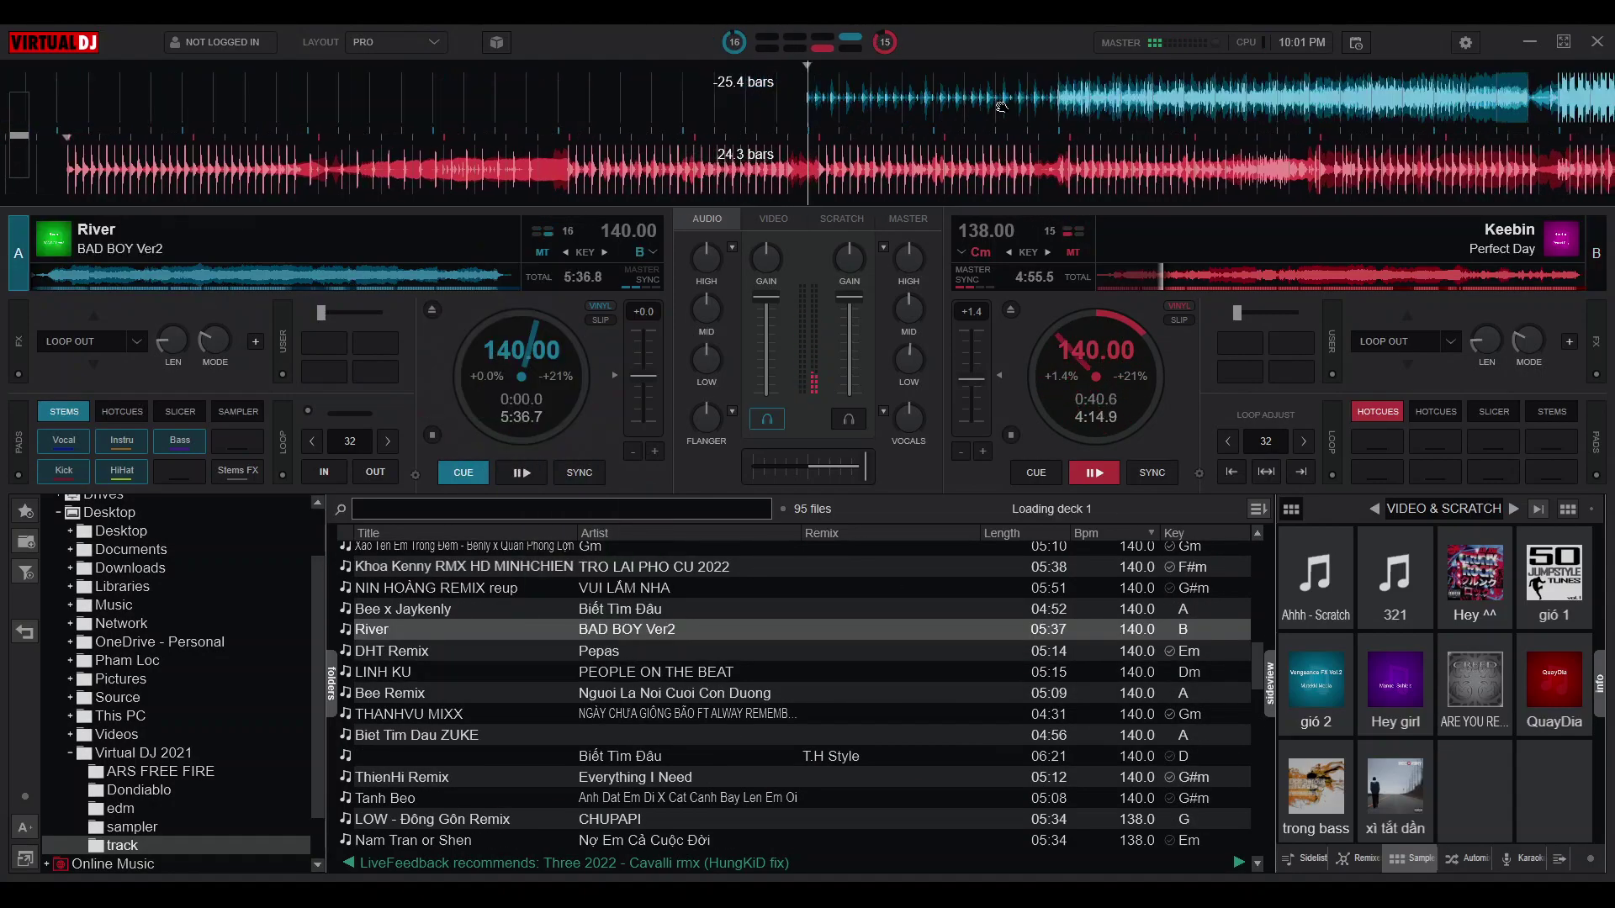
pyautogui.scroll(-2, 1007, 123)
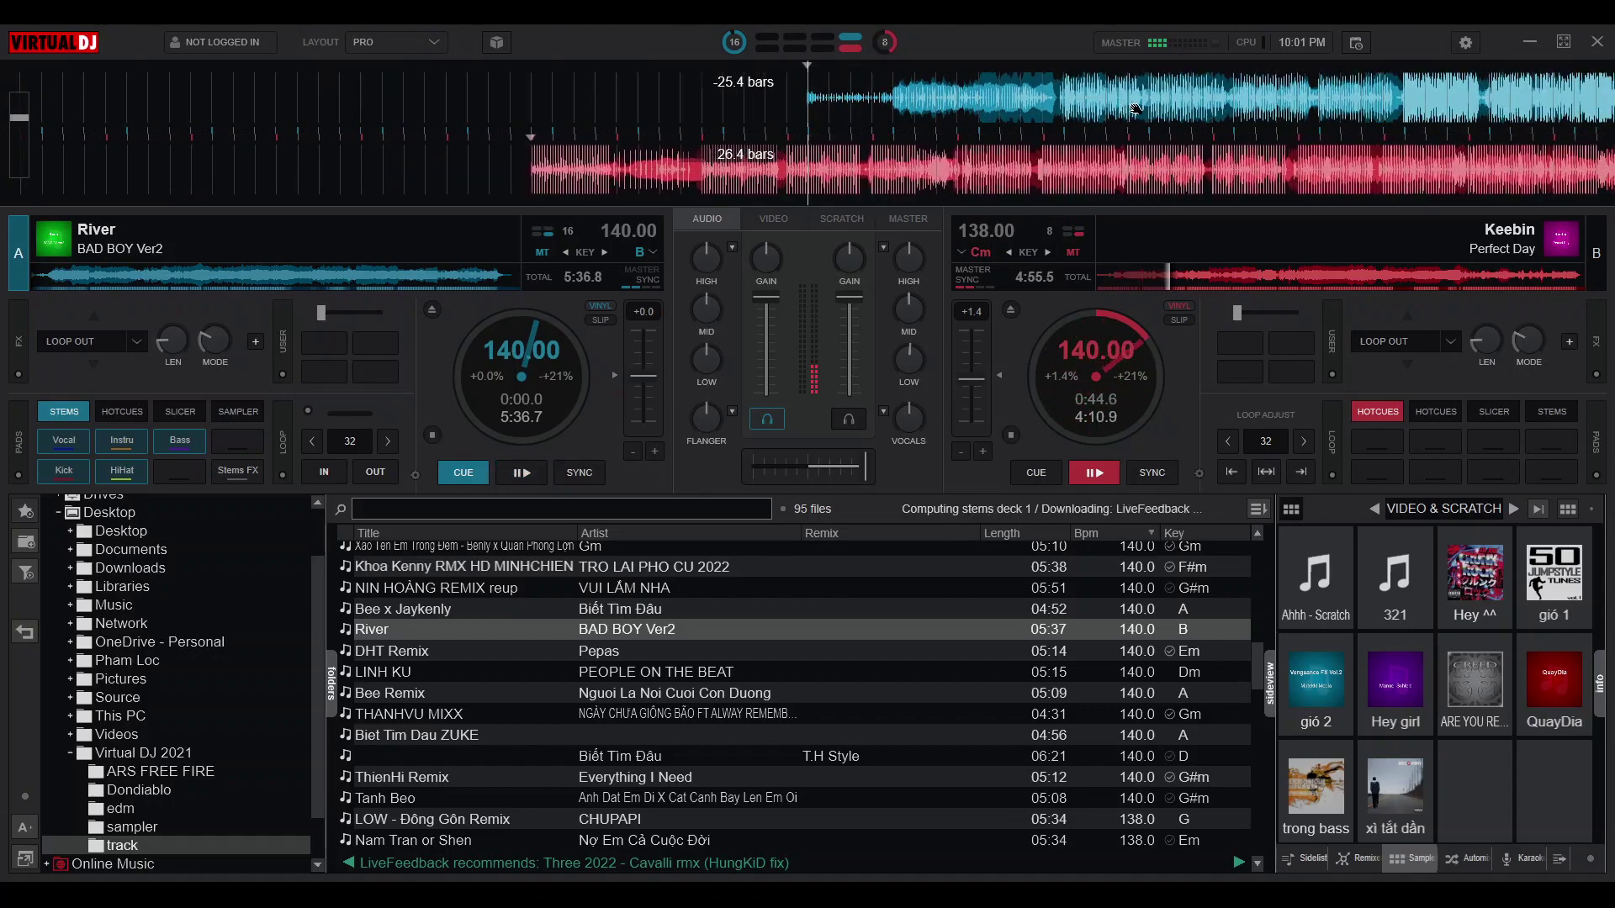
pyautogui.scroll(-1, 999, 109)
pyautogui.scroll(2, 1000, 109)
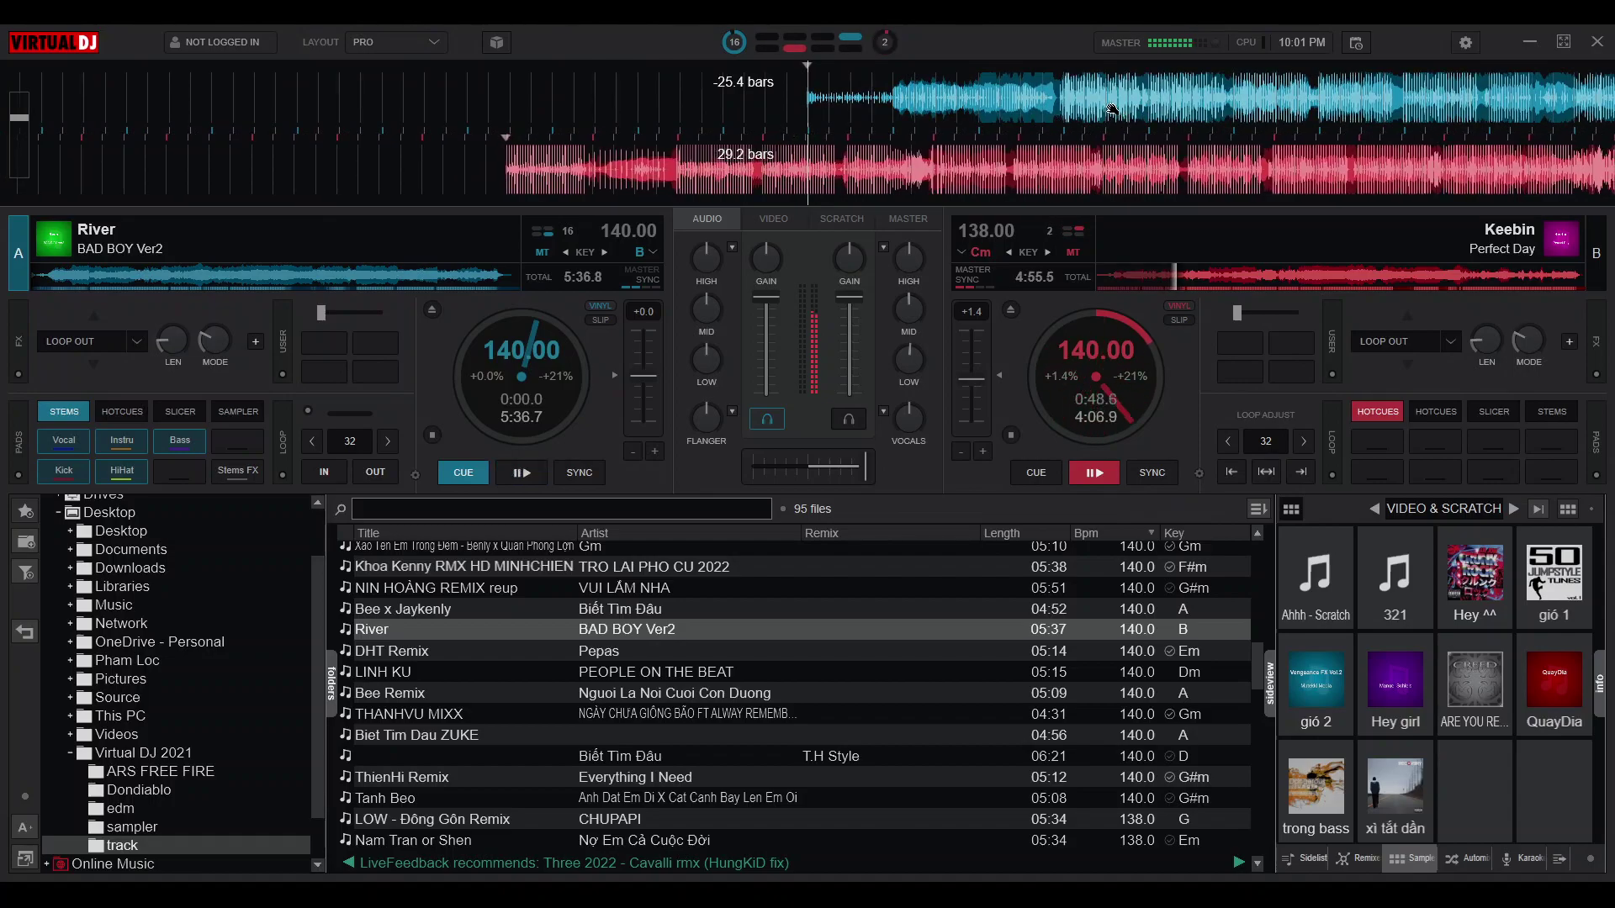
pyautogui.scroll(3, 1110, 109)
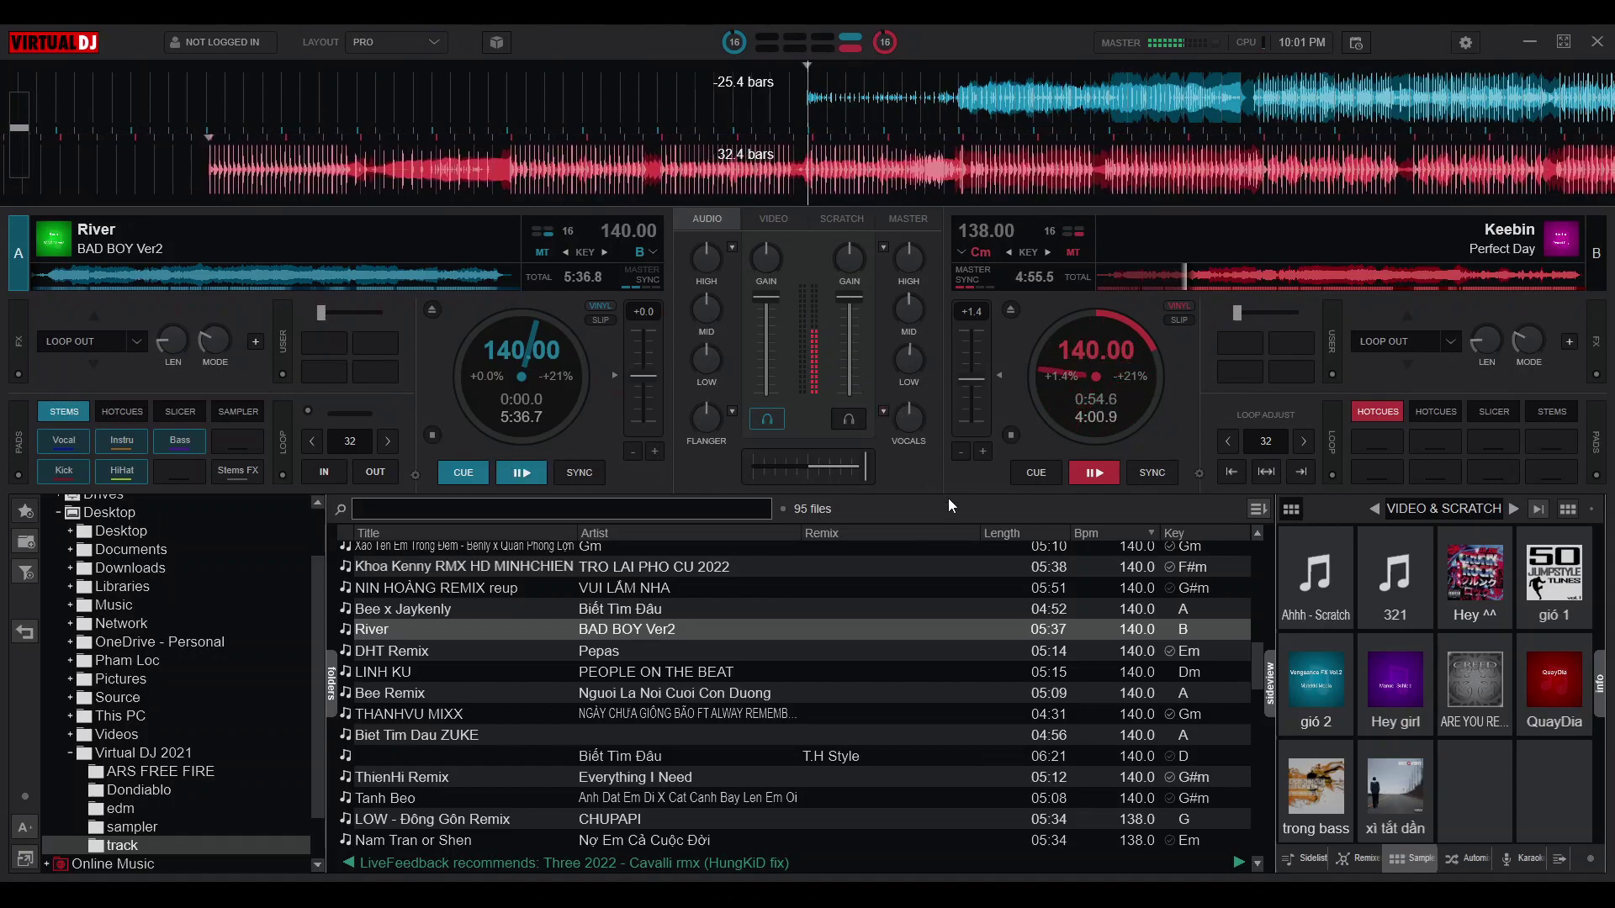
# Assign the Flanger effect to deck B's filter knob and Vocals to deck A's filter knob
pyautogui.click(911, 441)
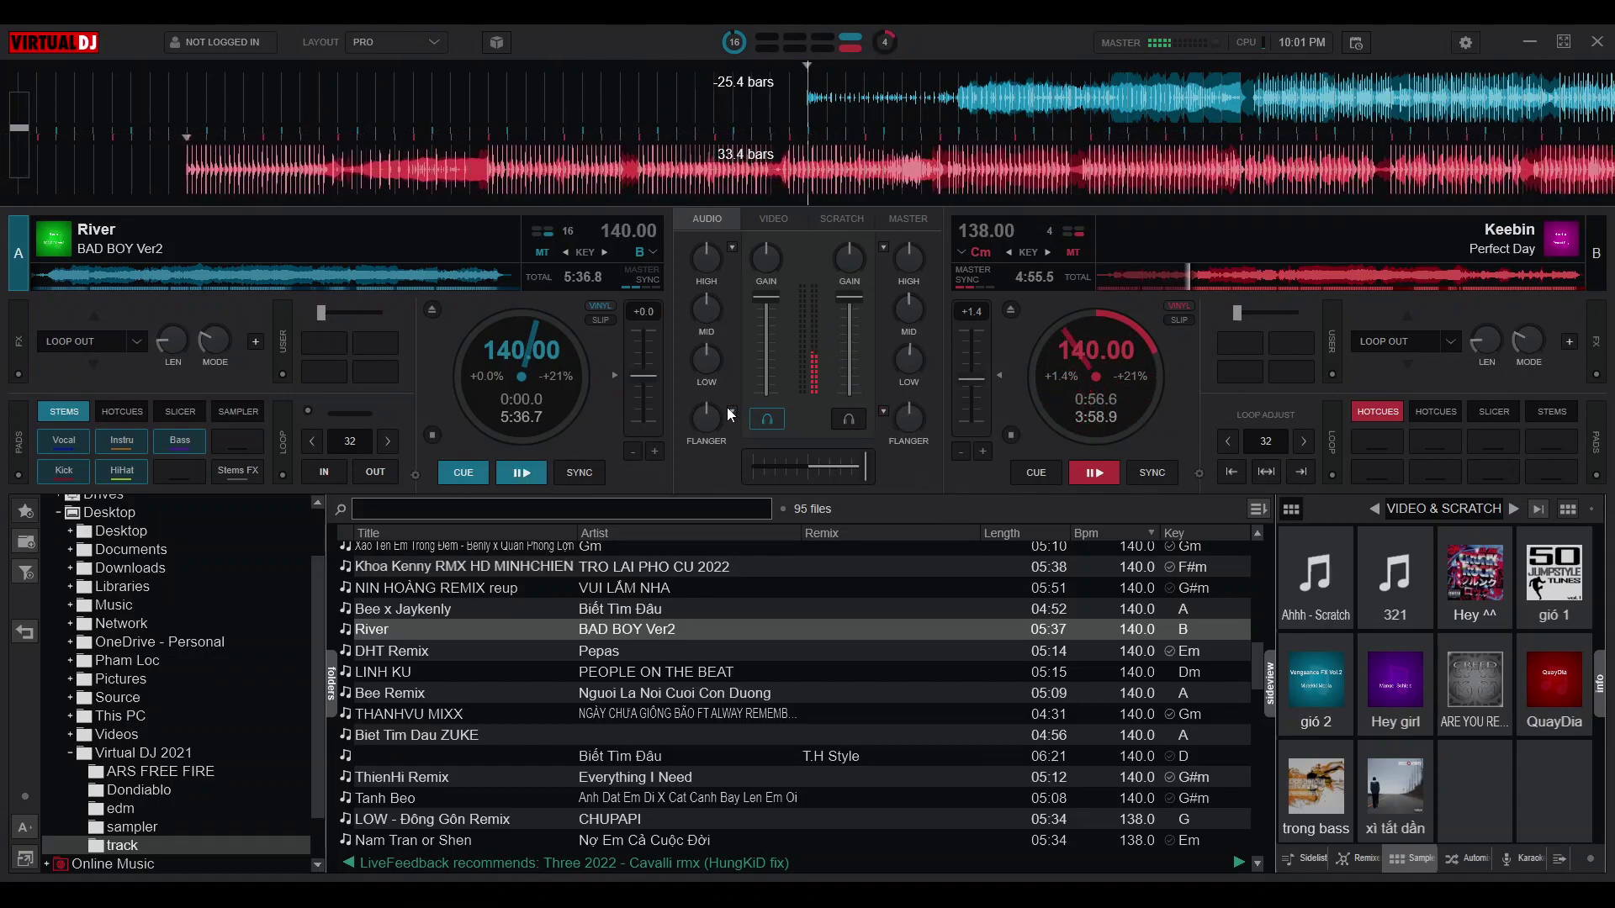
pyautogui.click(732, 412)
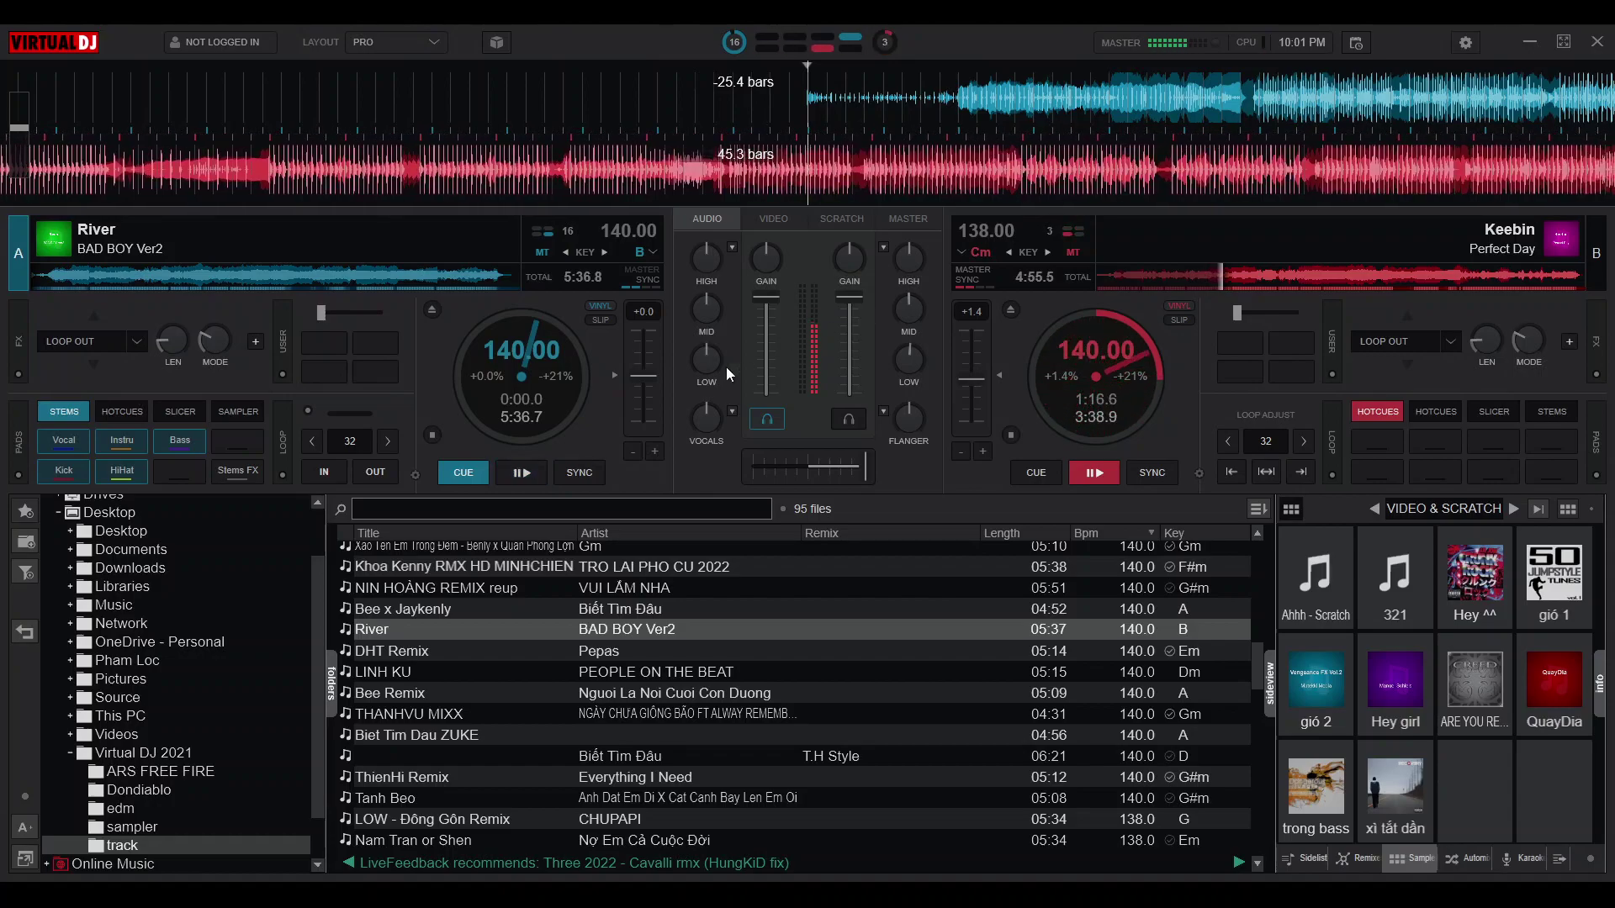
# Play BAD BOY Ver2 on deck A with its mid EQ, low EQ and Vocals knobs turned down
pyautogui.scroll(-3, 708, 351)
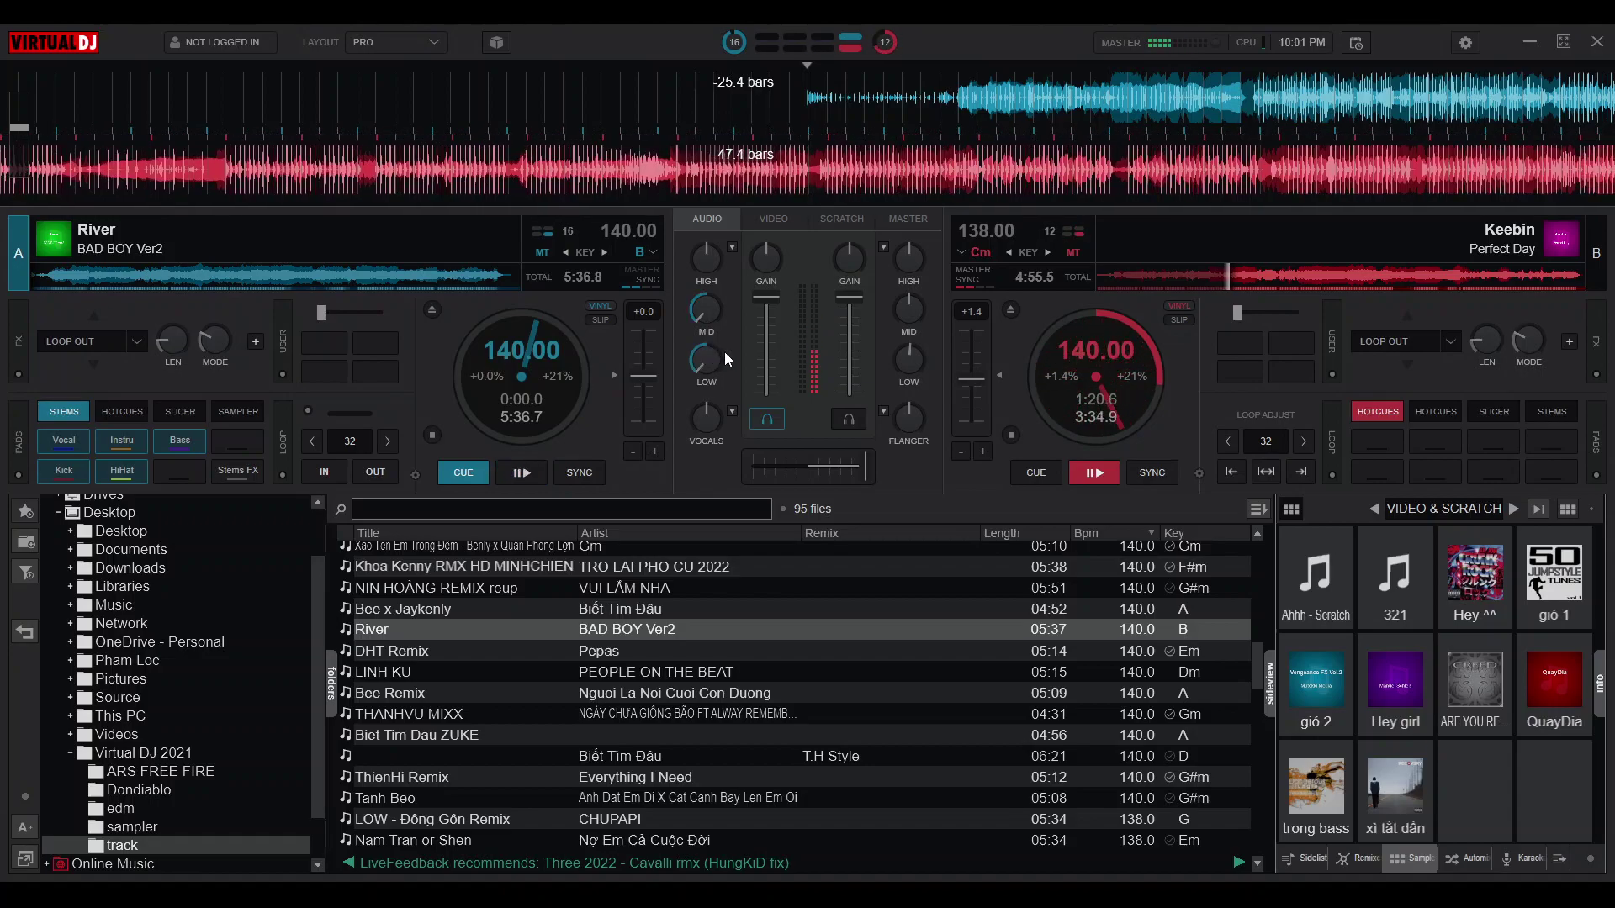
pyautogui.press('space')
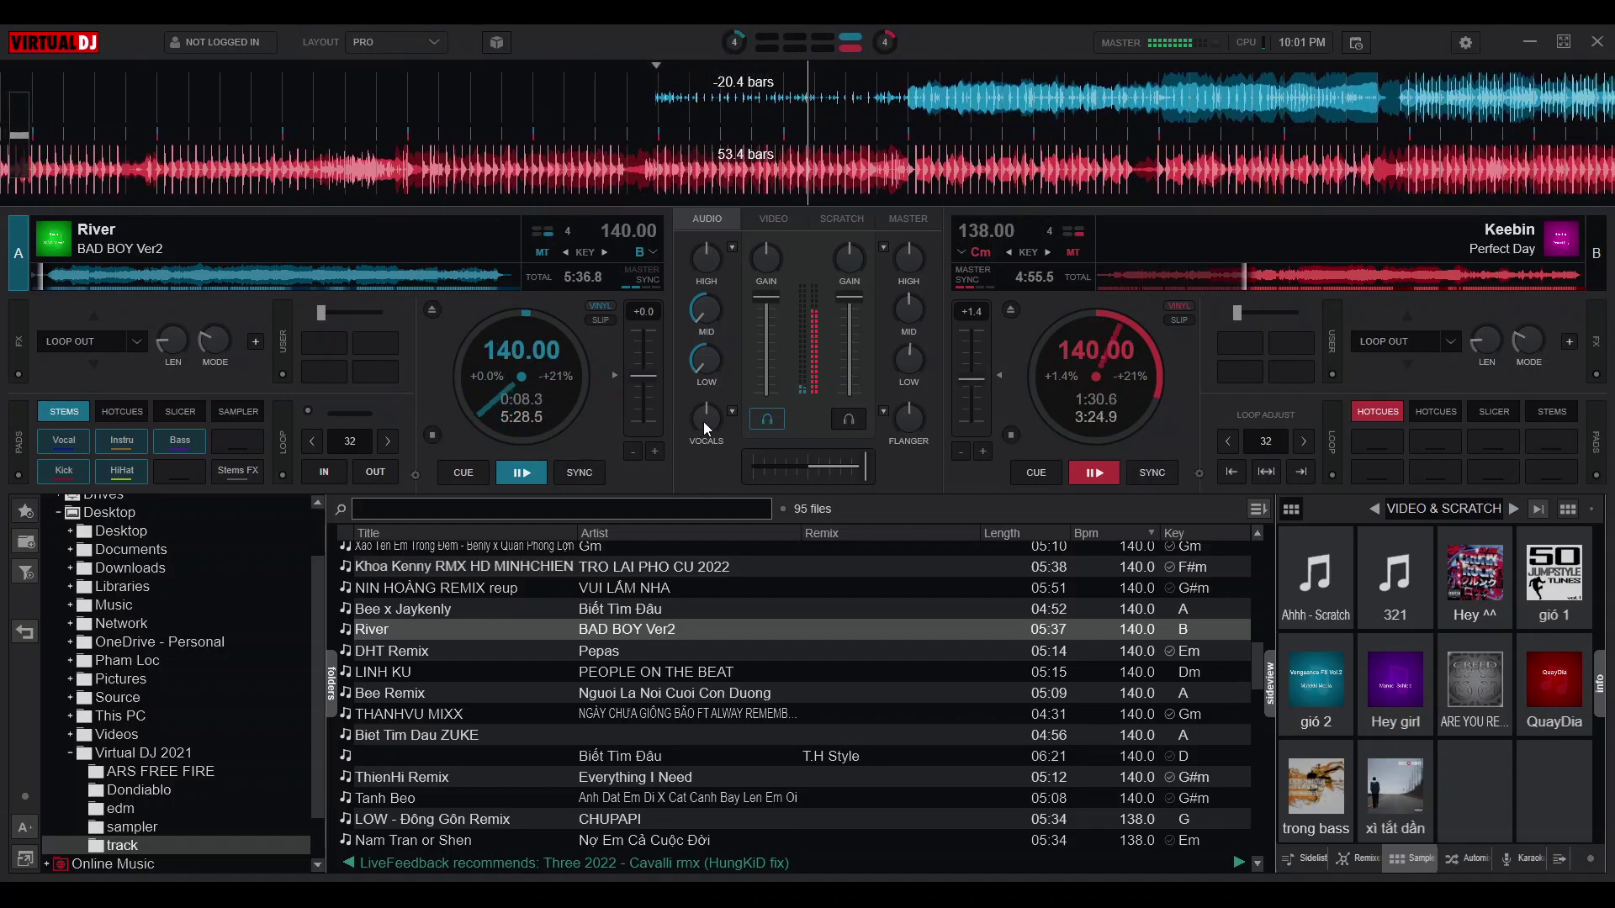
pyautogui.moveTo(705, 422); pyautogui.dragTo(704, 445)
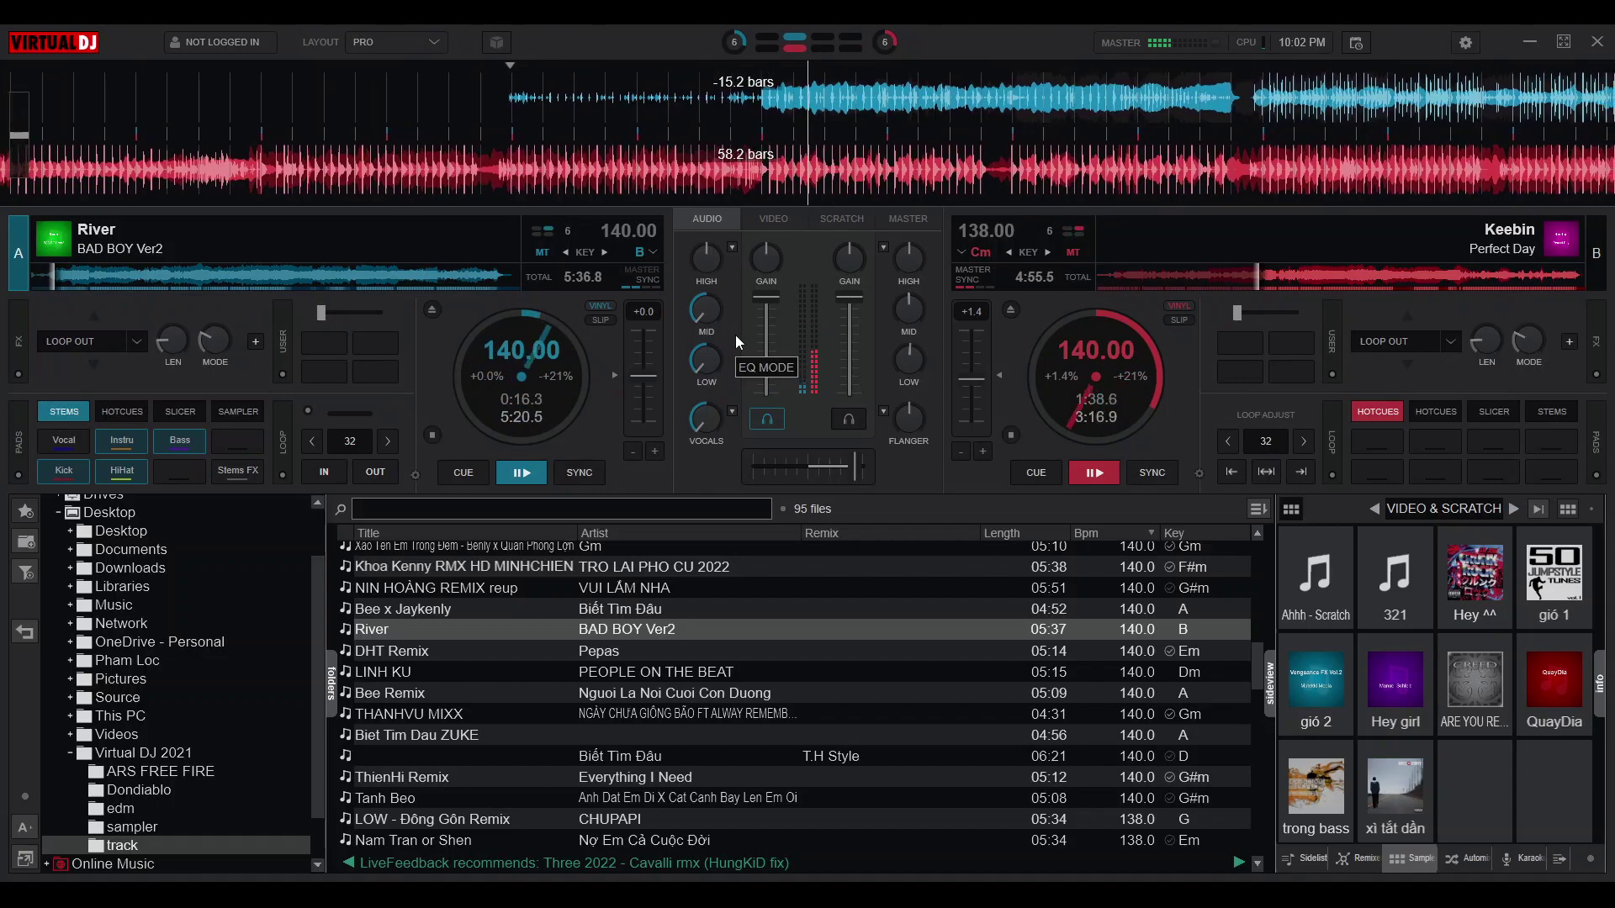
# Restore deck A's mid, low and Vocals knobs to centre and move the crossfader fully to deck A
pyautogui.moveTo(715, 329)
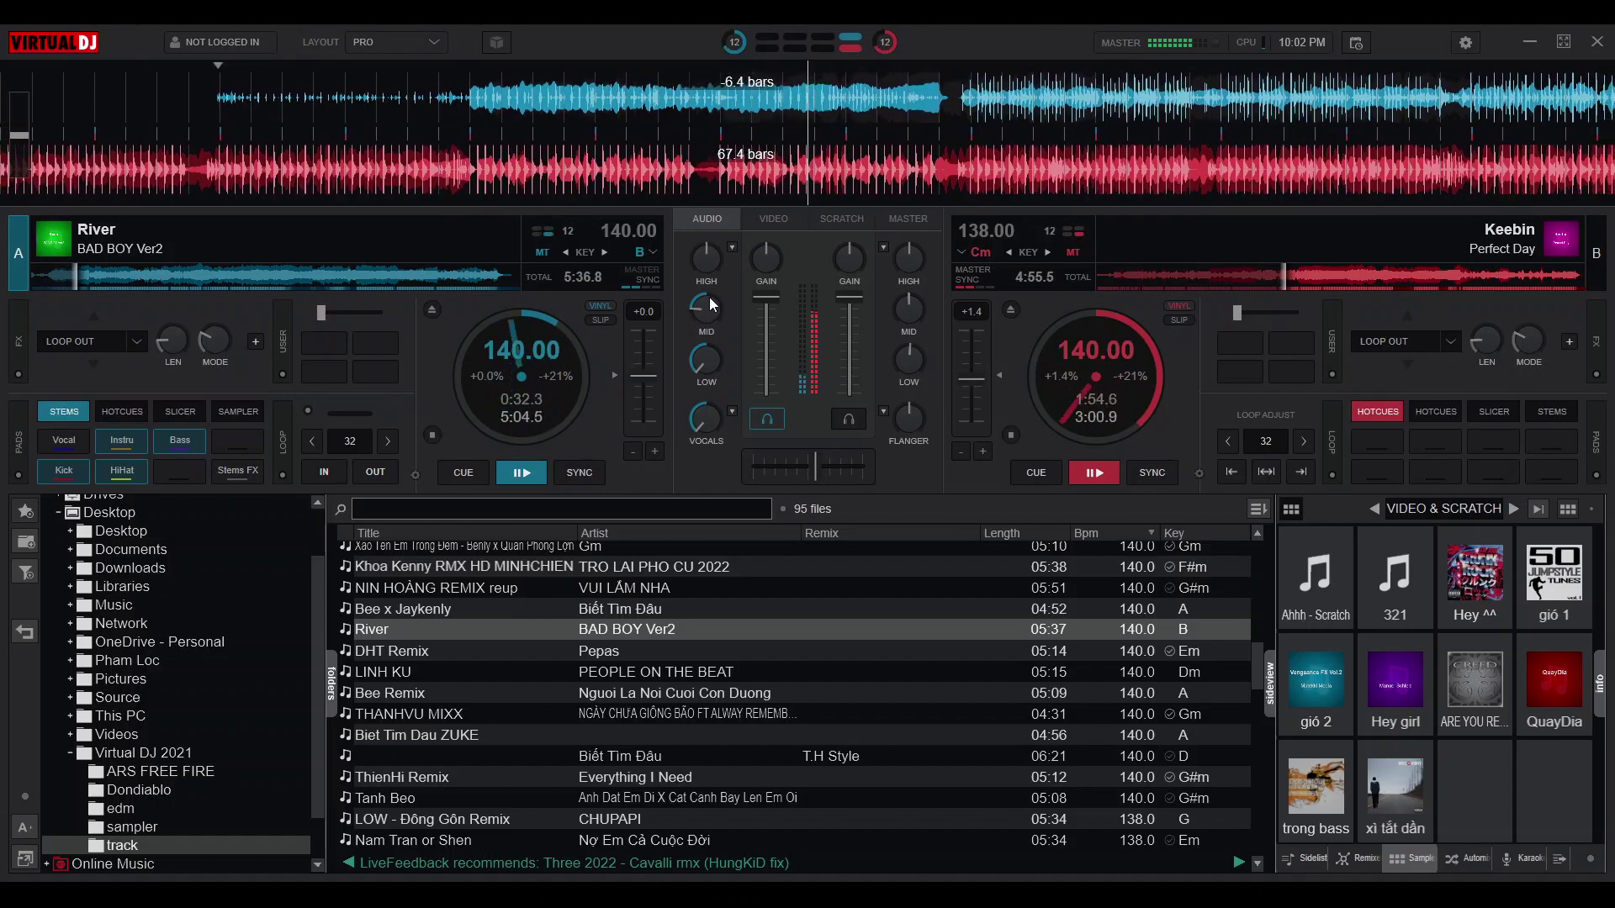
pyautogui.moveTo(716, 288); pyautogui.dragTo(725, 269)
pyautogui.moveTo(709, 364); pyautogui.dragTo(715, 339)
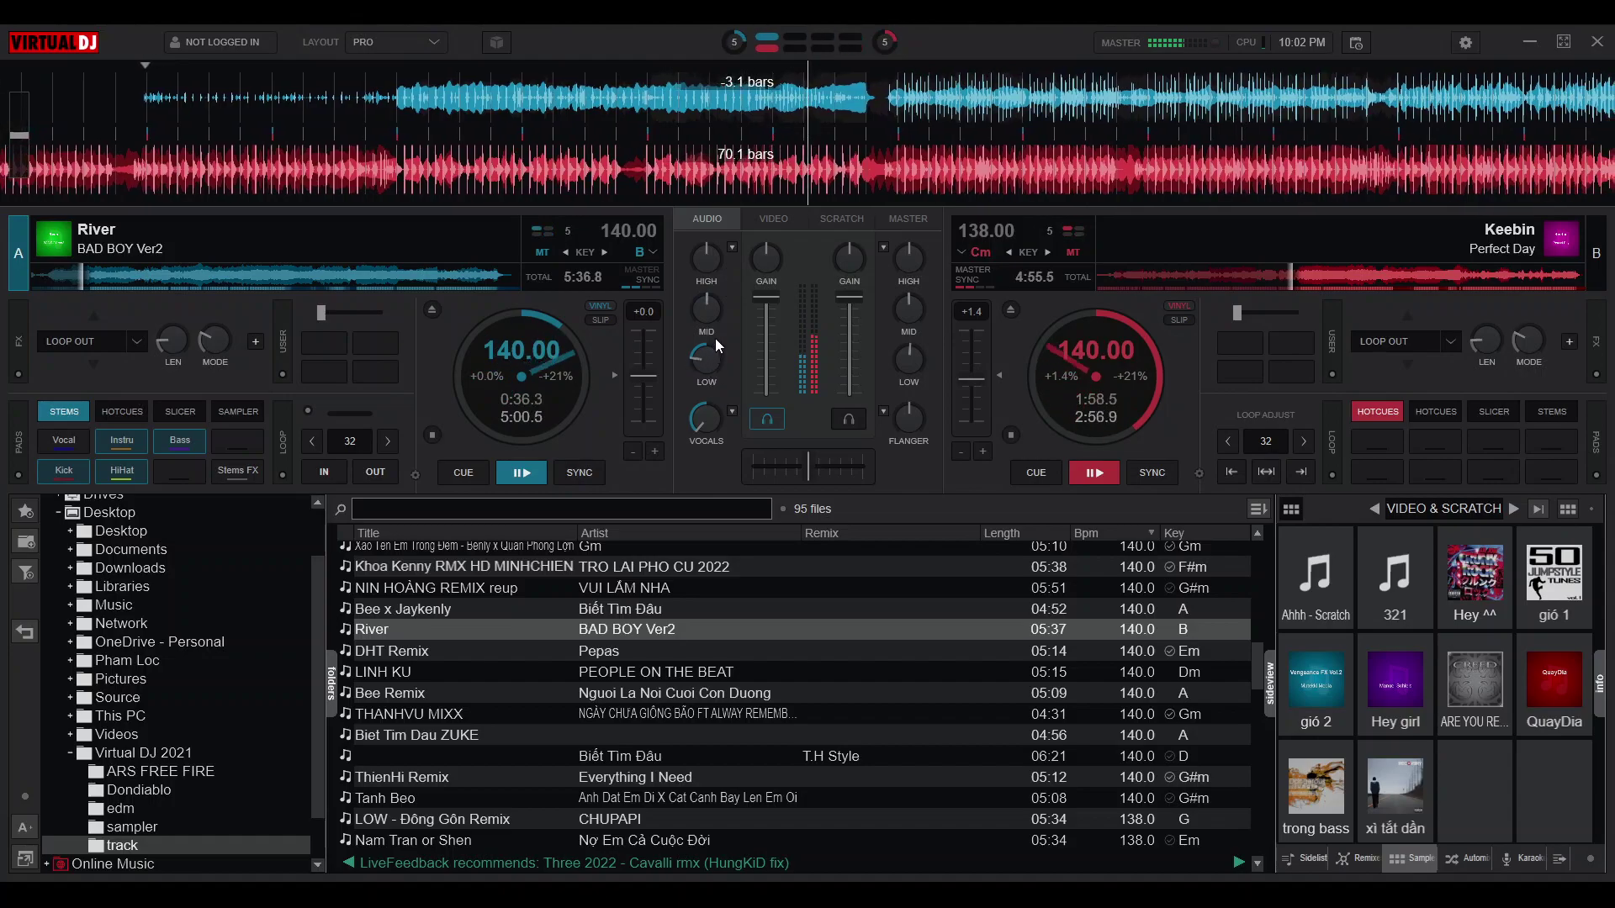
pyautogui.moveTo(714, 410); pyautogui.dragTo(710, 400)
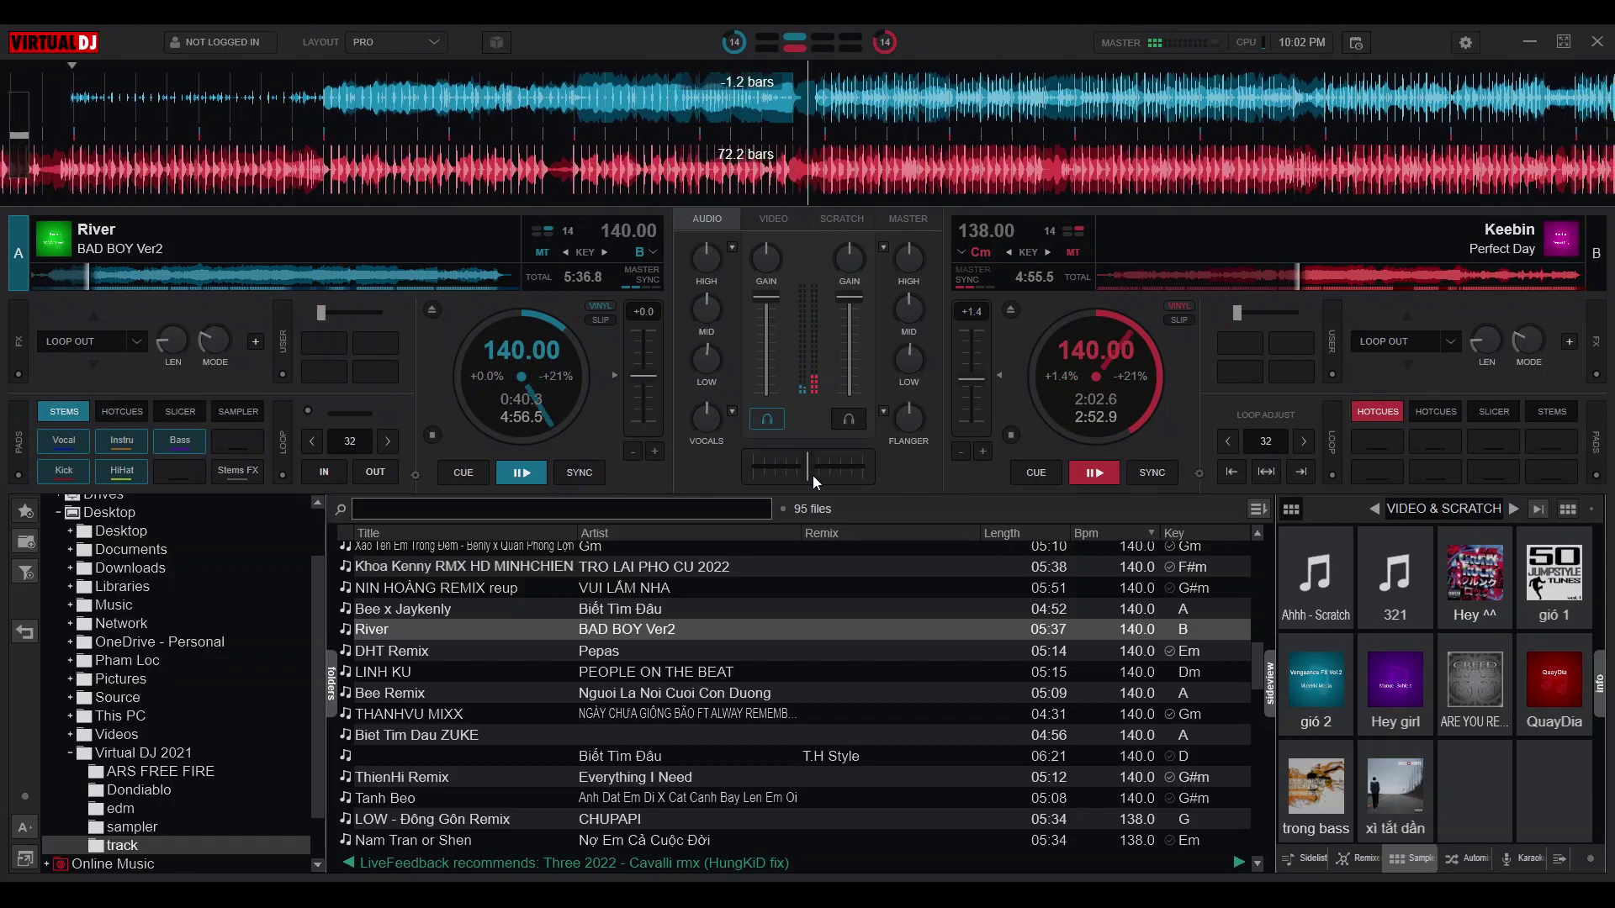
pyautogui.moveTo(812, 476); pyautogui.dragTo(265, 523)
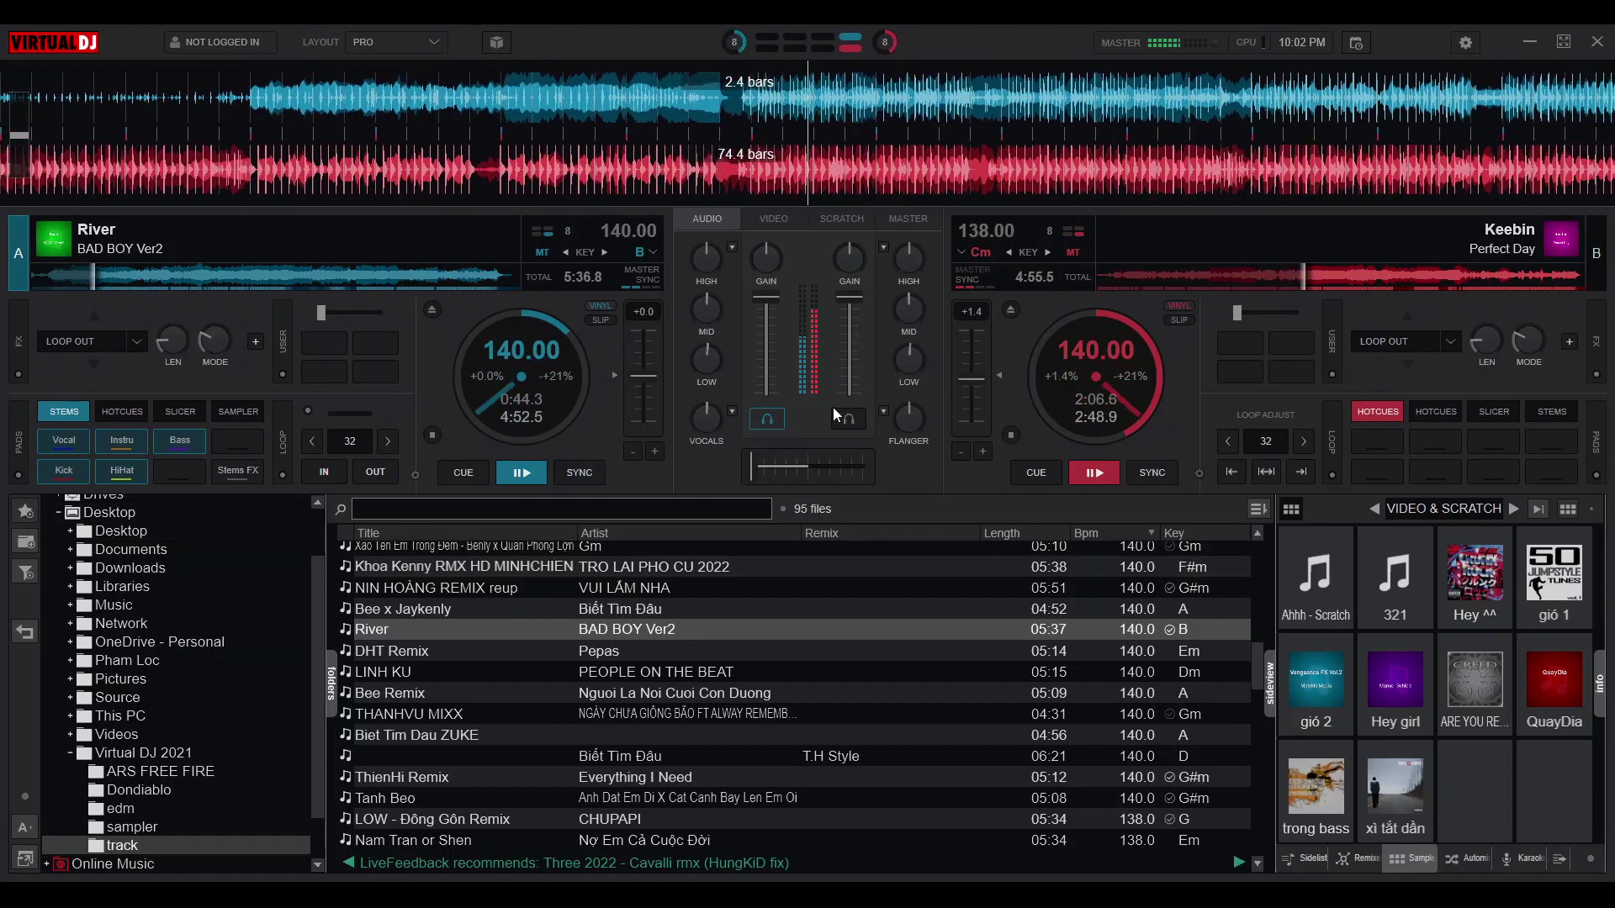
# With deck B's mid and low EQ cut, load and play the Zuka Remix track "Find Your Self" on it
pyautogui.scroll(-5, 925, 356)
pyautogui.scroll(-5, 914, 331)
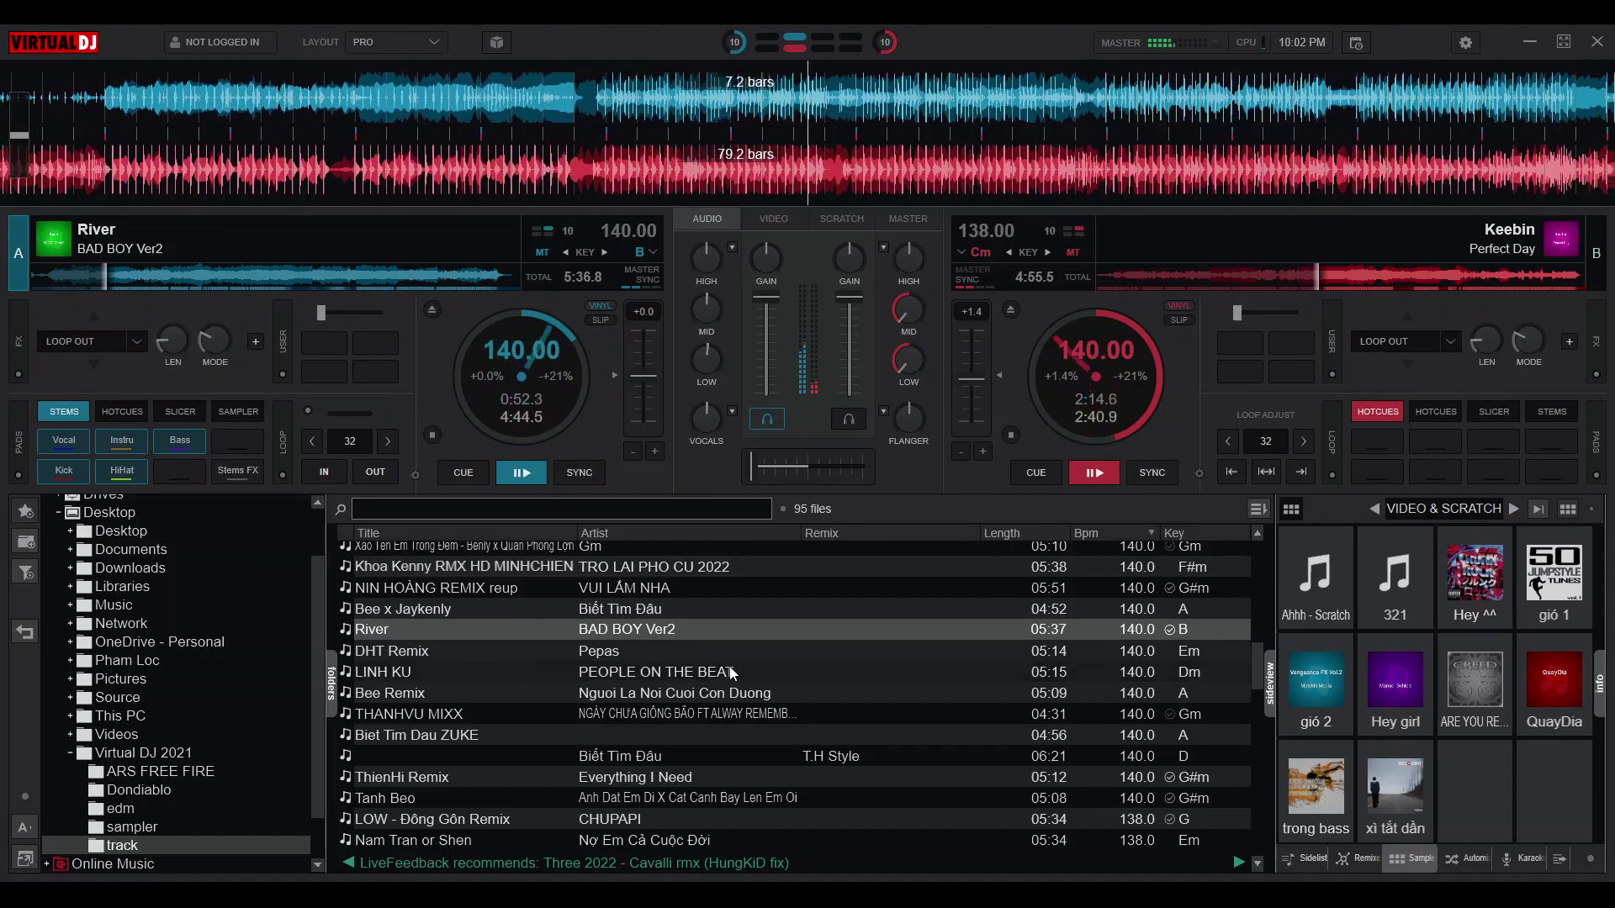
pyautogui.scroll(-2, 637, 774)
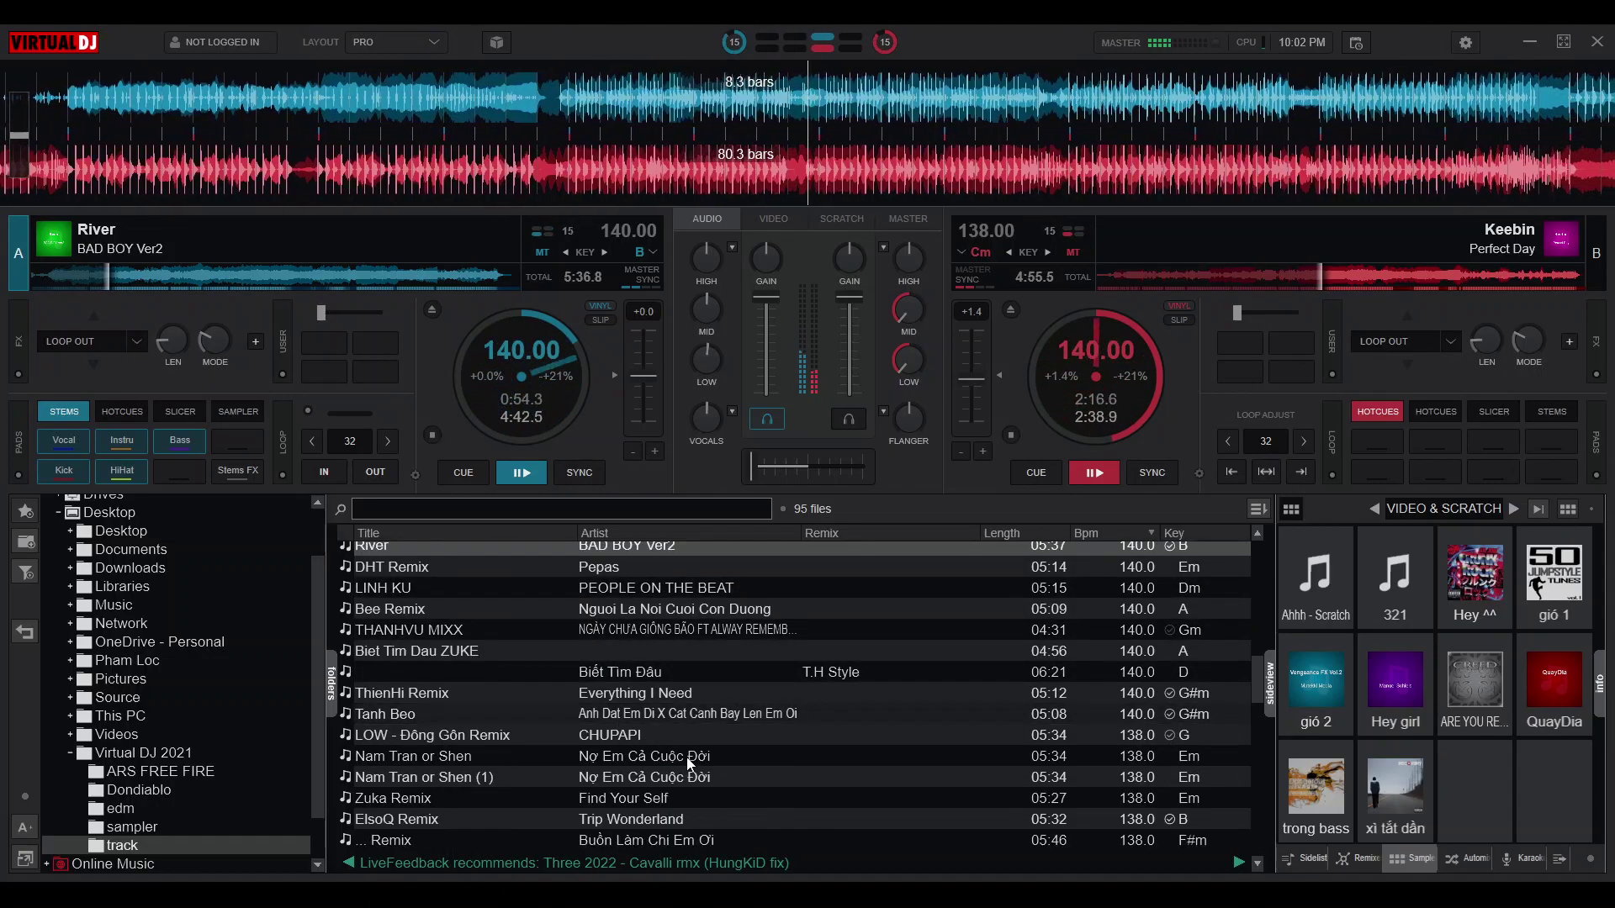
pyautogui.moveTo(700, 799); pyautogui.dragTo(1096, 388)
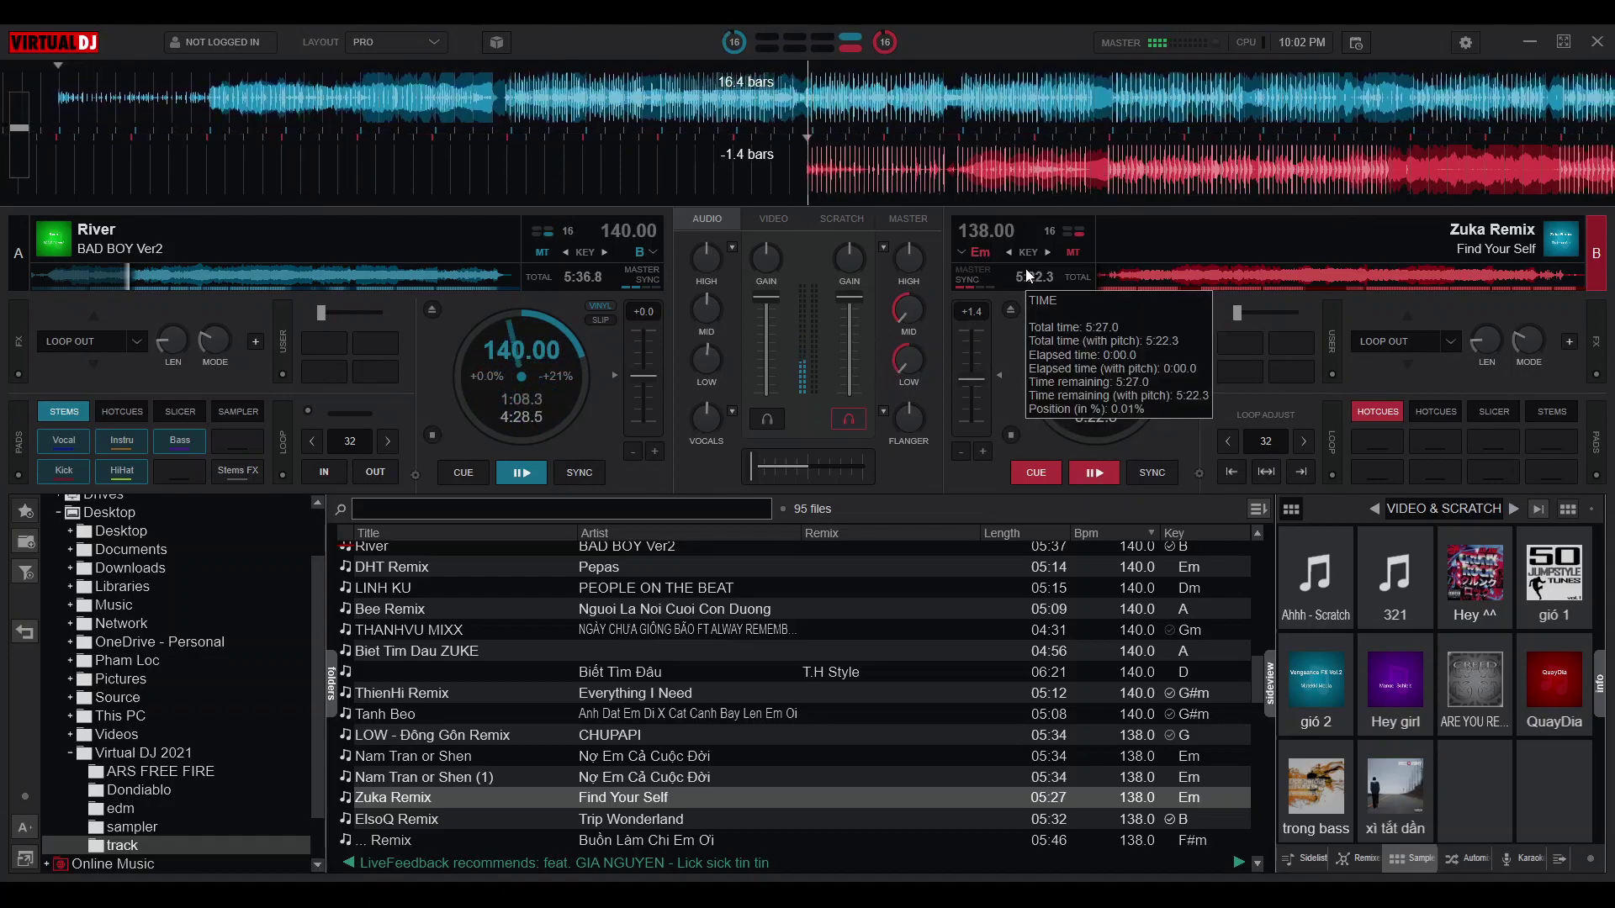
pyautogui.press('space')
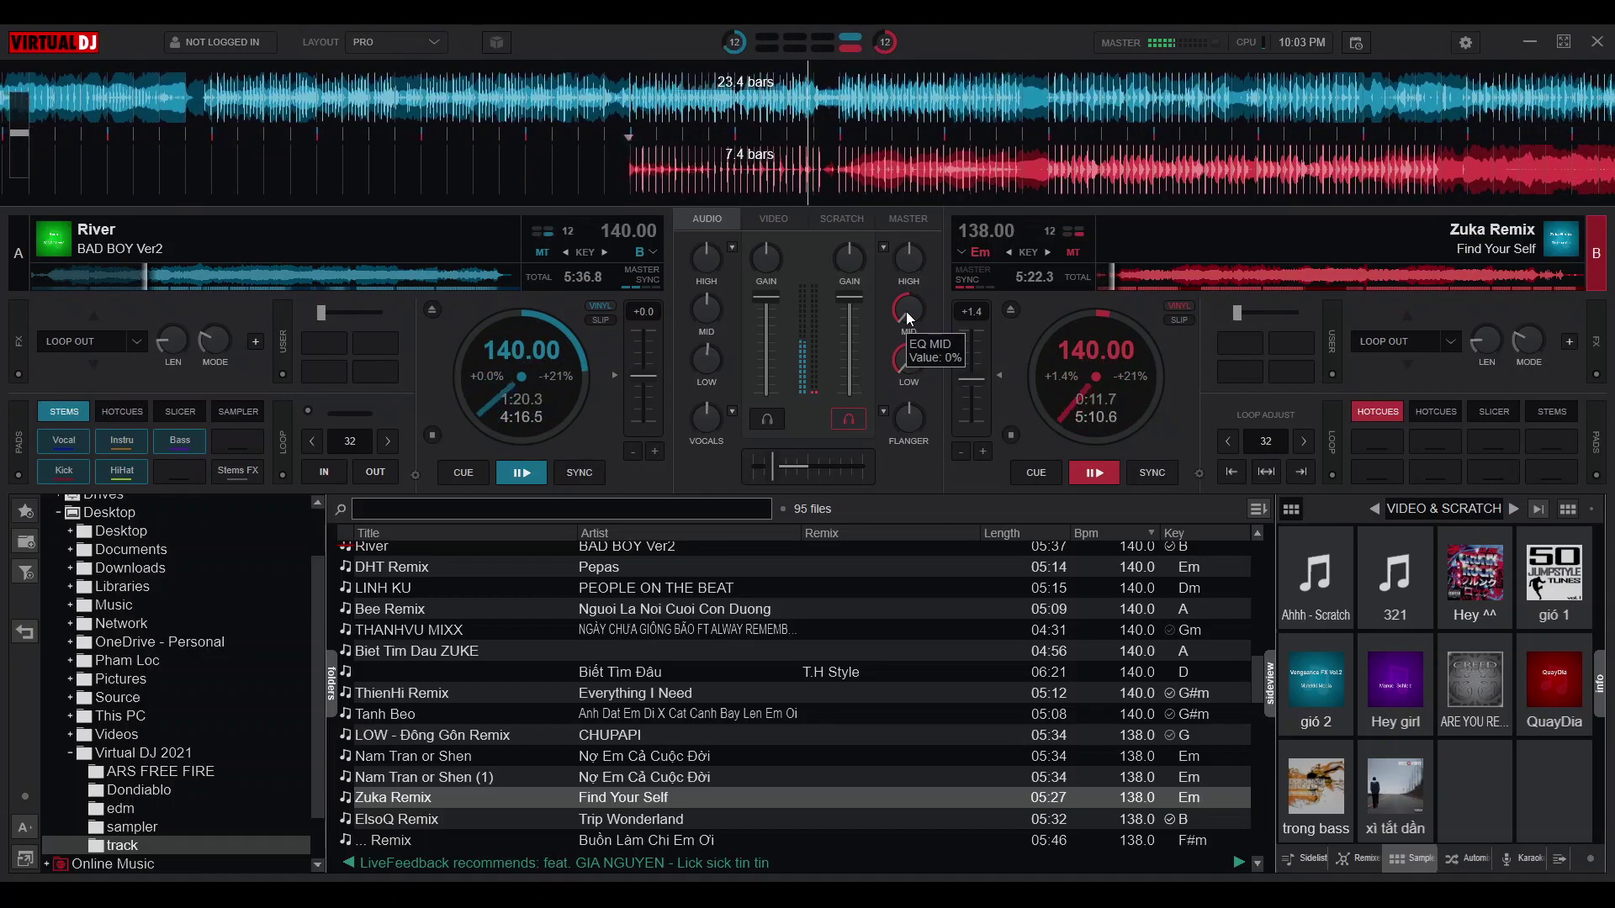
# Return deck B's mid and low EQ to centre and move the crossfader fully to deck B for Find Your Self
pyautogui.moveTo(906, 311)
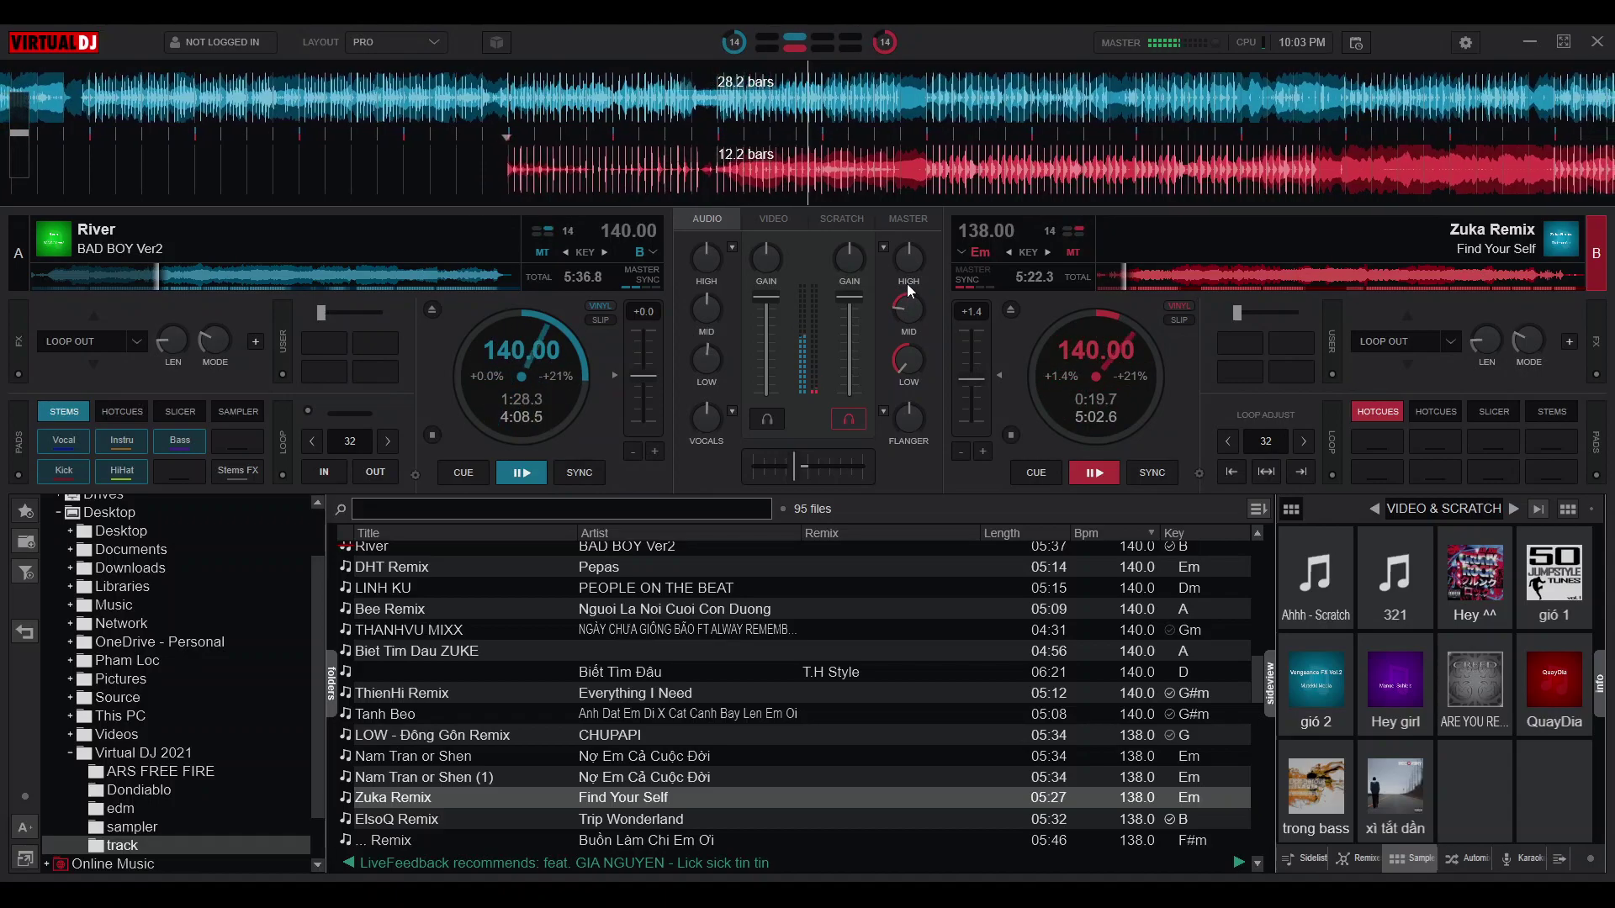
pyautogui.moveTo(909, 279); pyautogui.dragTo(911, 261)
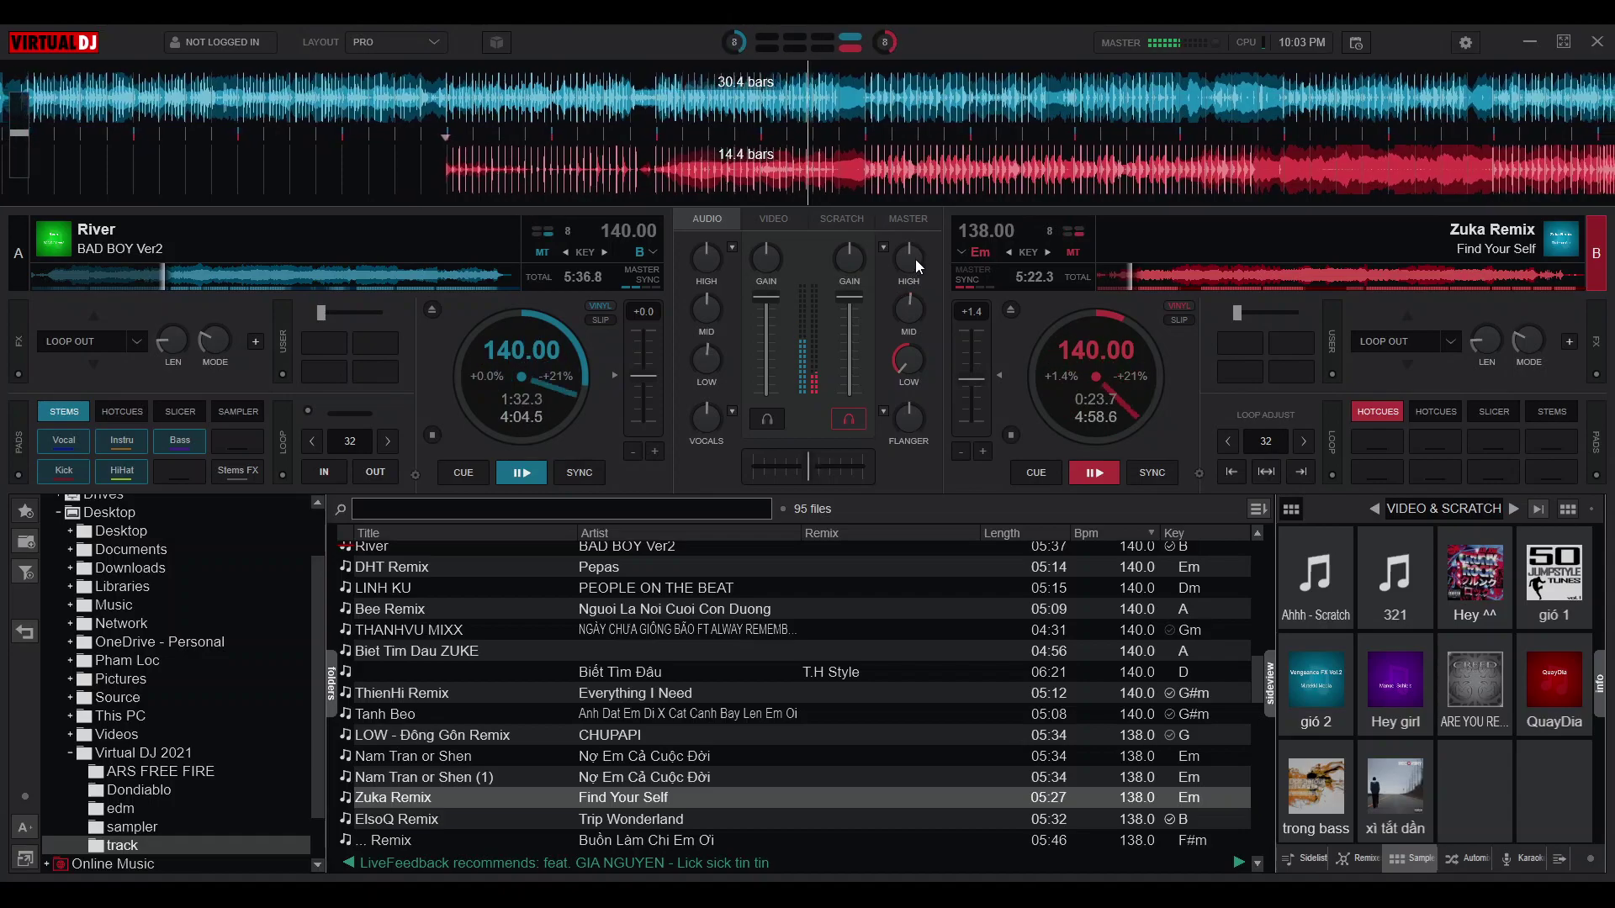
pyautogui.moveTo(911, 356); pyautogui.dragTo(927, 301)
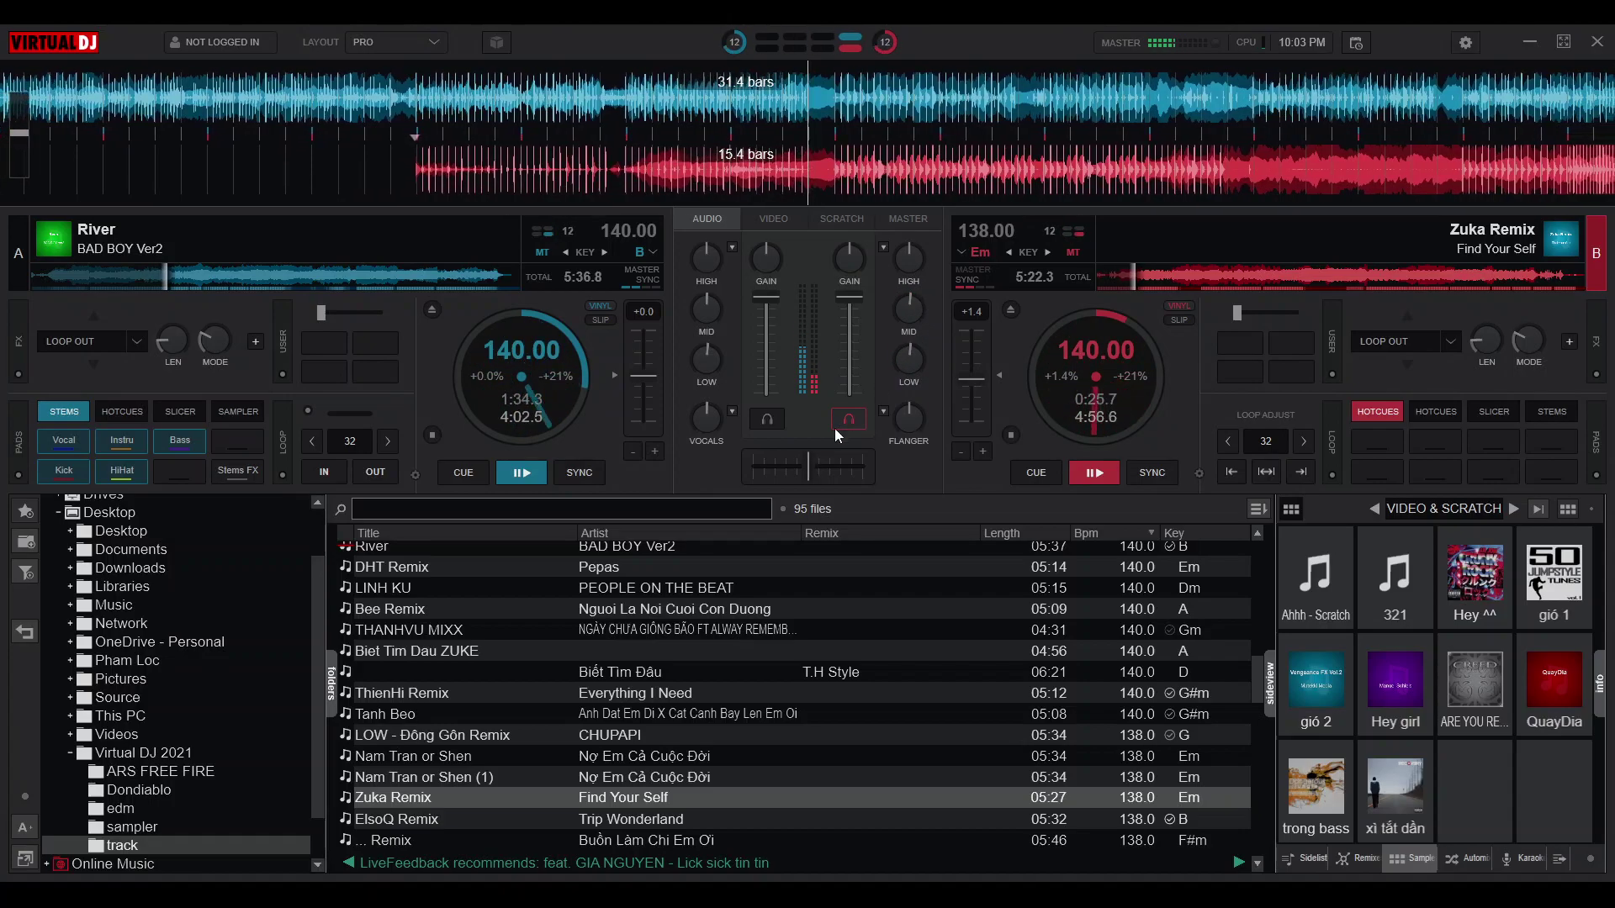
pyautogui.moveTo(806, 462); pyautogui.dragTo(858, 465)
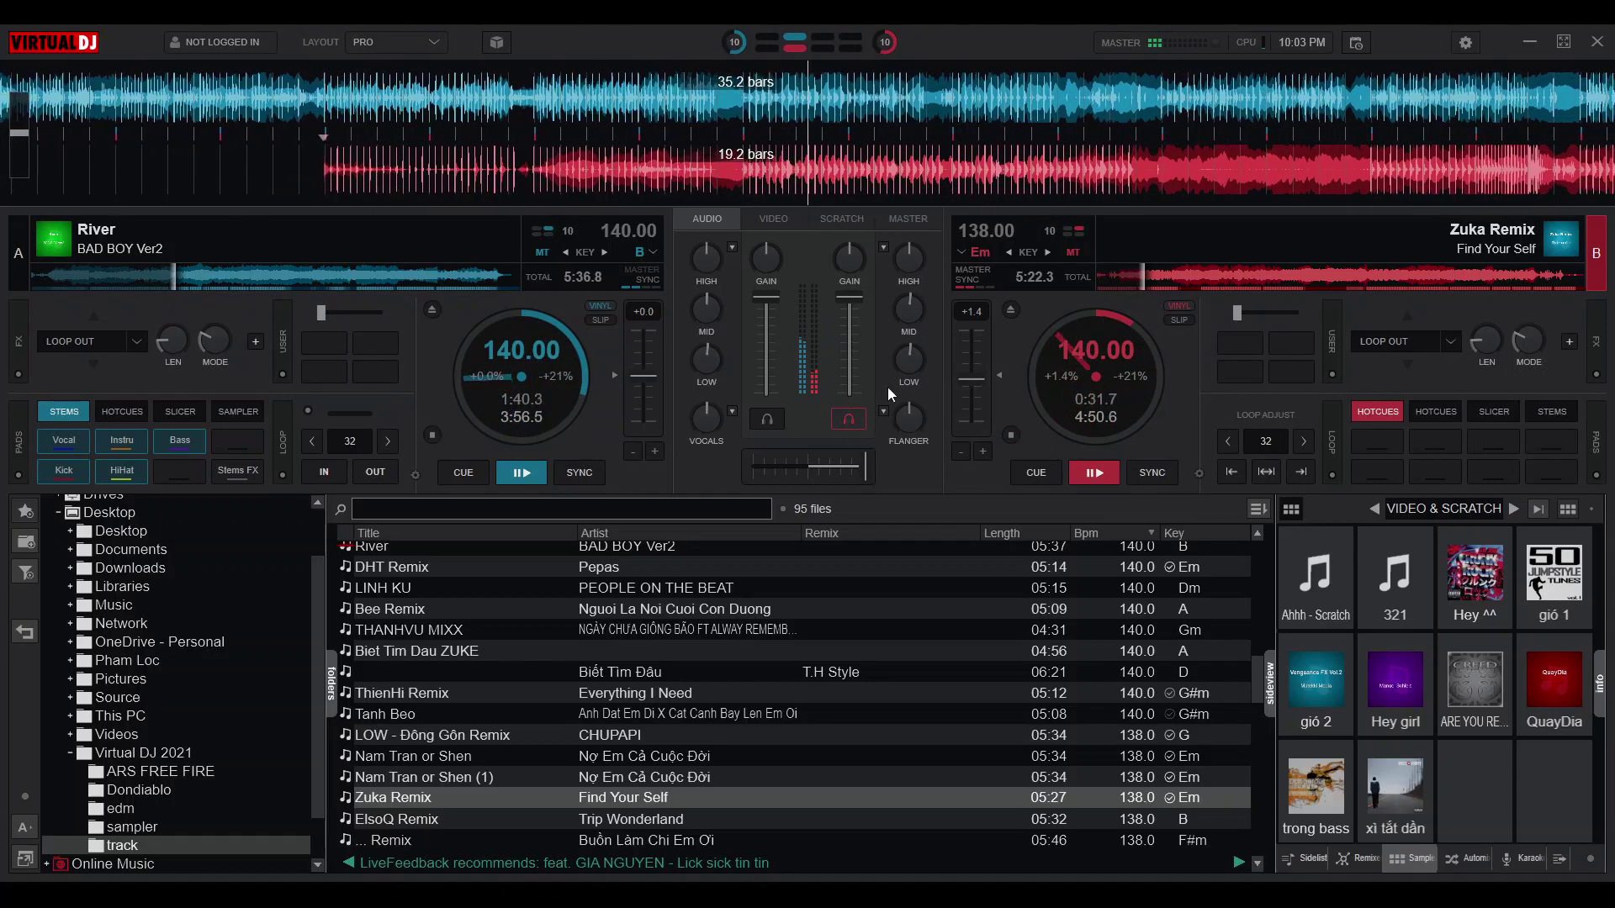
# Load the Pice Remix track "Sugar Daddy" from the track folder onto deck A
pyautogui.scroll(-3, 786, 741)
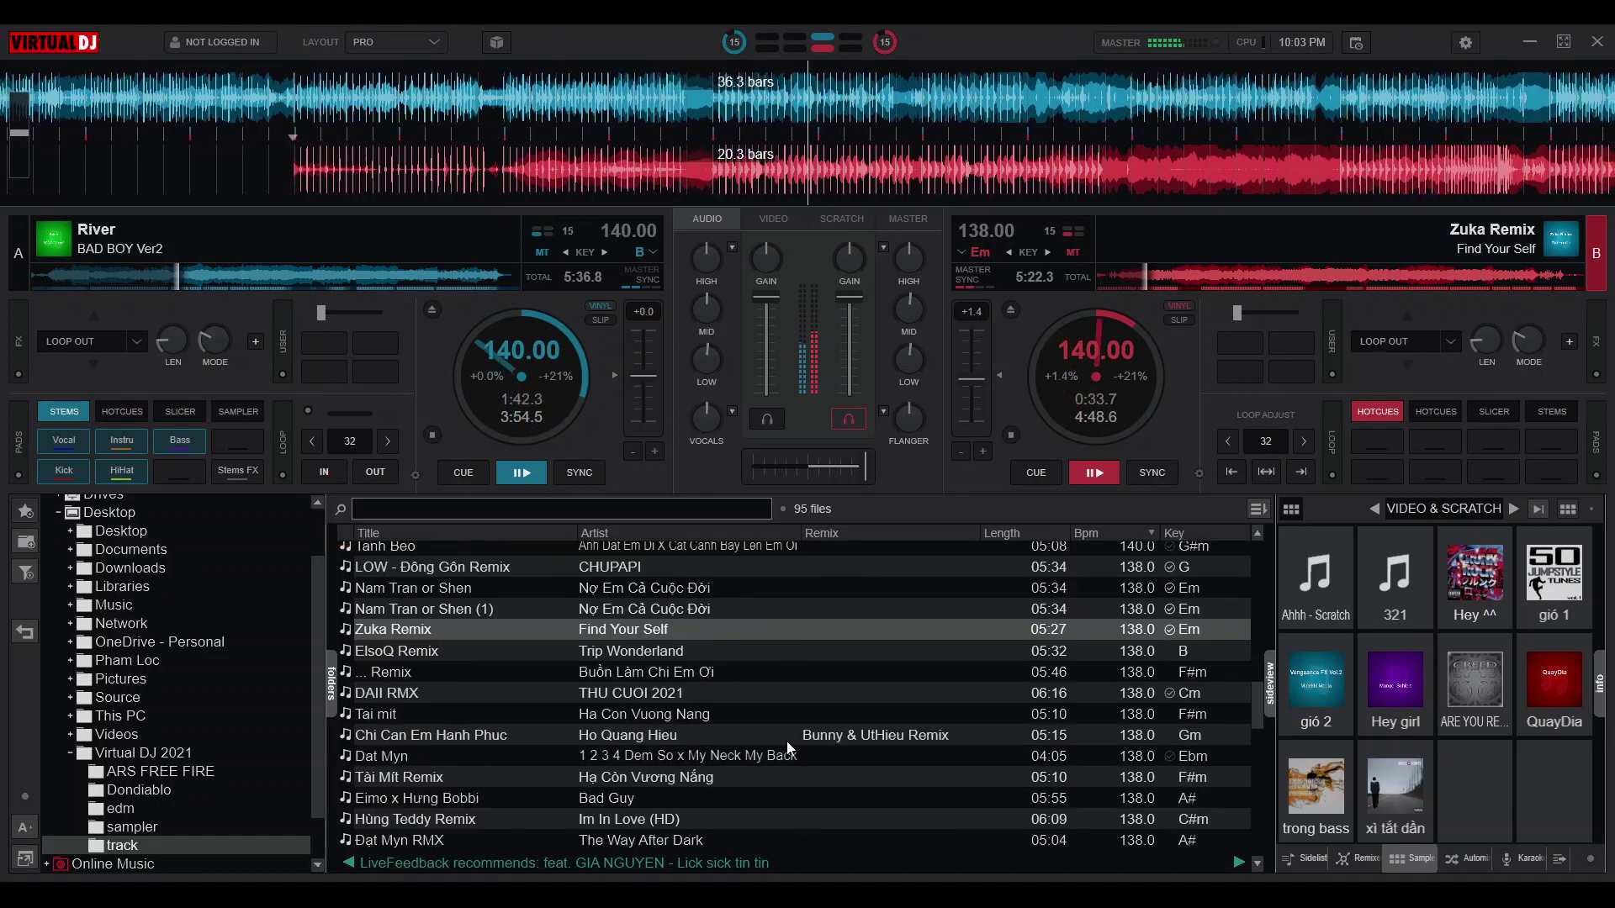
pyautogui.scroll(-1, 640, 756)
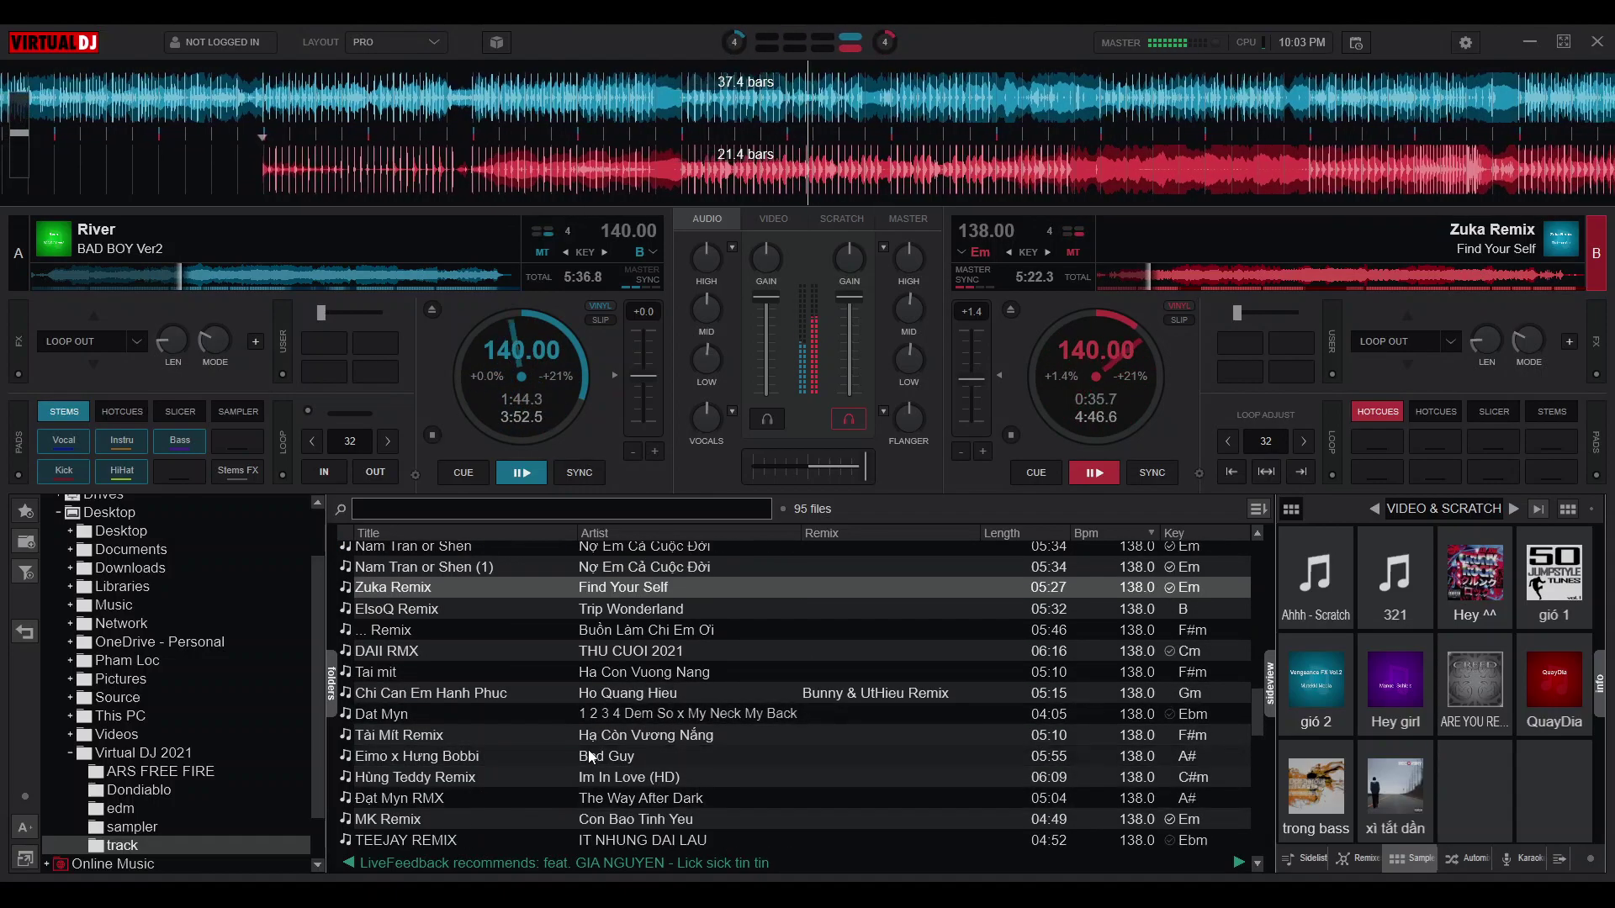
pyautogui.scroll(-2, 588, 749)
pyautogui.scroll(-2, 592, 757)
pyautogui.moveTo(593, 755); pyautogui.dragTo(538, 354)
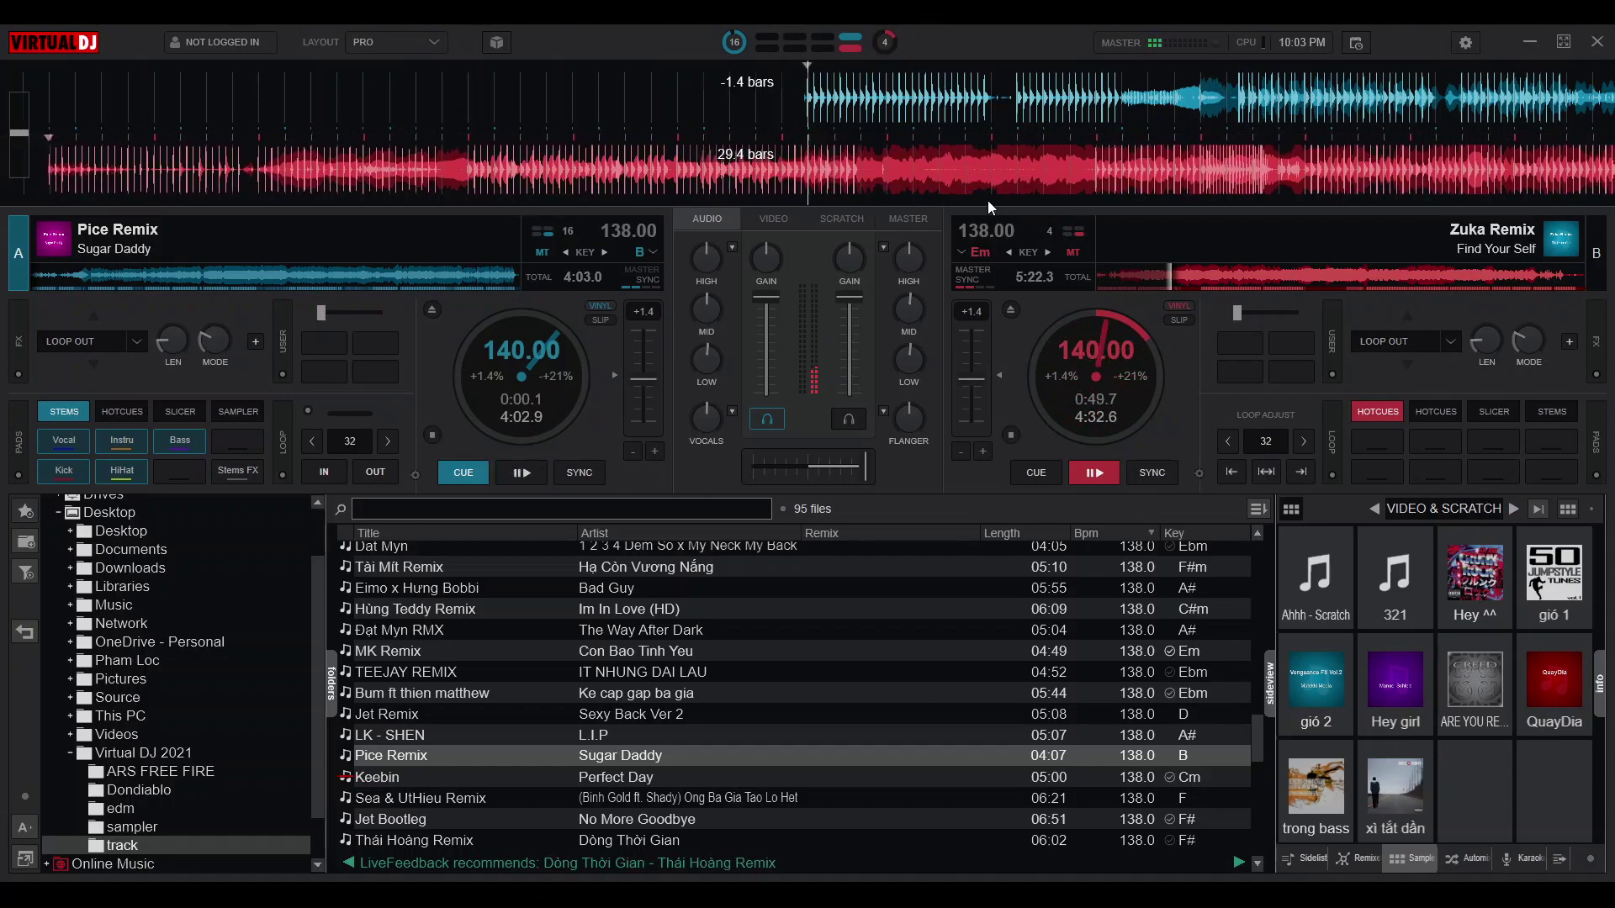
pyautogui.moveTo(909, 426)
pyautogui.mouseDown()
pyautogui.moveTo(910, 370)
pyautogui.moveTo(911, 430)
pyautogui.mouseUp()
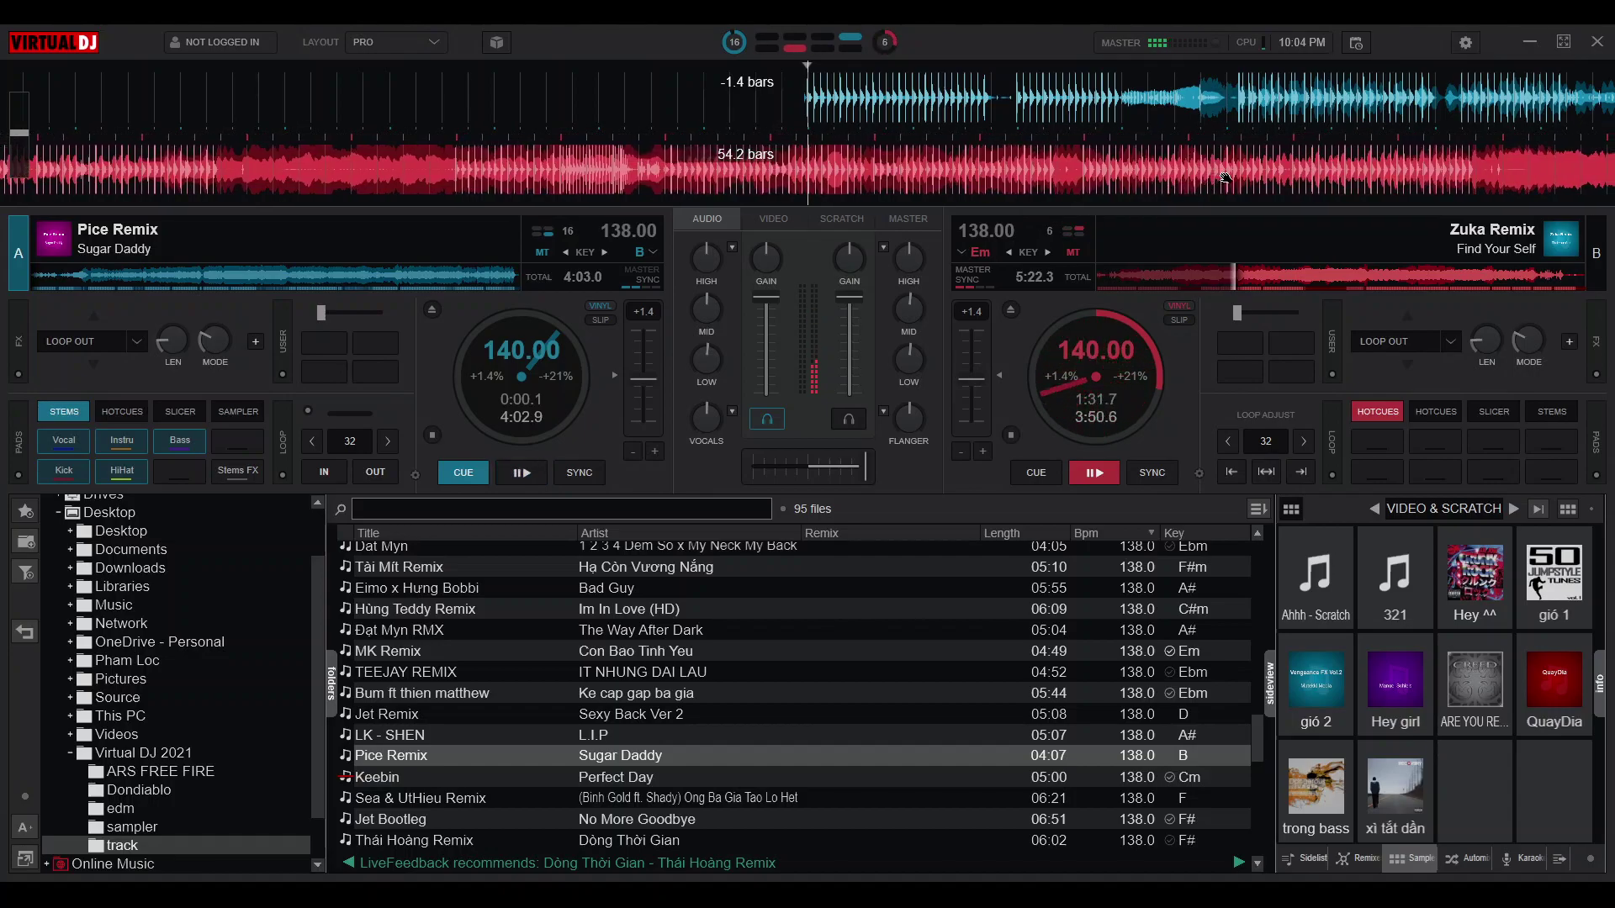
# Cue Sugar Daddy ahead of its first beat on deck A, play it in time with deck B, and cut deck A's low EQ
pyautogui.moveTo(1164, 121); pyautogui.dragTo(1376, 108)
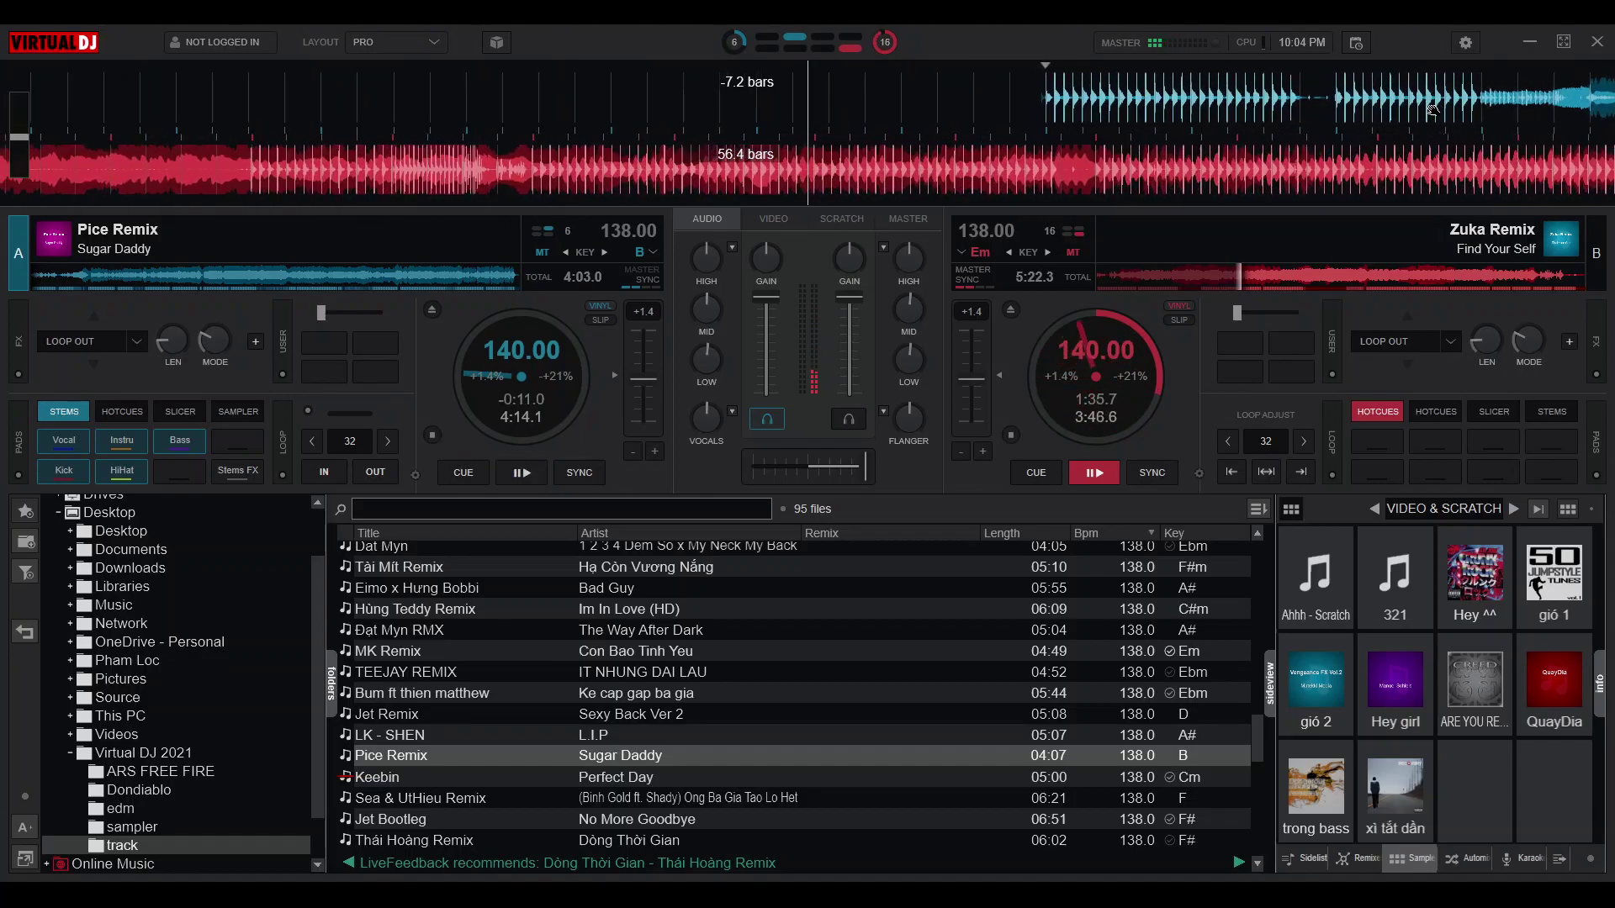
pyautogui.press('space')
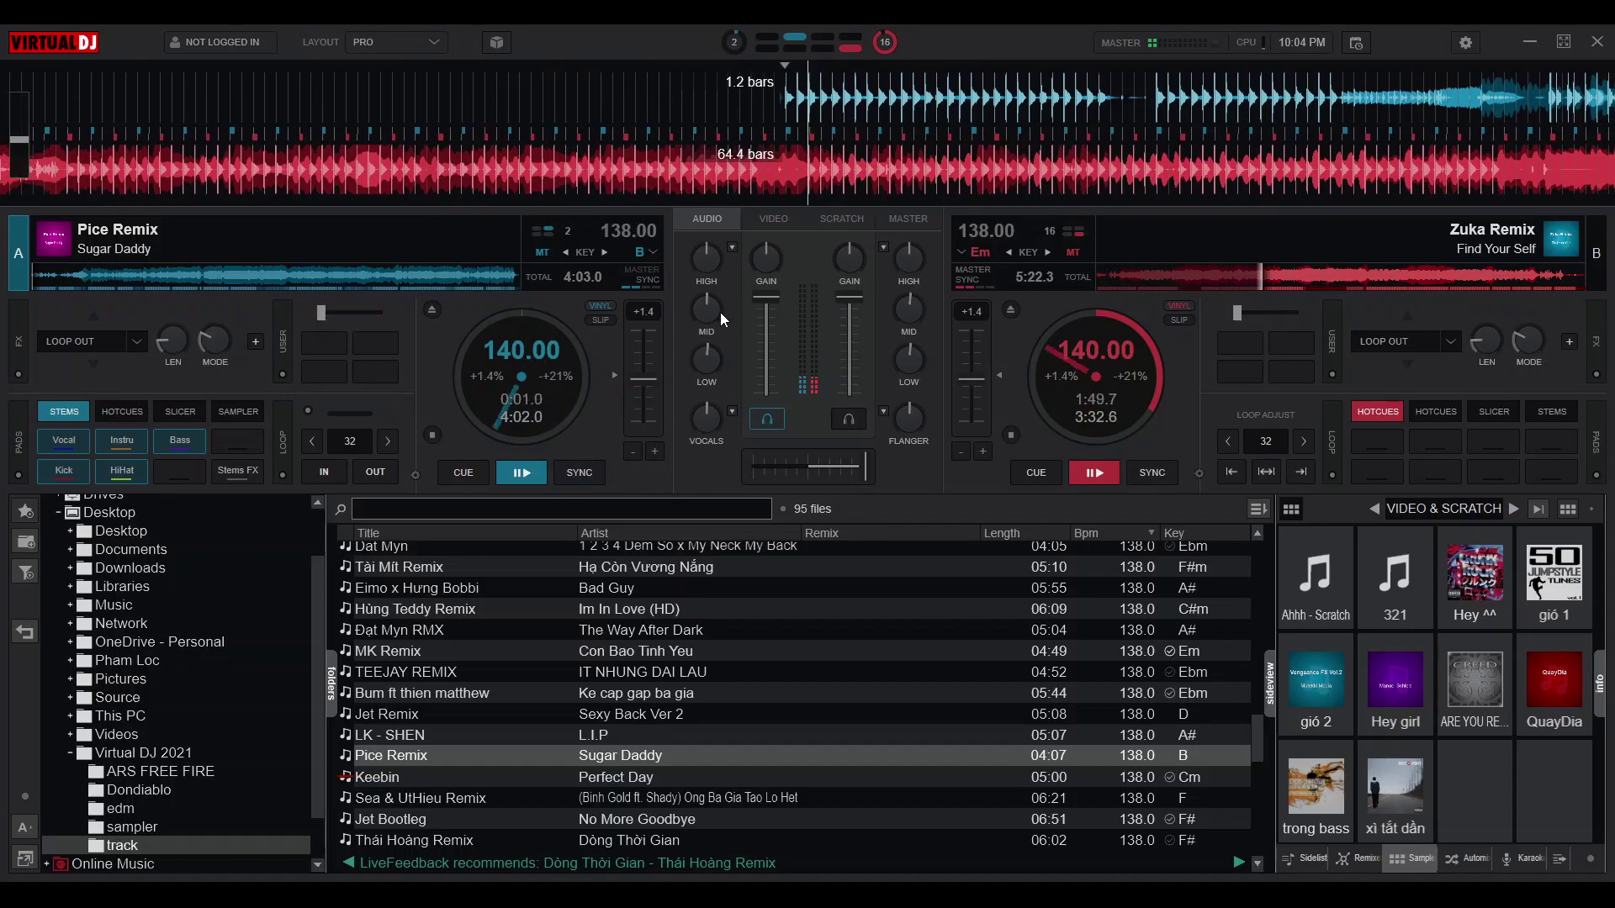
pyautogui.moveTo(701, 315); pyautogui.dragTo(784, 415)
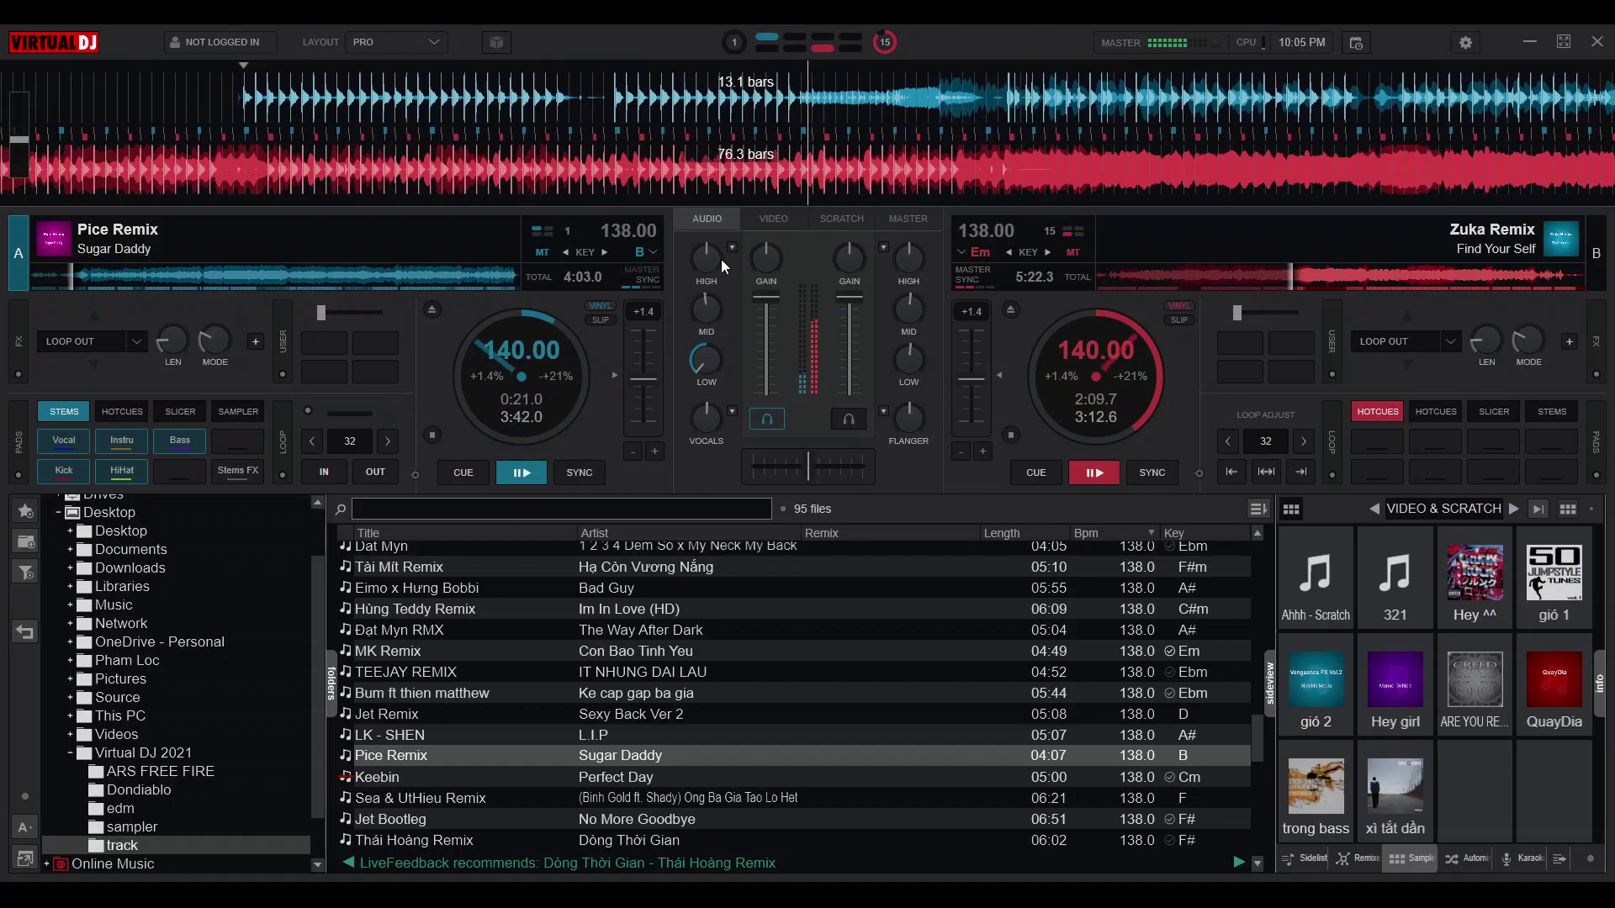
# Restore deck A's low EQ, cut deck B's mid EQ, and move the crossfader fully to deck A
pyautogui.moveTo(716, 345); pyautogui.dragTo(724, 310)
pyautogui.moveTo(901, 331); pyautogui.dragTo(904, 370)
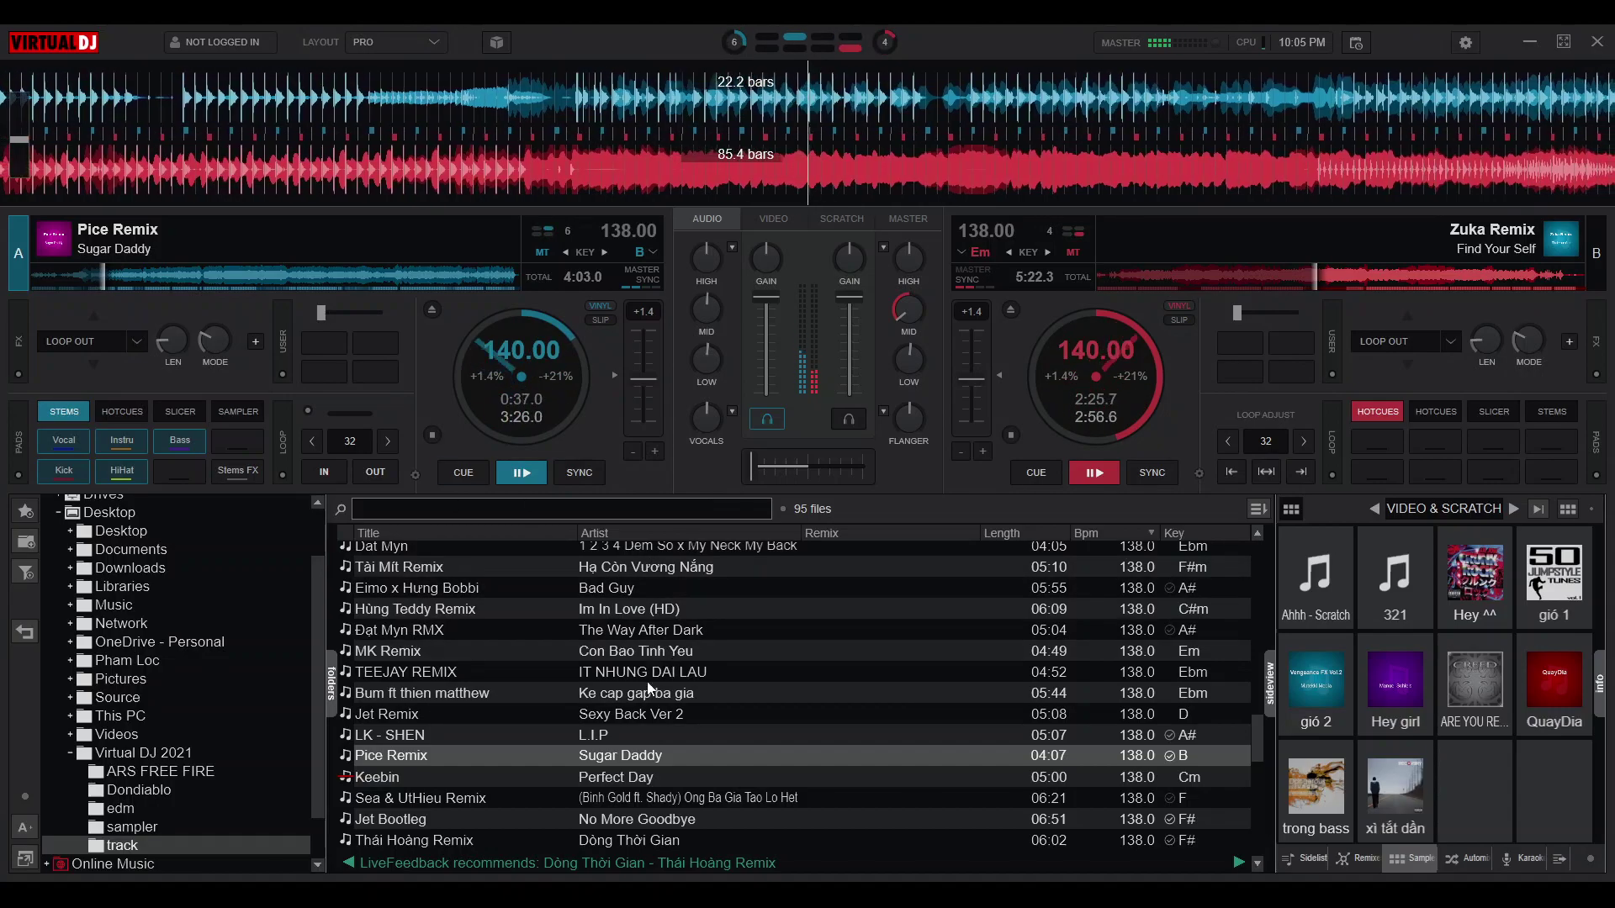
# Load the Dat Myn x Khoa Shake track "Donque Song" onto deck B and cut deck B's low EQ
pyautogui.scroll(-4, 765, 675)
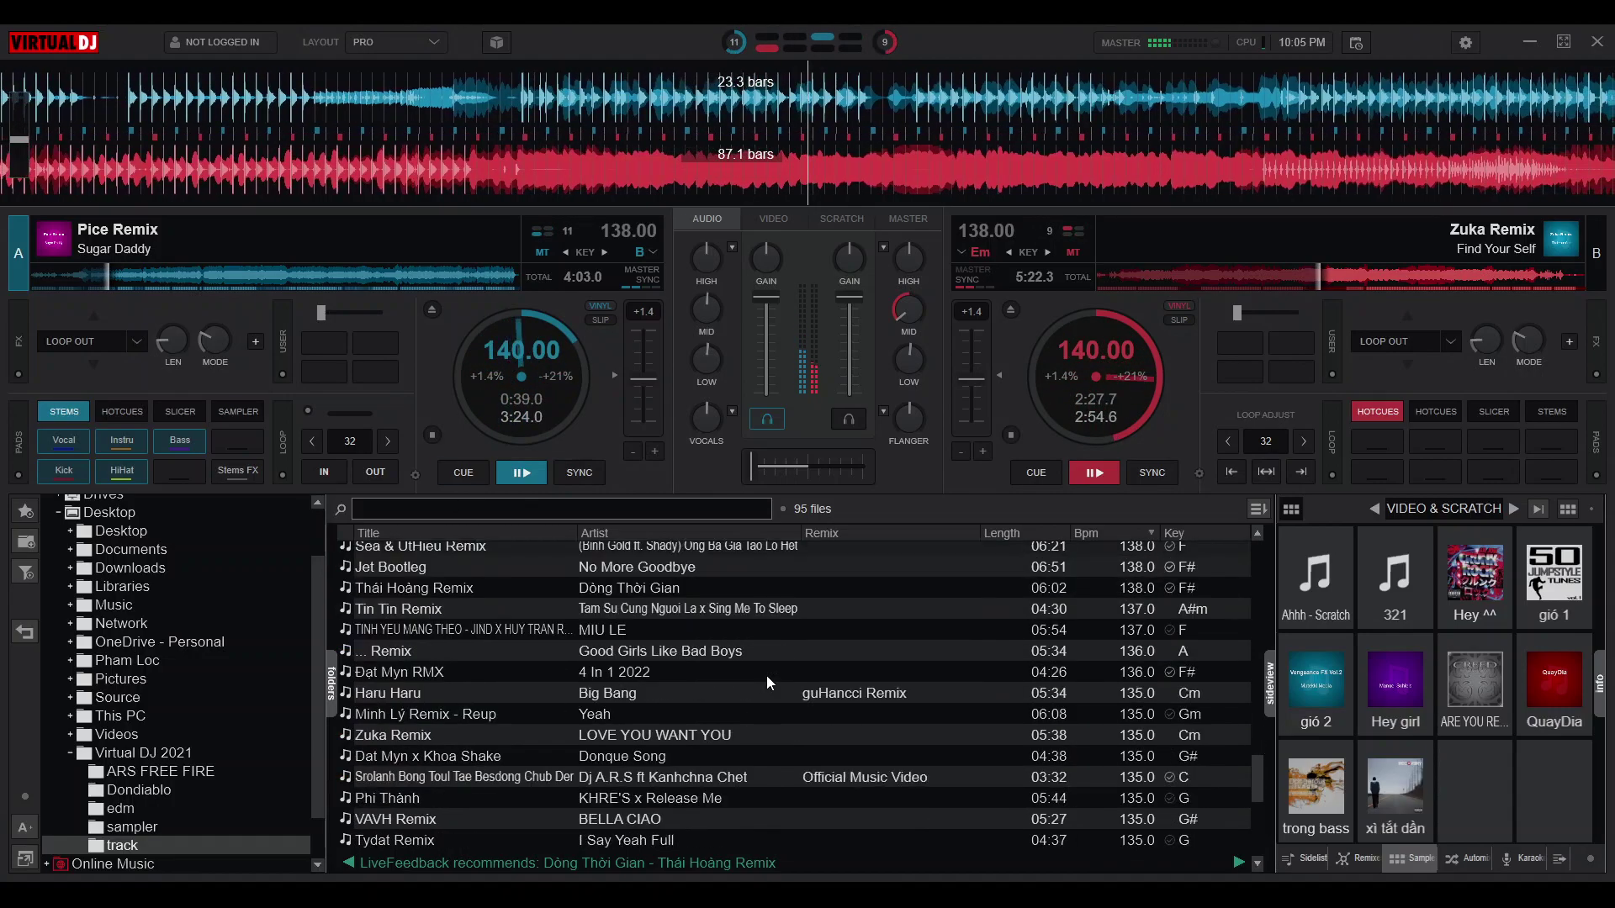
pyautogui.scroll(-1, 765, 675)
pyautogui.moveTo(471, 713); pyautogui.dragTo(1251, 360)
pyautogui.moveTo(907, 358); pyautogui.dragTo(961, 384)
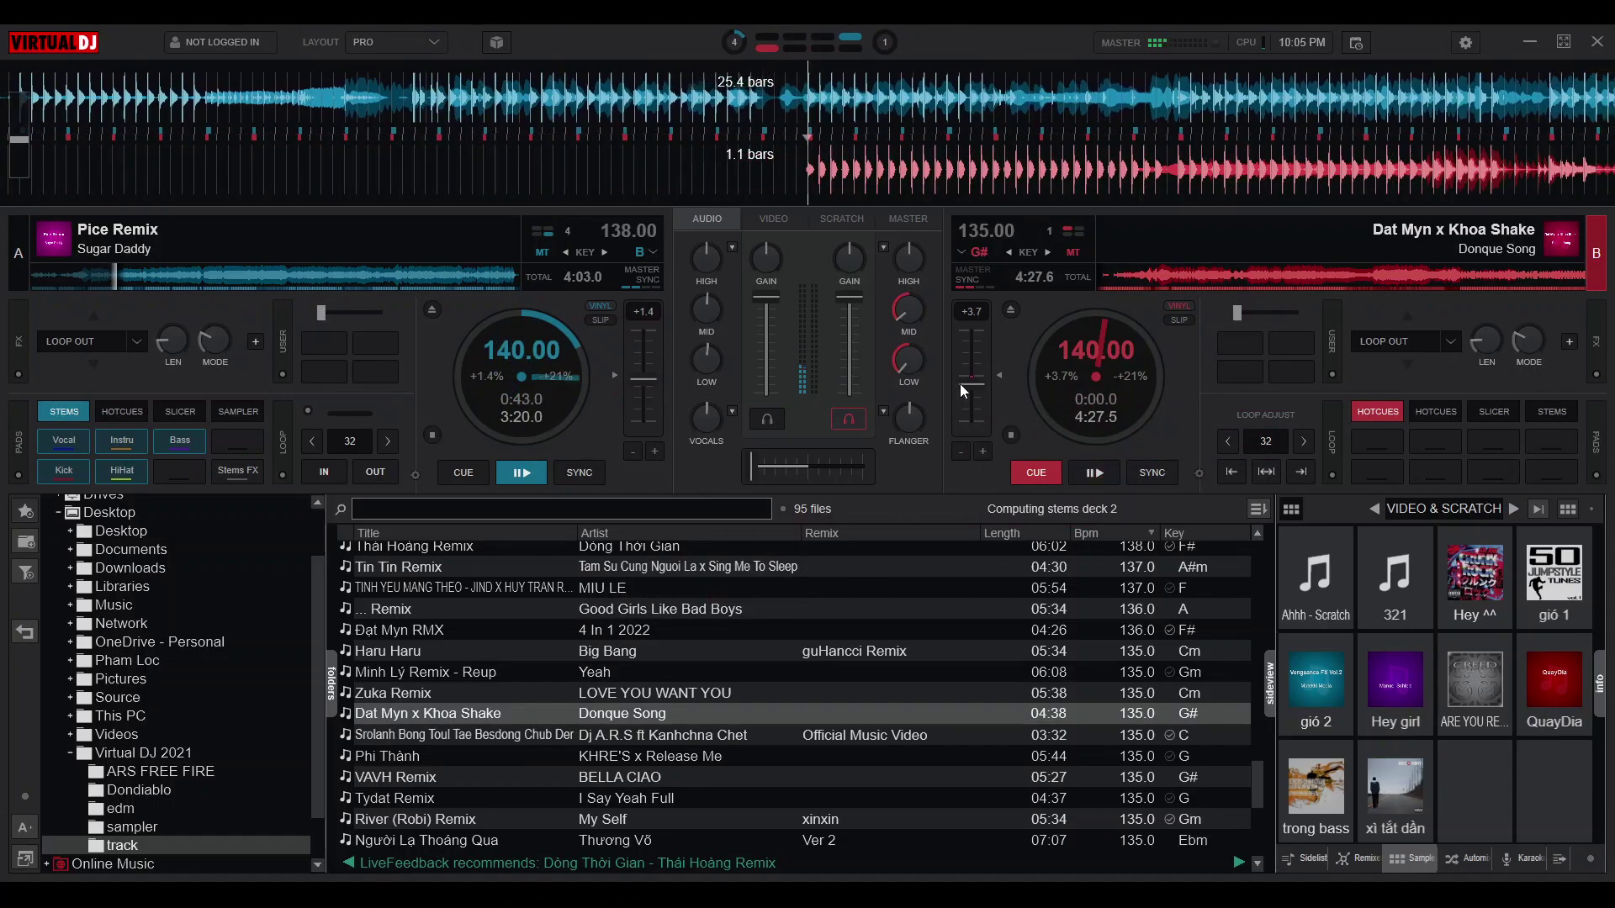
# Lower deck A's tempo to 139.03 BPM and sync deck B to the same tempo
pyautogui.moveTo(652, 385); pyautogui.dragTo(651, 380)
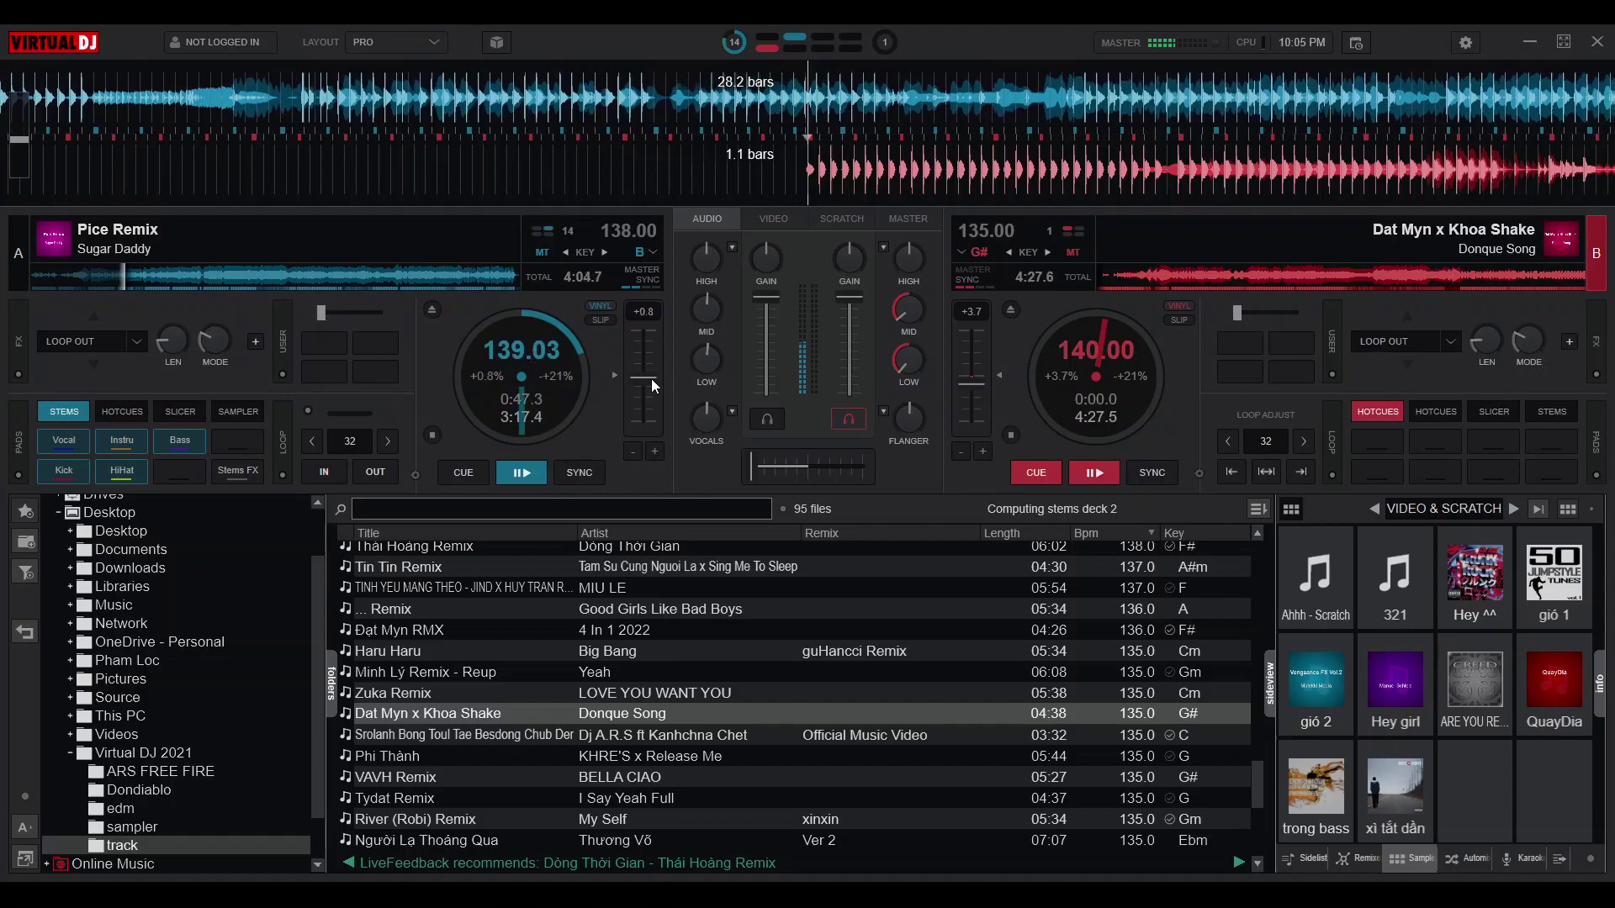
pyautogui.click(1164, 476)
# Shift Donque Song's waveform on deck B to hold it in its opening bars, lined up against Sugar Daddy
pyautogui.scroll(-2, 1054, 175)
pyautogui.scroll(3, 1055, 174)
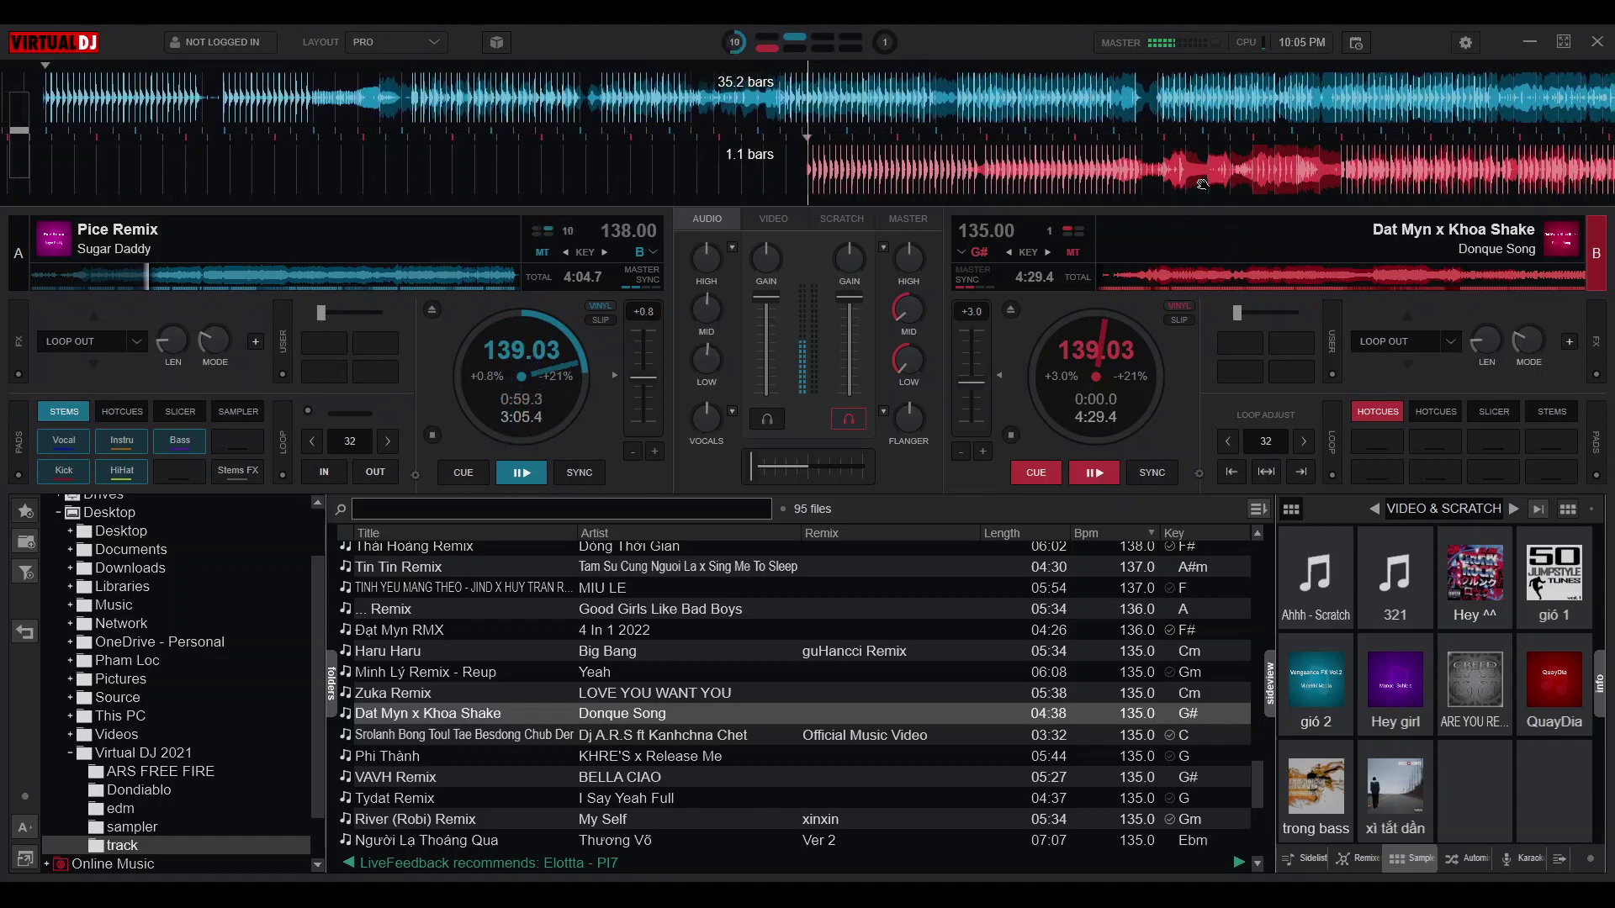
pyautogui.scroll(-2, 1127, 168)
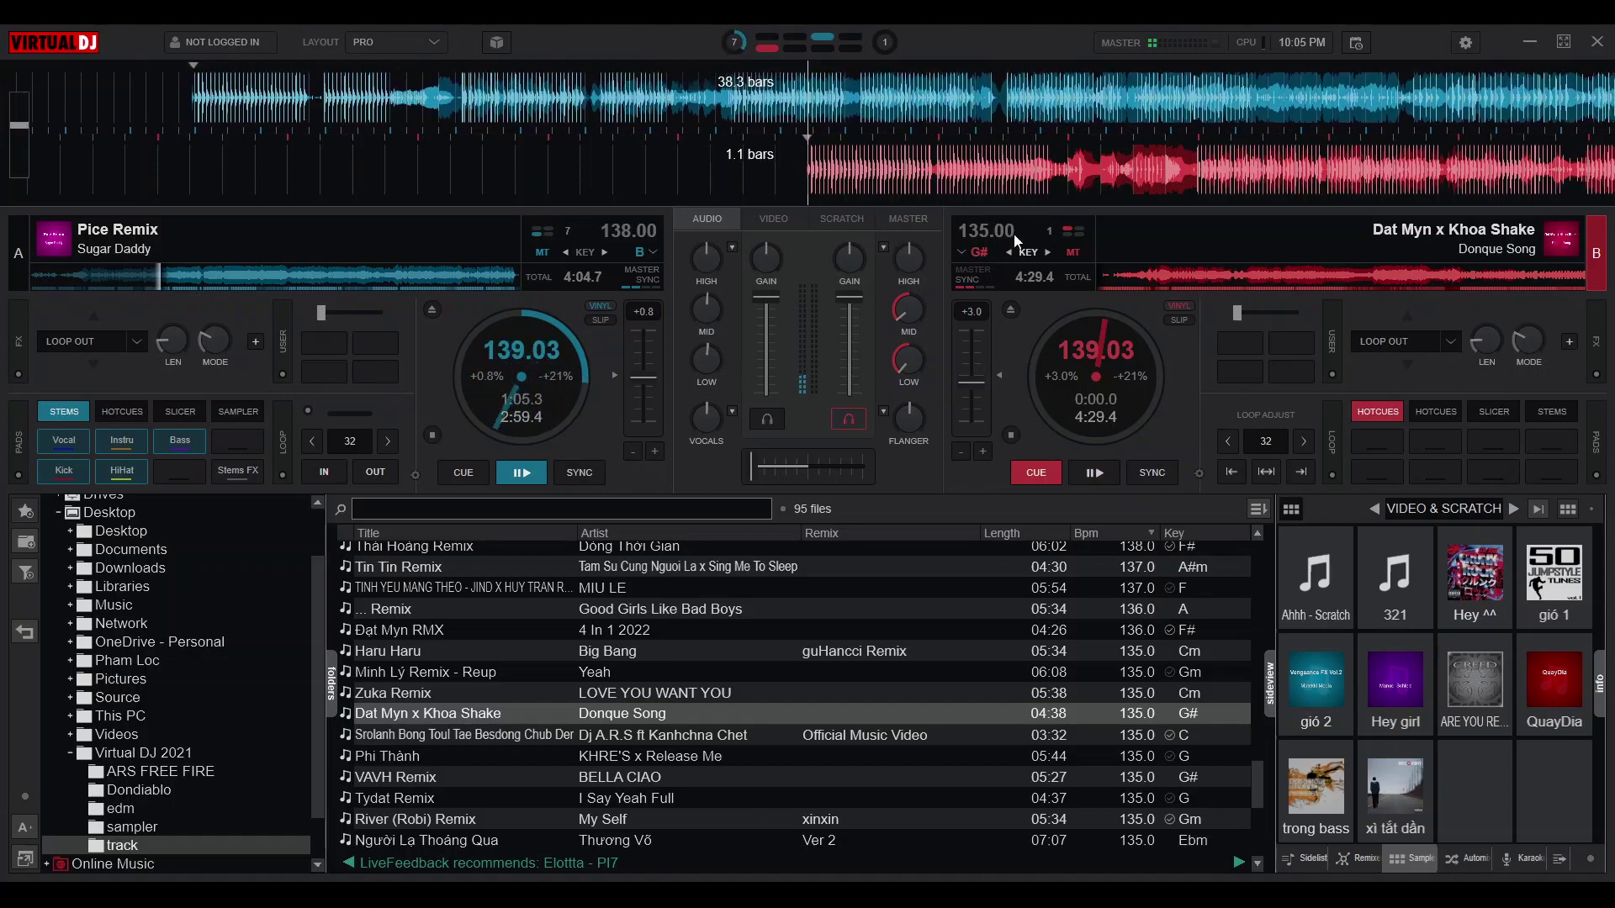
pyautogui.scroll(-1, 1091, 171)
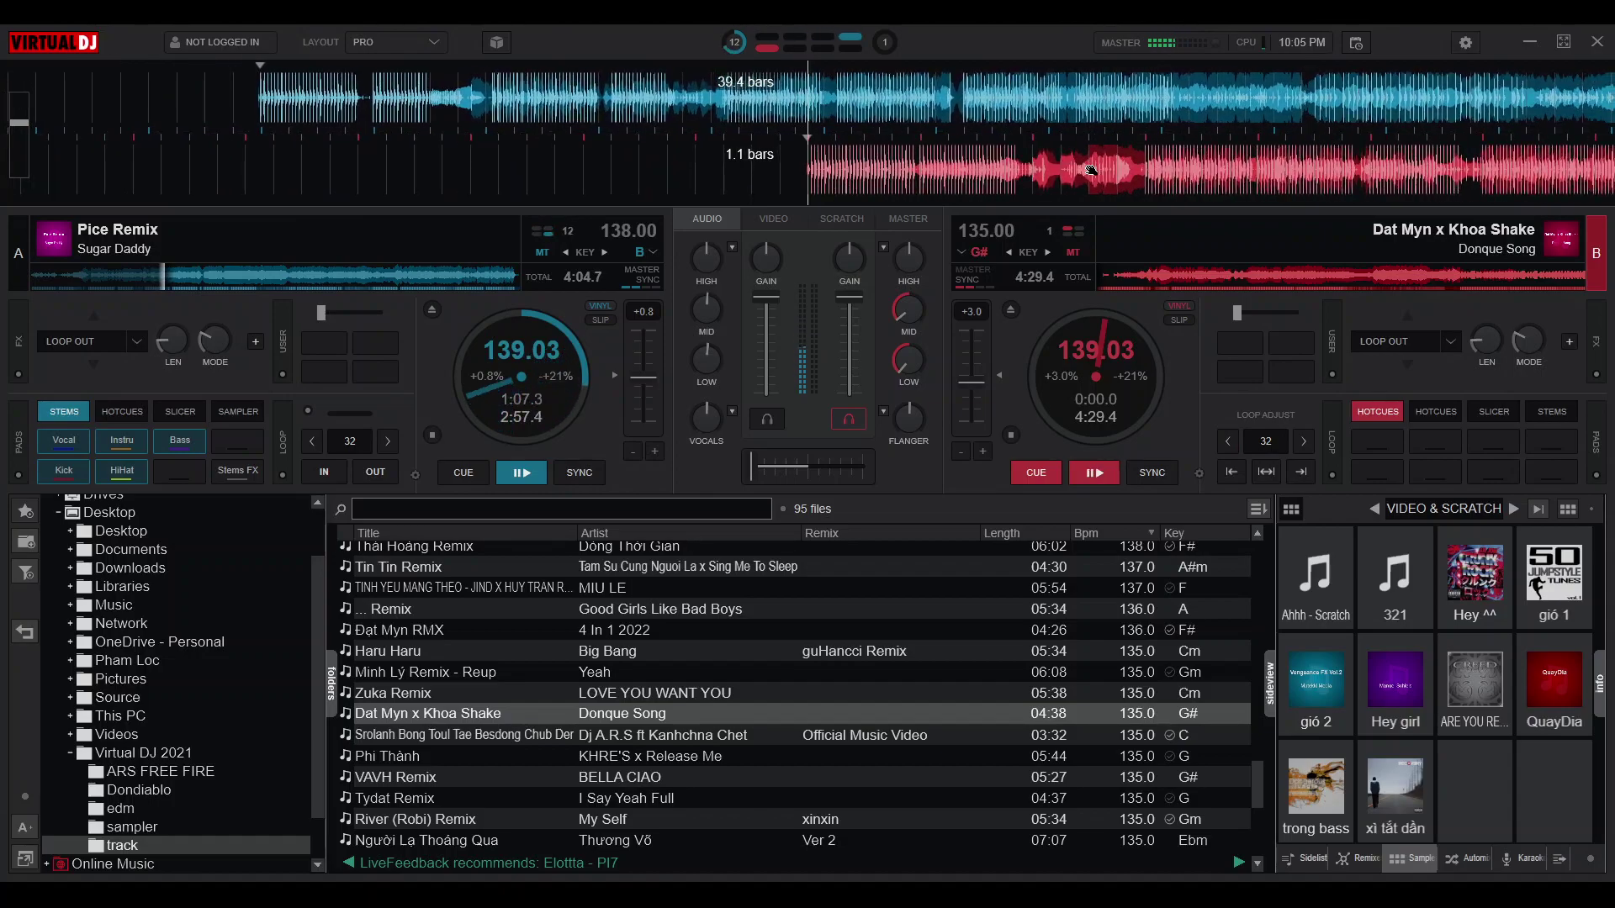
pyautogui.scroll(2, 1159, 179)
pyautogui.scroll(2, 1159, 179)
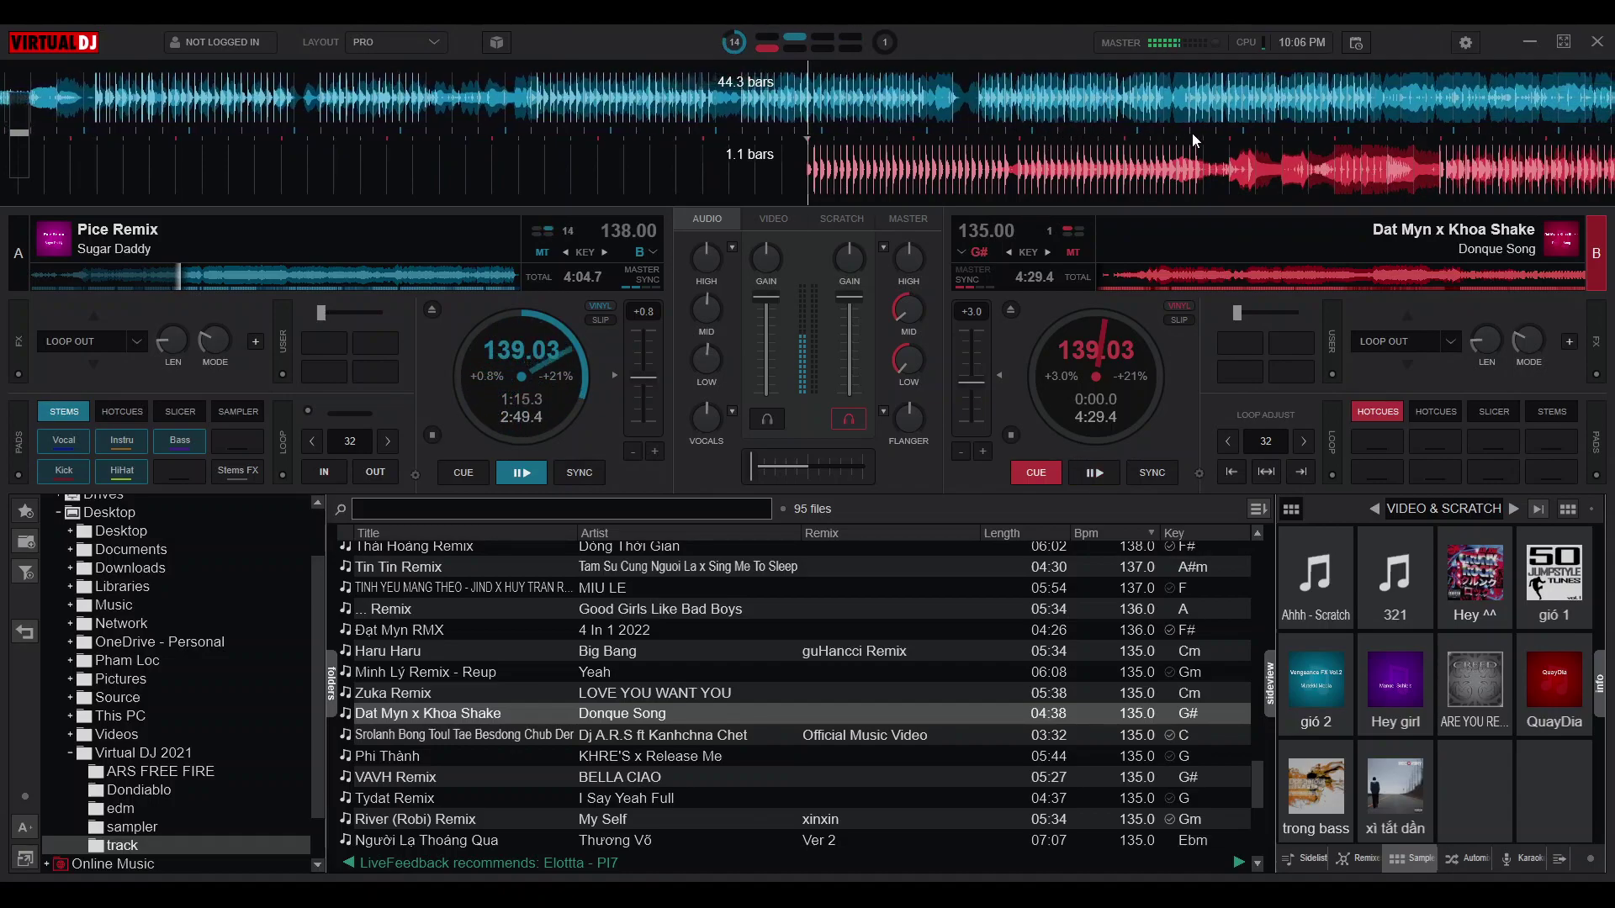
pyautogui.press('space')
pyautogui.moveTo(1396, 179); pyautogui.dragTo(1352, 178)
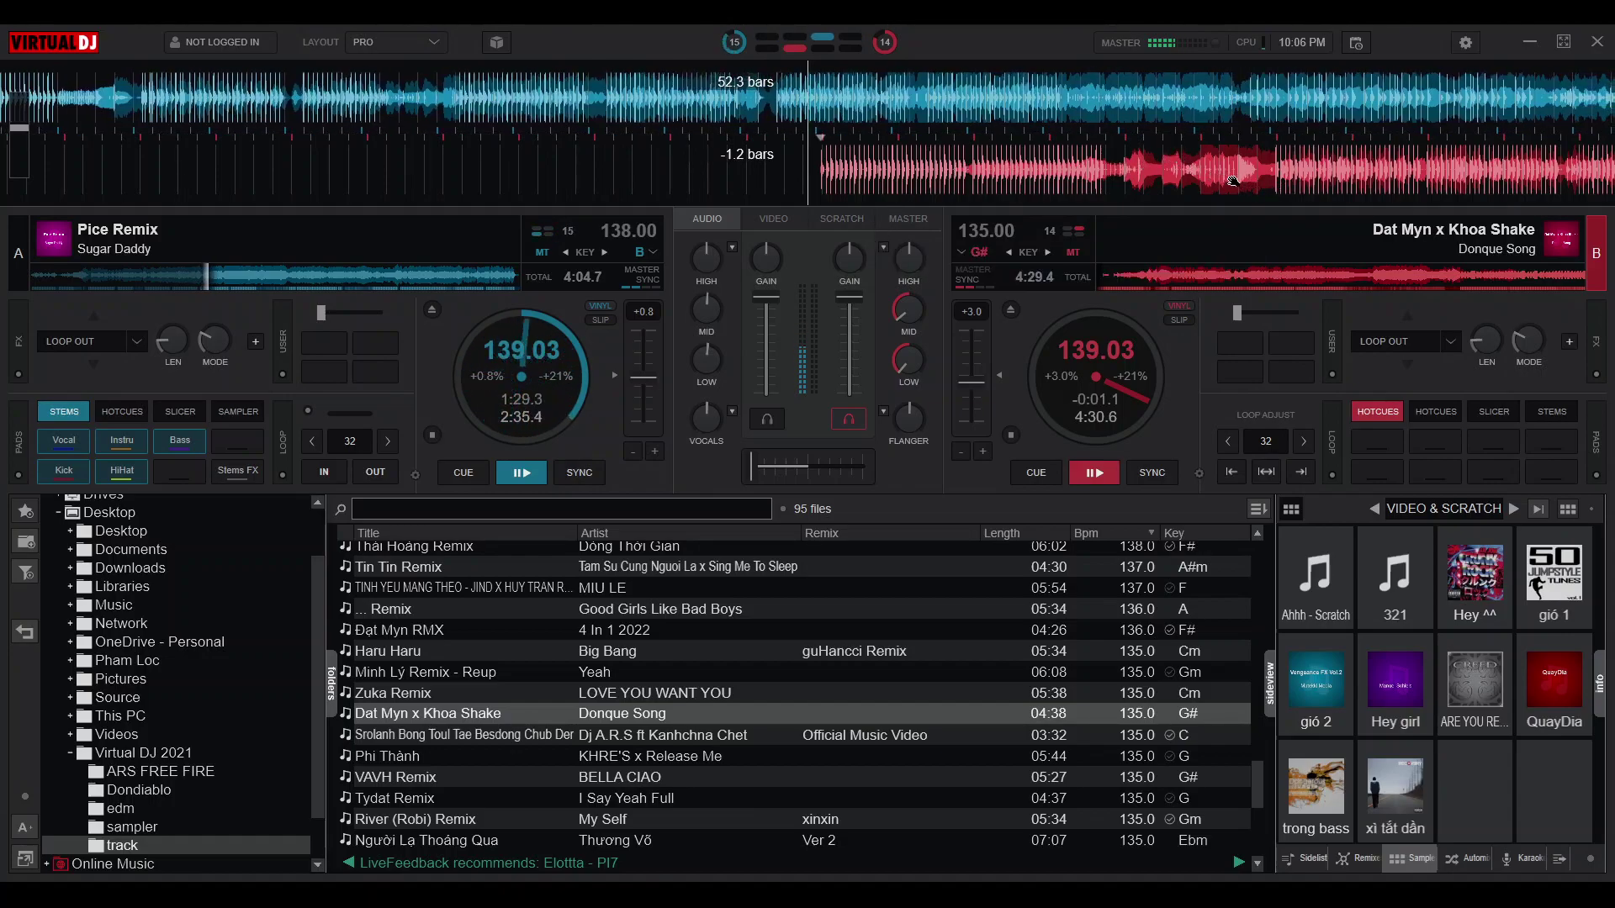
pyautogui.moveTo(1308, 183); pyautogui.dragTo(1089, 198)
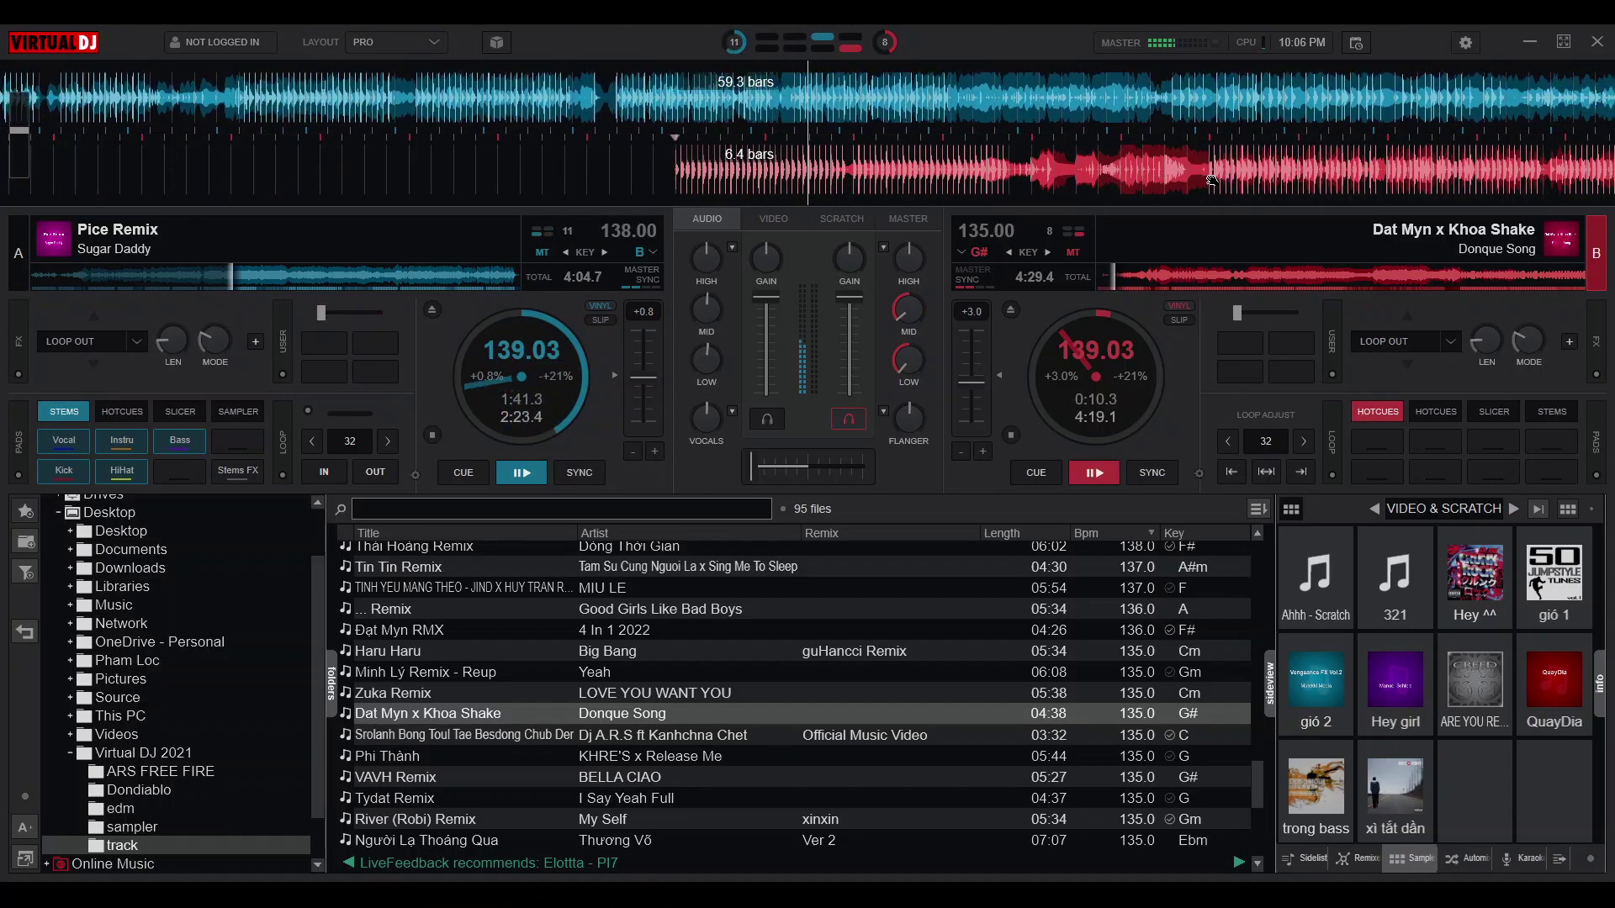
pyautogui.moveTo(1110, 179); pyautogui.dragTo(1230, 175)
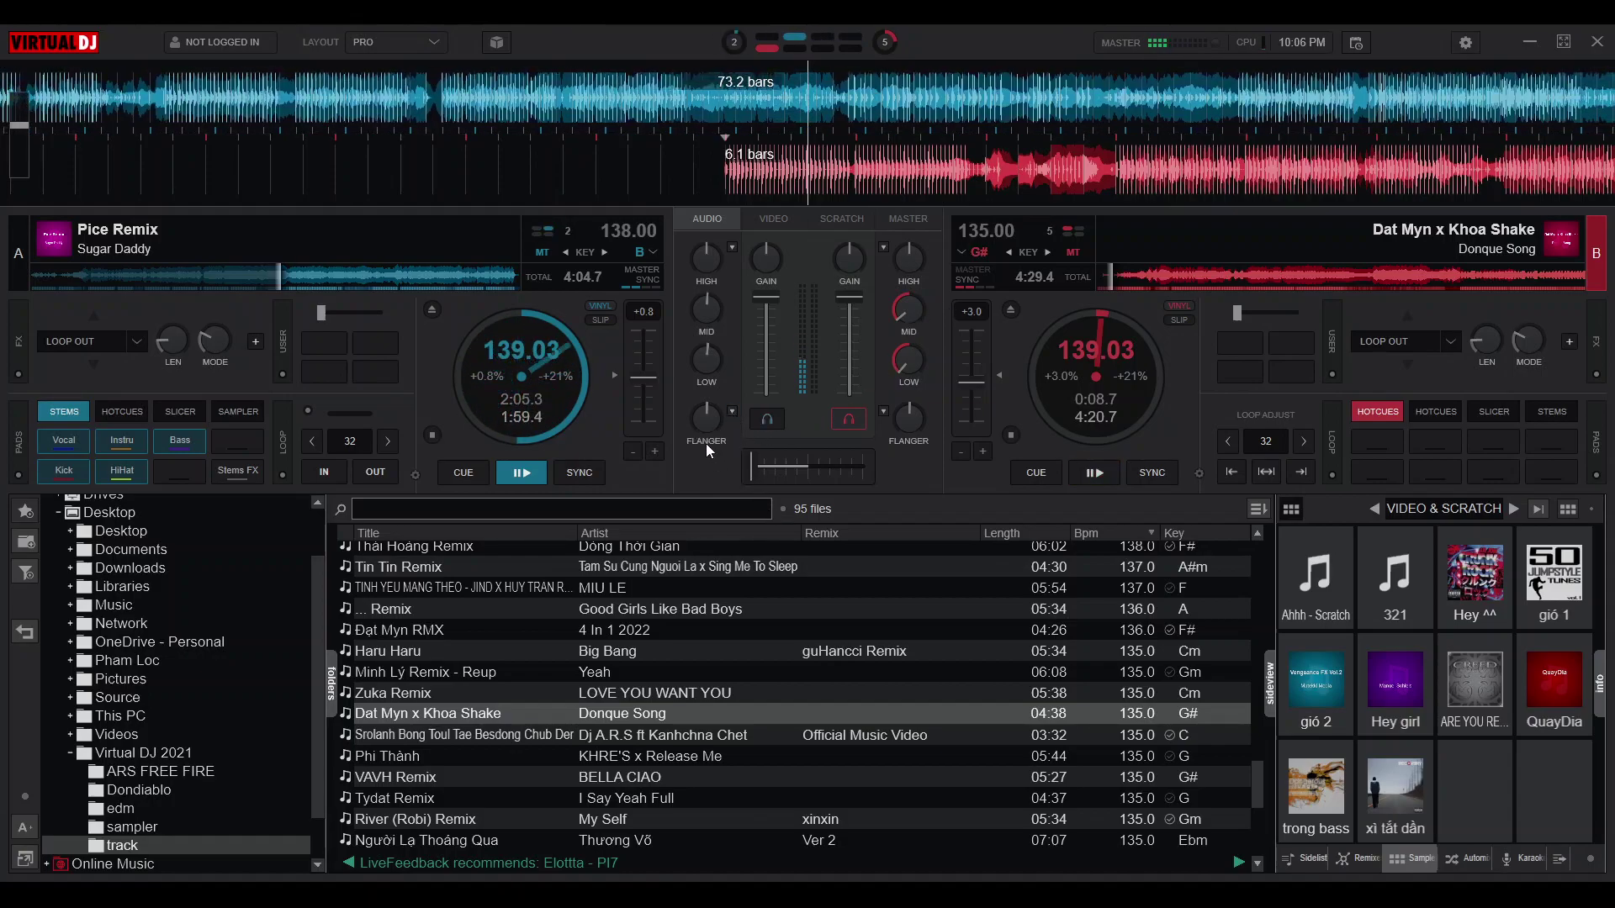
# Sweep deck A's Flanger knob over Sugar Daddy and reset it to centre
pyautogui.moveTo(709, 380); pyautogui.dragTo(713, 434)
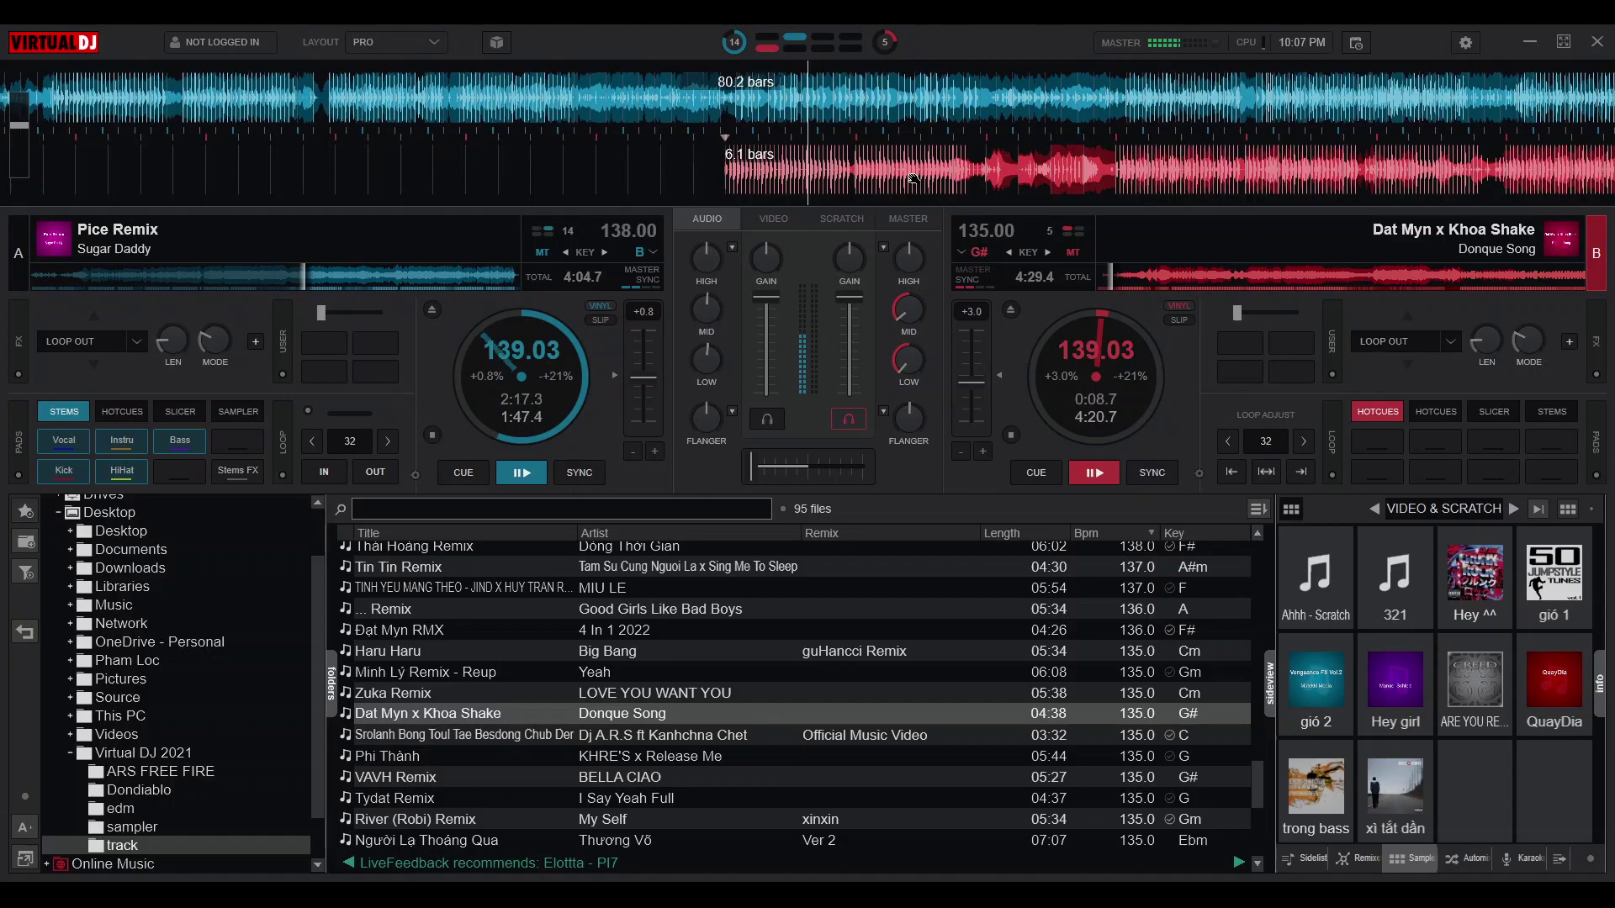
pyautogui.scroll(1, 913, 179)
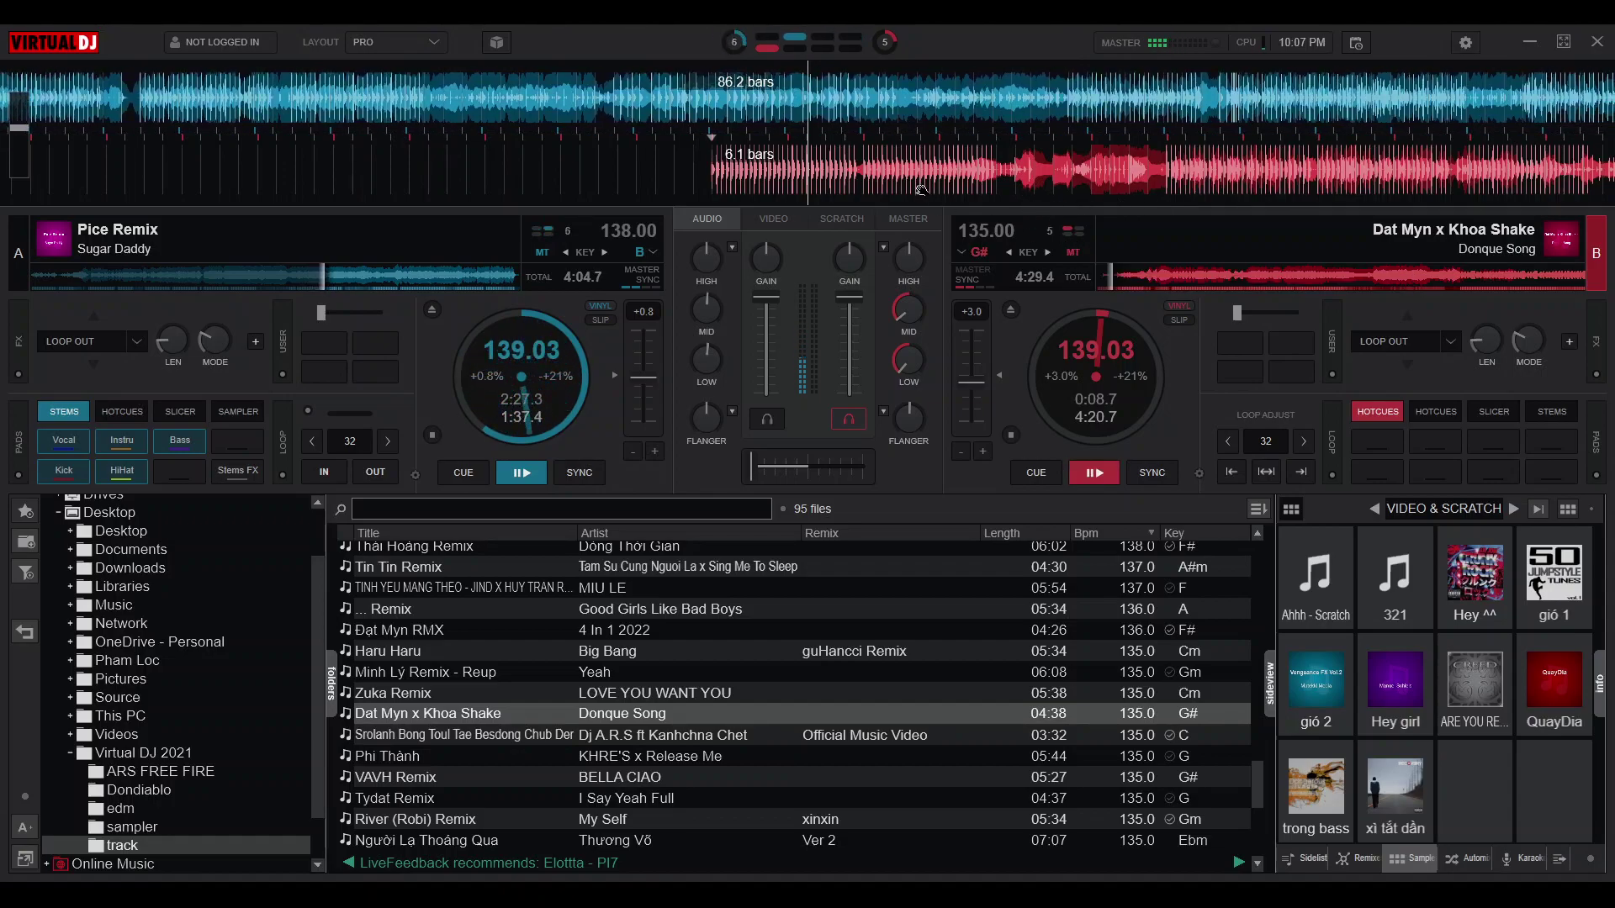
pyautogui.scroll(1, 922, 189)
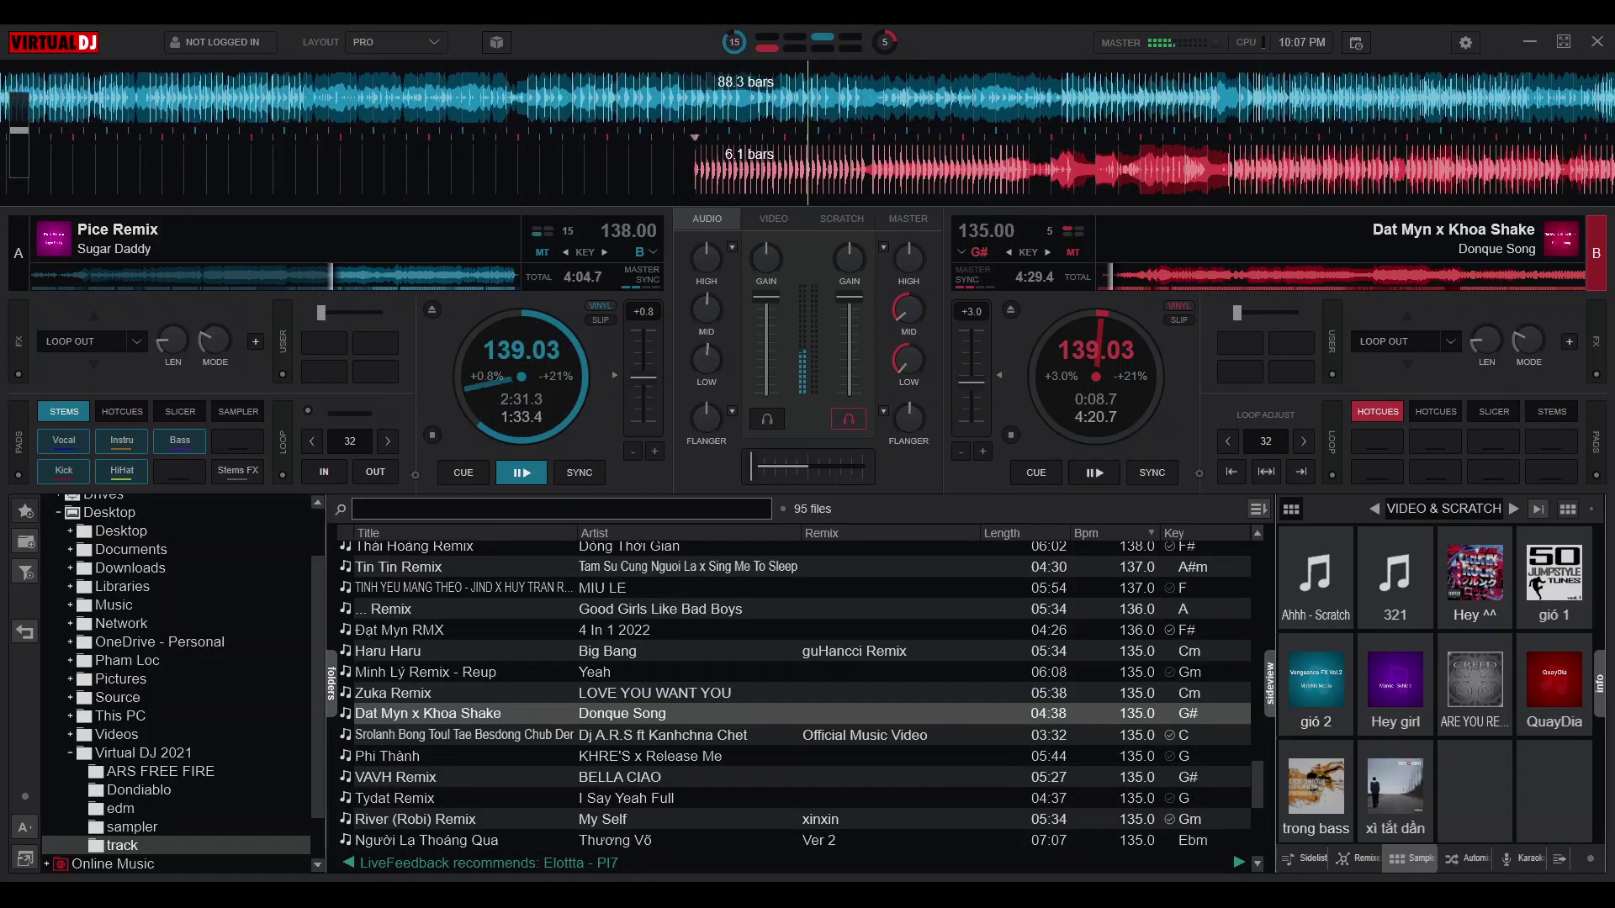
pyautogui.scroll(1, 1005, 168)
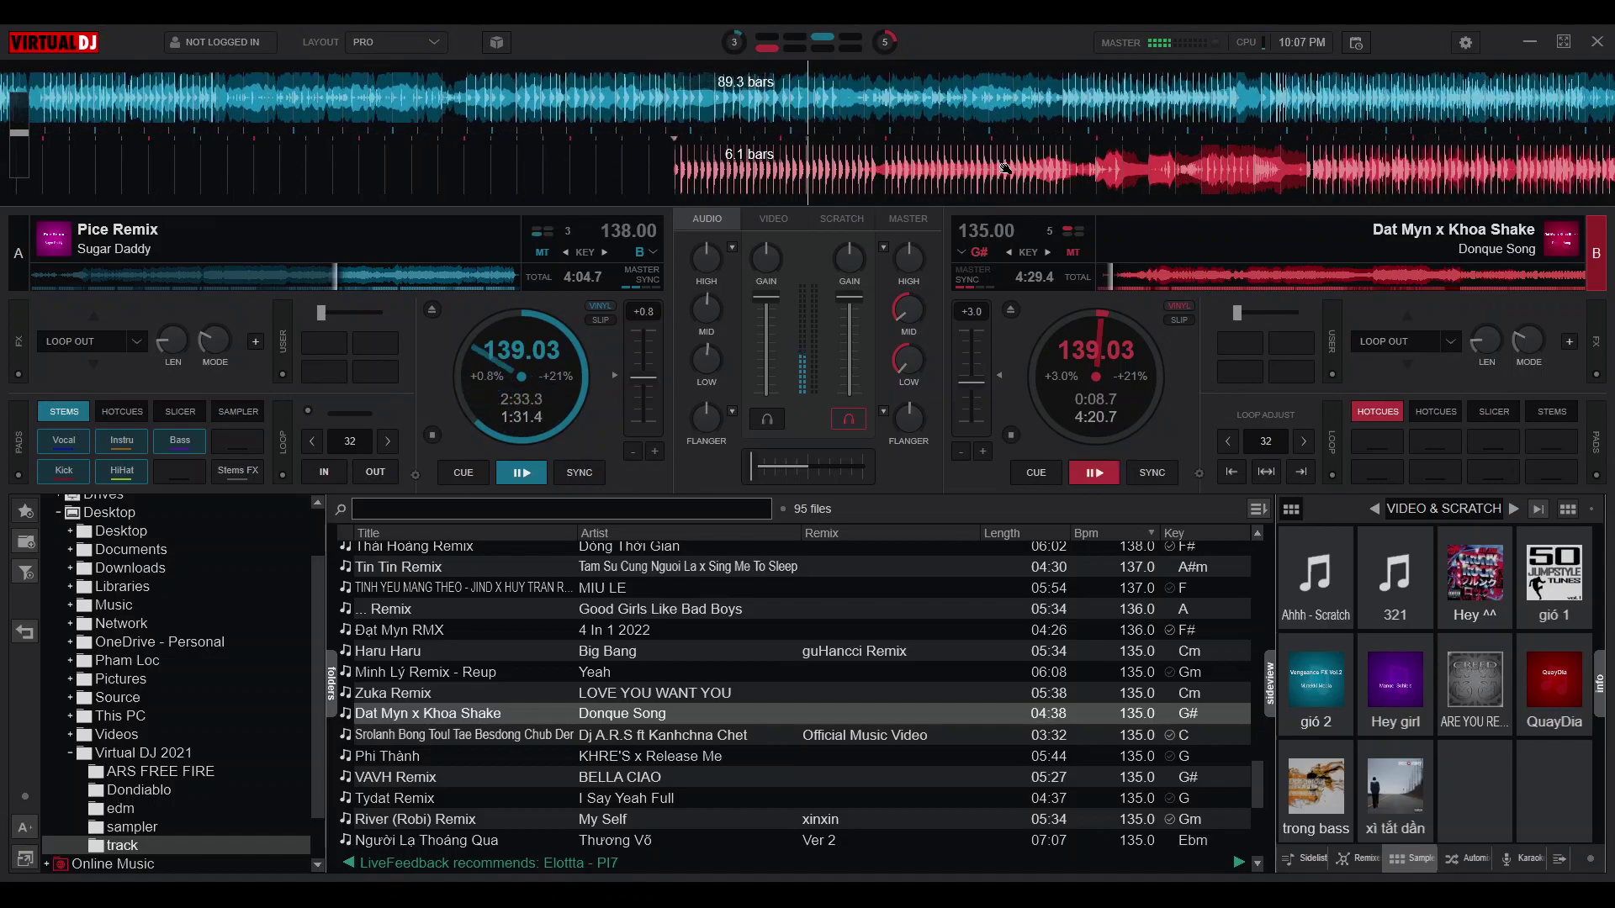
pyautogui.doubleClick(718, 427)
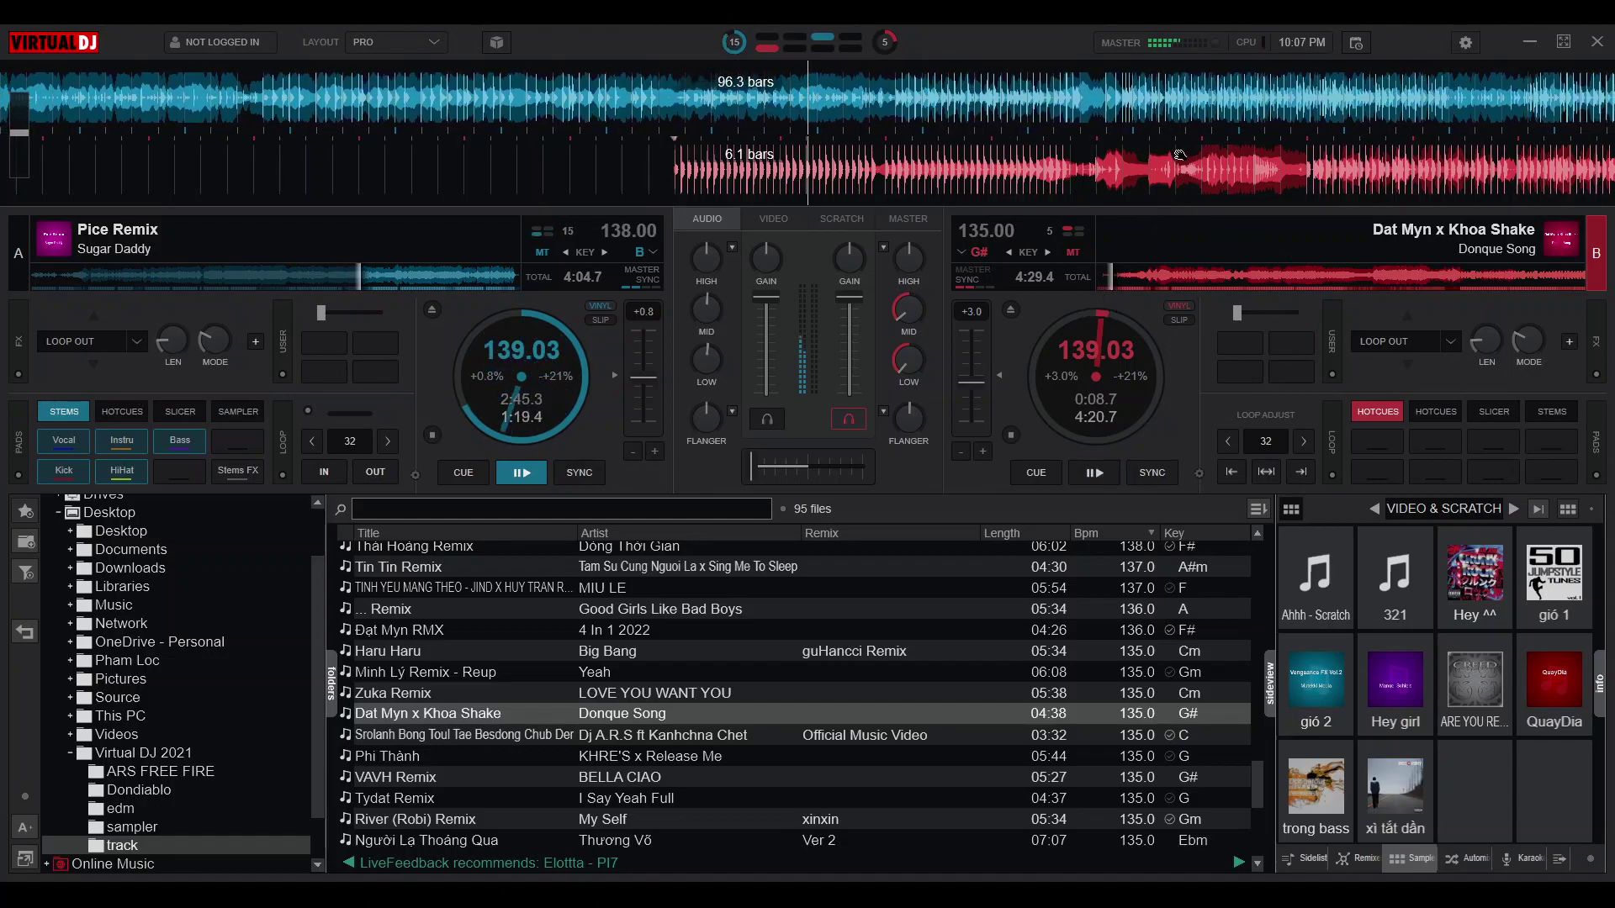
# Start Donque Song playing on deck B in time with Sugar Daddy's beat
pyautogui.scroll(-1, 1114, 192)
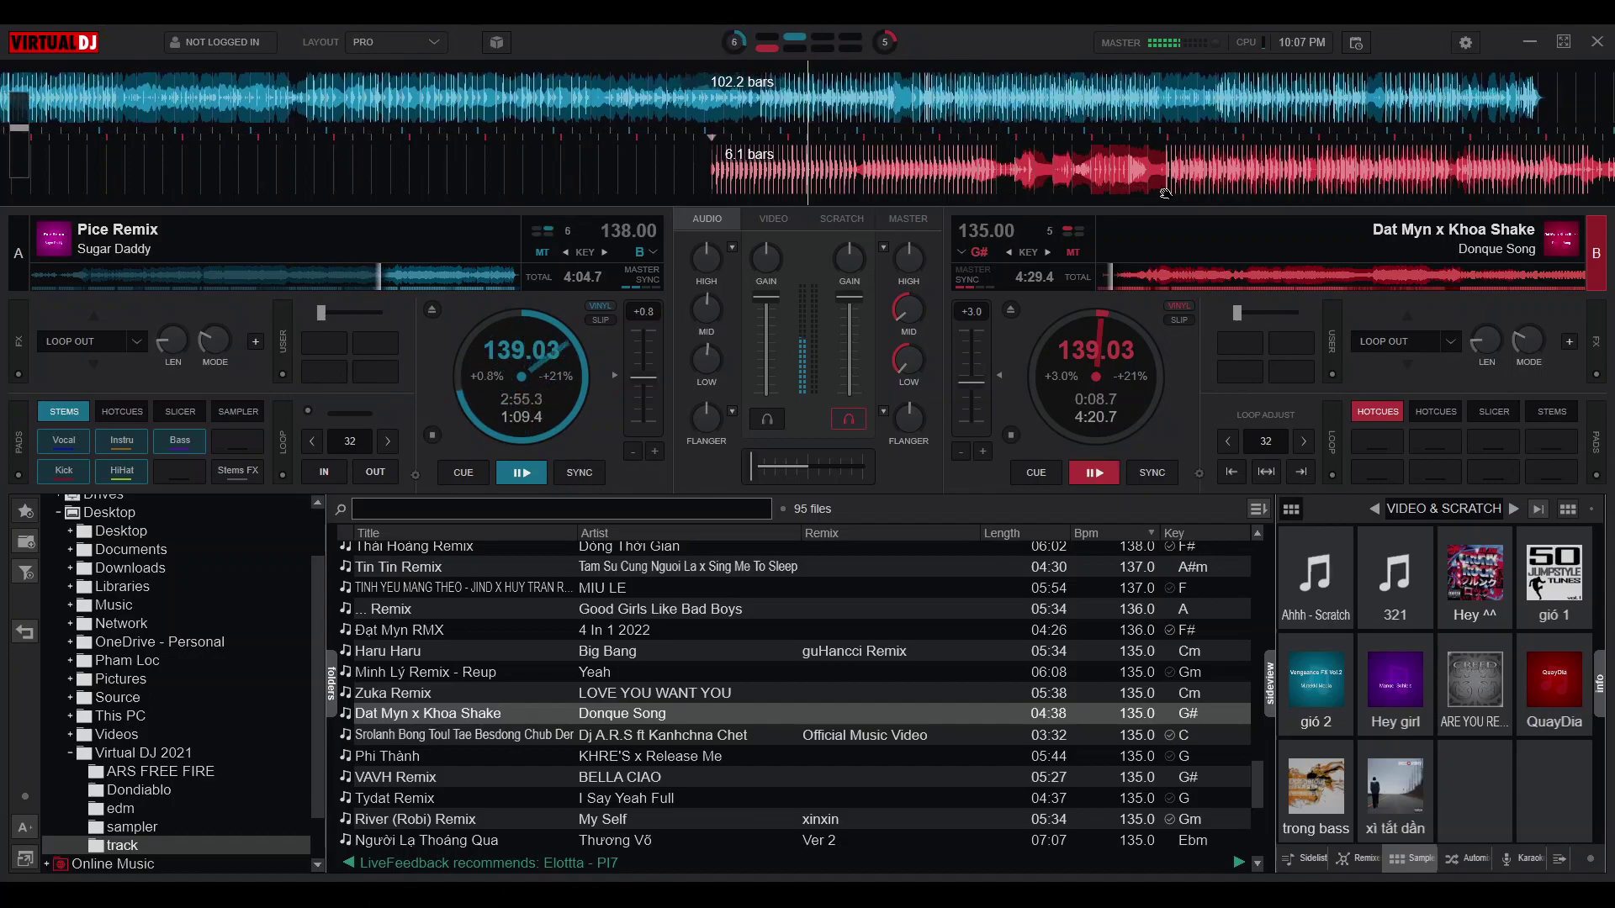
pyautogui.scroll(1, 1197, 191)
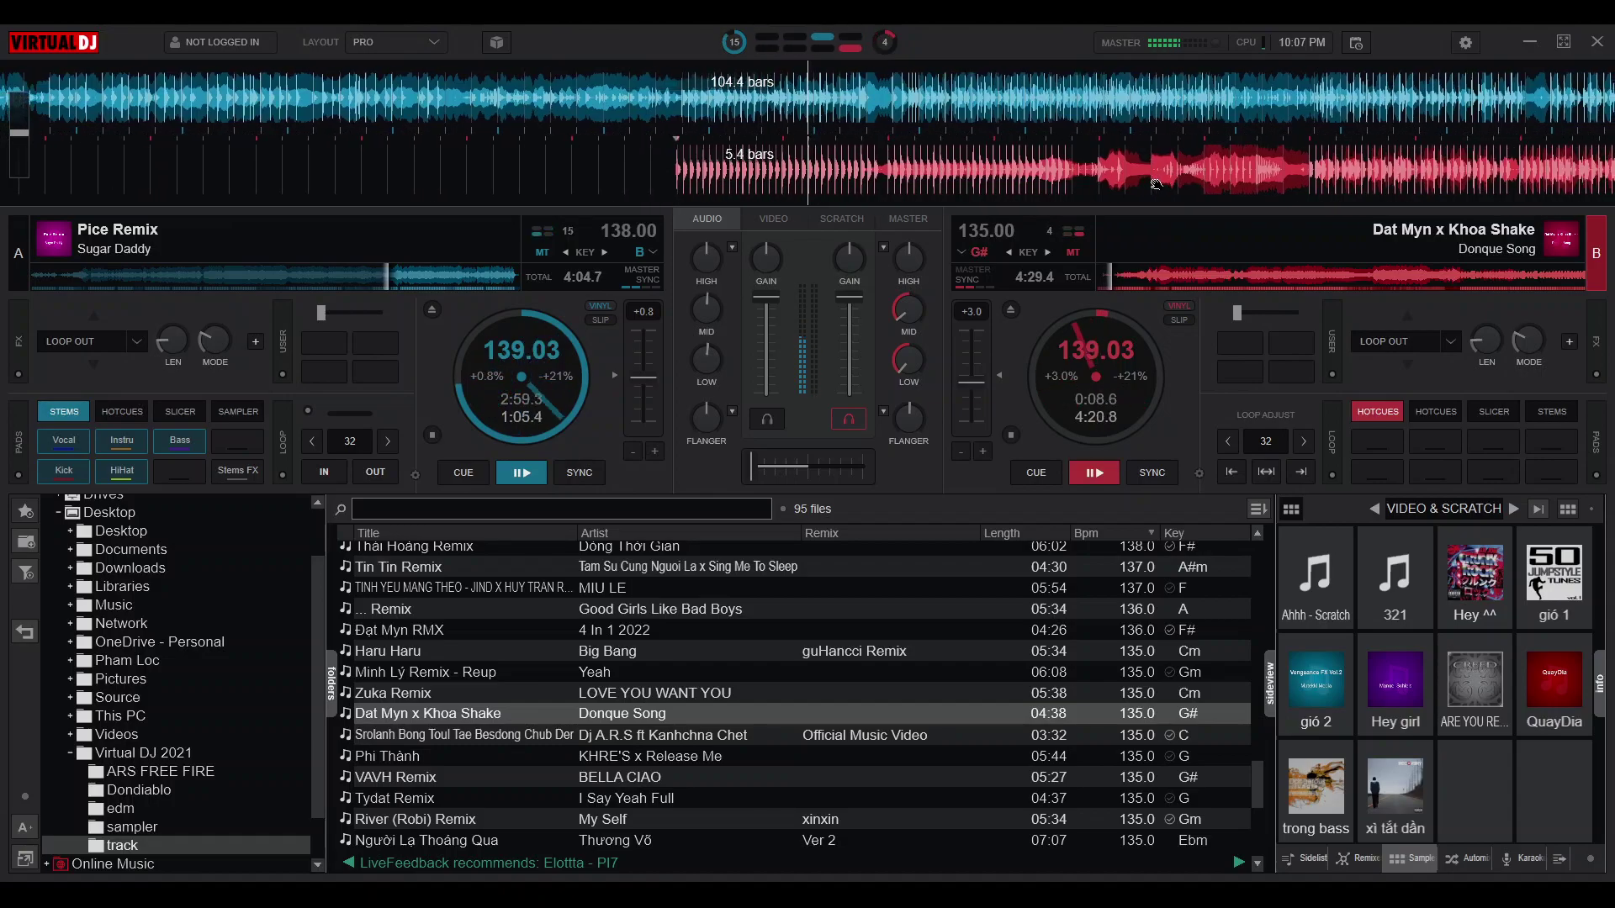
pyautogui.press('space')
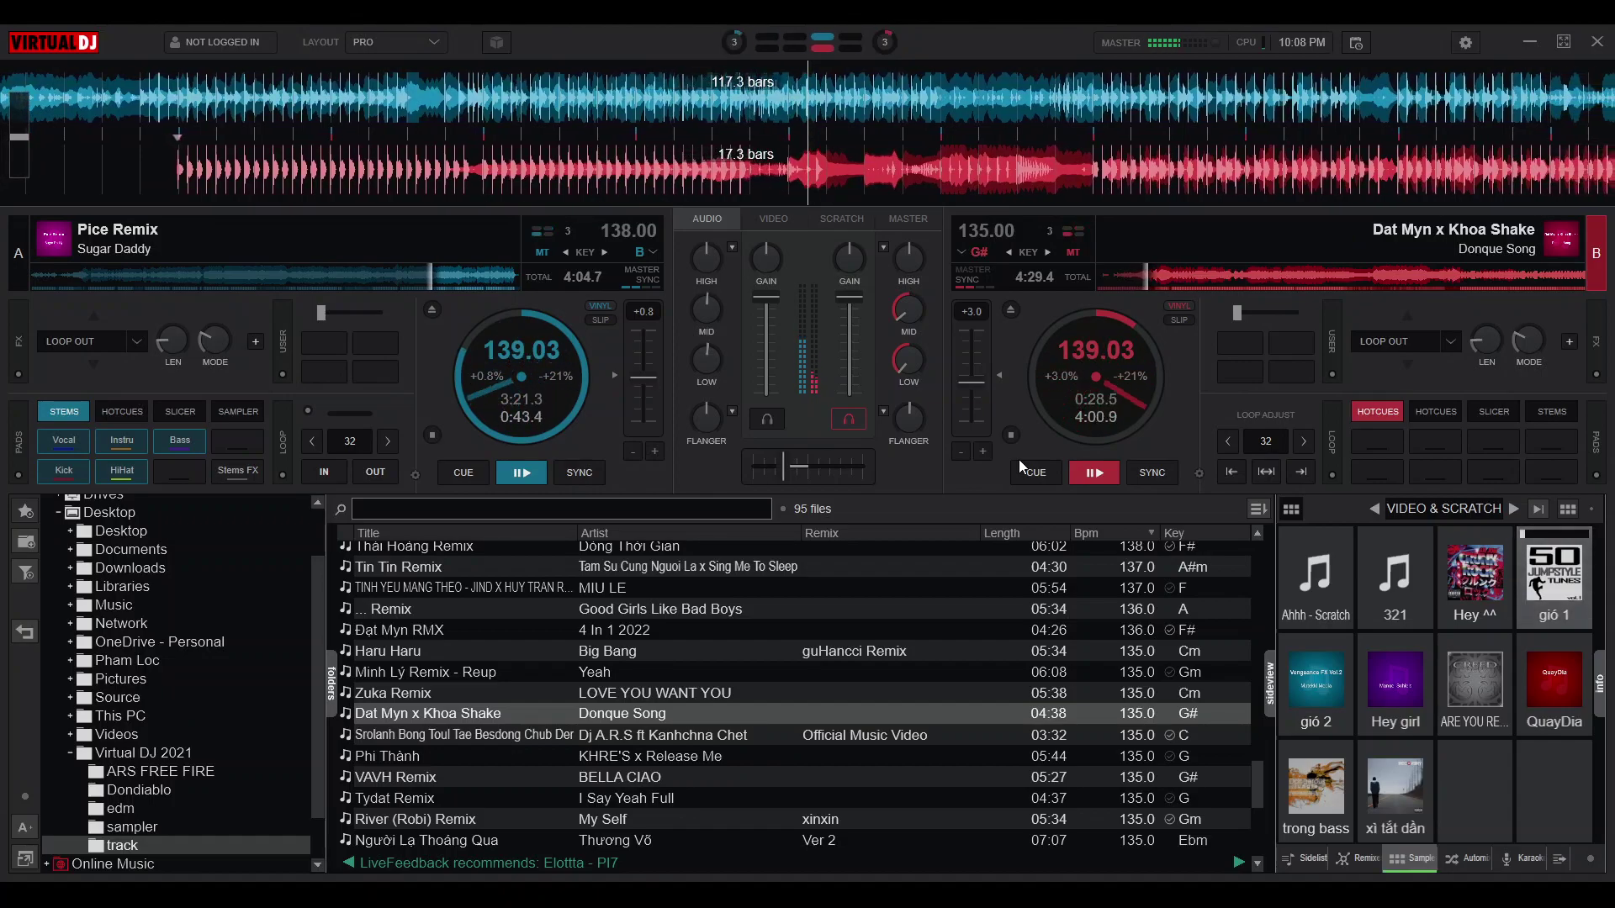
# Restore deck B's mid and low EQ, cut deck A's mid EQ, and move the crossfader fully to deck B
pyautogui.moveTo(907, 310); pyautogui.dragTo(907, 297)
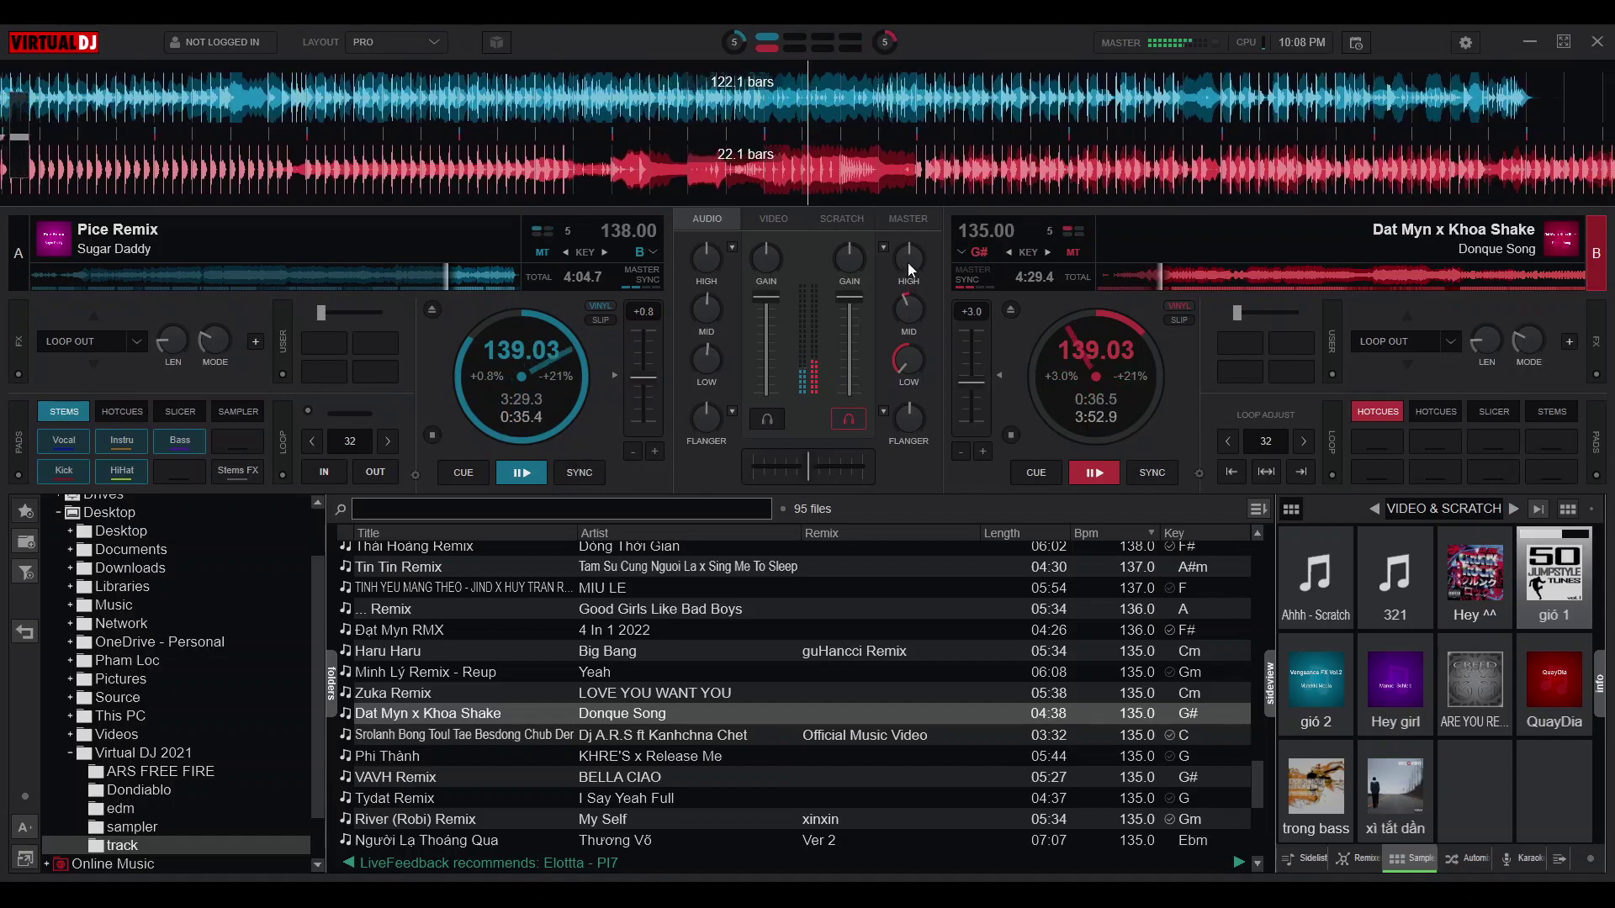
pyautogui.scroll(-3, 710, 321)
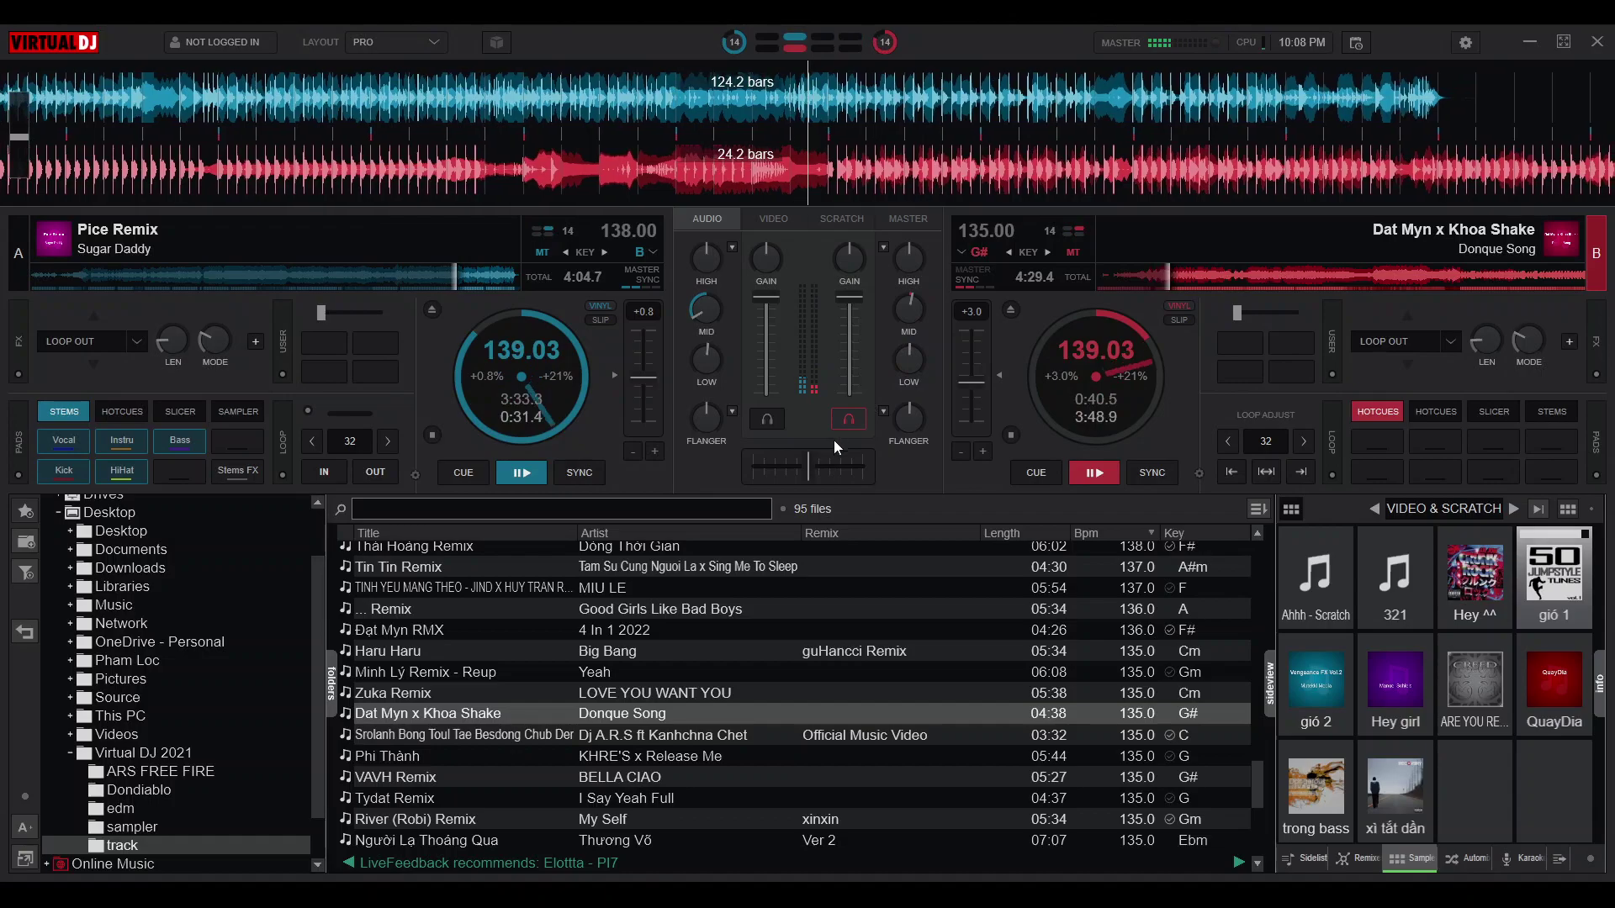
pyautogui.moveTo(806, 468); pyautogui.dragTo(1223, 508)
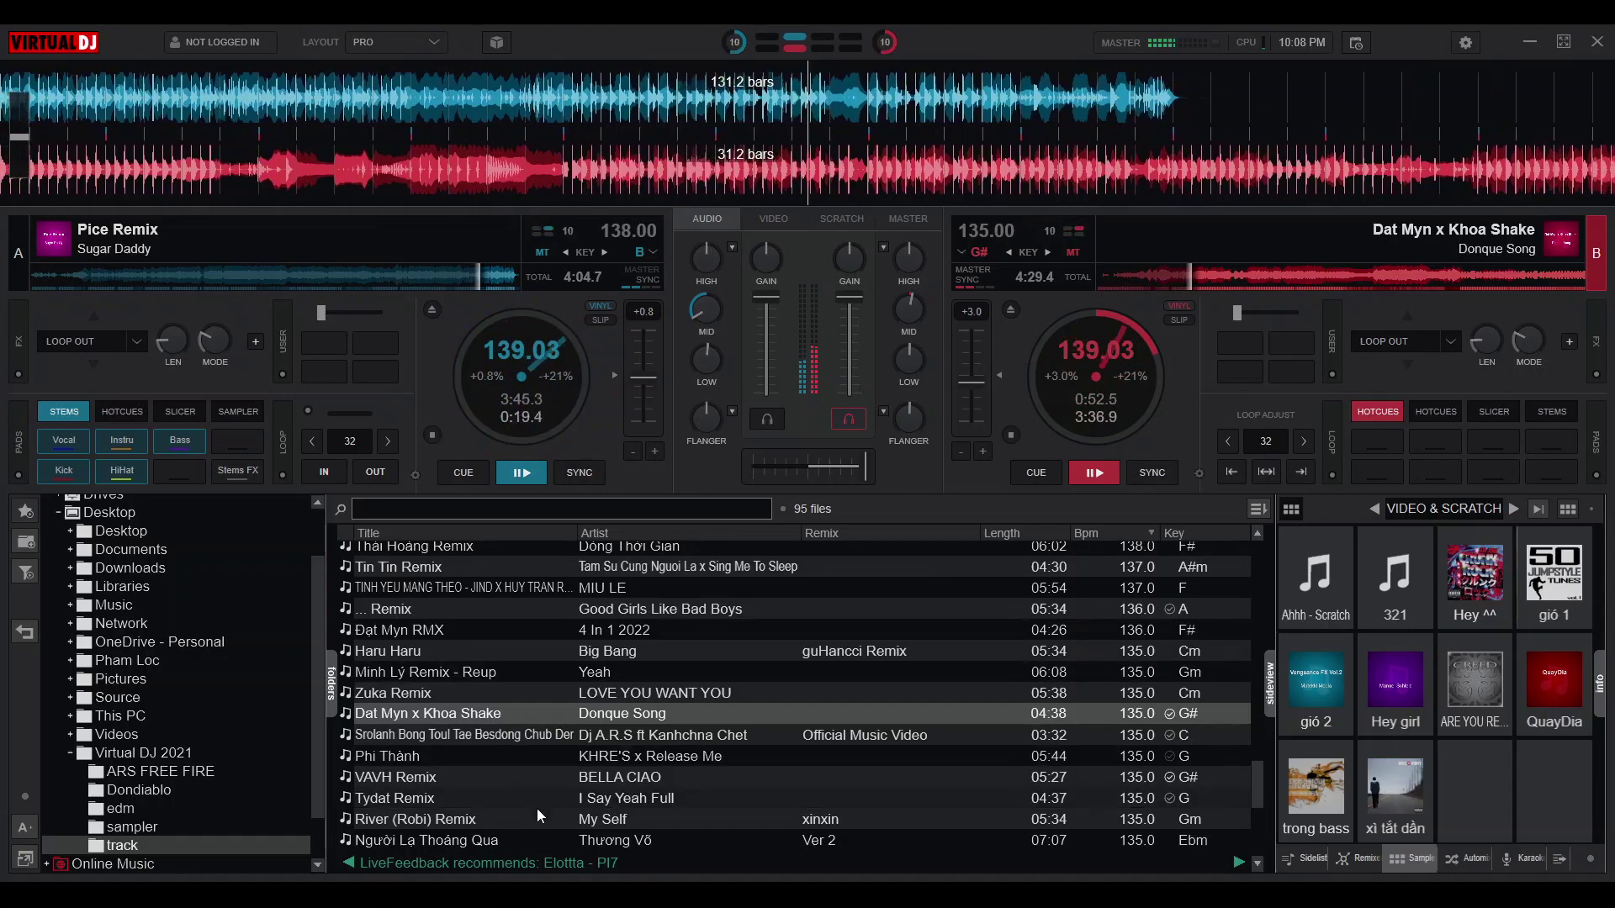
# Load the Pi Seven Remix track "On My Way" onto deck A and cut deck A's low EQ
pyautogui.scroll(-4, 572, 795)
pyautogui.scroll(-2, 592, 784)
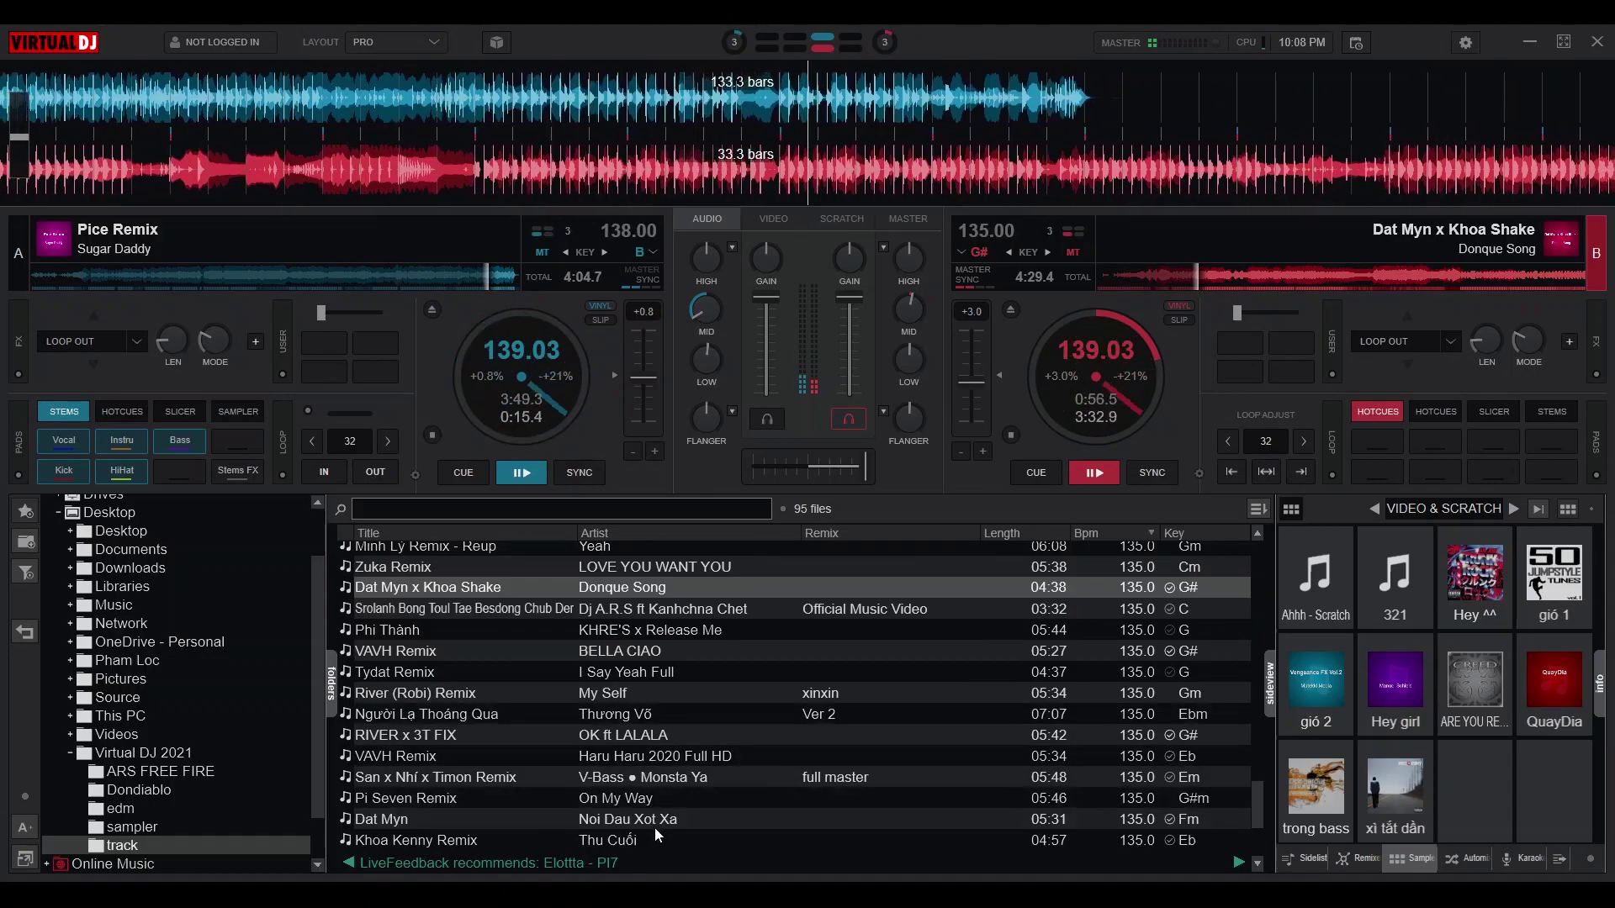
pyautogui.moveTo(604, 801); pyautogui.dragTo(521, 362)
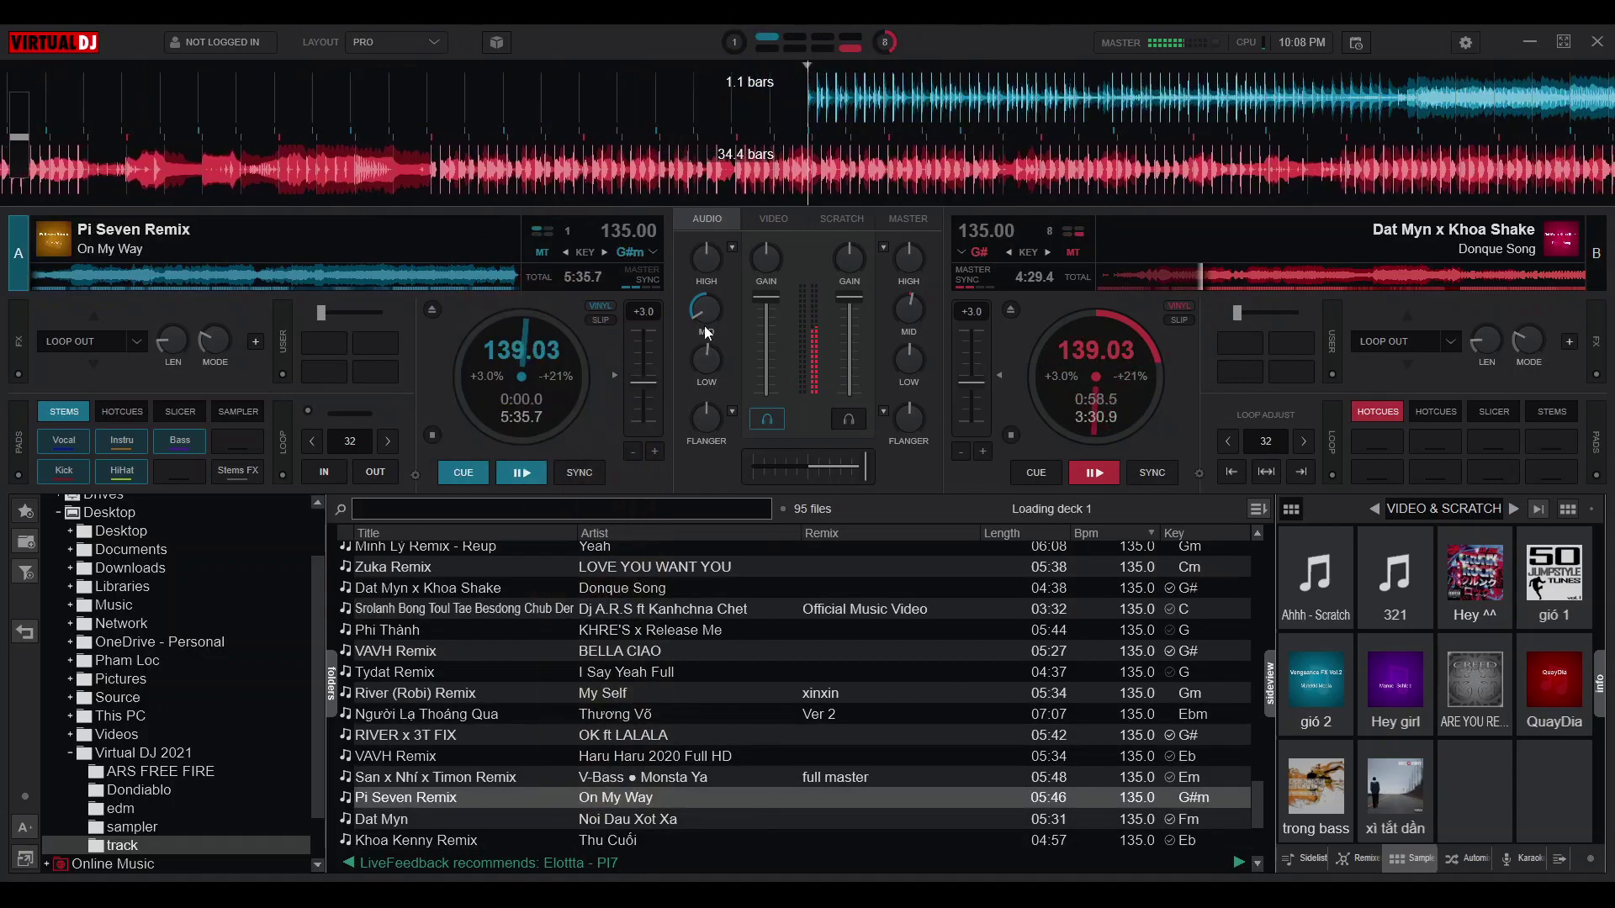
pyautogui.scroll(-3, 704, 309)
pyautogui.scroll(-3, 707, 353)
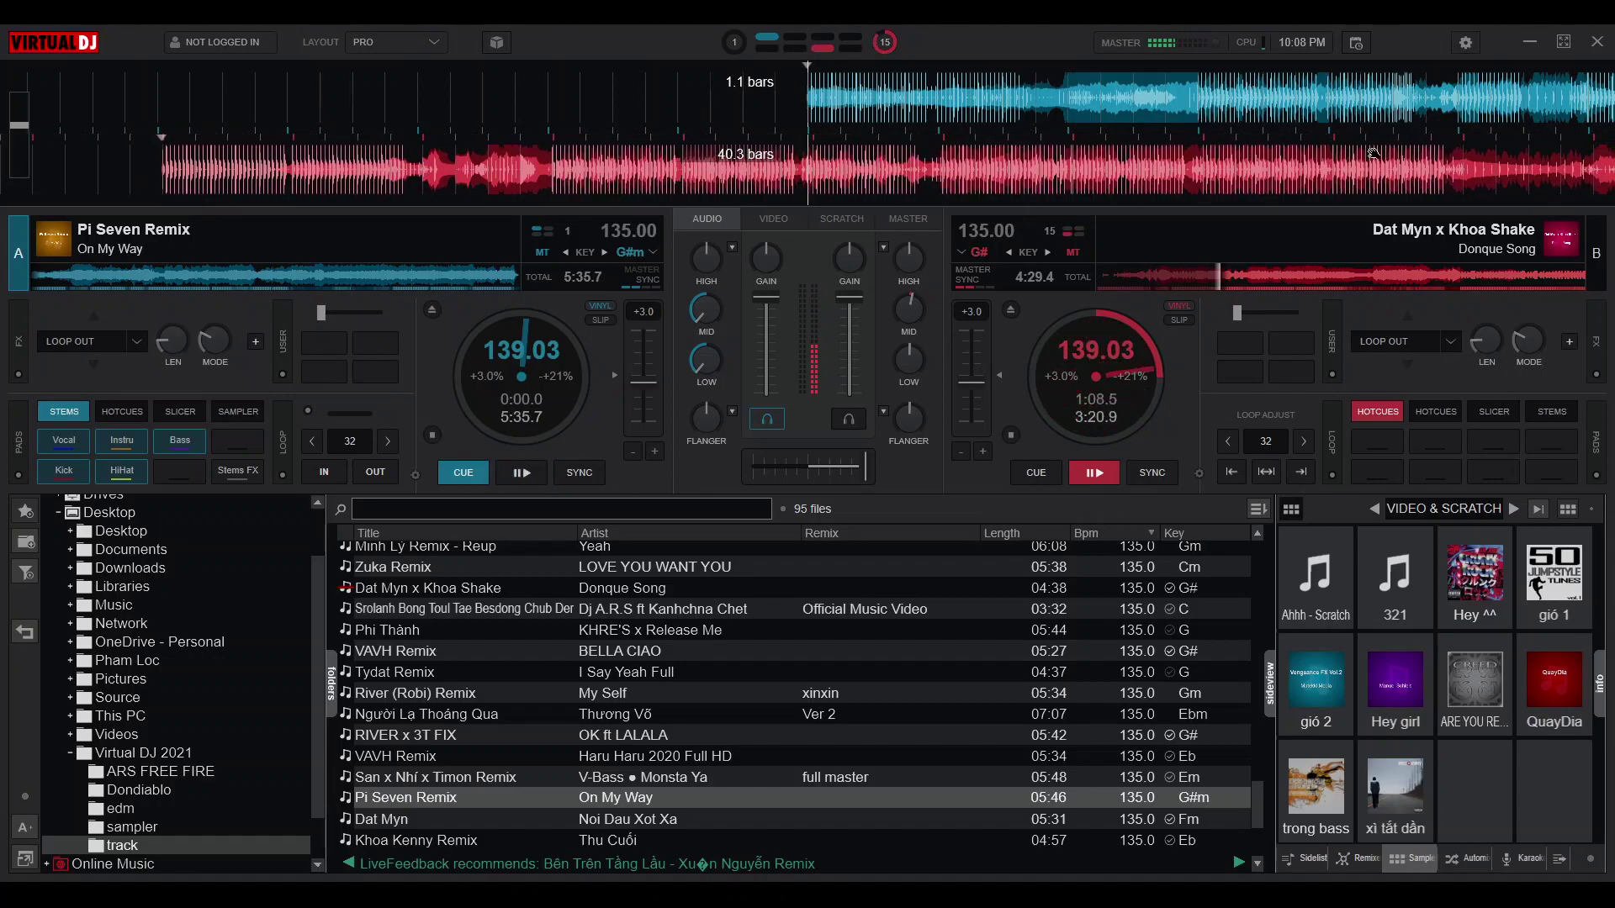
# Set both decks to 137.03 BPM and play On My Way on deck A with its start aligned to Donque Song's beat
pyautogui.press('space')
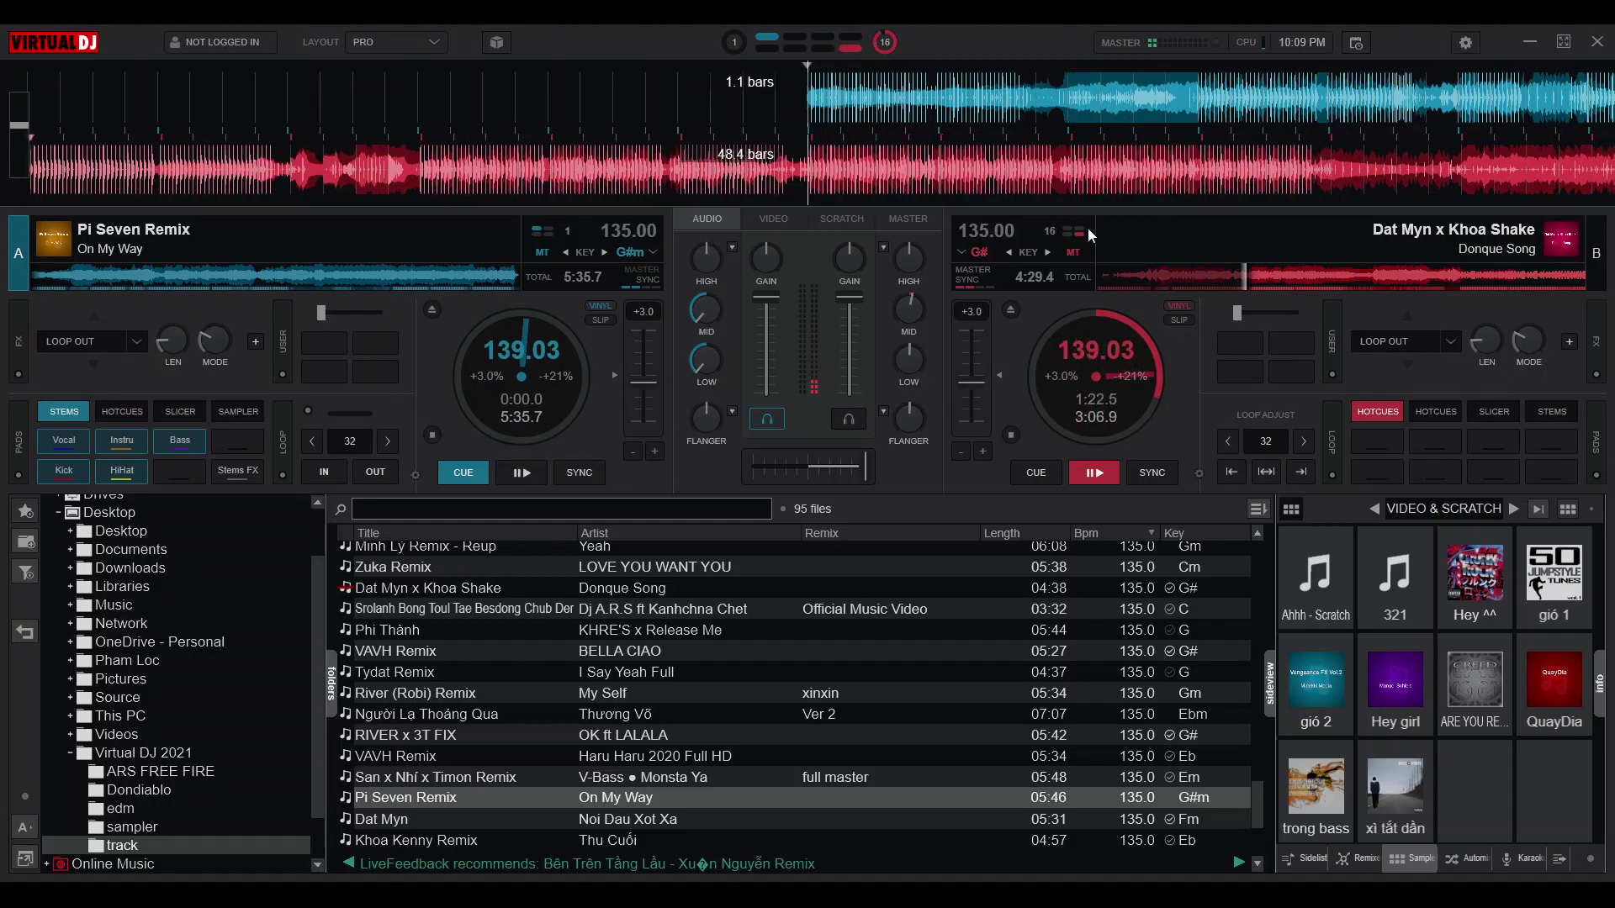
pyautogui.moveTo(977, 377); pyautogui.dragTo(977, 374)
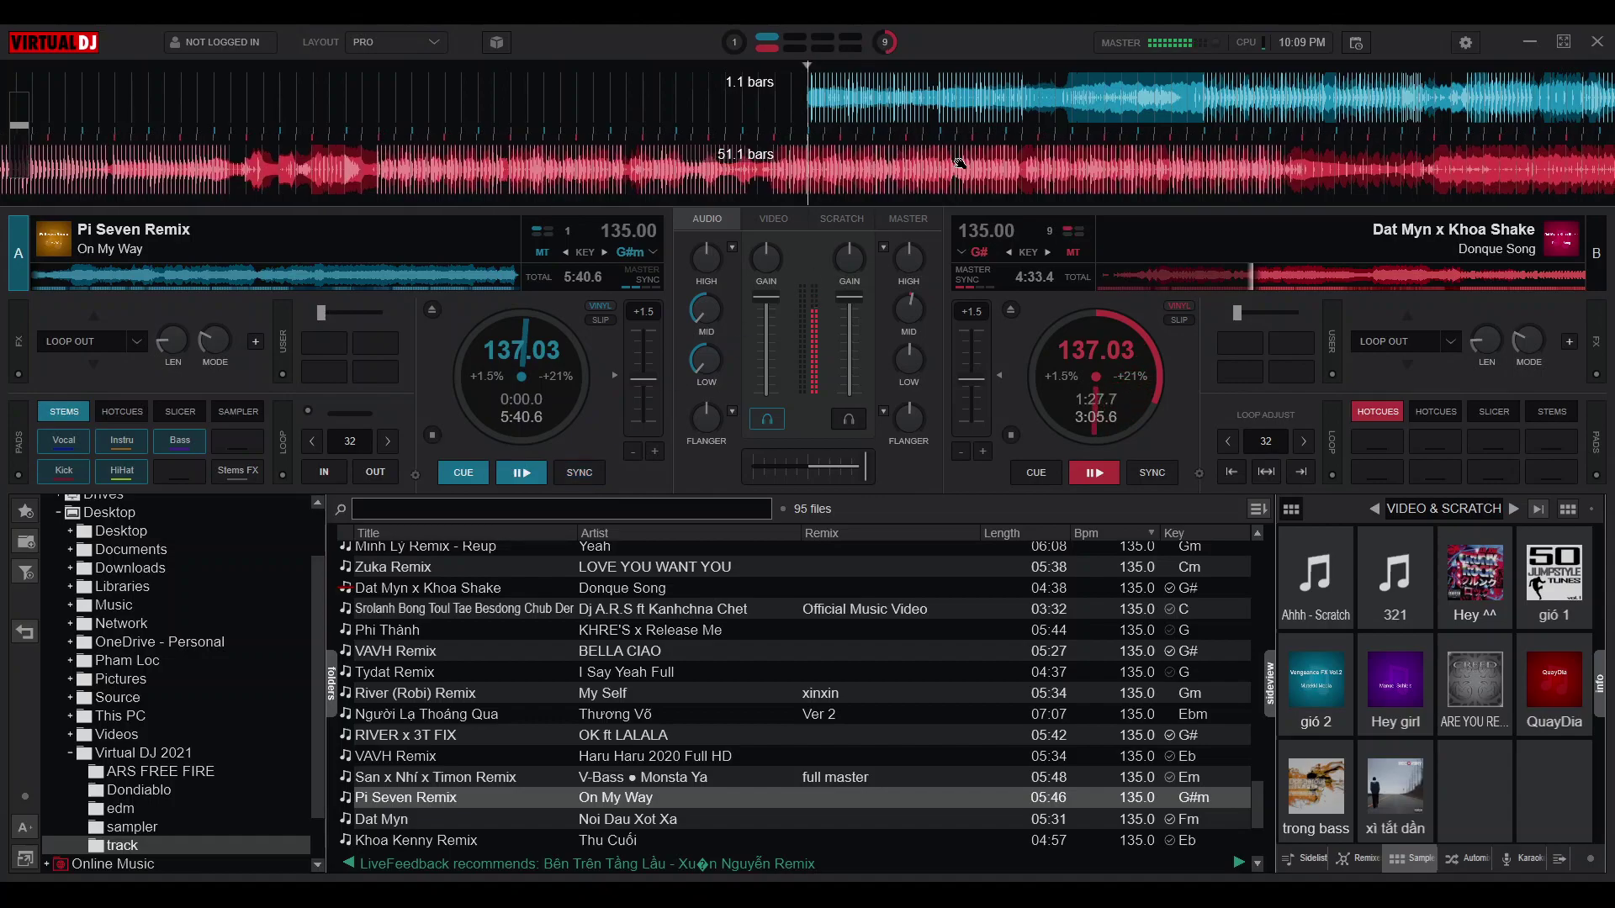
pyautogui.moveTo(1182, 93); pyautogui.dragTo(1360, 94)
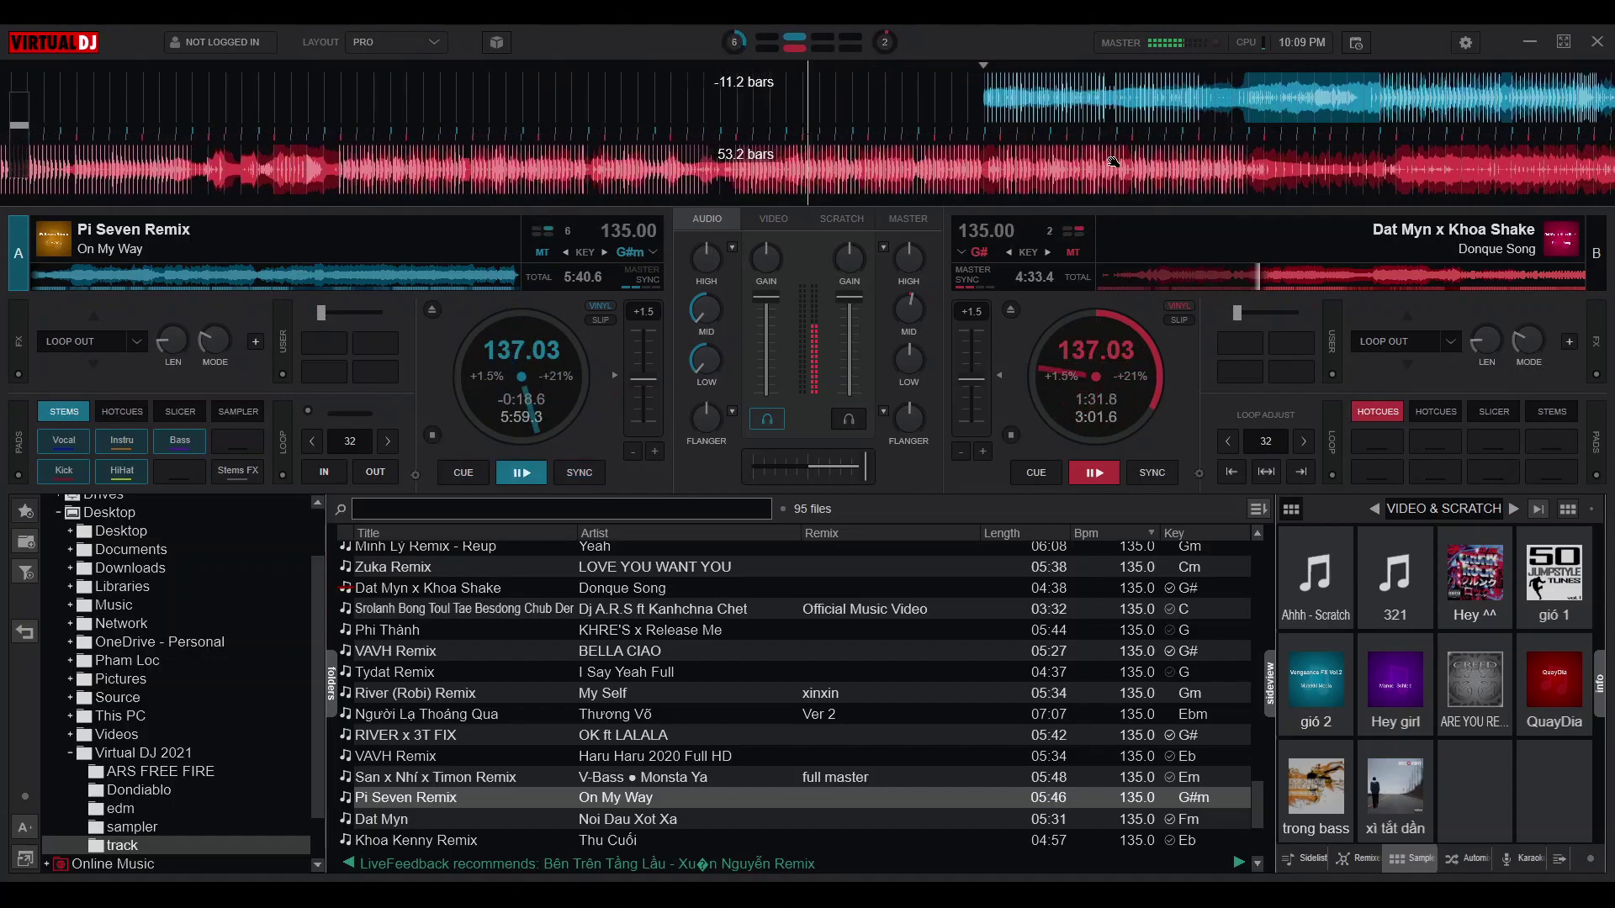
pyautogui.moveTo(1279, 107); pyautogui.dragTo(1088, 111)
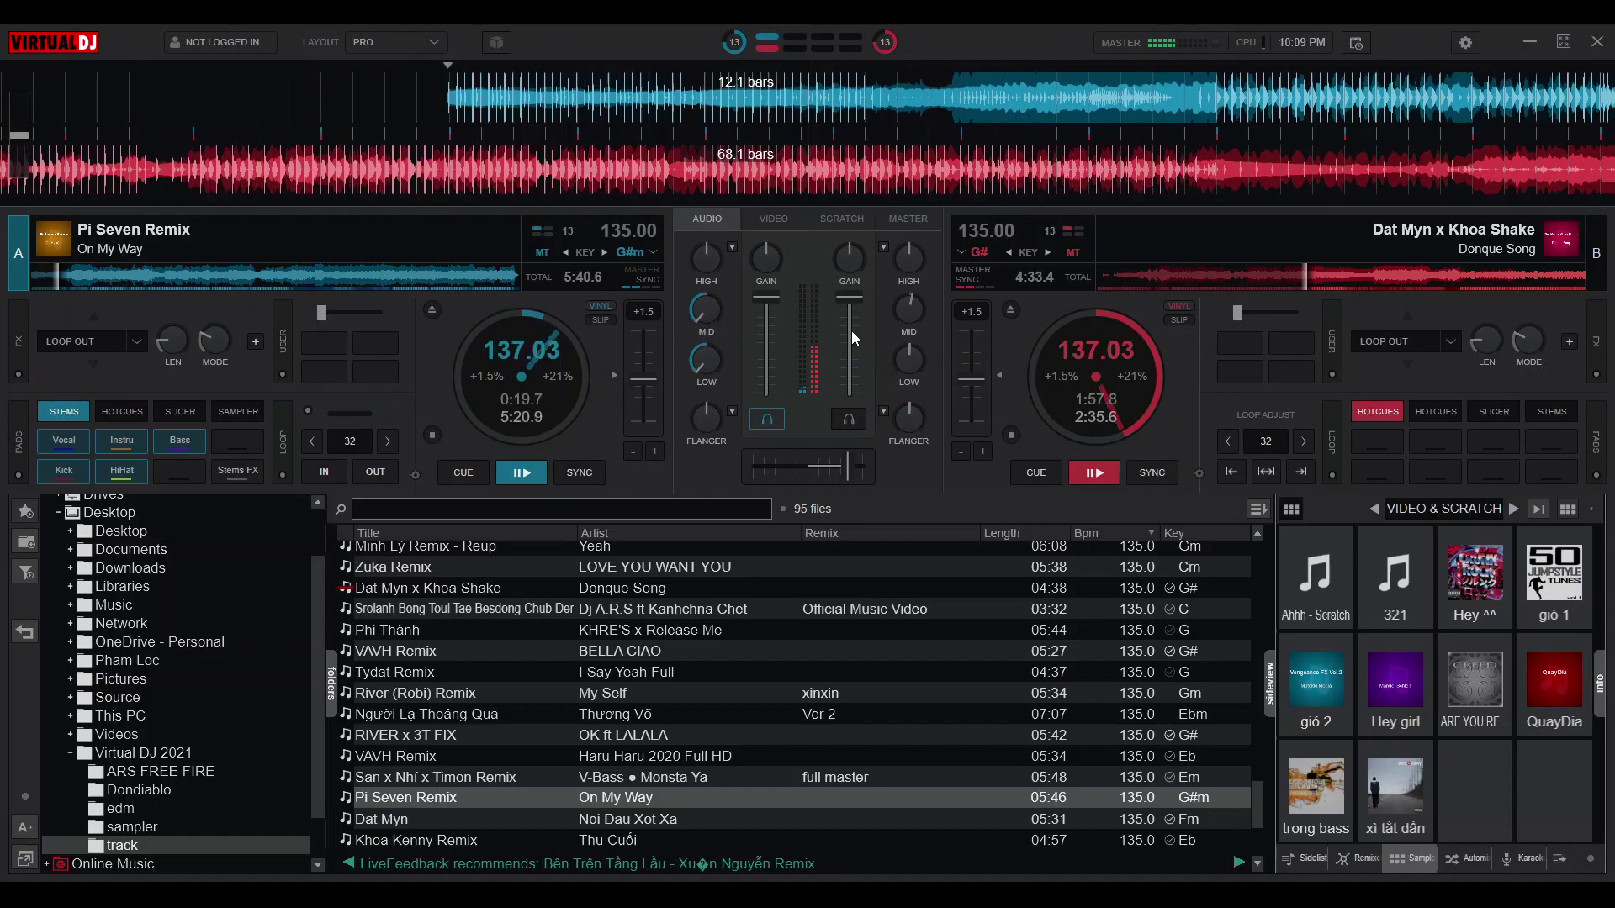
# Centre deck B's mid EQ and deck A's mid and low EQ, and move the crossfader fully to deck A for On My Way
pyautogui.moveTo(923, 311); pyautogui.dragTo(910, 325)
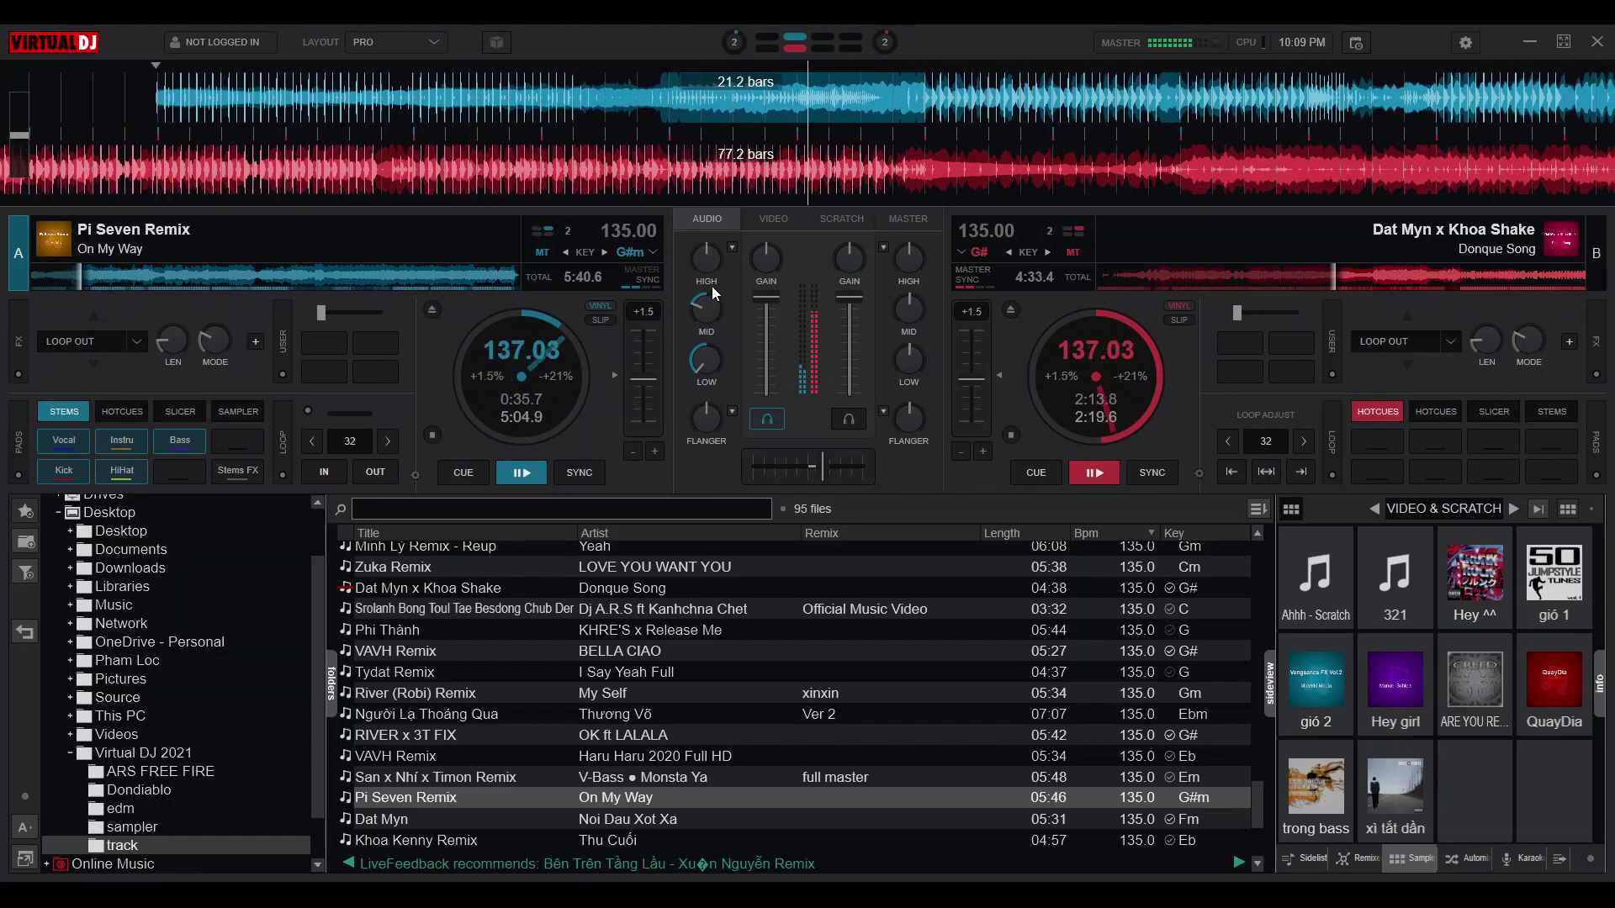
pyautogui.moveTo(714, 285); pyautogui.dragTo(720, 264)
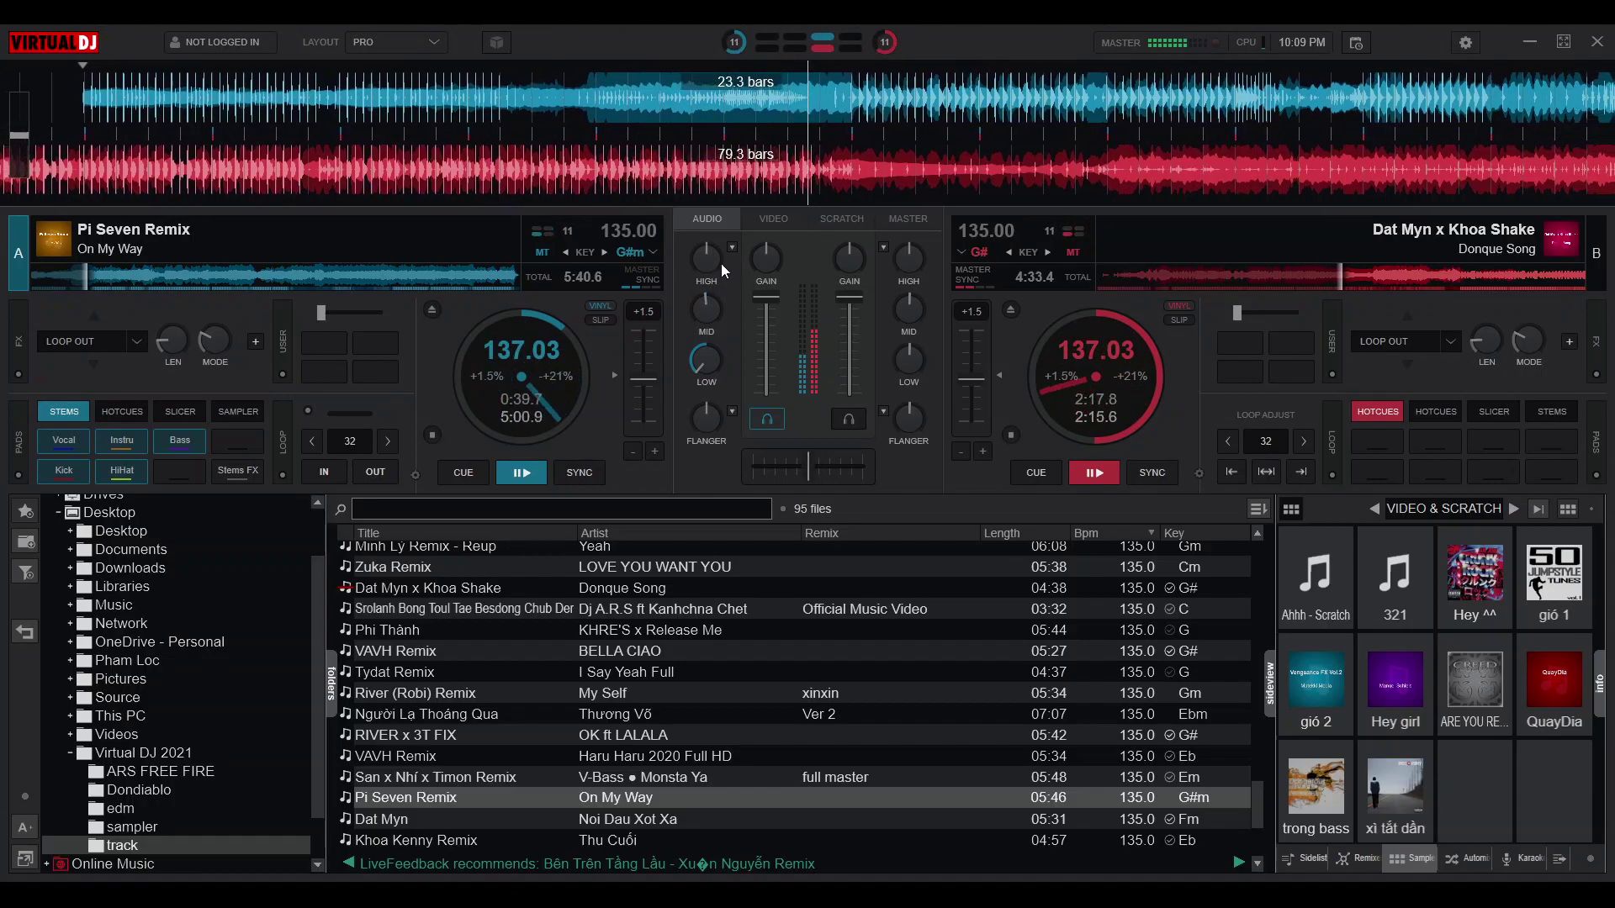
pyautogui.doubleClick(706, 357)
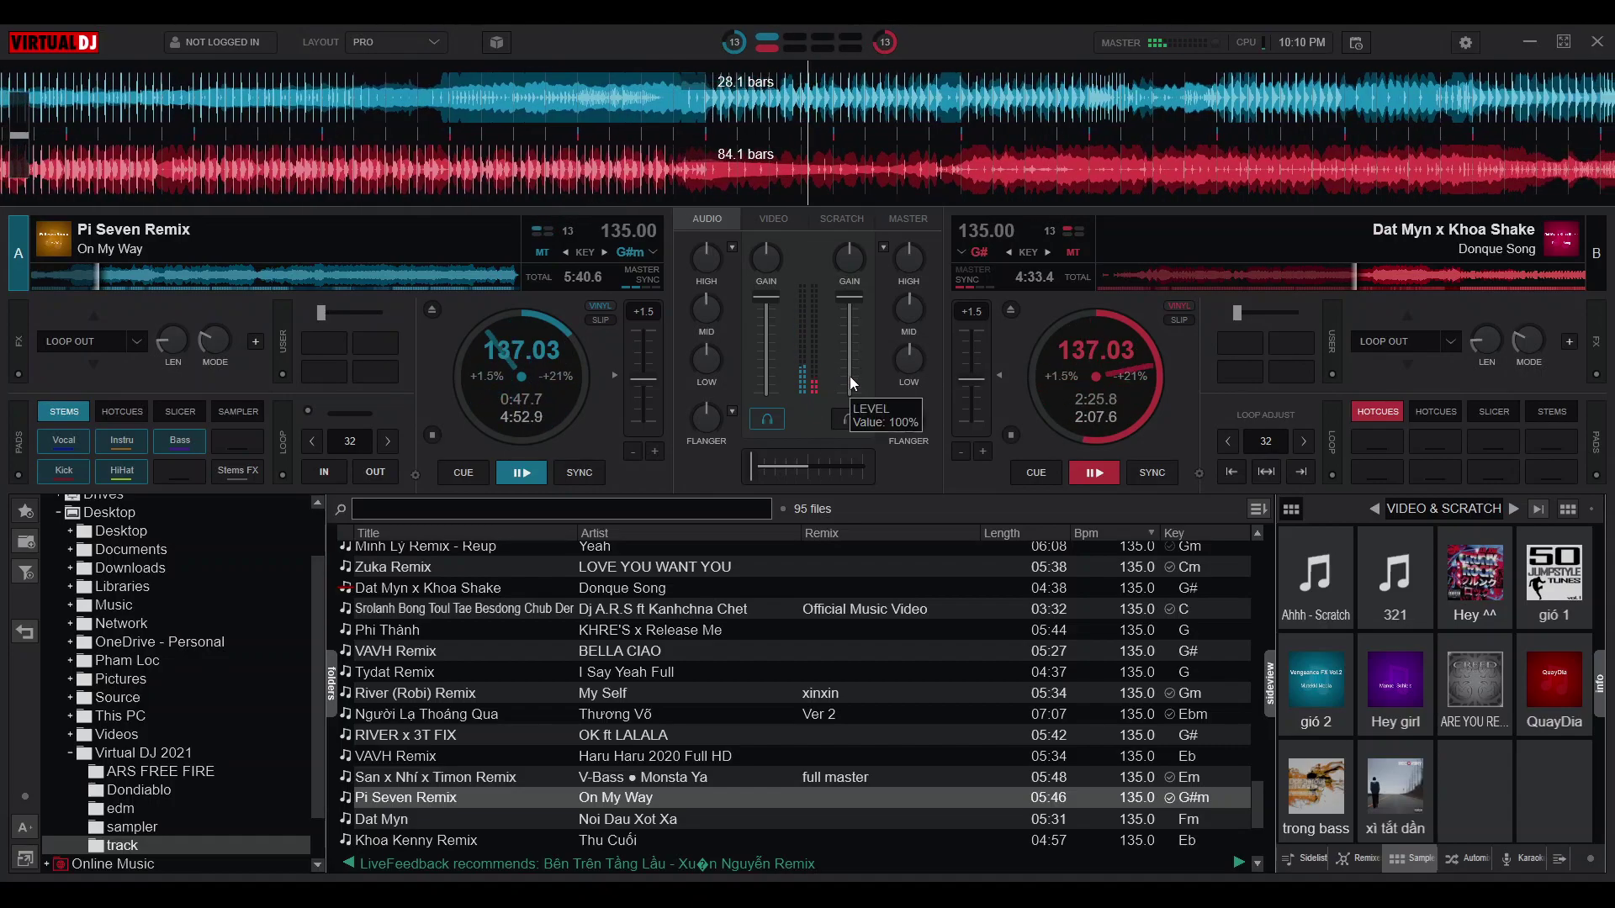
# Load the Noizy x Bred Remix track "I Want You" onto deck B and compare its waveform with On My Way's
pyautogui.scroll(-2, 653, 725)
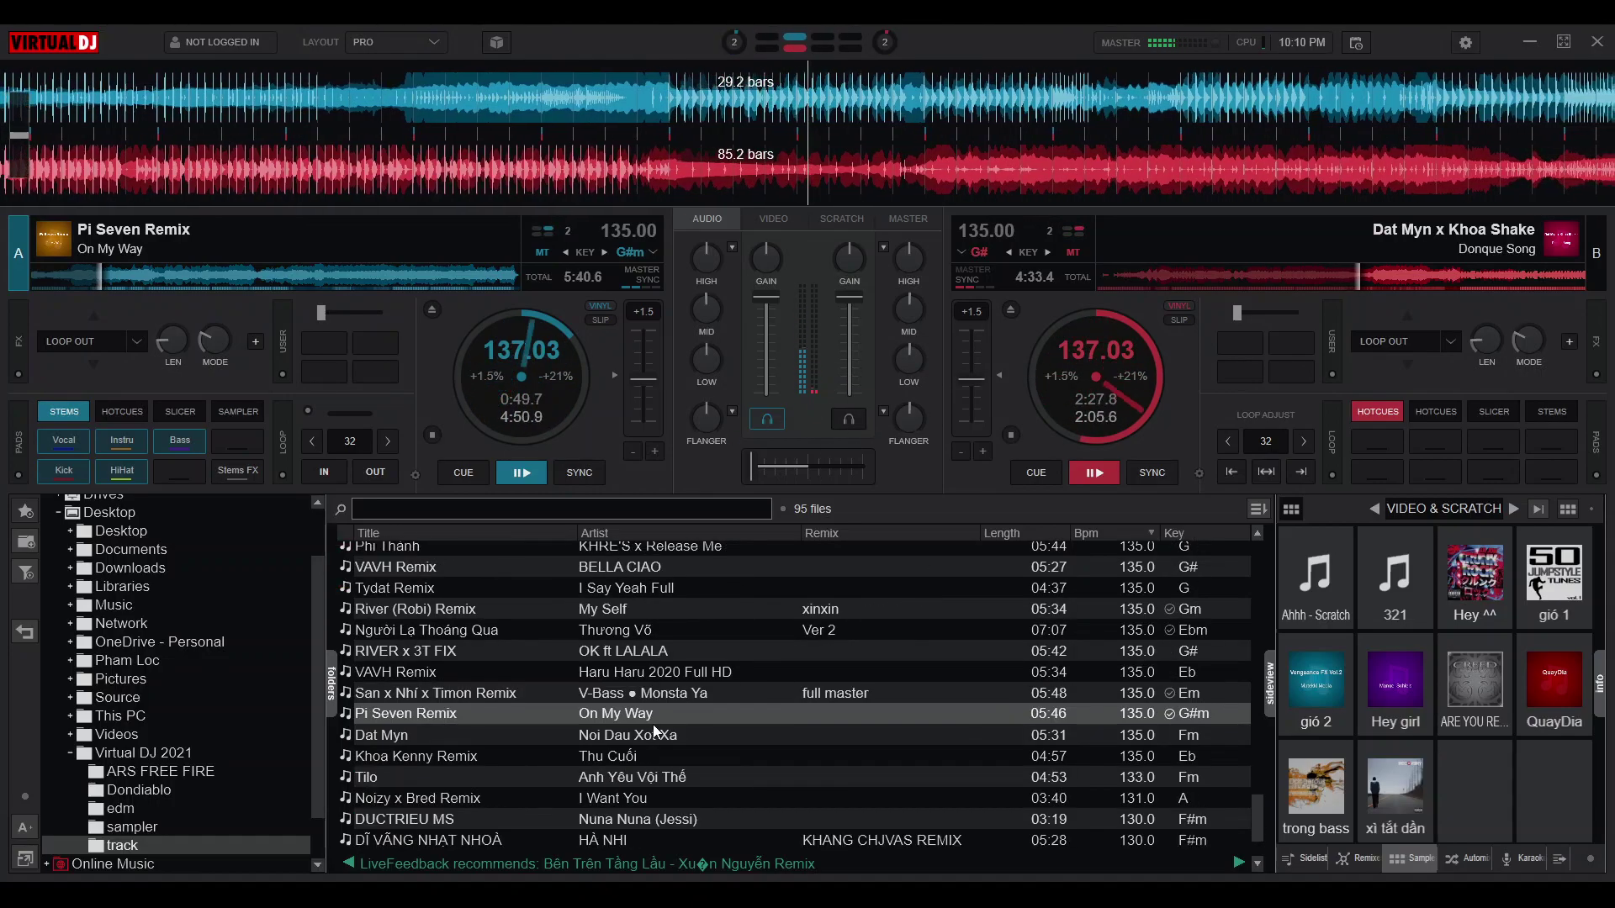
pyautogui.moveTo(643, 801); pyautogui.dragTo(1115, 391)
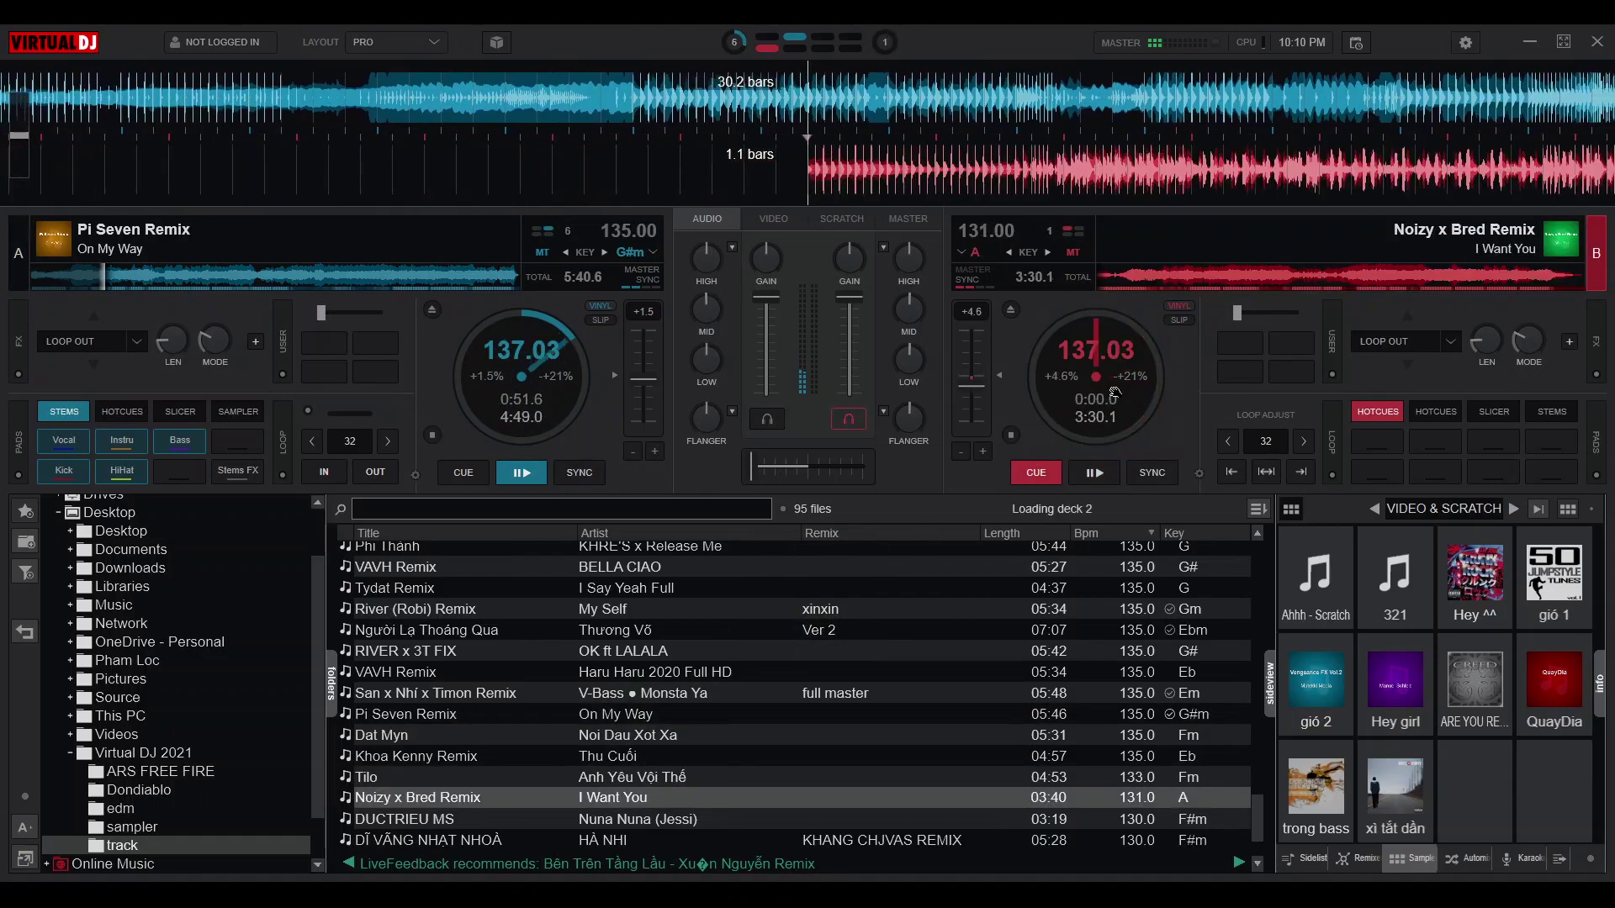
pyautogui.scroll(-2, 1177, 195)
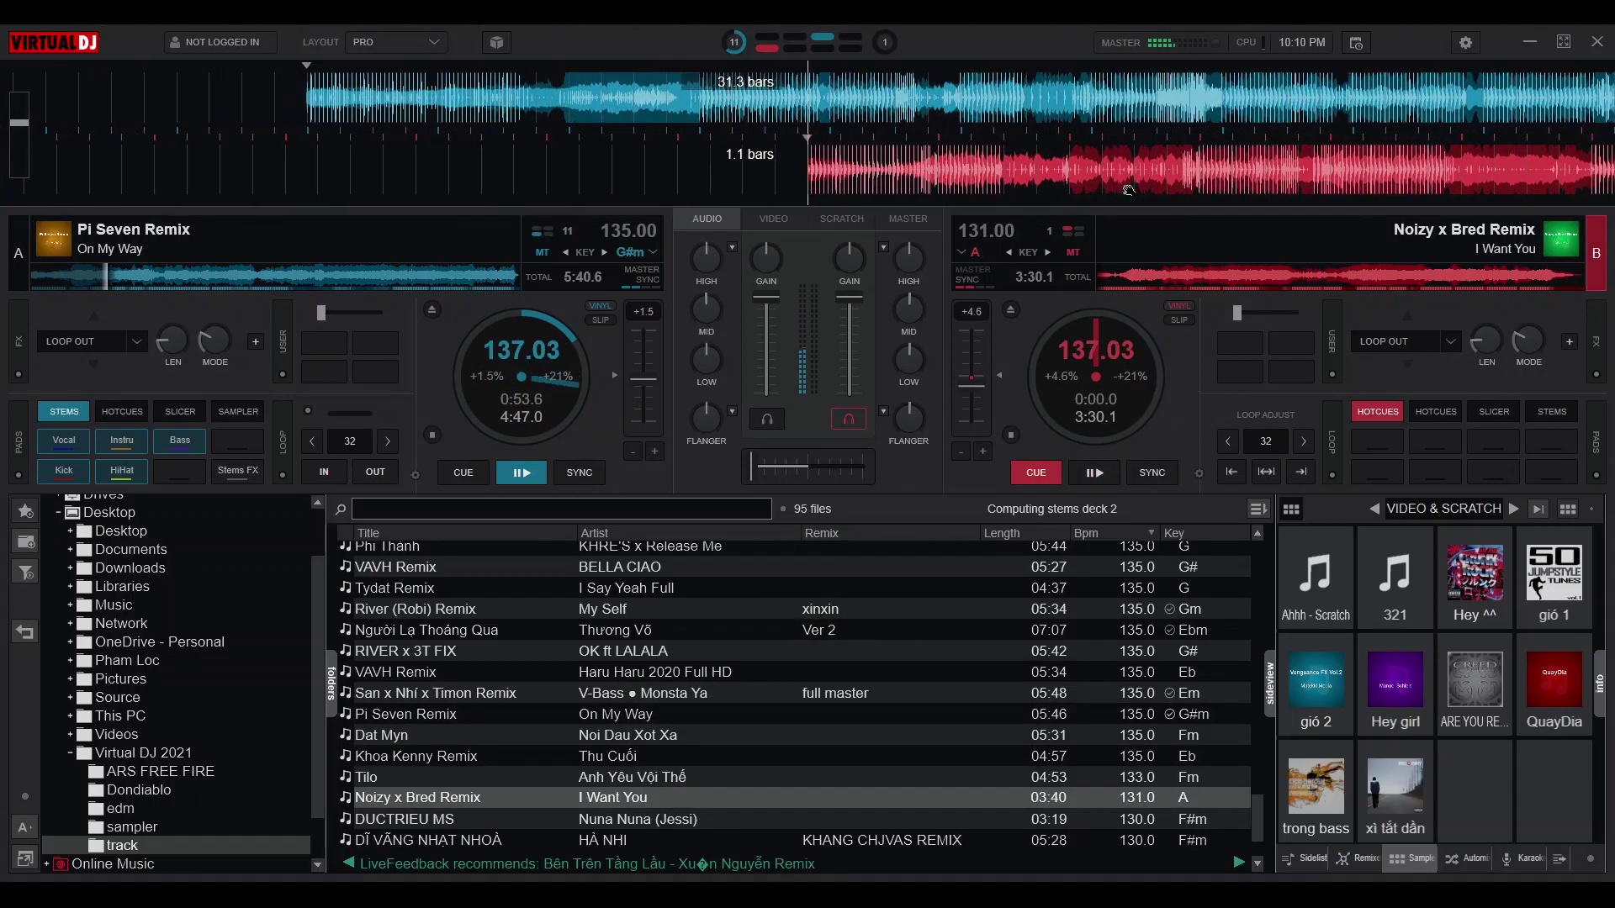
pyautogui.scroll(3, 1128, 190)
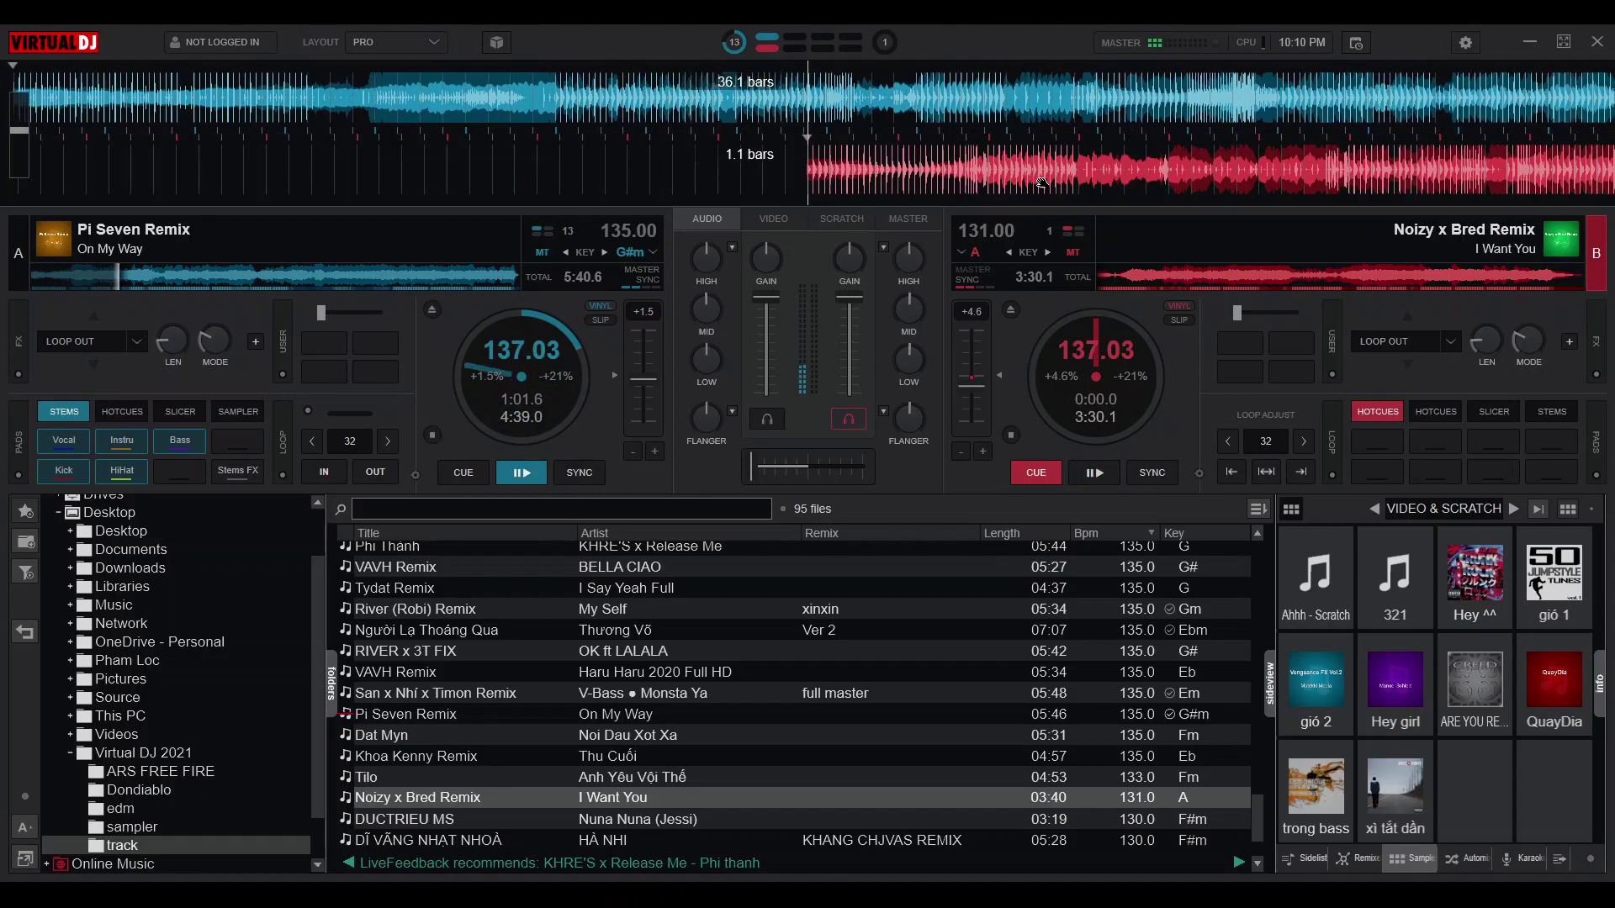
pyautogui.scroll(-2, 1010, 183)
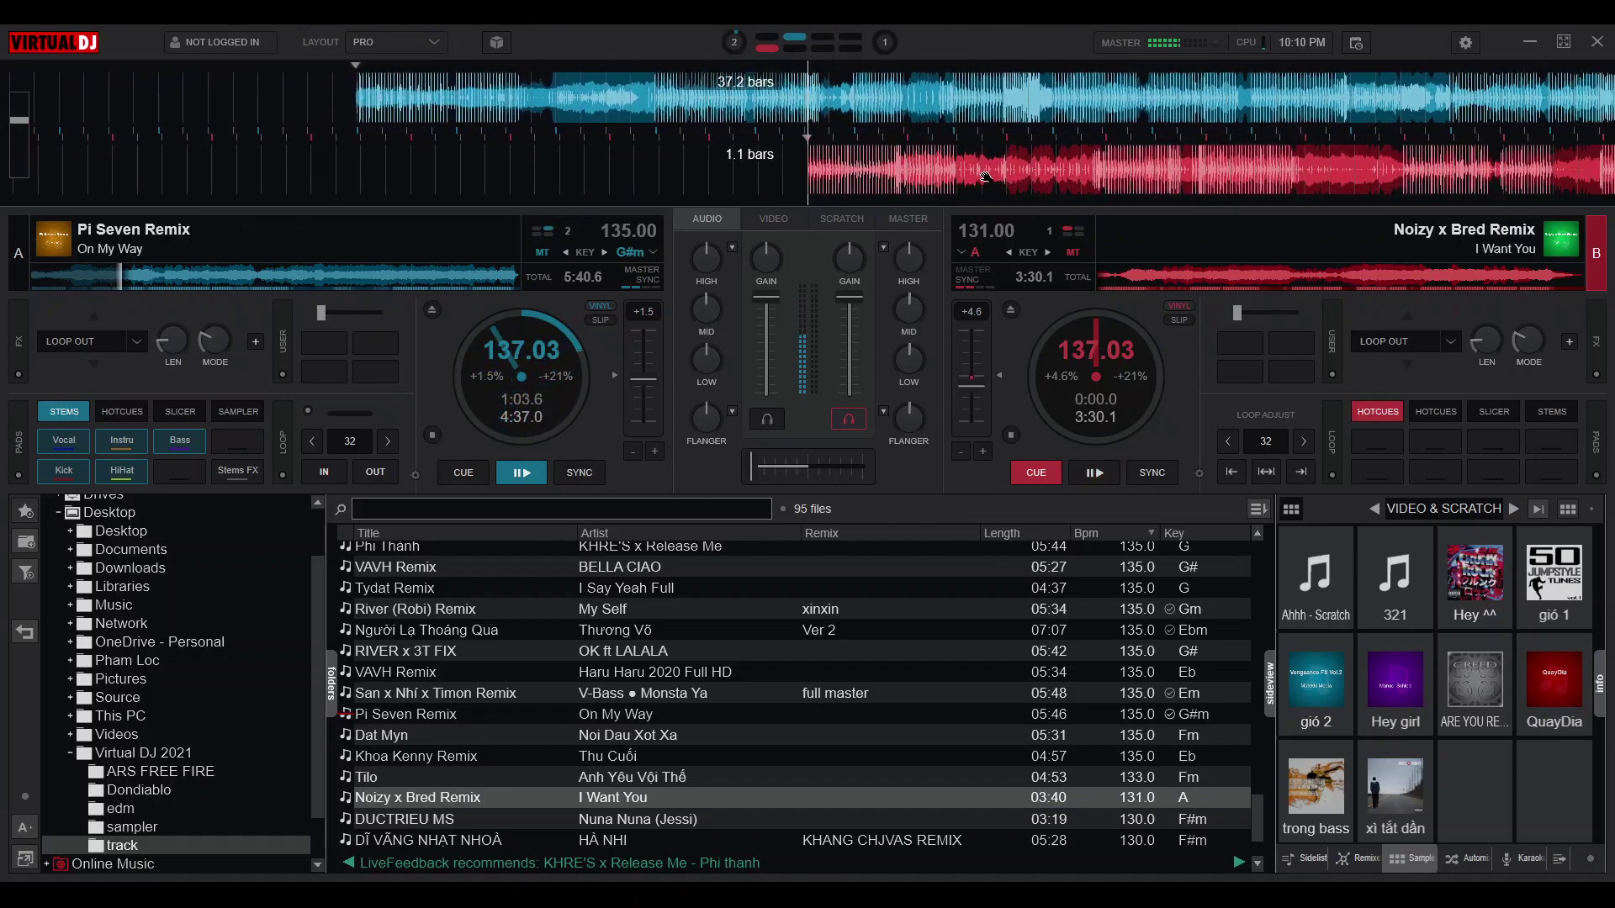
pyautogui.scroll(2, 1076, 180)
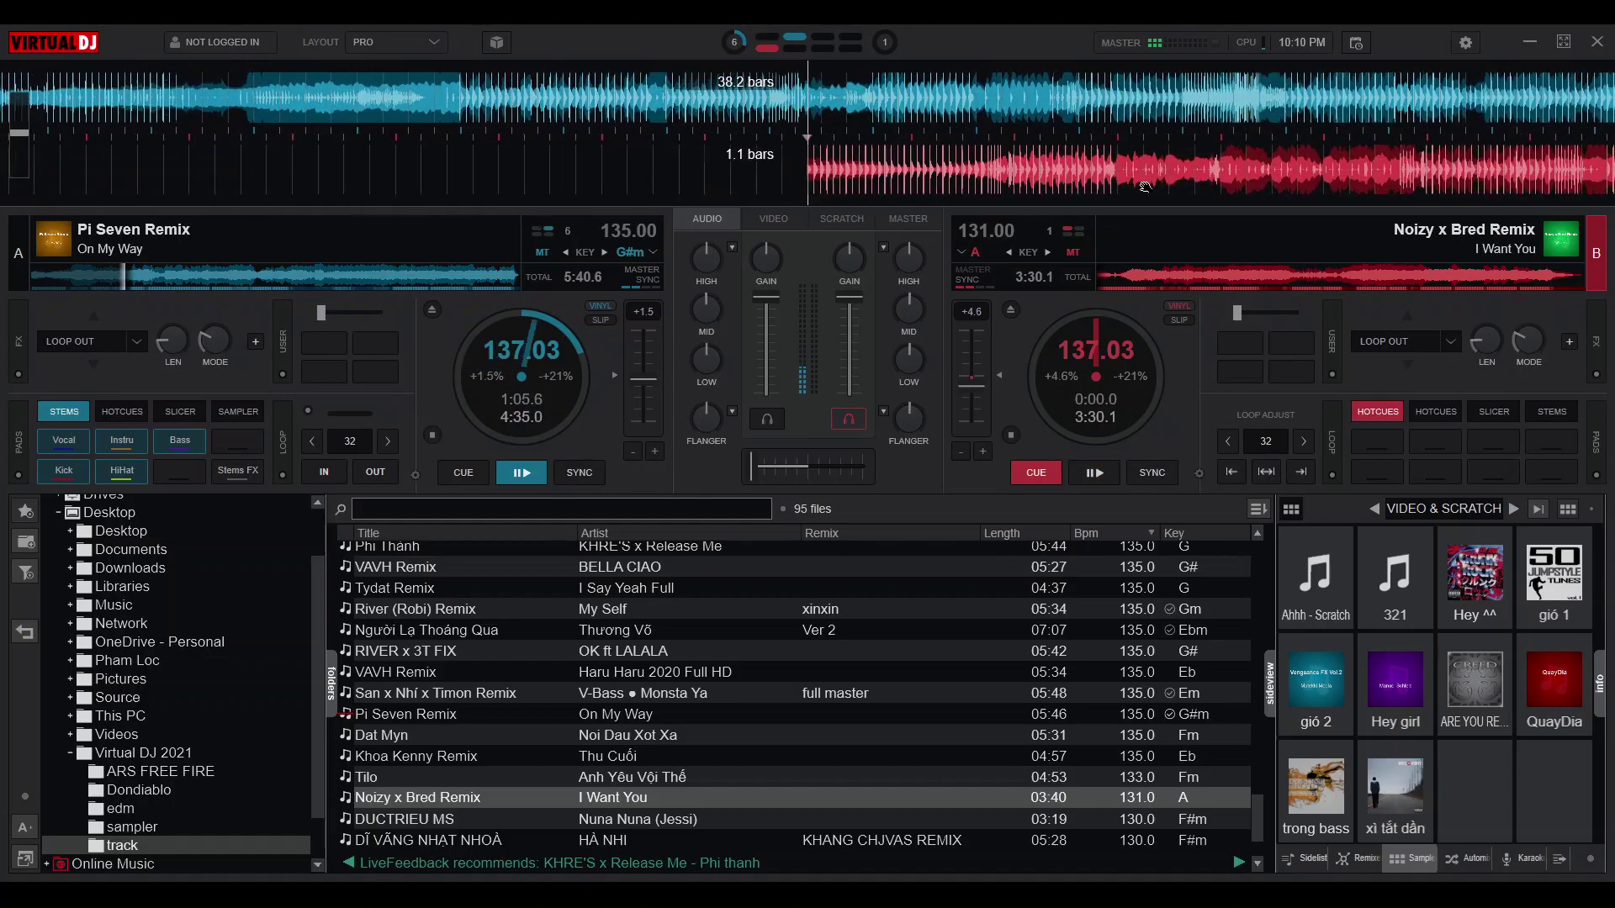
pyautogui.moveTo(713, 410)
pyautogui.moveTo(713, 410)
pyautogui.mouseDown()
pyautogui.moveTo(715, 360)
pyautogui.moveTo(718, 425)
pyautogui.mouseUp()
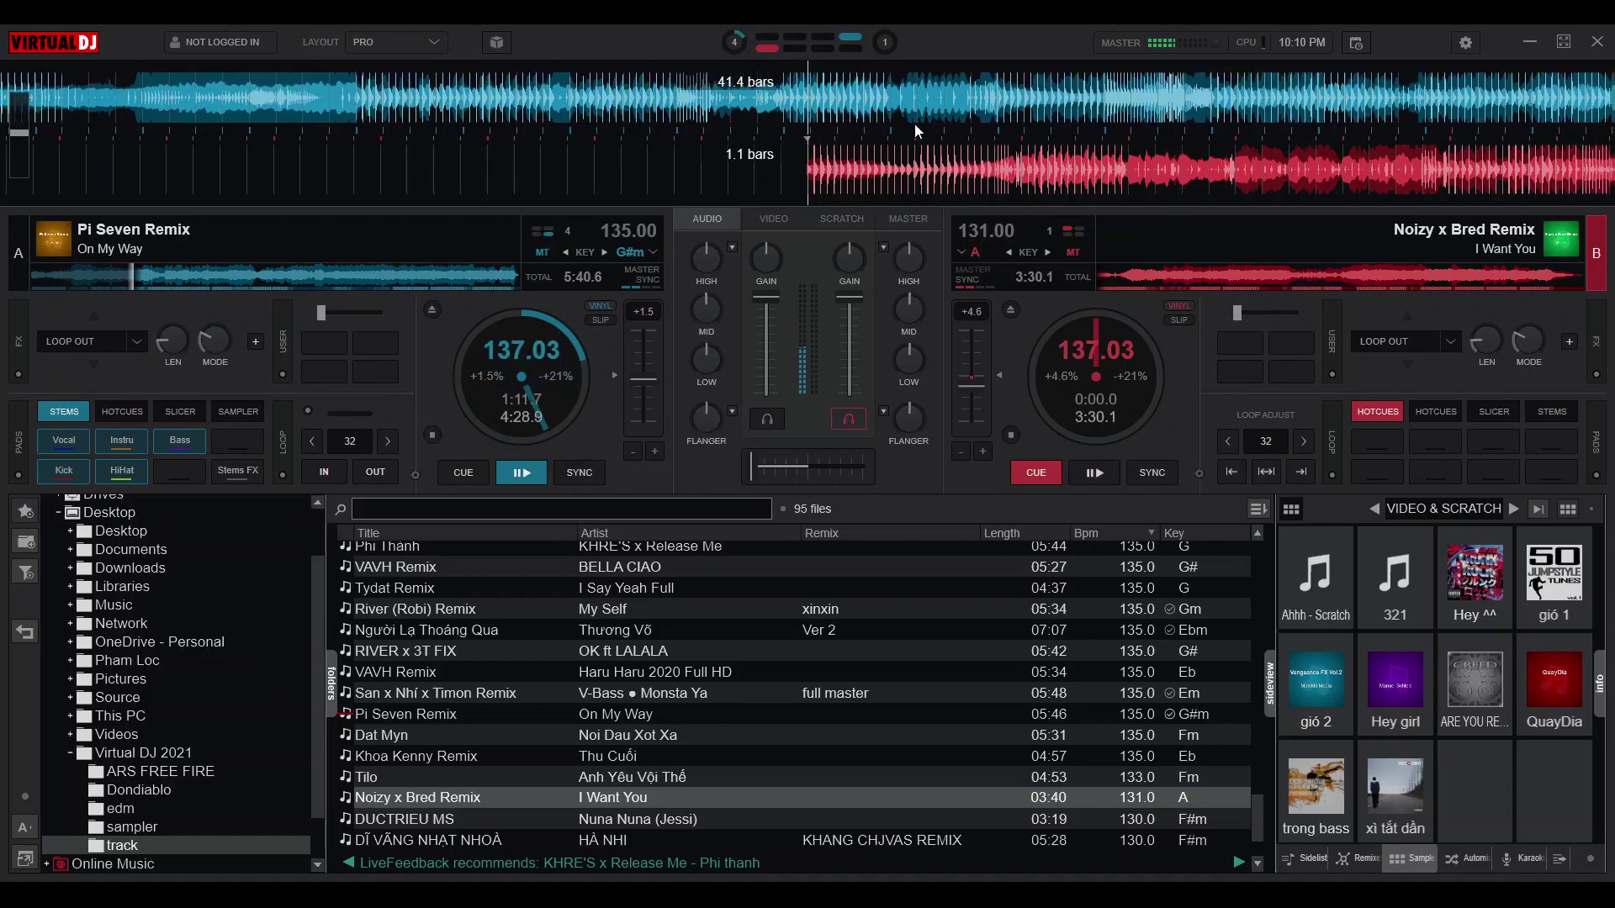
pyautogui.scroll(-1, 959, 183)
pyautogui.scroll(-1, 959, 184)
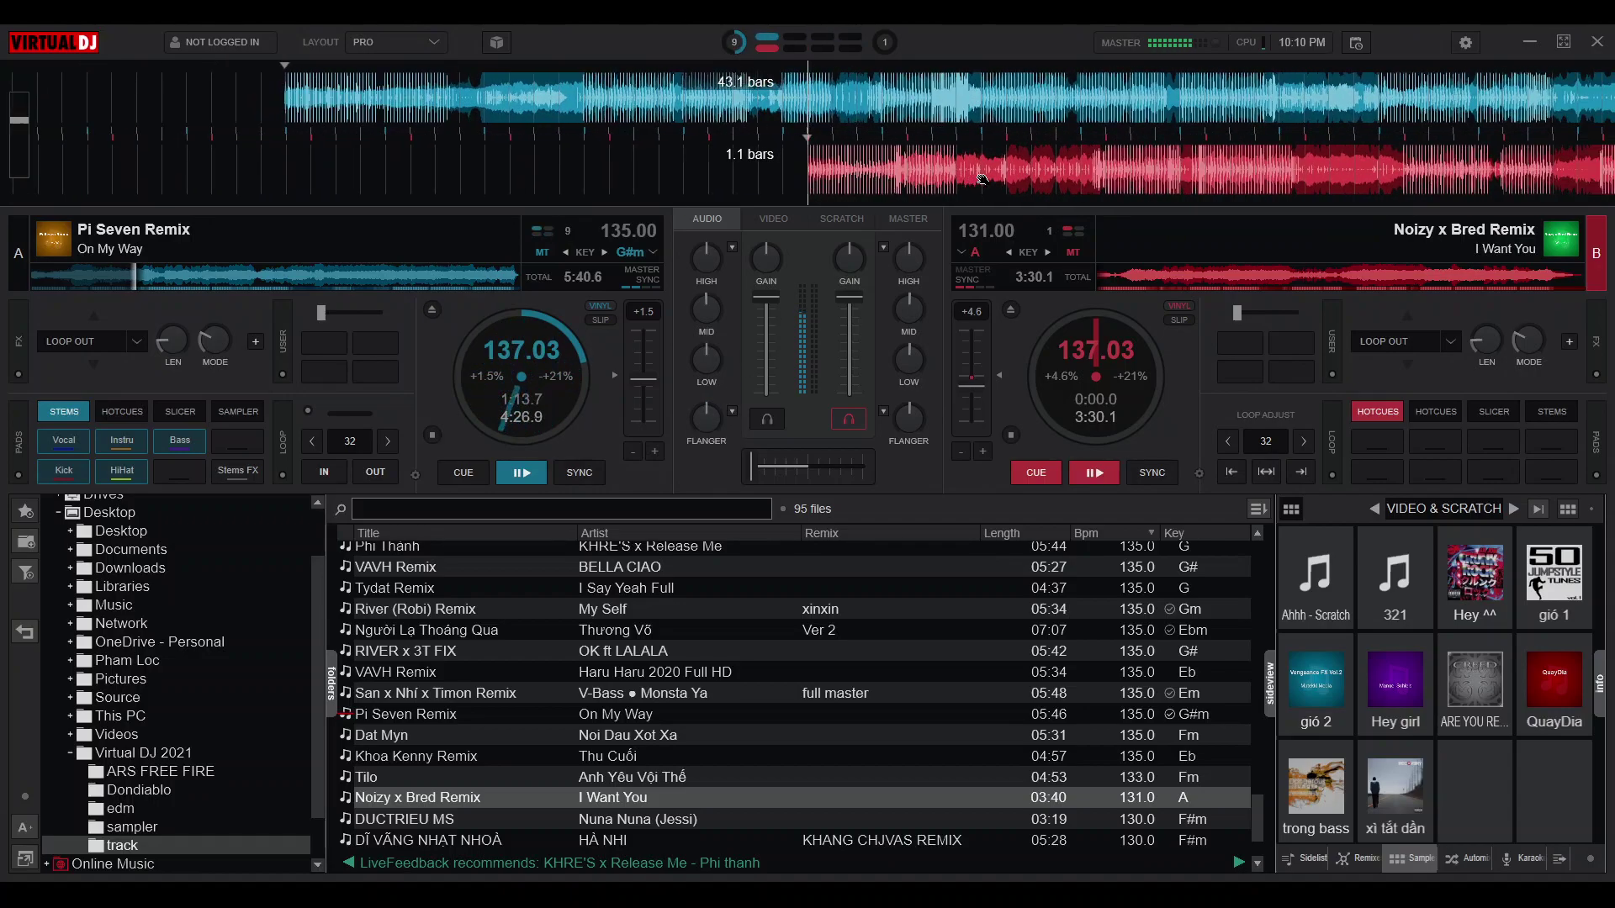
pyautogui.scroll(2, 982, 177)
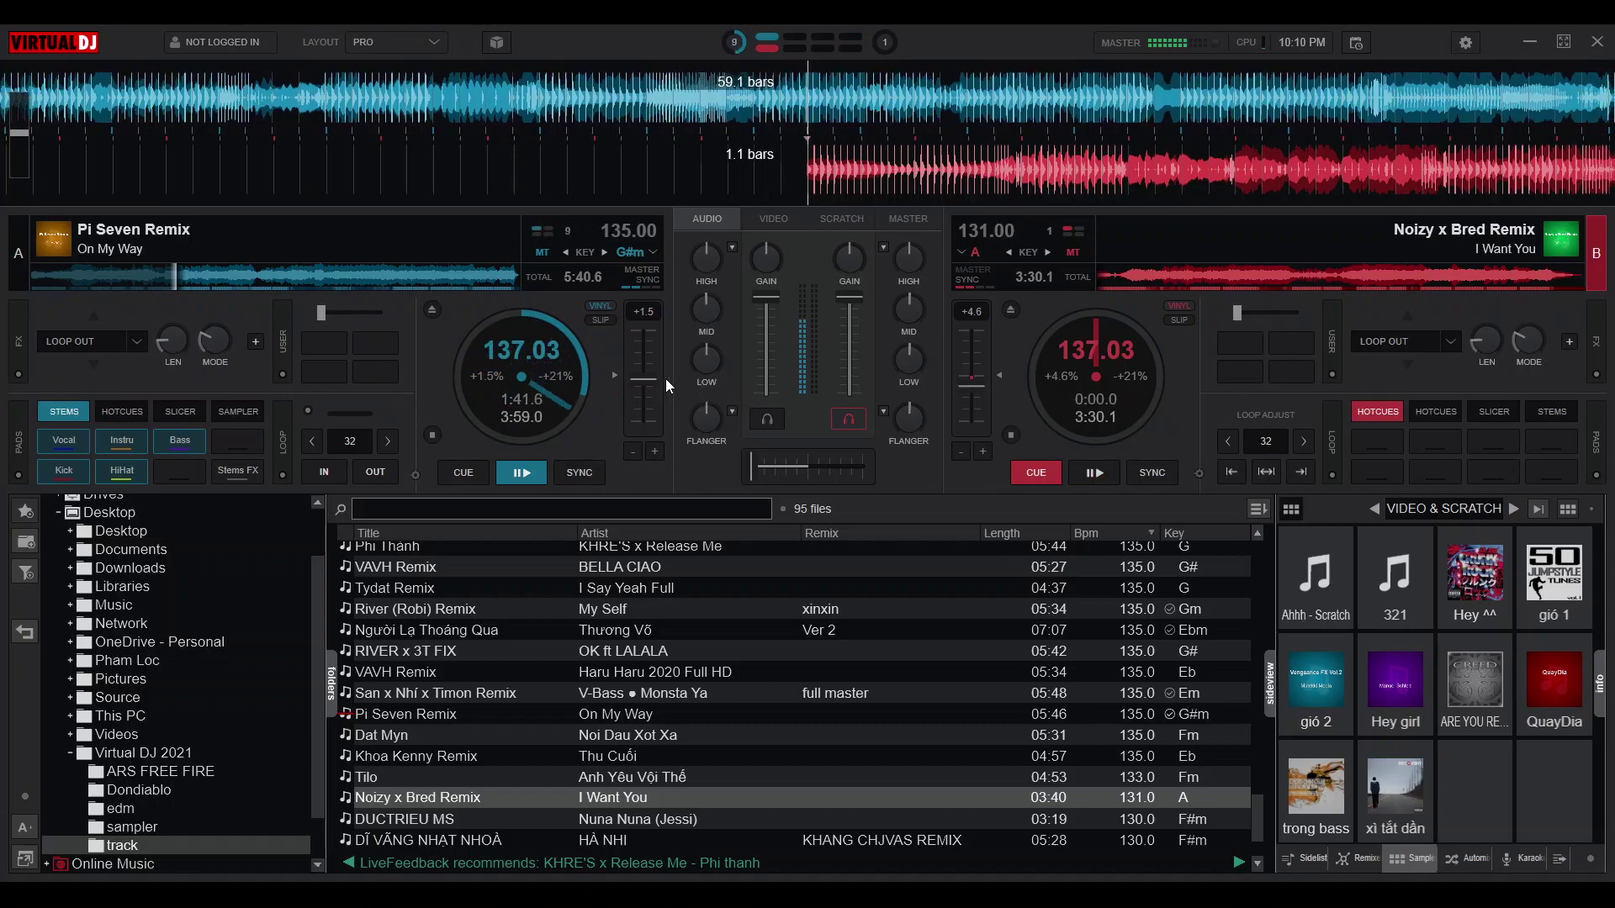
# Set both decks to 135.51 BPM and start I Want You on deck B from about 9 bars before its beginning
pyautogui.moveTo(652, 377); pyautogui.dragTo(653, 375)
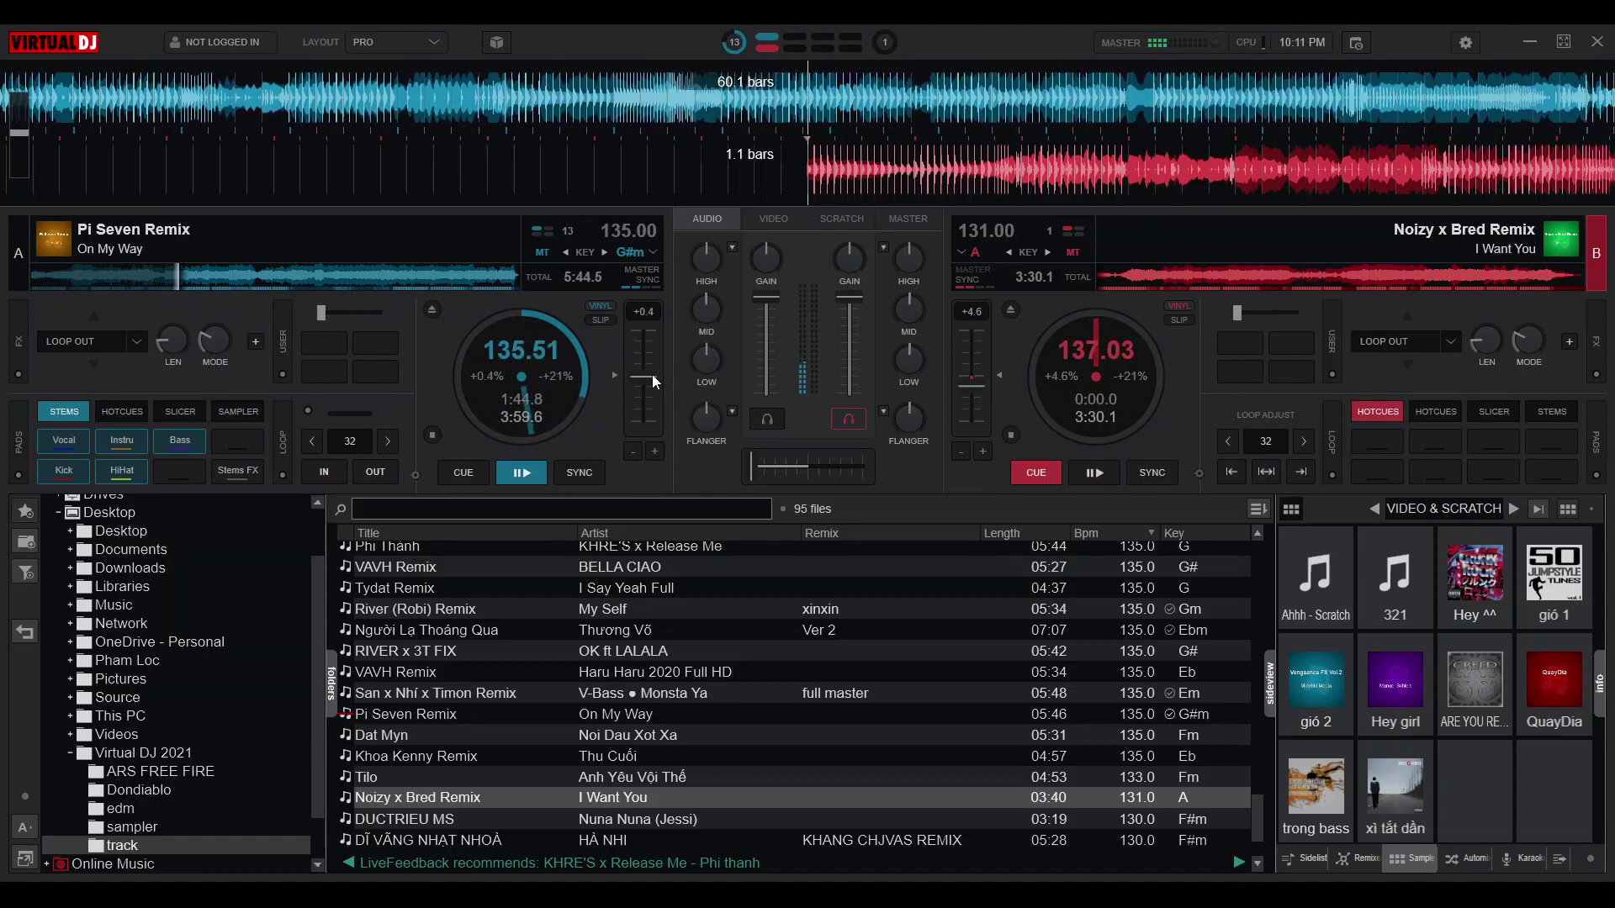
pyautogui.click(1153, 471)
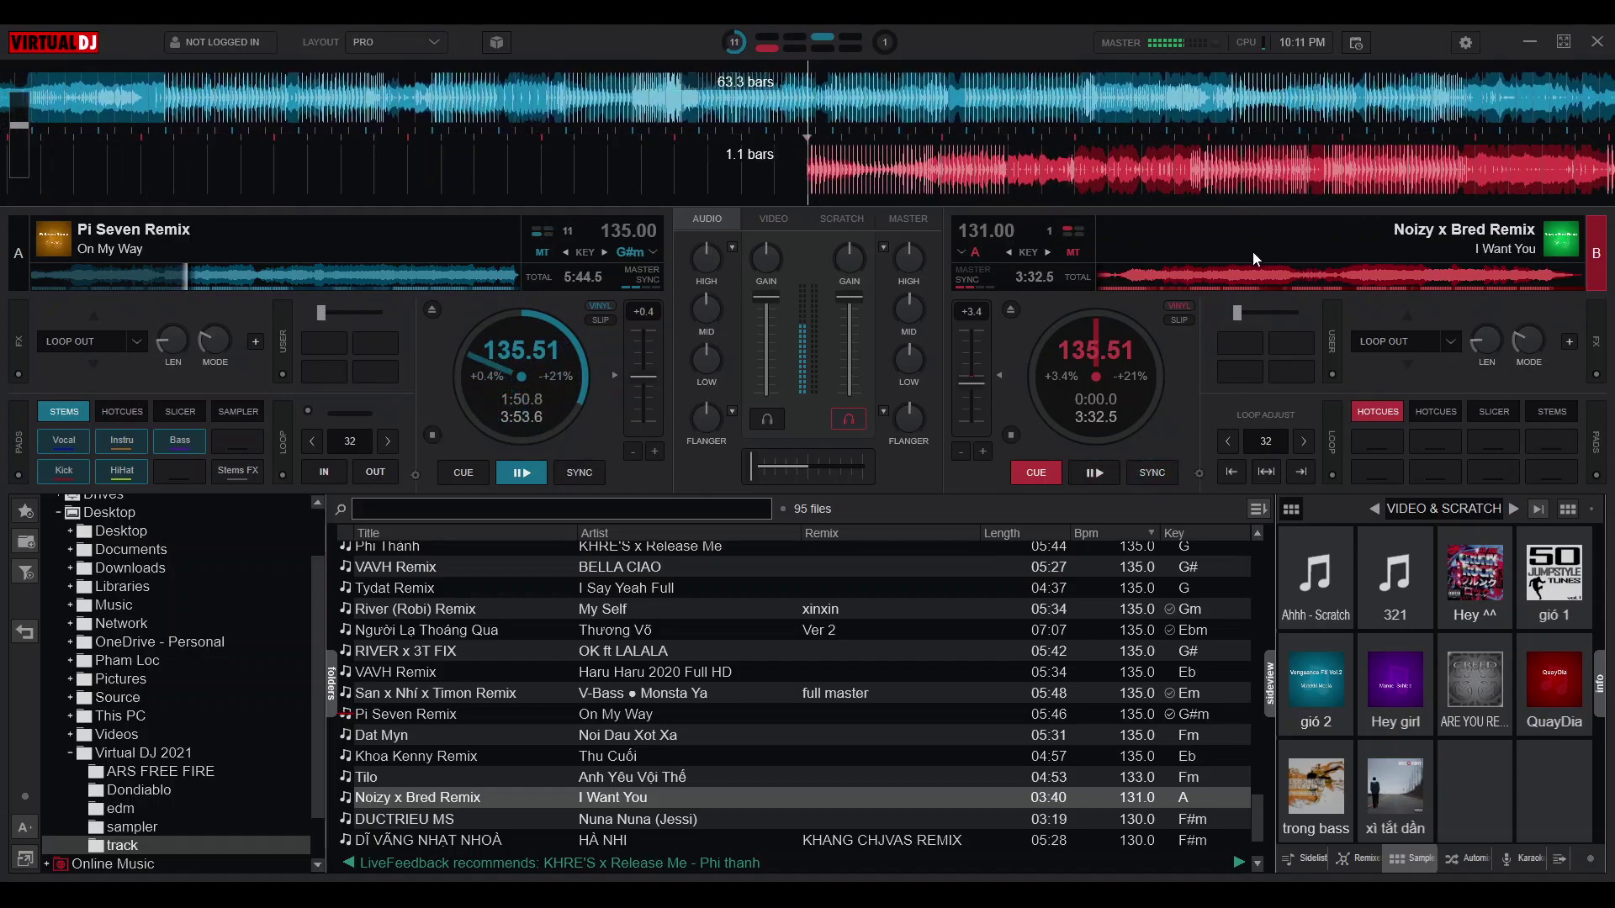
pyautogui.moveTo(1224, 178); pyautogui.dragTo(1300, 183)
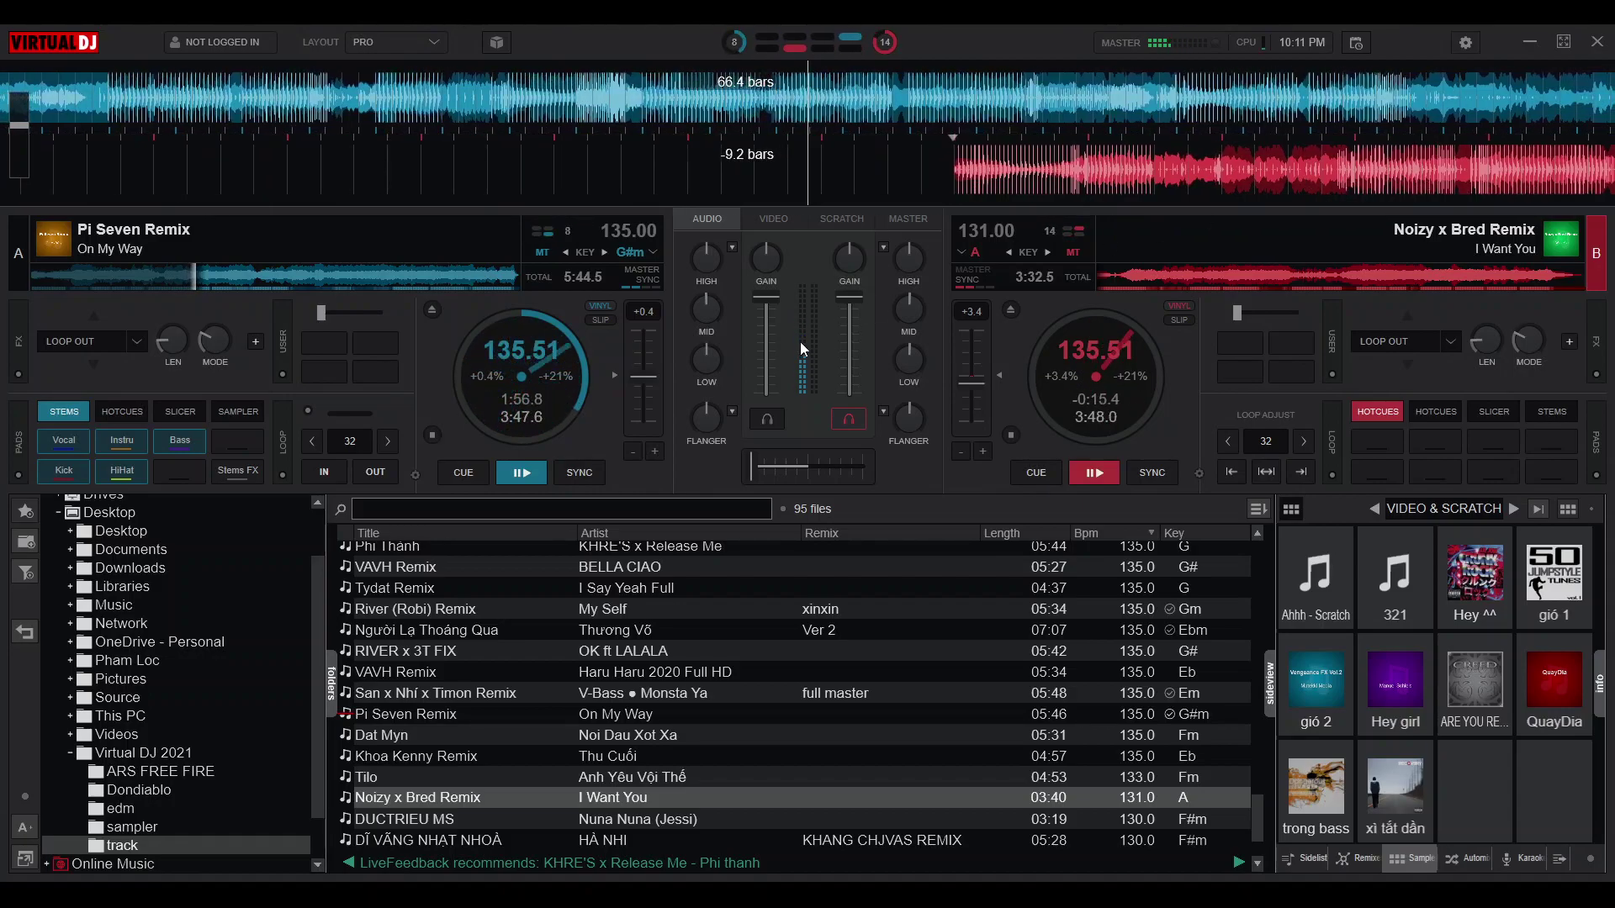
pyautogui.press('space')
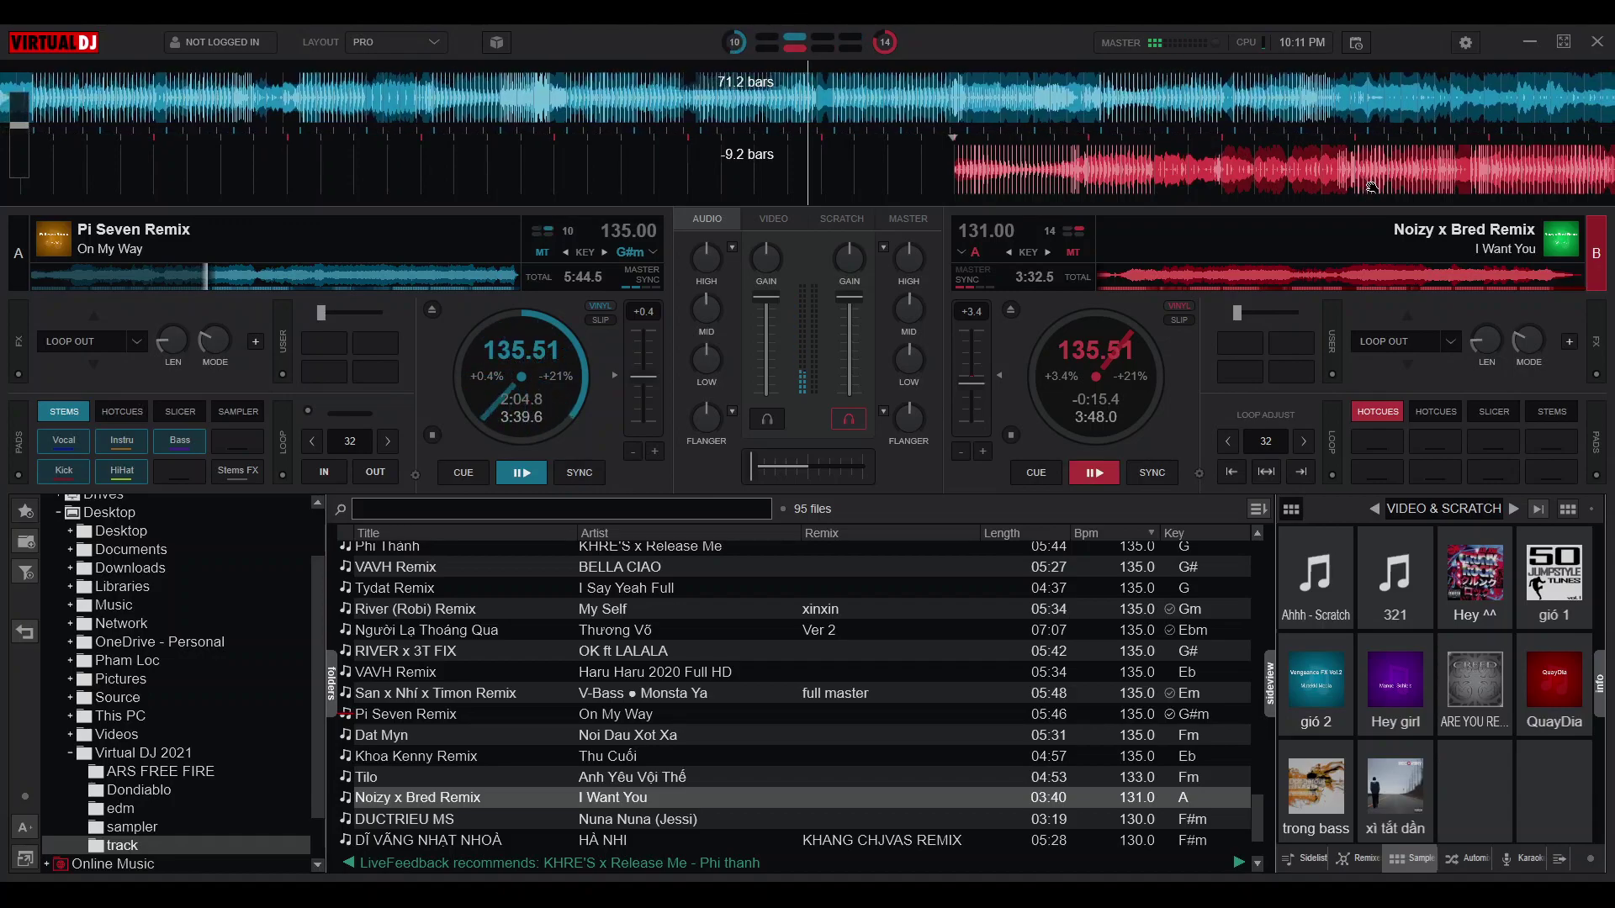
pyautogui.press('space')
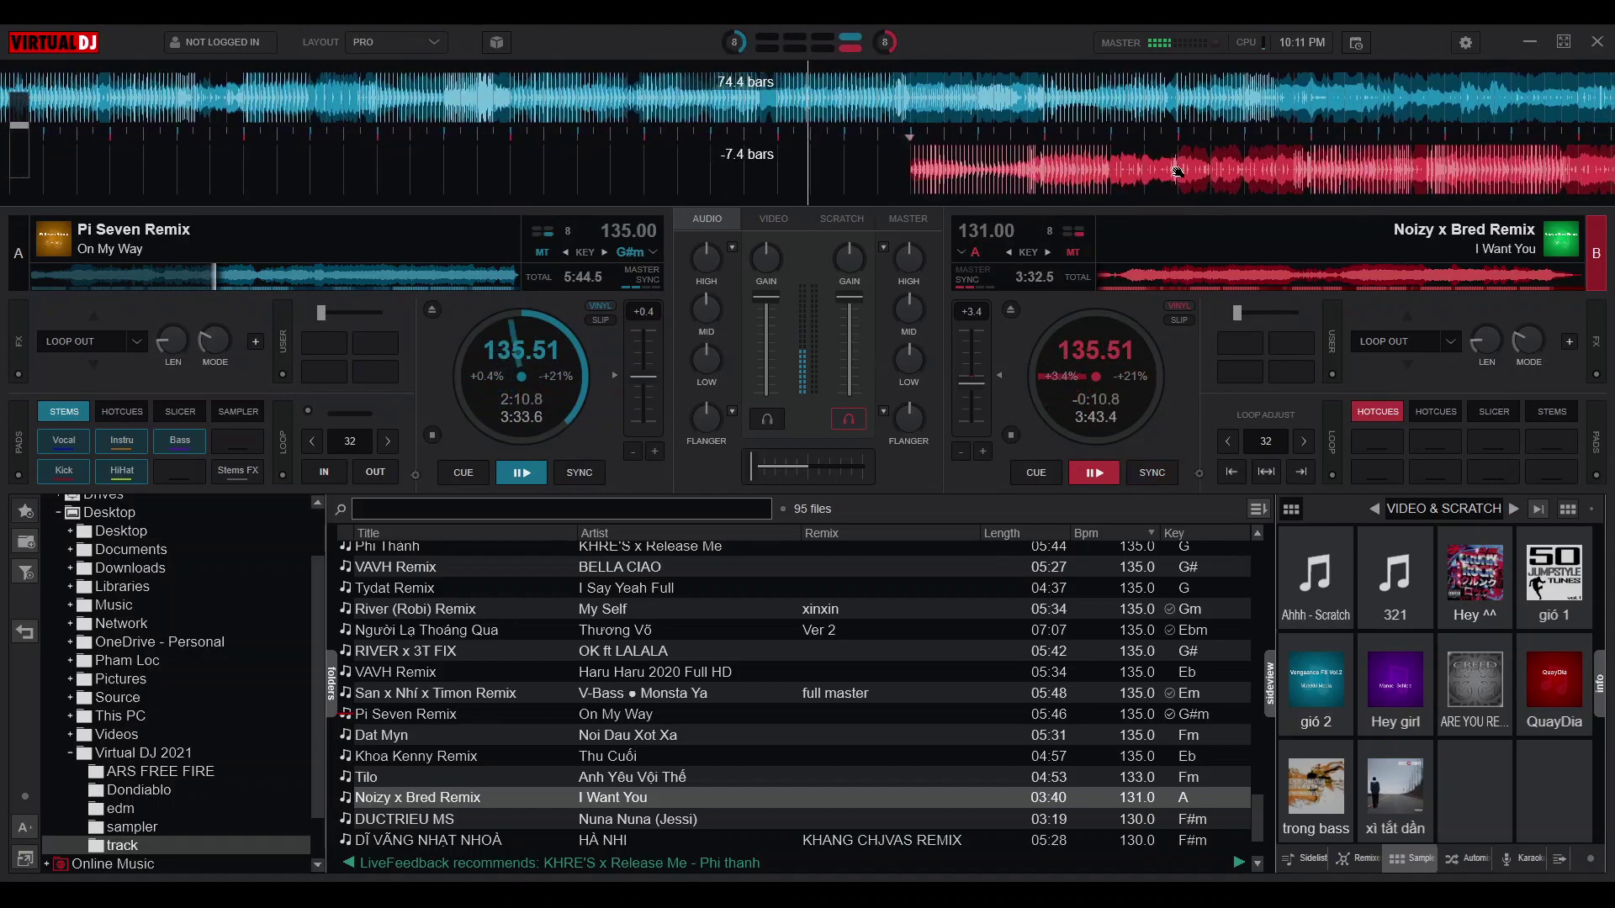
# Switch deck B's filter control to Vocals and turn it fully down, and cut deck B's low and mid EQ
pyautogui.click(883, 411)
pyautogui.click(912, 461)
pyautogui.moveTo(897, 419); pyautogui.dragTo(893, 502)
pyautogui.moveTo(909, 360); pyautogui.dragTo(905, 425)
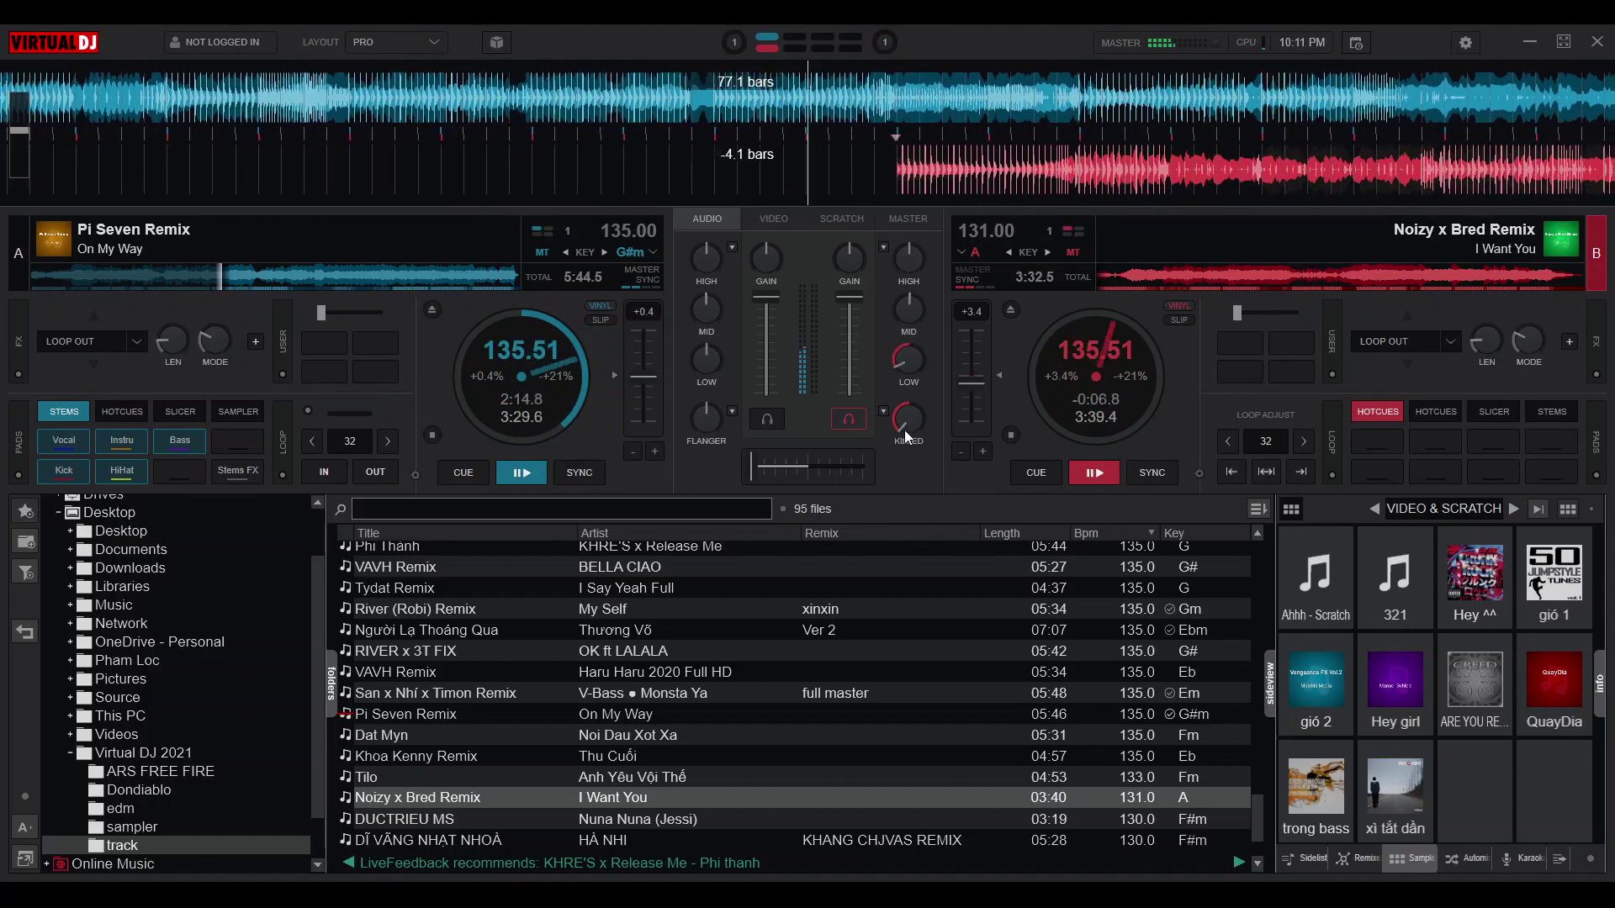
pyautogui.moveTo(912, 314); pyautogui.dragTo(910, 386)
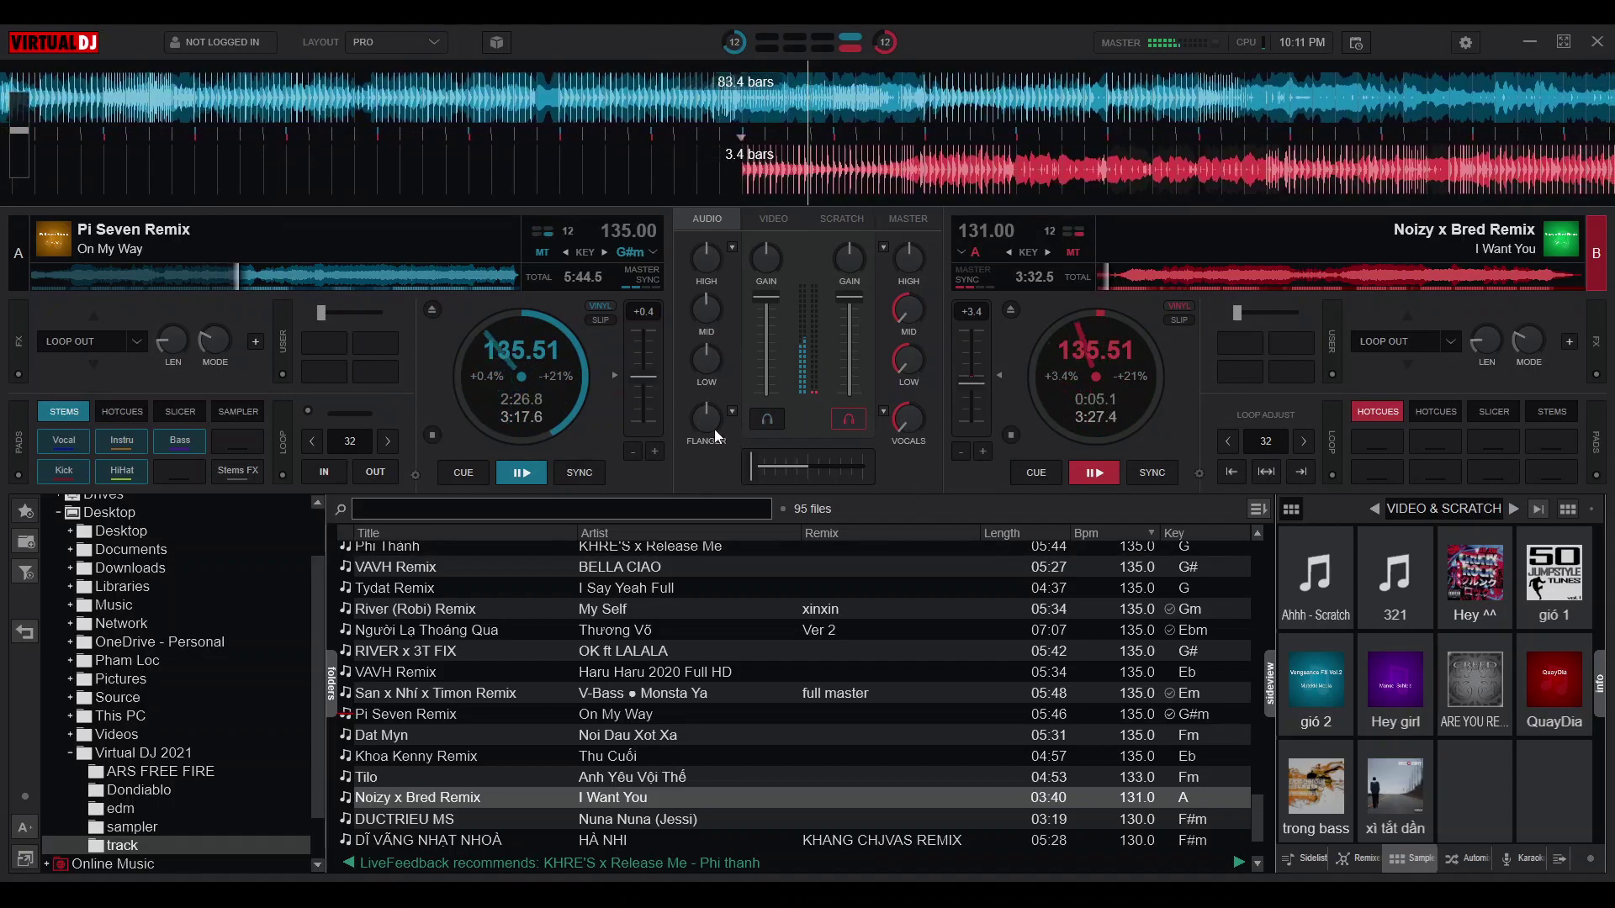
# Restore deck B's mid EQ, low EQ and Vocals control to centre, and move the crossfader fully to deck B
pyautogui.scroll(2, 713, 429)
pyautogui.moveTo(712, 421)
pyautogui.mouseDown()
pyautogui.moveTo(715, 360)
pyautogui.moveTo(715, 430)
pyautogui.mouseUp()
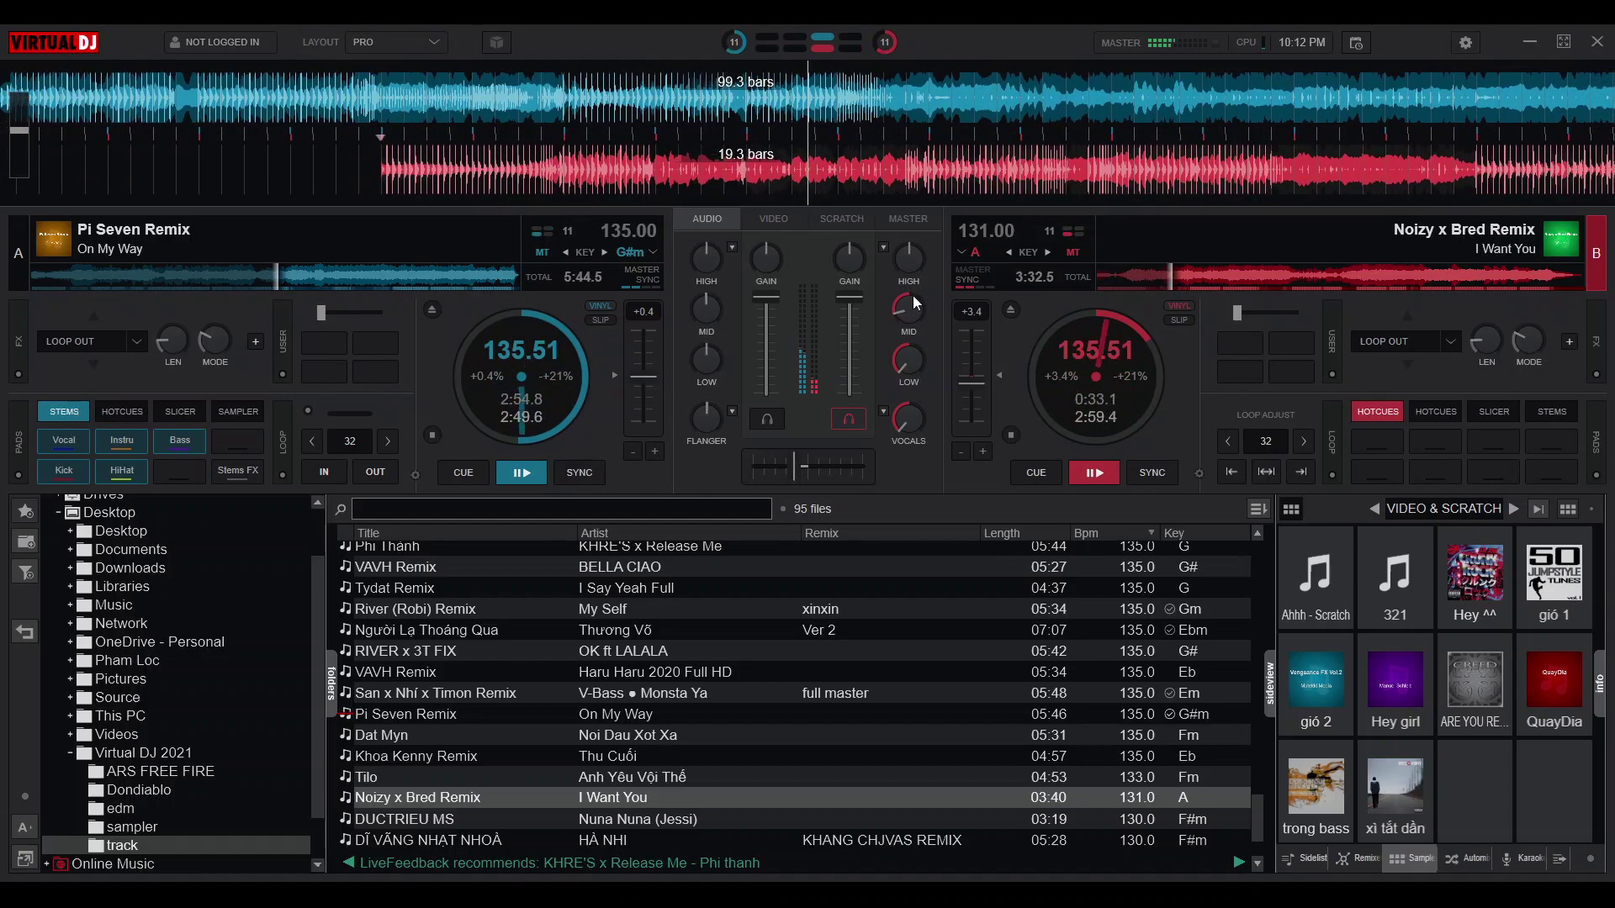
pyautogui.moveTo(912, 286); pyautogui.dragTo(913, 245)
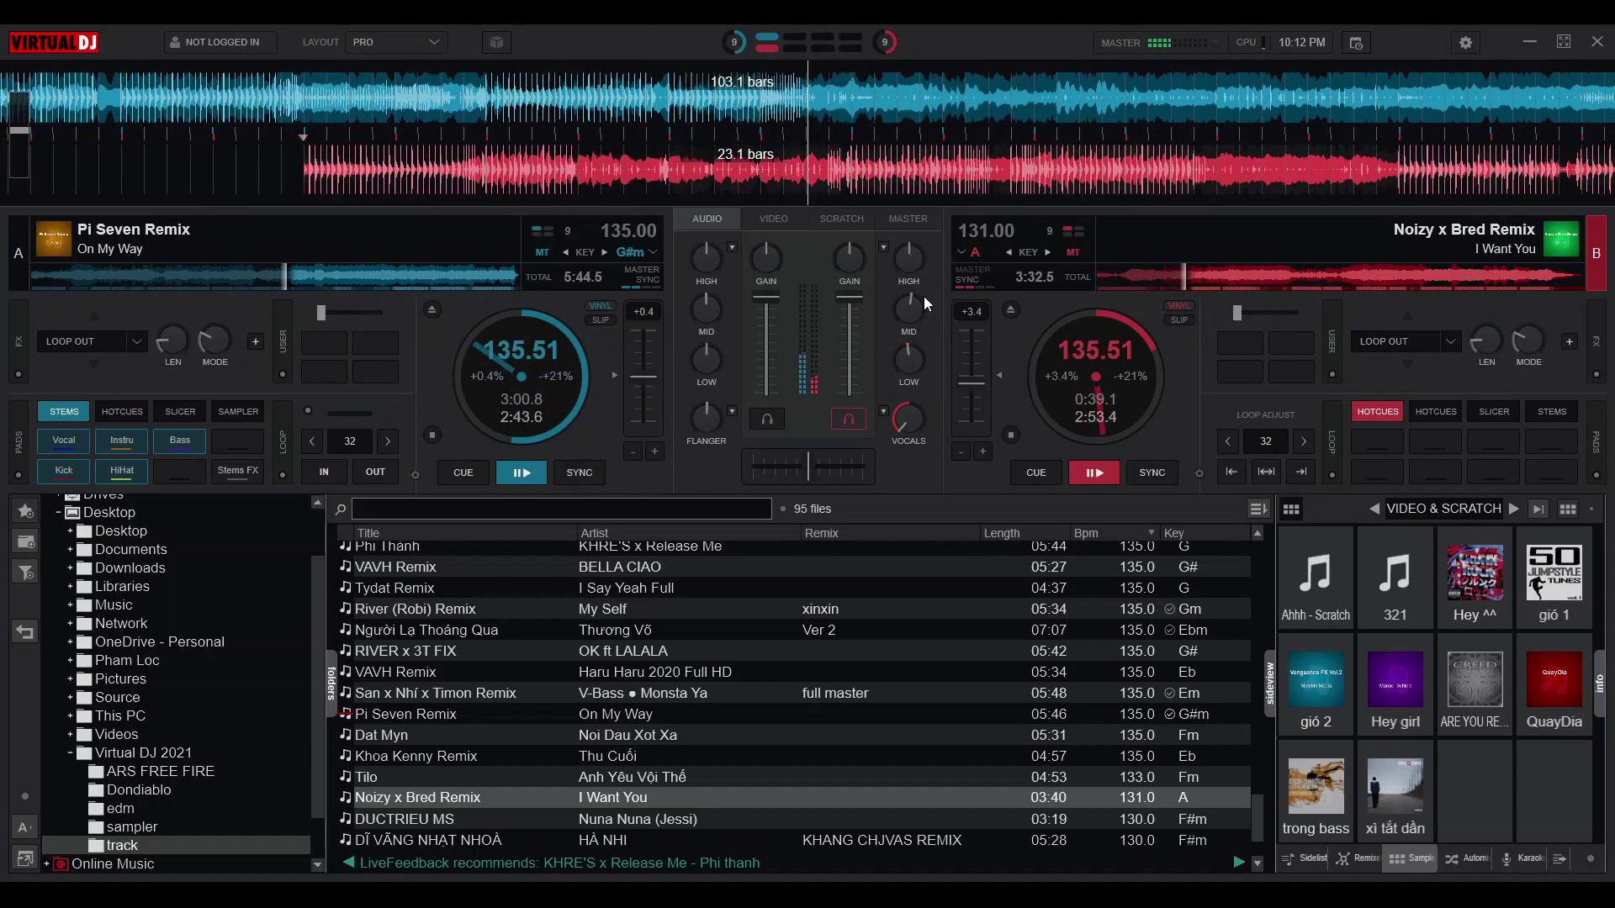
pyautogui.moveTo(829, 475); pyautogui.dragTo(1048, 497)
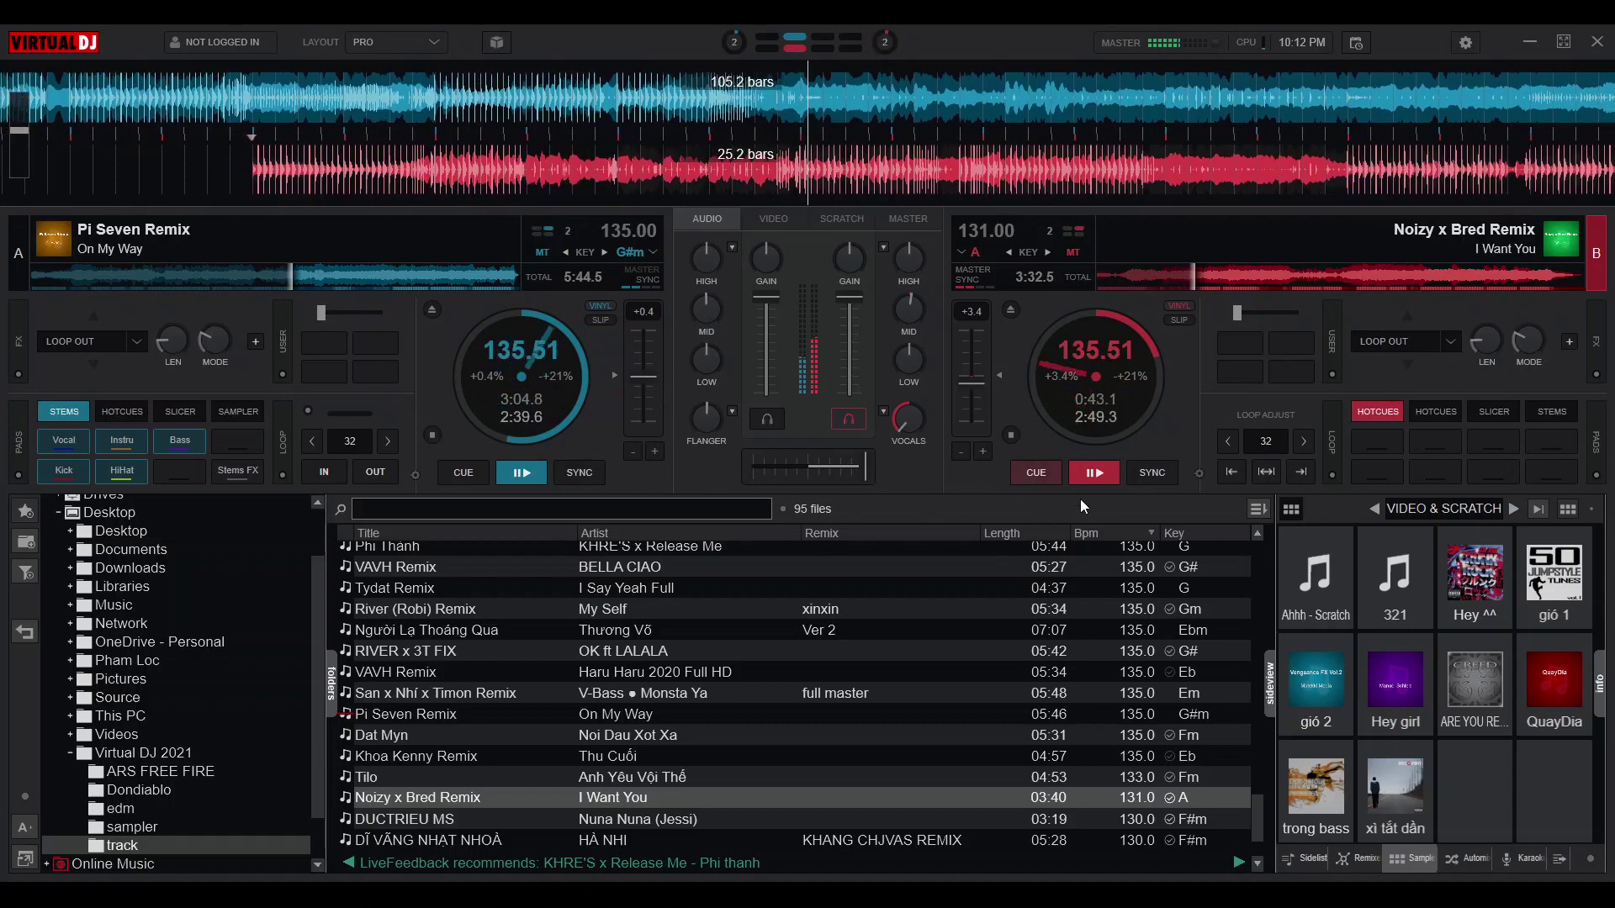
pyautogui.doubleClick(906, 421)
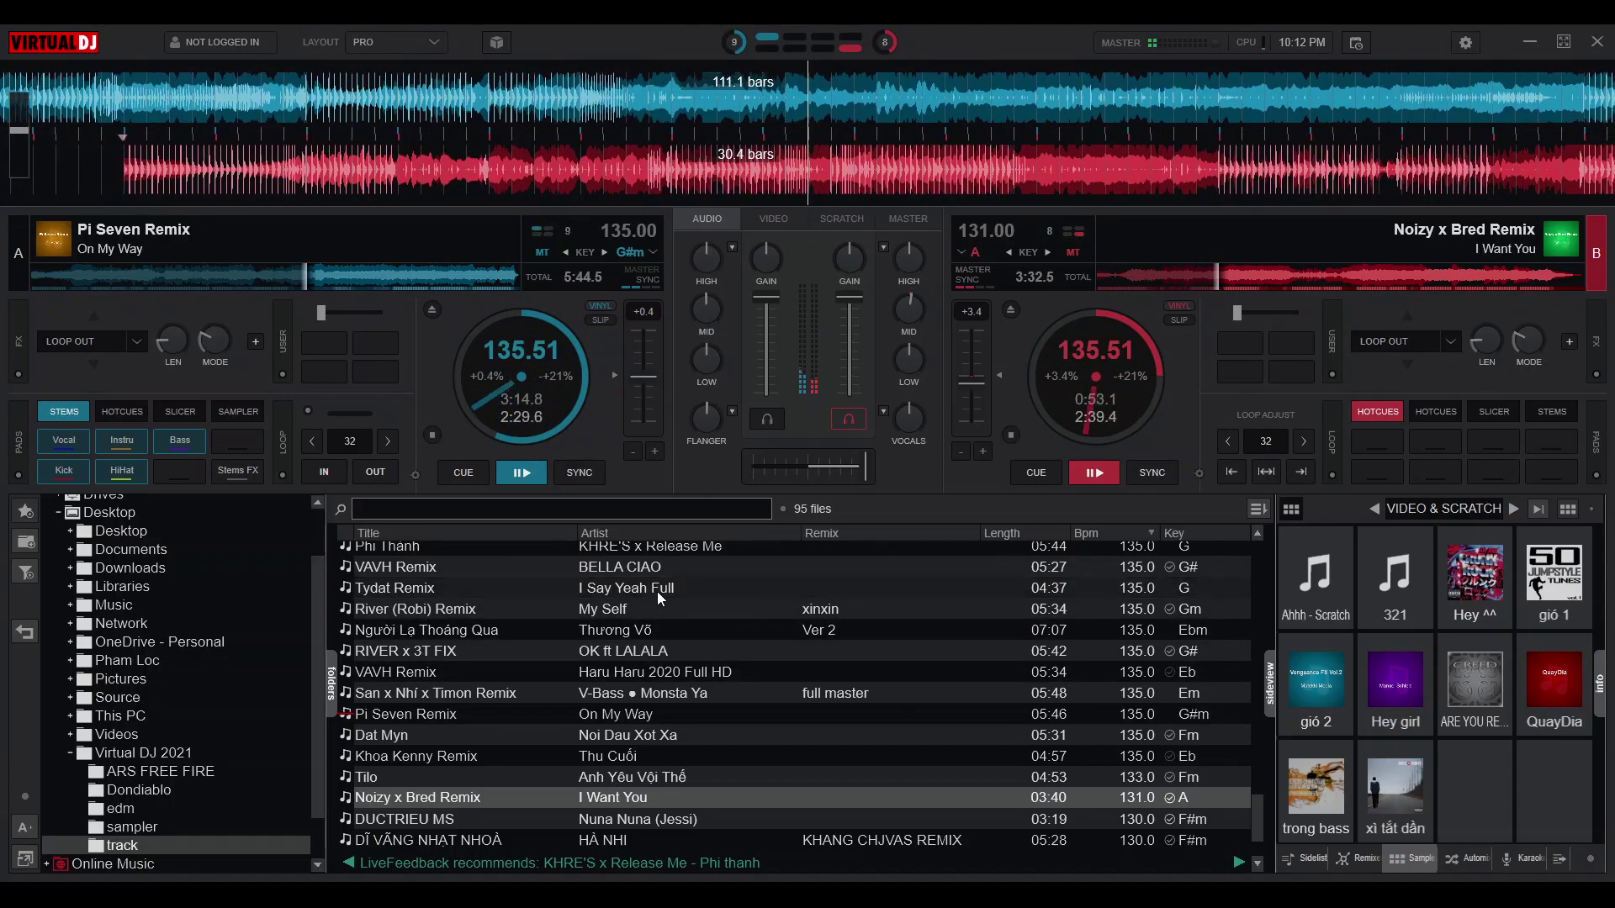
# Load the Tydat Remix track "I Say Yeah Full" onto deck A and cut deck A's low and mid EQ
pyautogui.moveTo(583, 587); pyautogui.dragTo(528, 408)
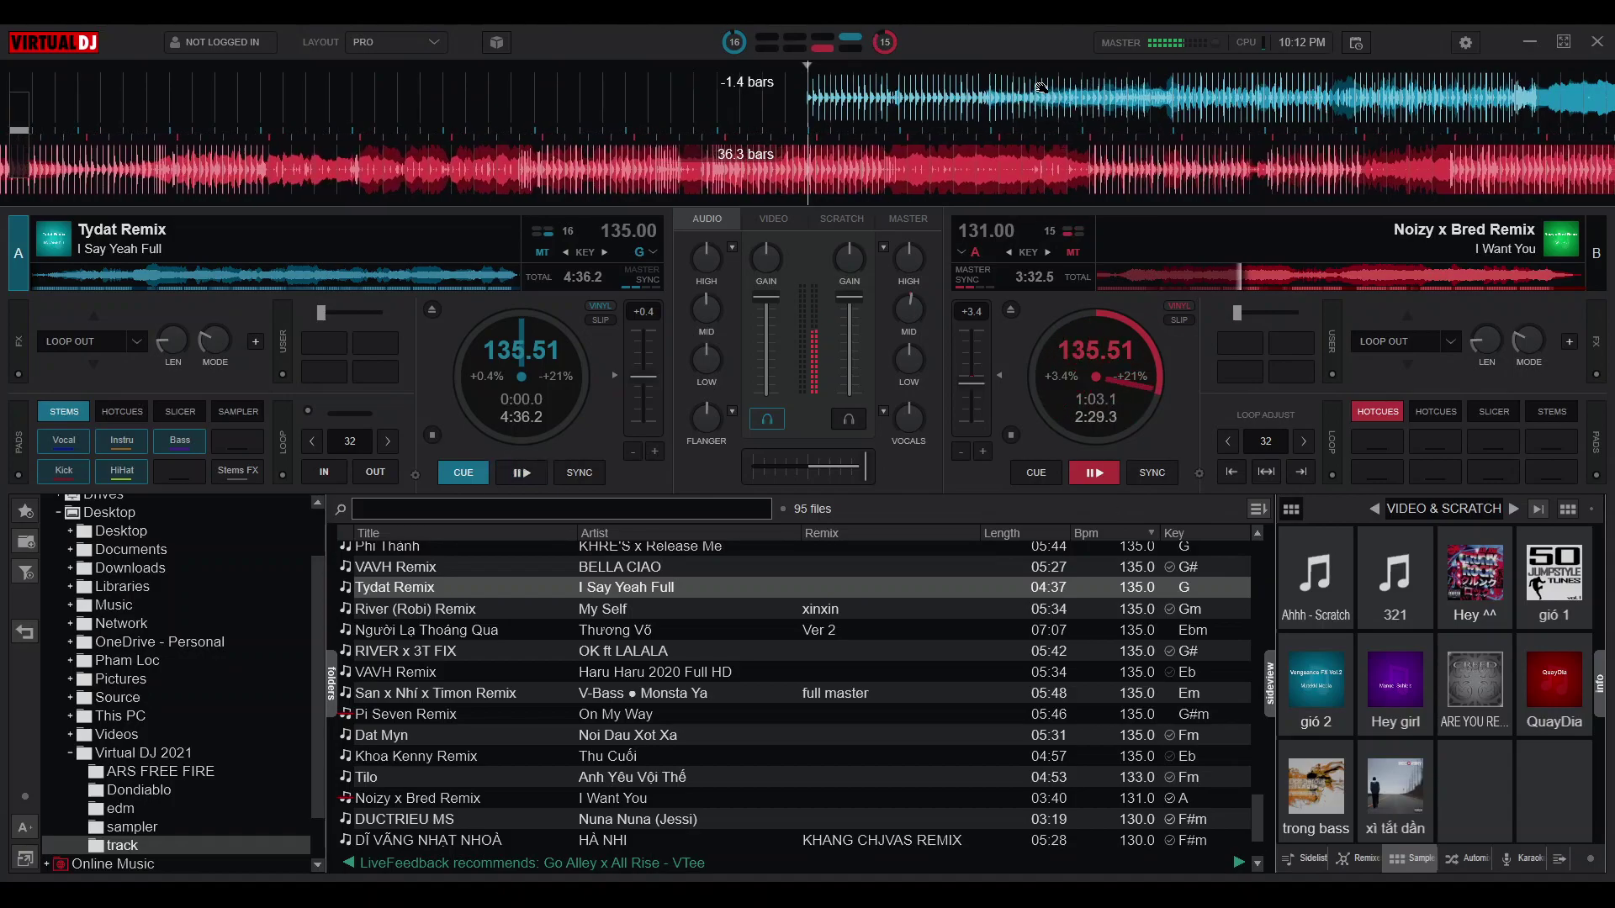
pyautogui.scroll(-3, 1043, 101)
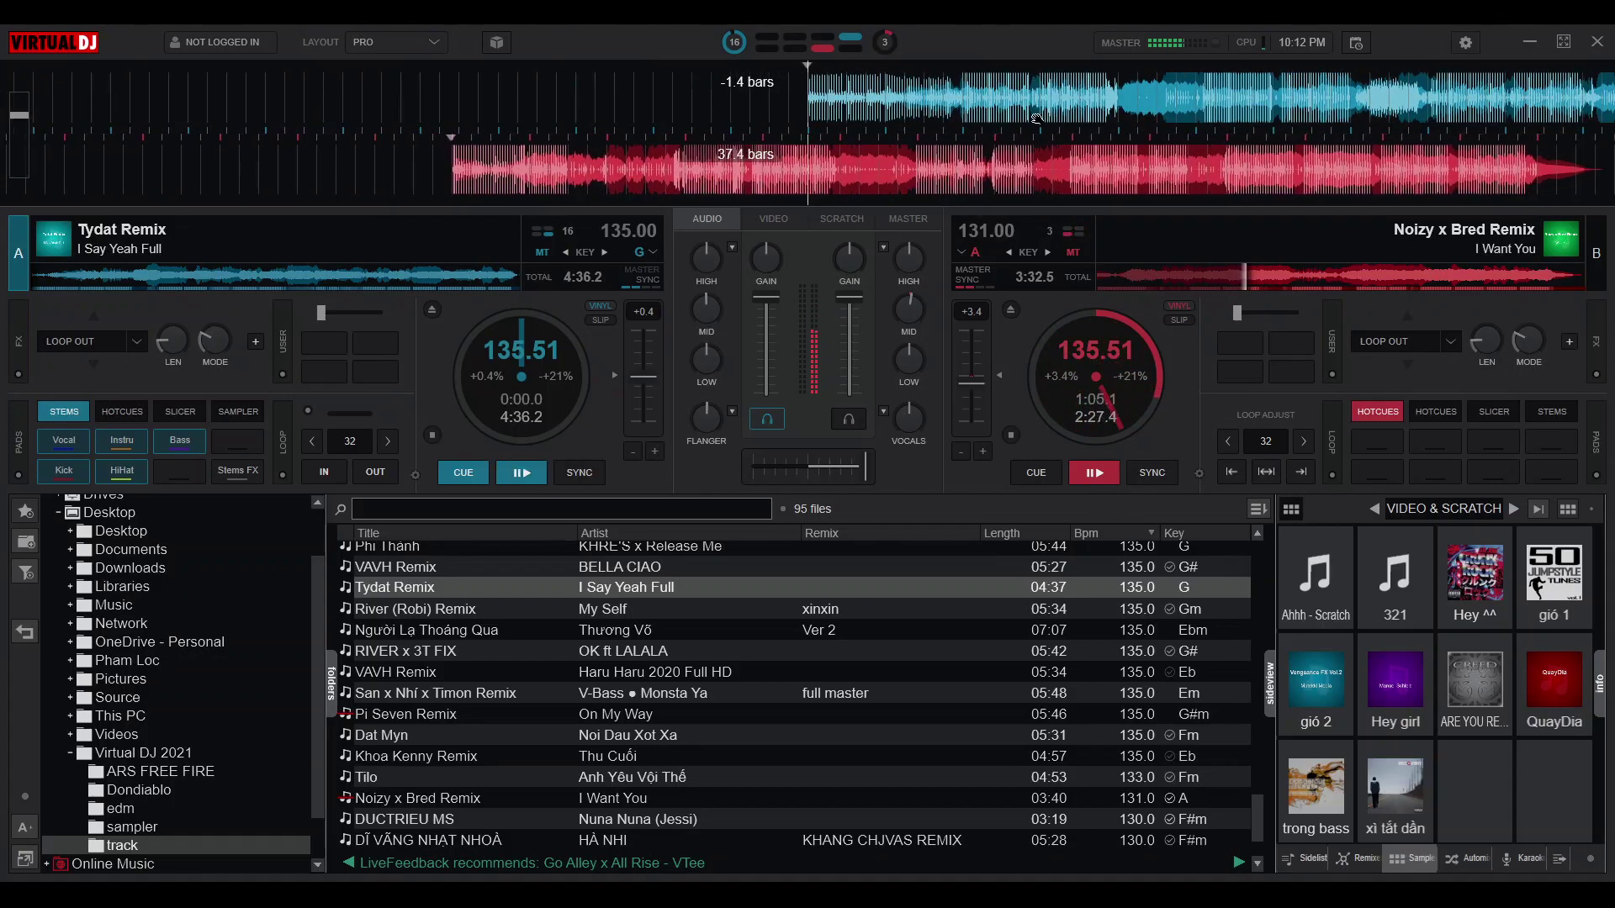
pyautogui.scroll(2, 1043, 116)
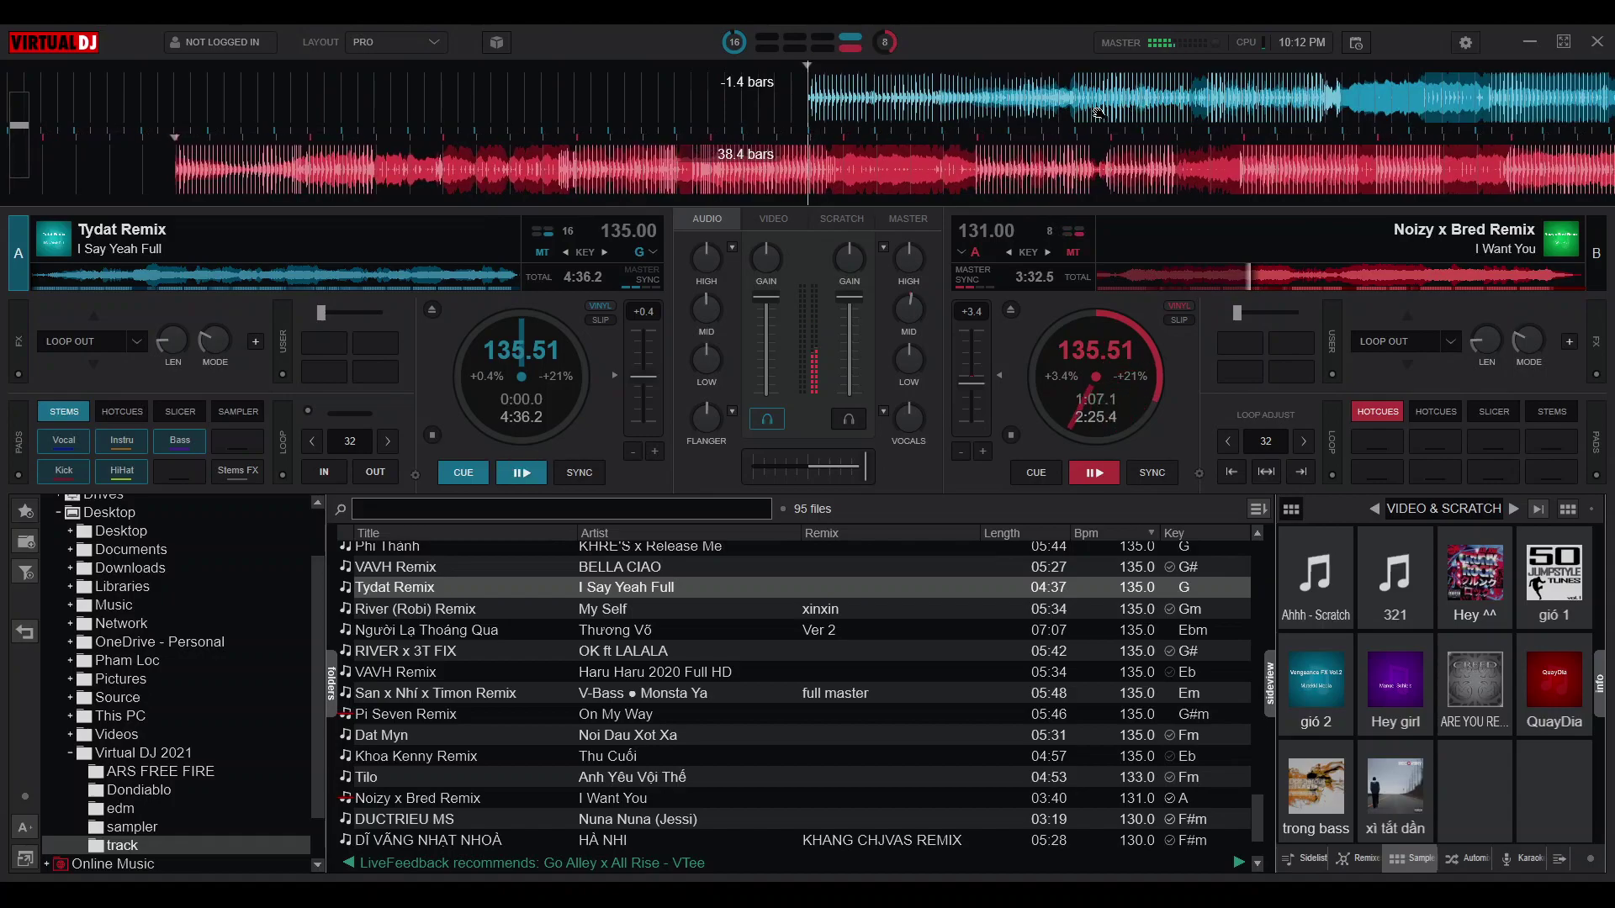
pyautogui.scroll(3, 1098, 112)
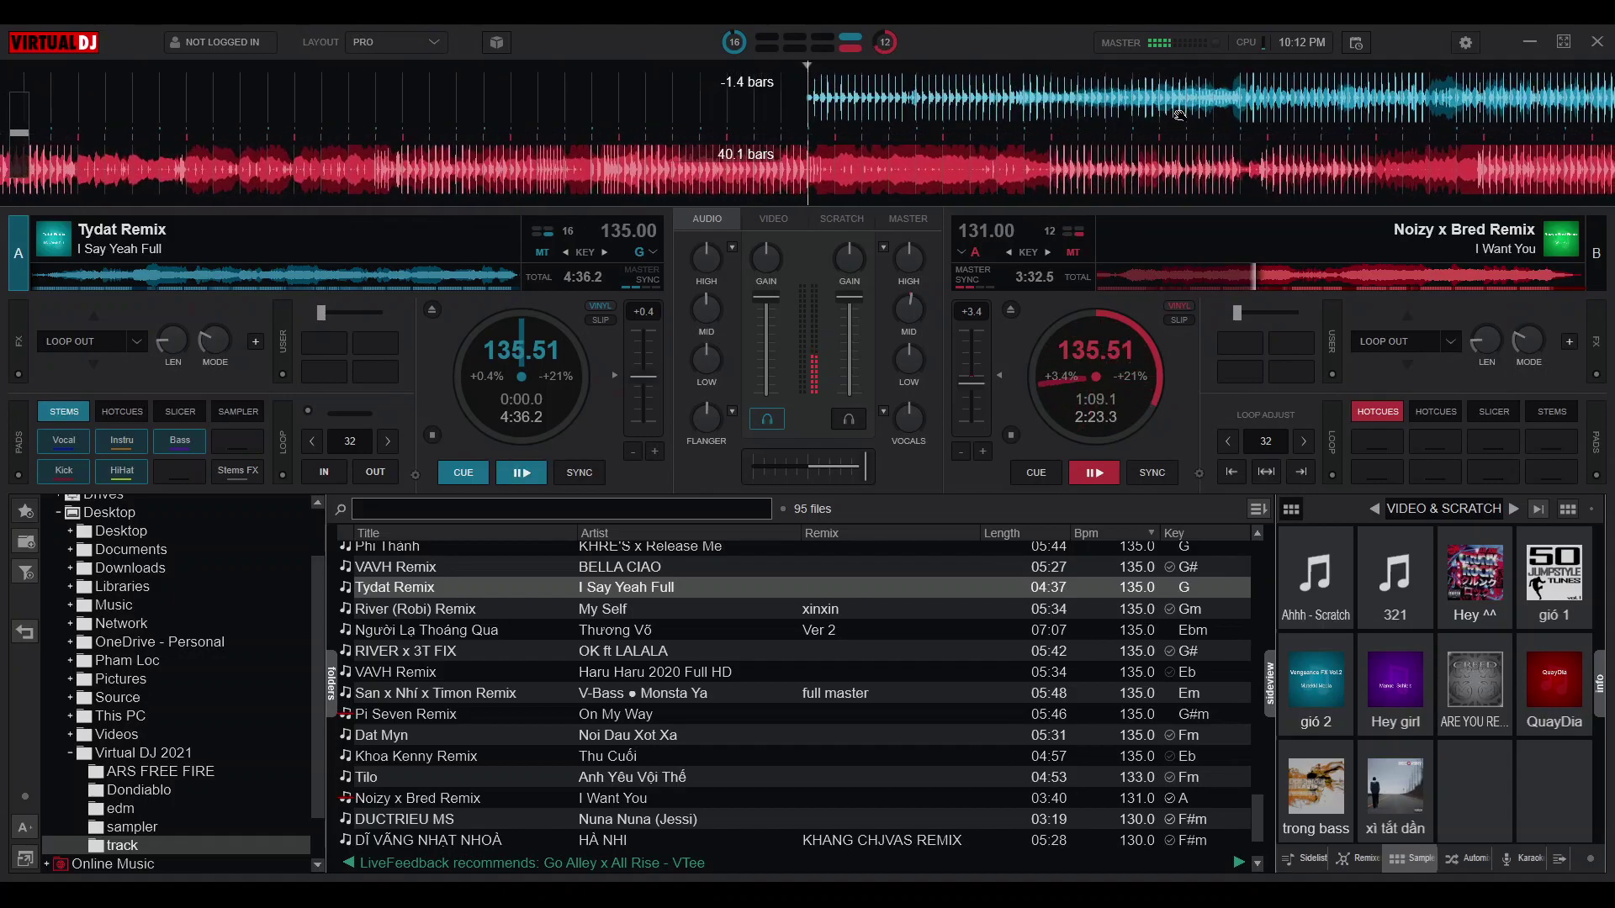
pyautogui.moveTo(715, 376); pyautogui.dragTo(708, 410)
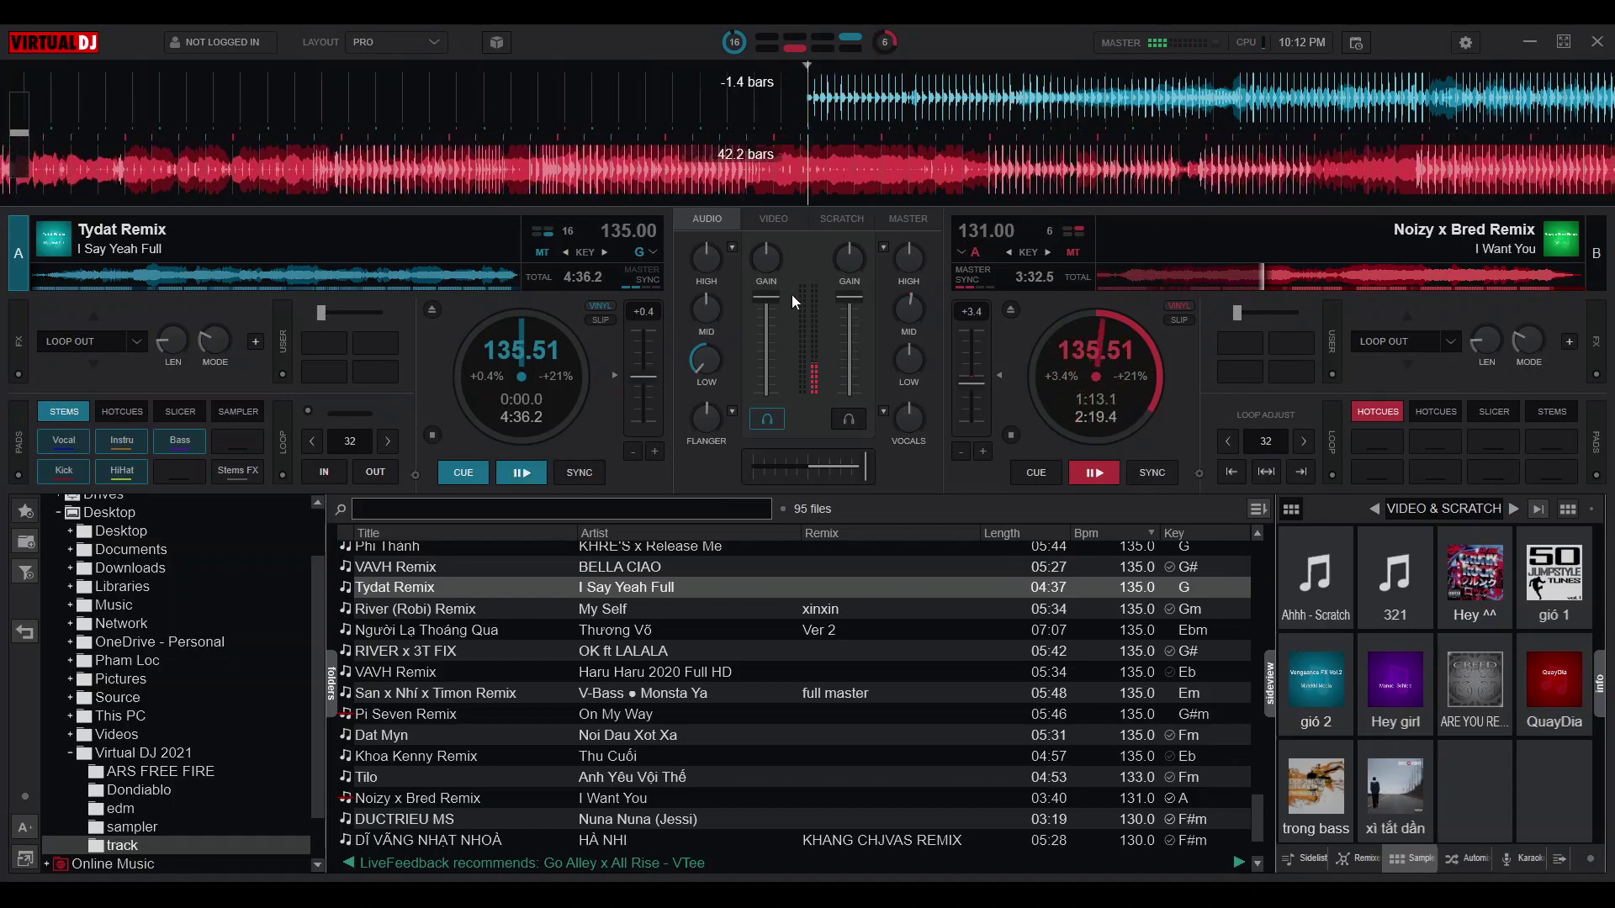
pyautogui.moveTo(717, 310); pyautogui.dragTo(711, 337)
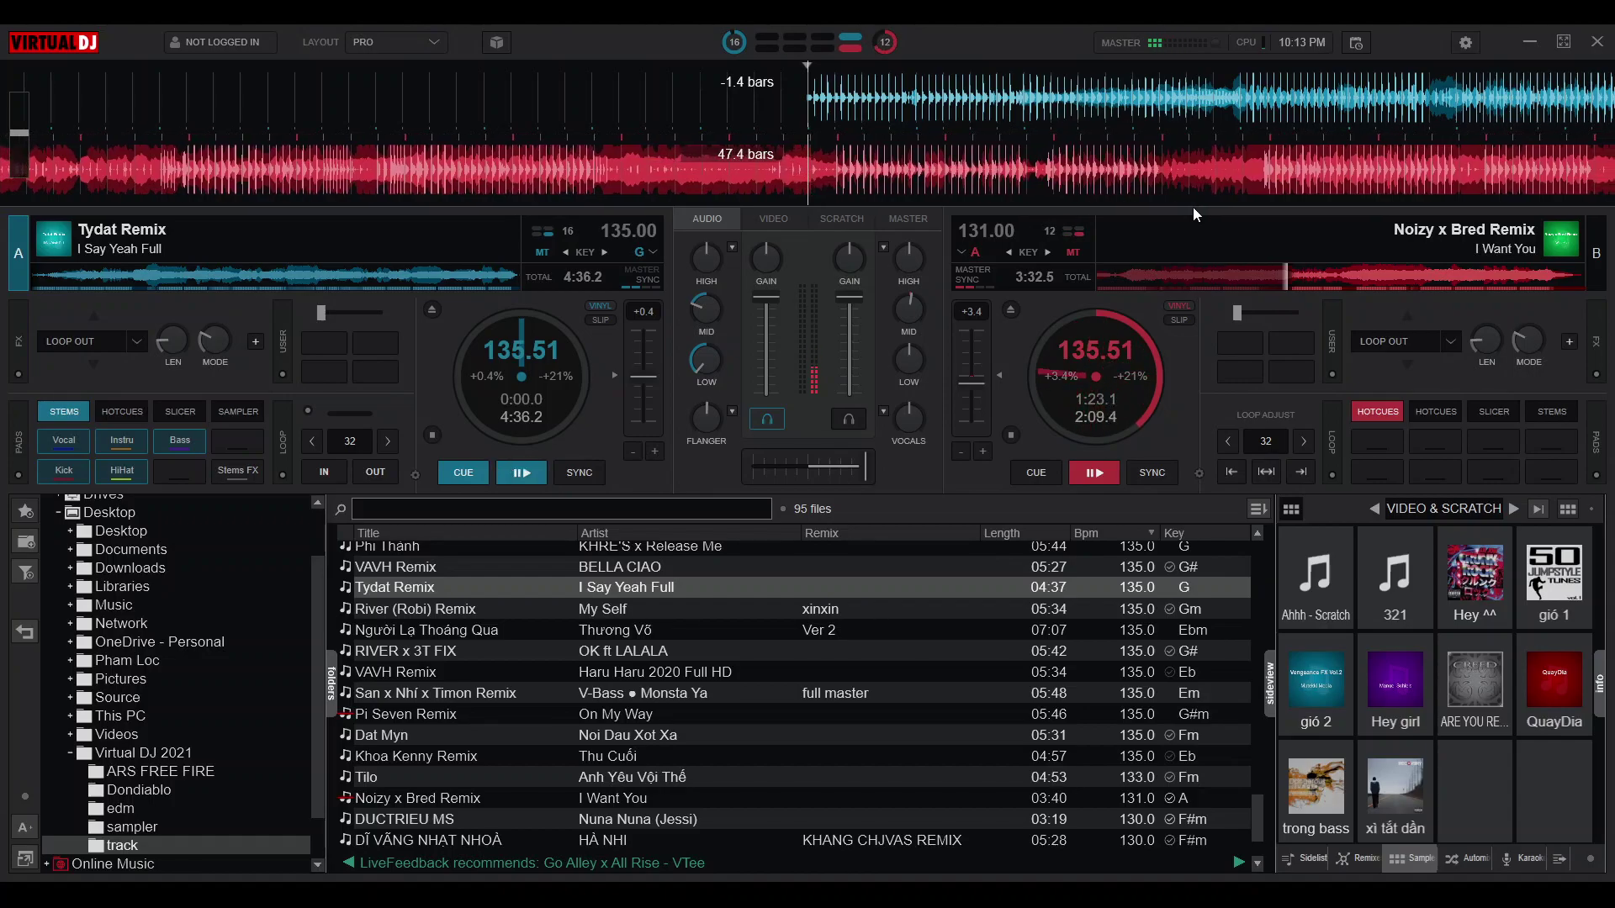
# Start I Say Yeah Full on deck A in time with I Want You and restore deck A's mid EQ
pyautogui.press('space')
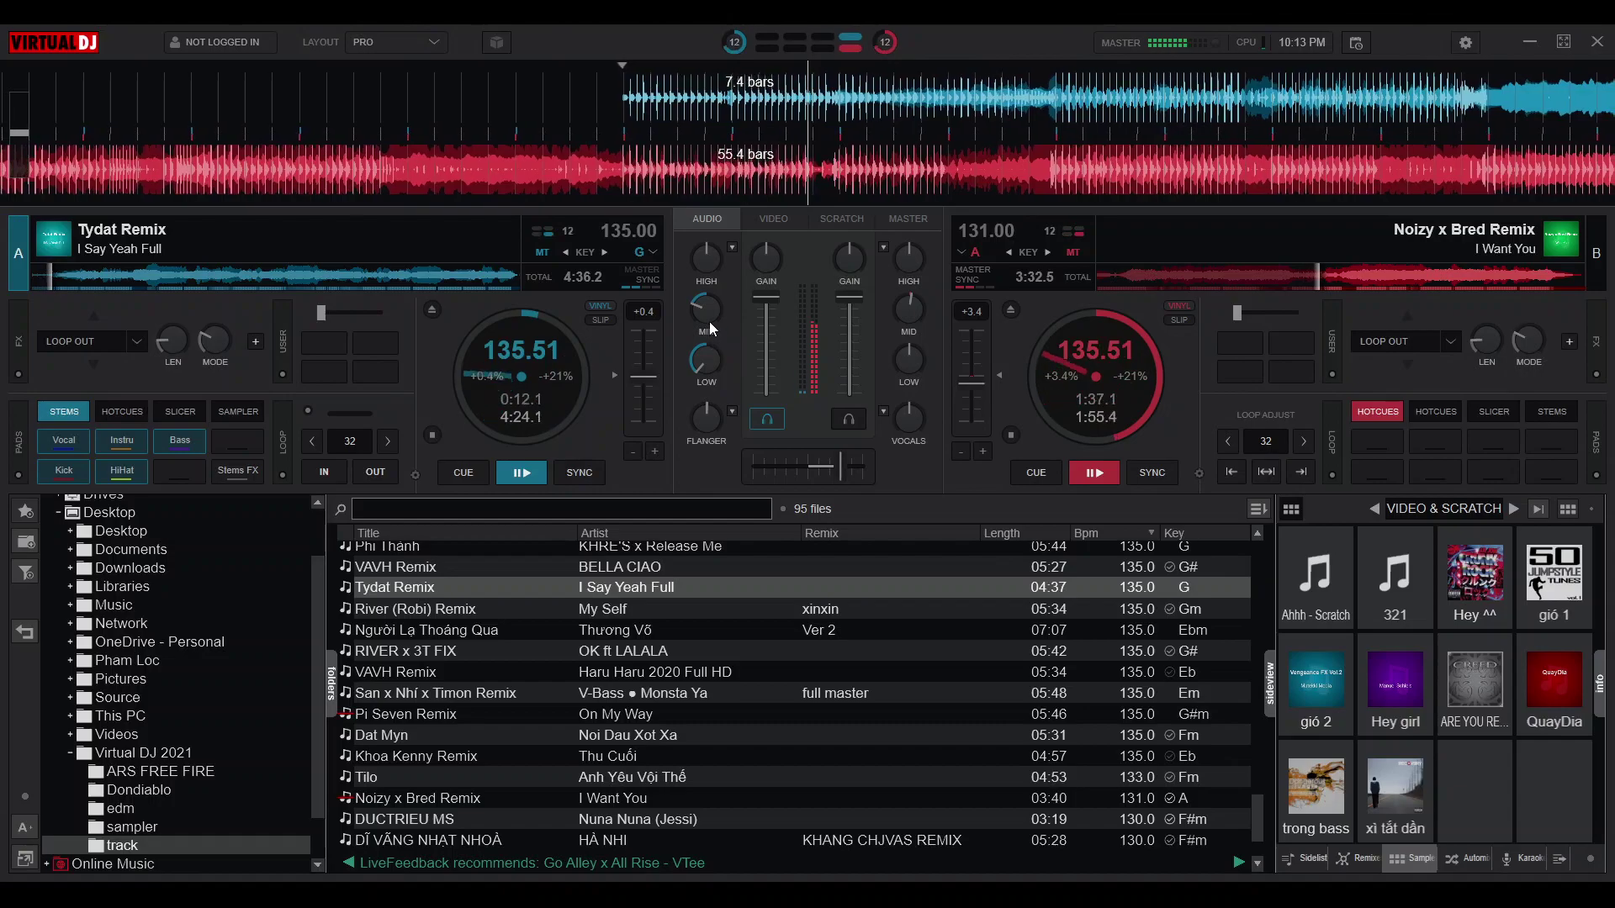
pyautogui.moveTo(706, 313); pyautogui.dragTo(707, 286)
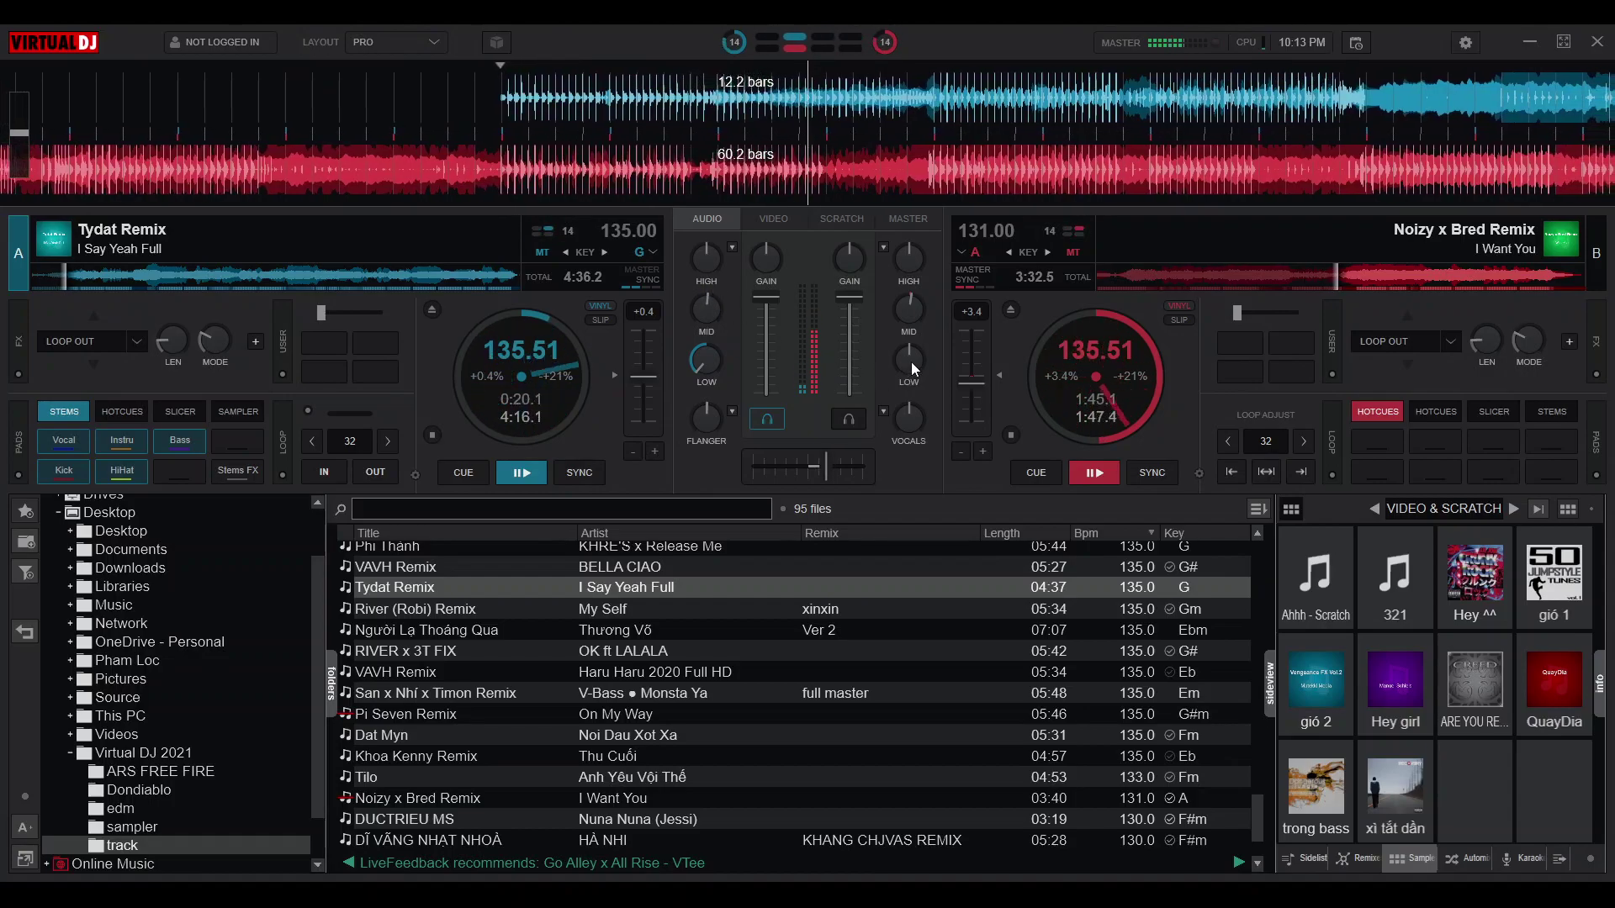
# Centre deck A's low EQ, cut deck B's mid and low EQ, and move the crossfader fully to deck A
pyautogui.moveTo(911, 366); pyautogui.dragTo(913, 377)
pyautogui.moveTo(910, 311); pyautogui.dragTo(906, 335)
pyautogui.doubleClick(711, 376)
pyautogui.moveTo(804, 471); pyautogui.dragTo(751, 471)
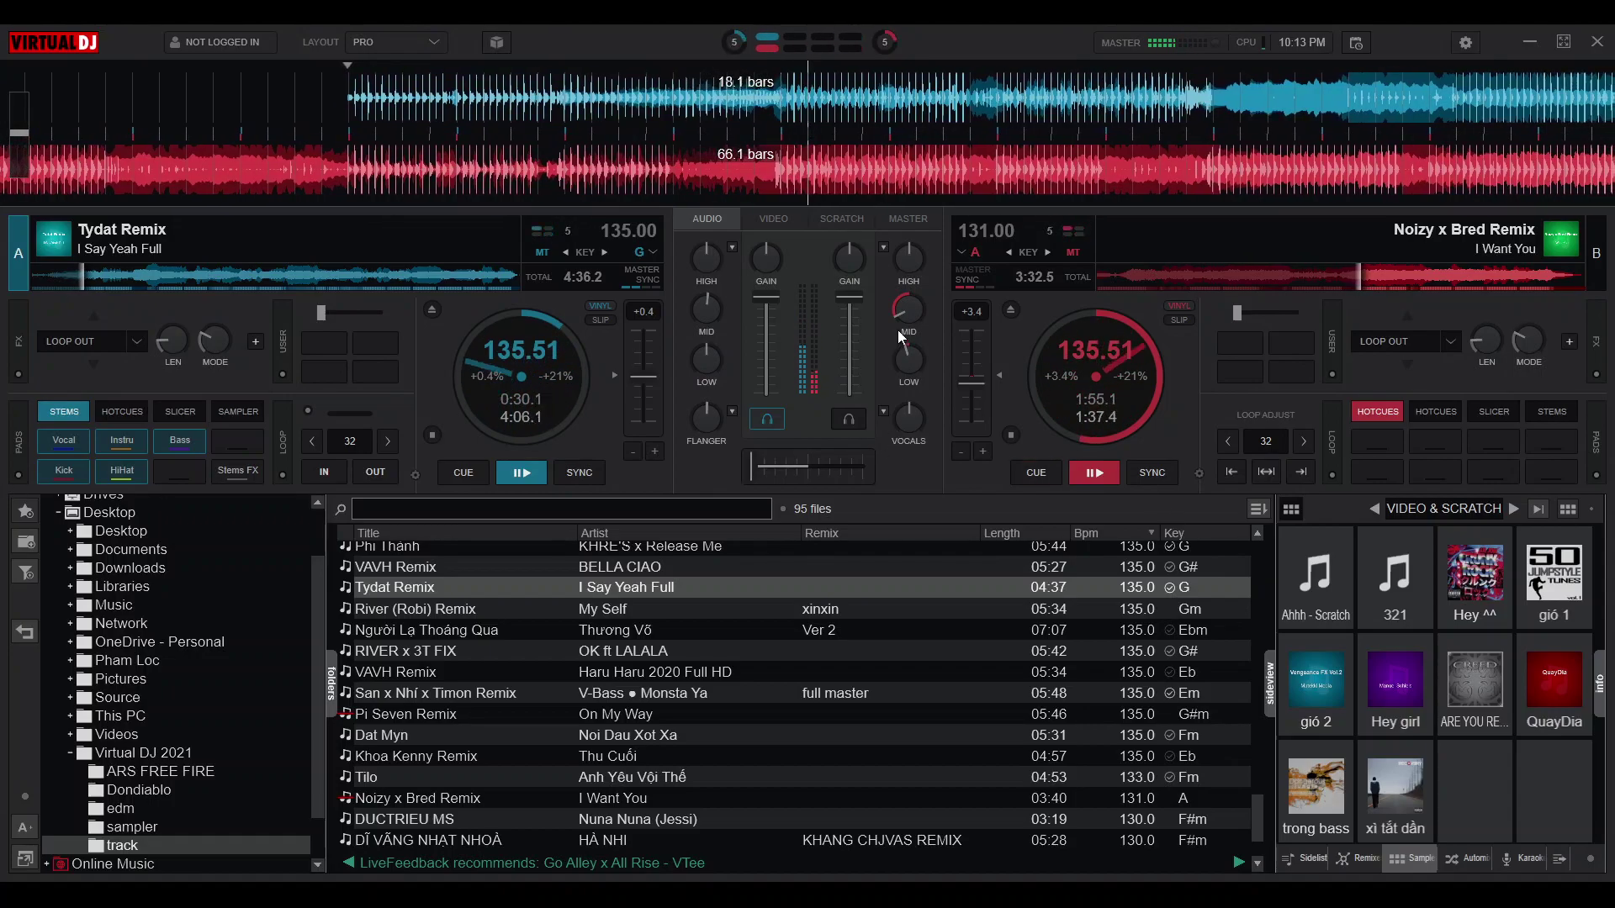
pyautogui.moveTo(910, 346); pyautogui.dragTo(917, 364)
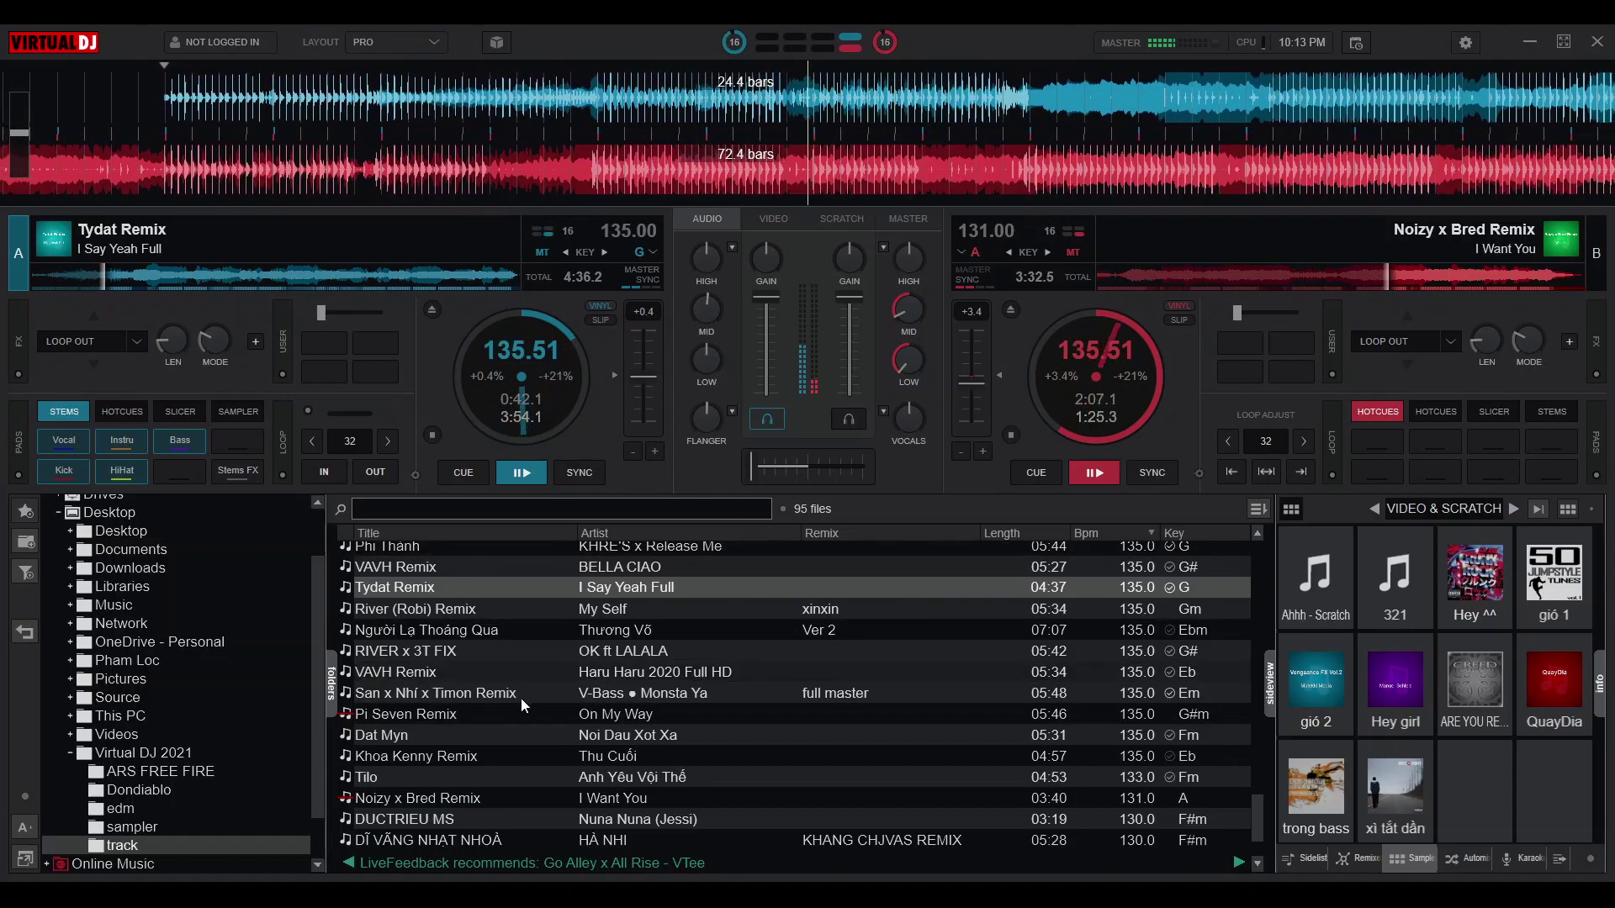
# Load the VAVH Remix track "Haru Haru 2020 Full HD" onto deck B and reset deck A's Flanger control to centre
pyautogui.moveTo(578, 678); pyautogui.dragTo(1147, 328)
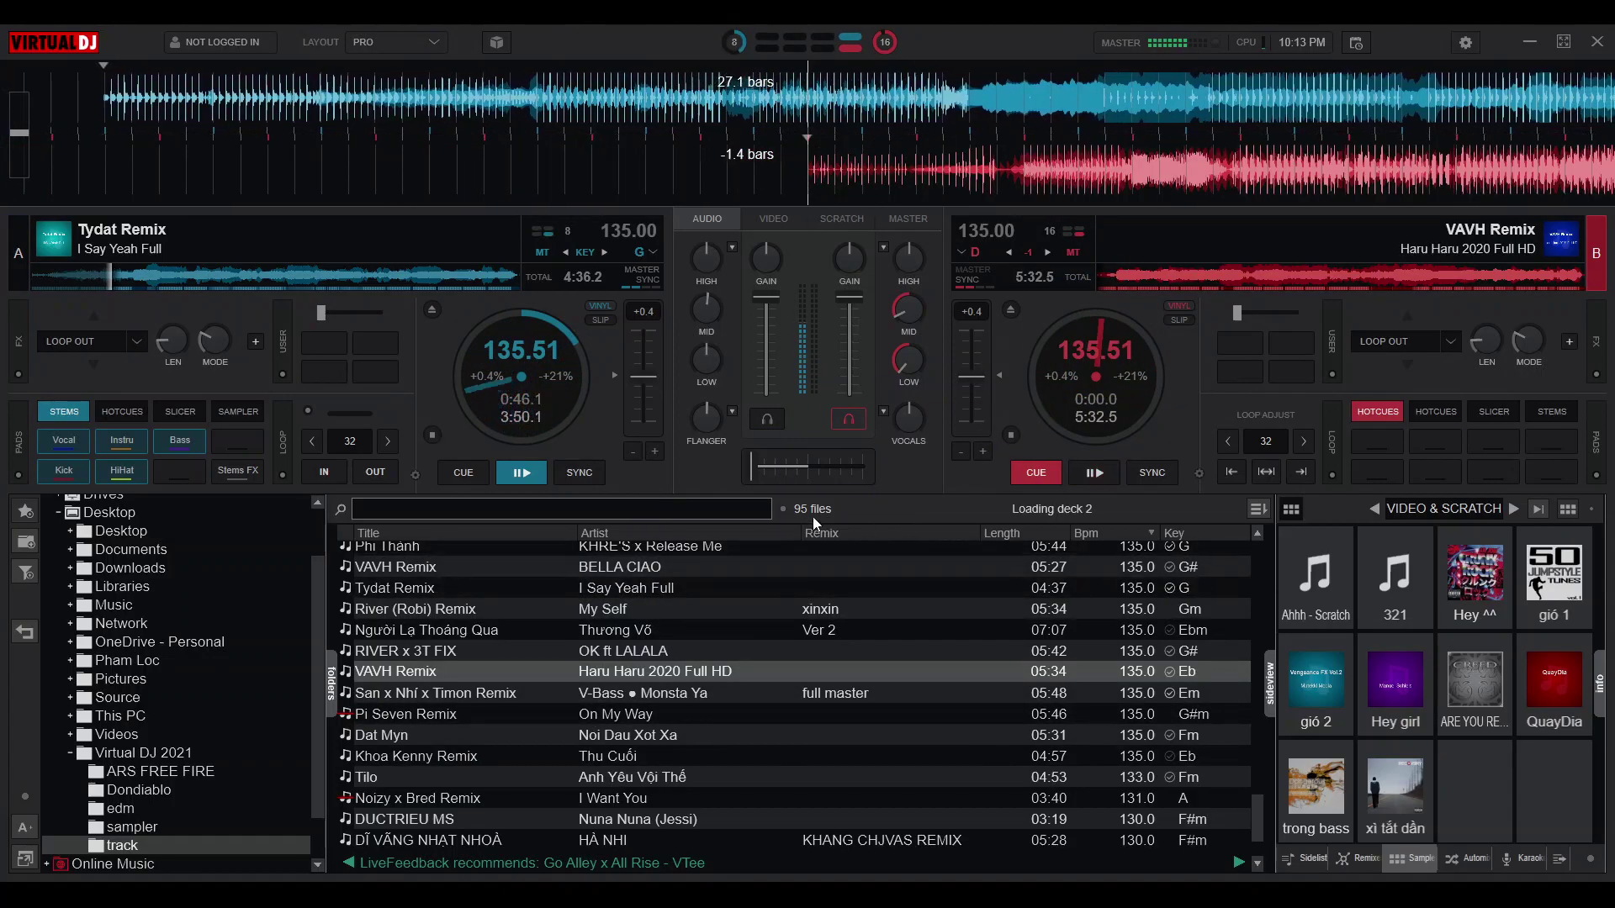
pyautogui.scroll(2, 999, 183)
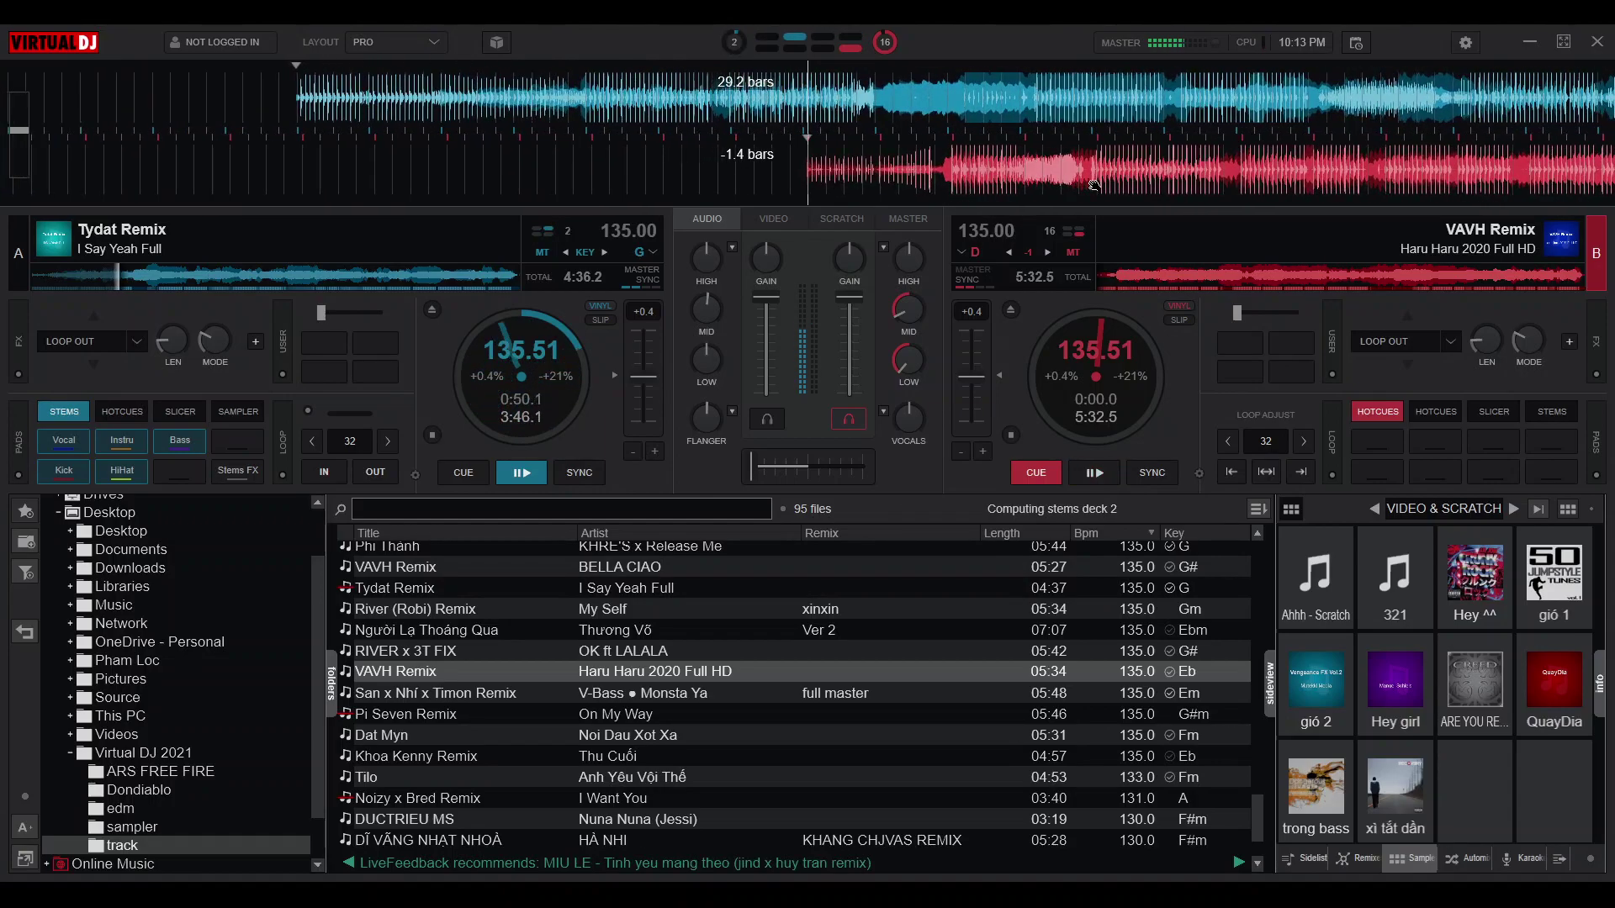
pyautogui.scroll(1, 1105, 187)
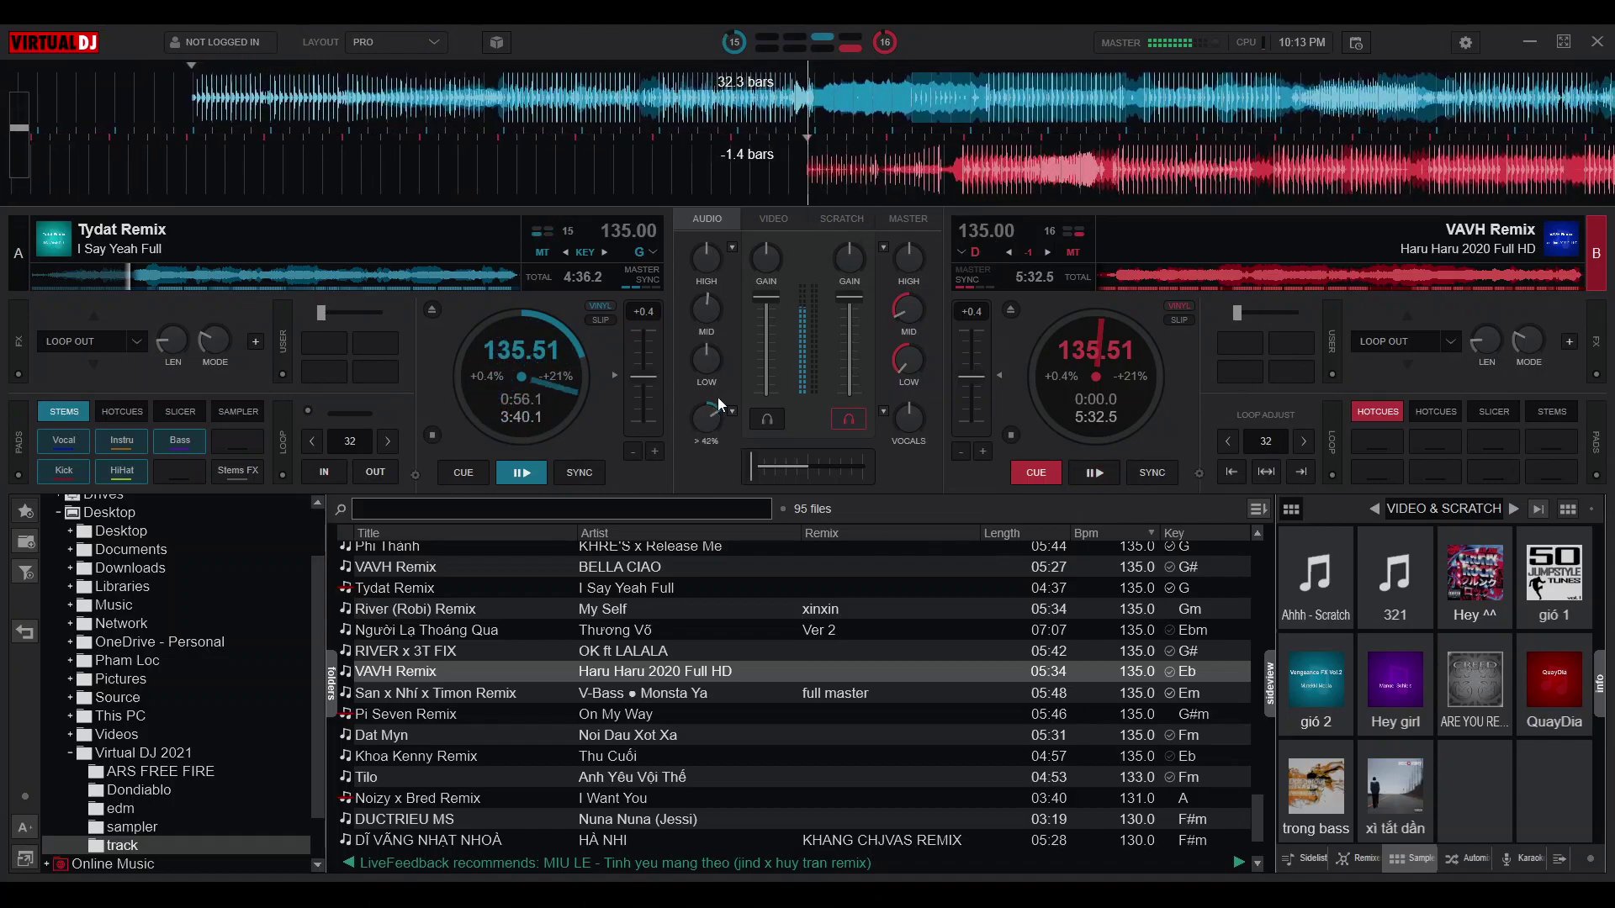
pyautogui.doubleClick(718, 426)
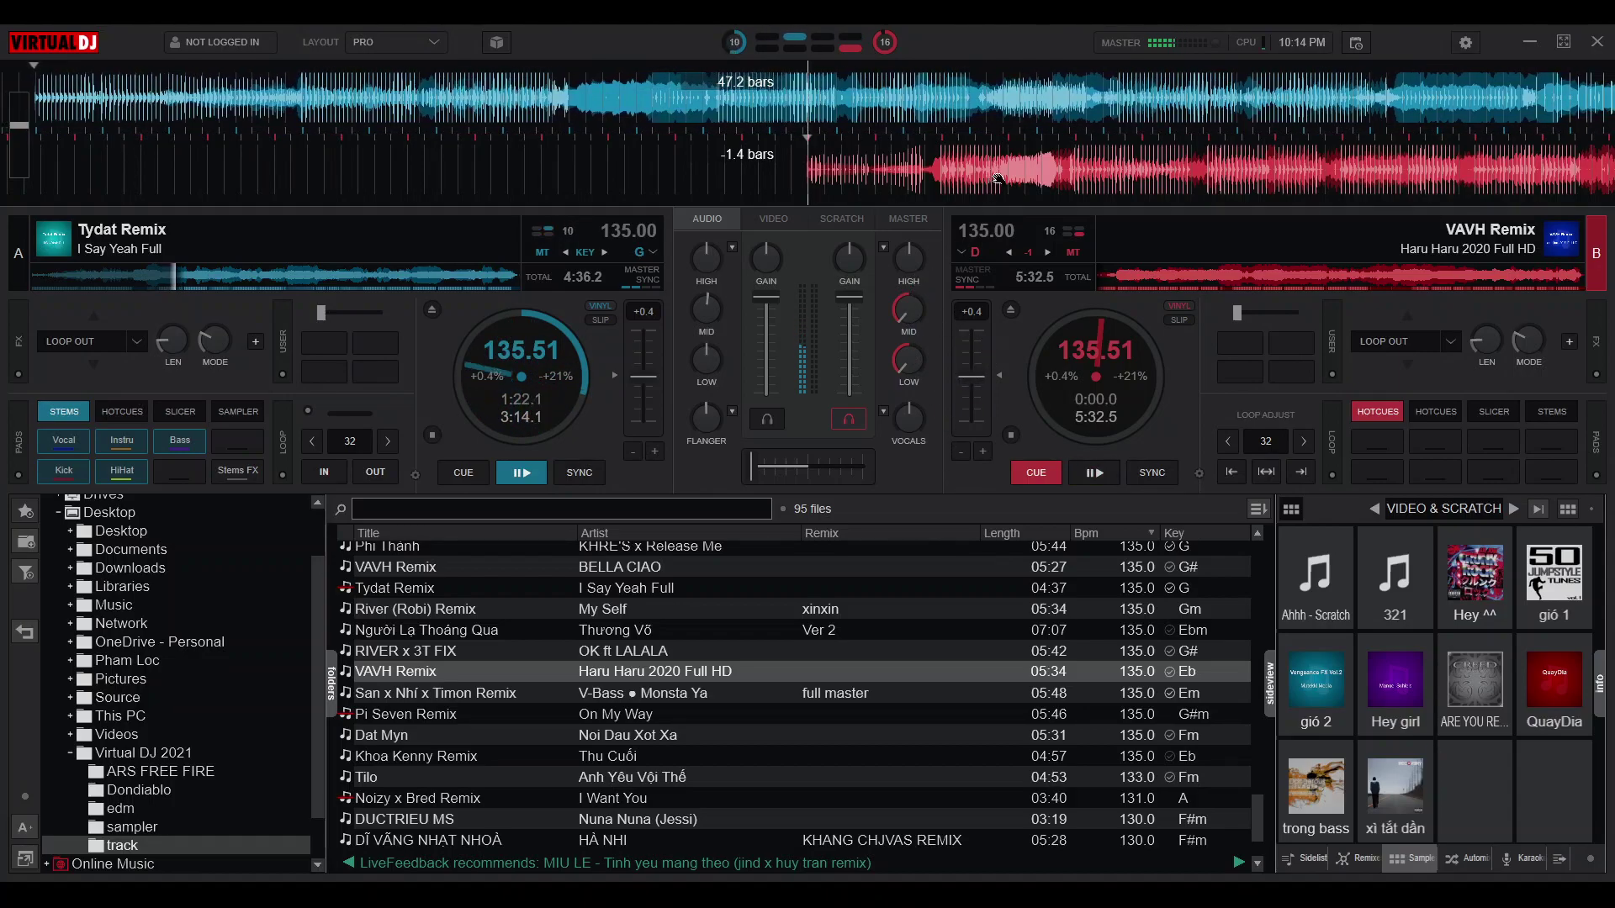
pyautogui.scroll(1, 1001, 179)
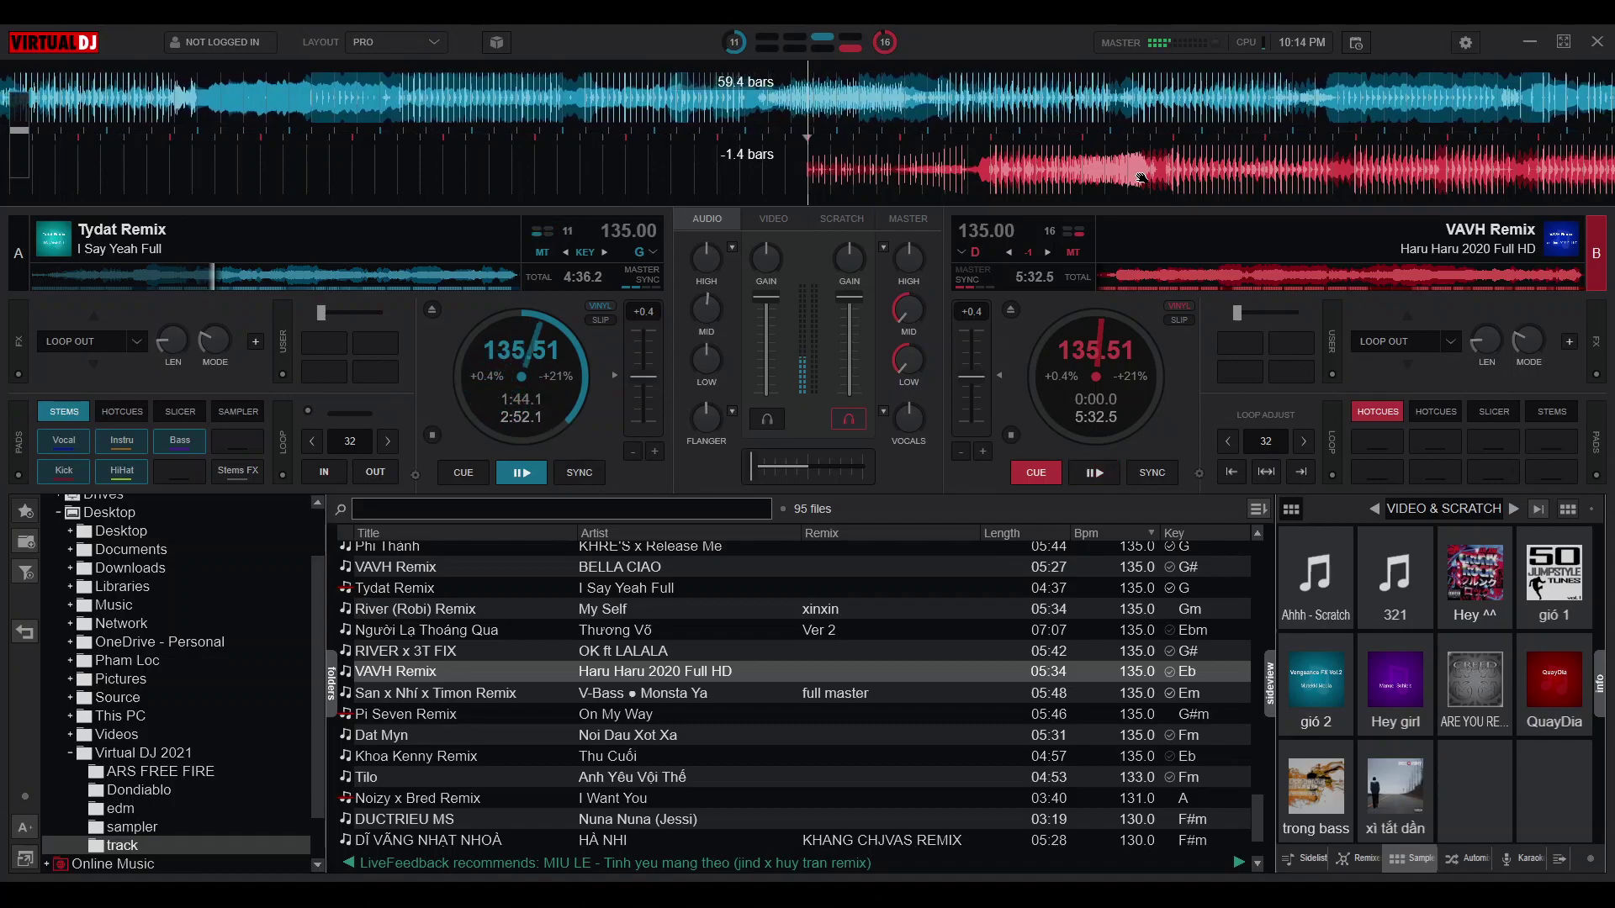
# Bring in Haru Haru 2020 Full HD on deck B, restoring its mid and low EQ and moving the crossfader fully to deck B
pyautogui.moveTo(1141, 178); pyautogui.dragTo(1278, 172)
pyautogui.press('space')
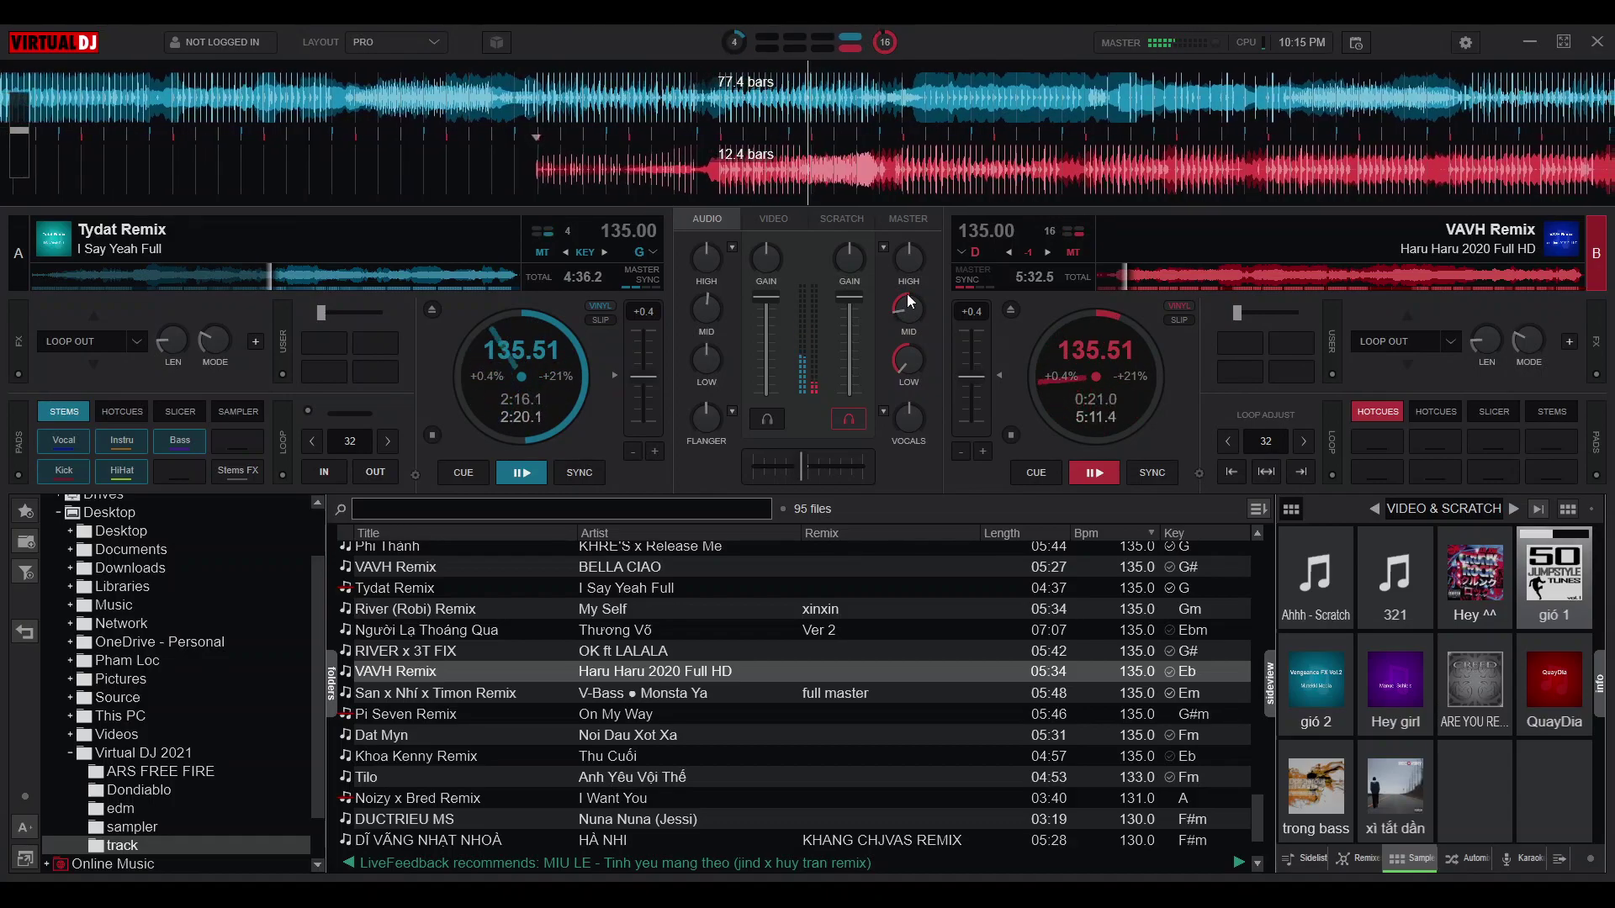
pyautogui.moveTo(907, 286); pyautogui.dragTo(917, 260)
pyautogui.doubleClick(916, 358)
pyautogui.moveTo(805, 474); pyautogui.dragTo(862, 474)
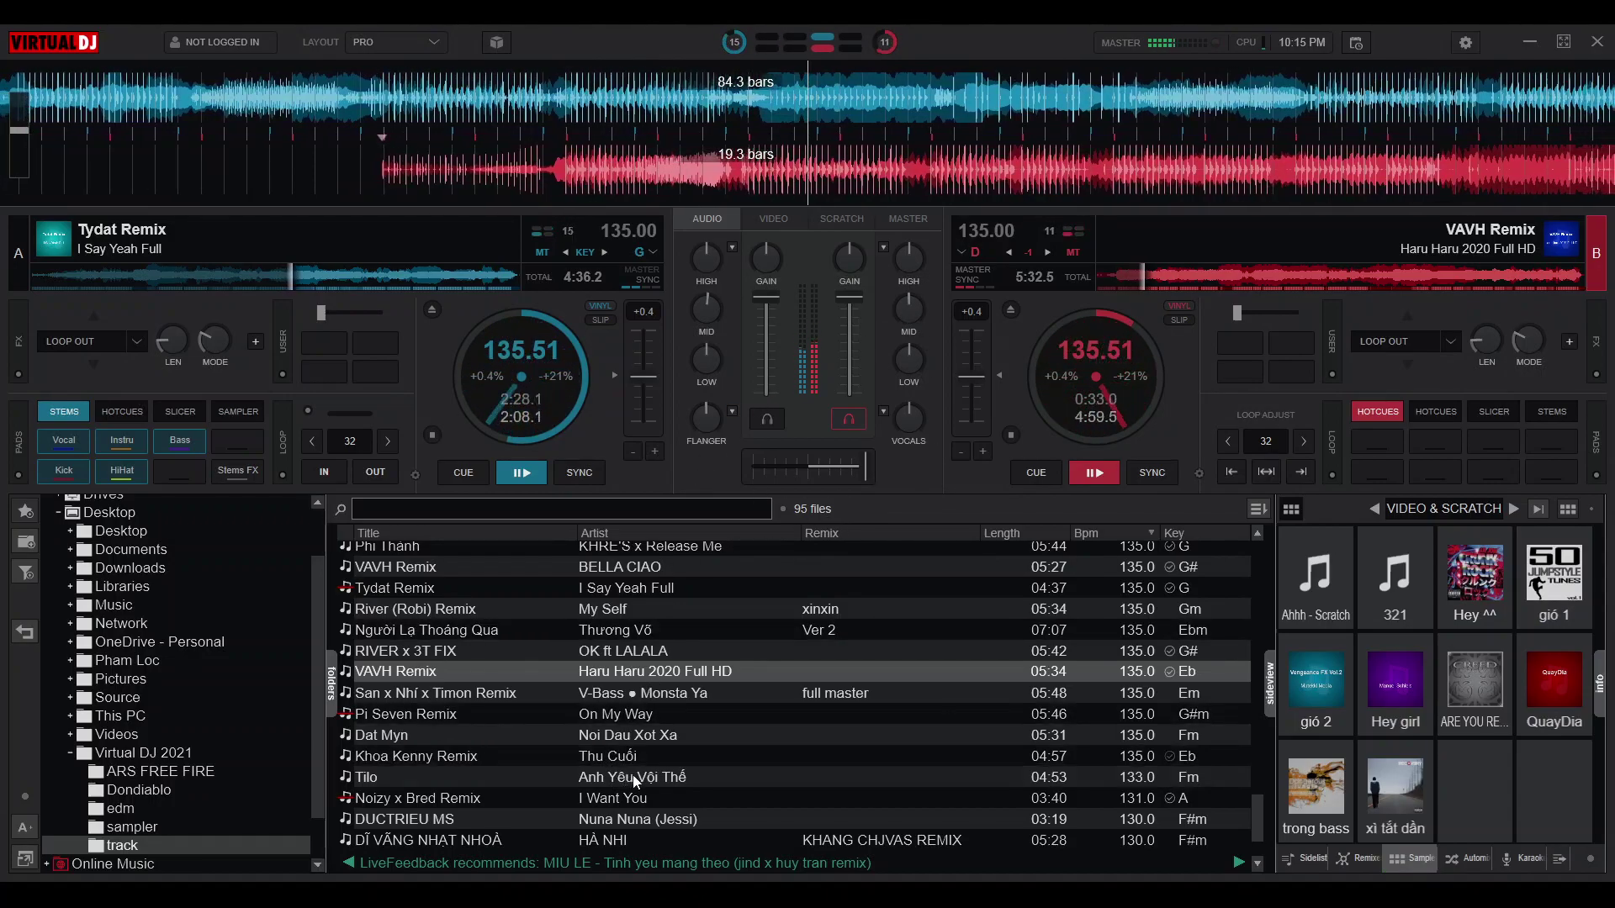
# Load the Đạt Myn RMX track "The Way After Dark" onto deck A
pyautogui.scroll(-2, 740, 729)
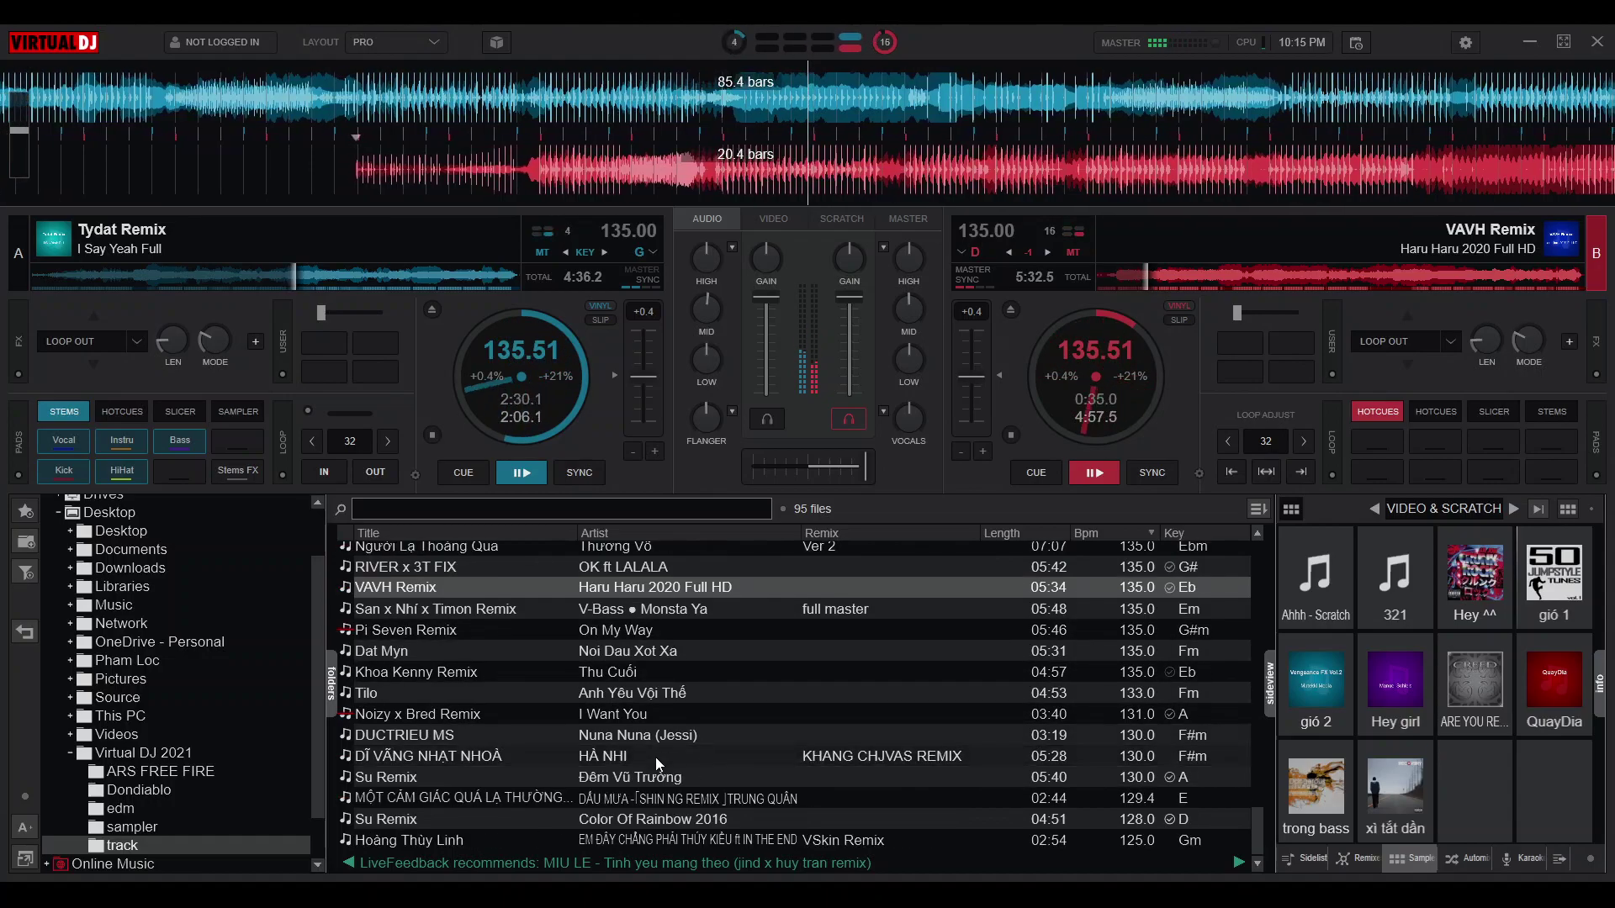
pyautogui.scroll(8, 668, 754)
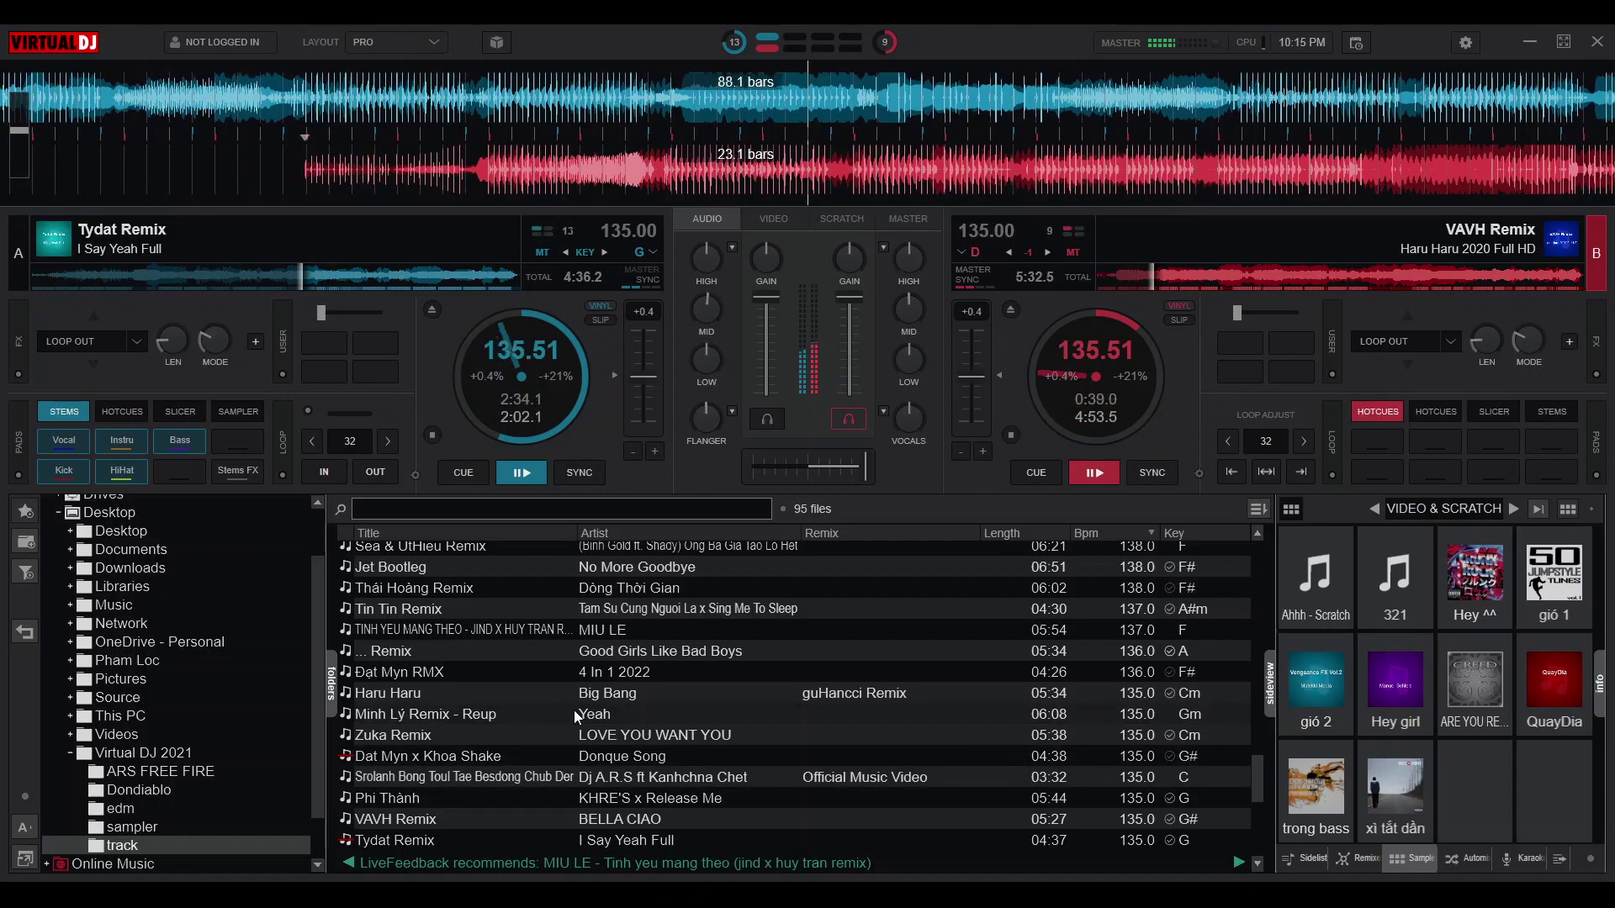
pyautogui.scroll(2, 633, 749)
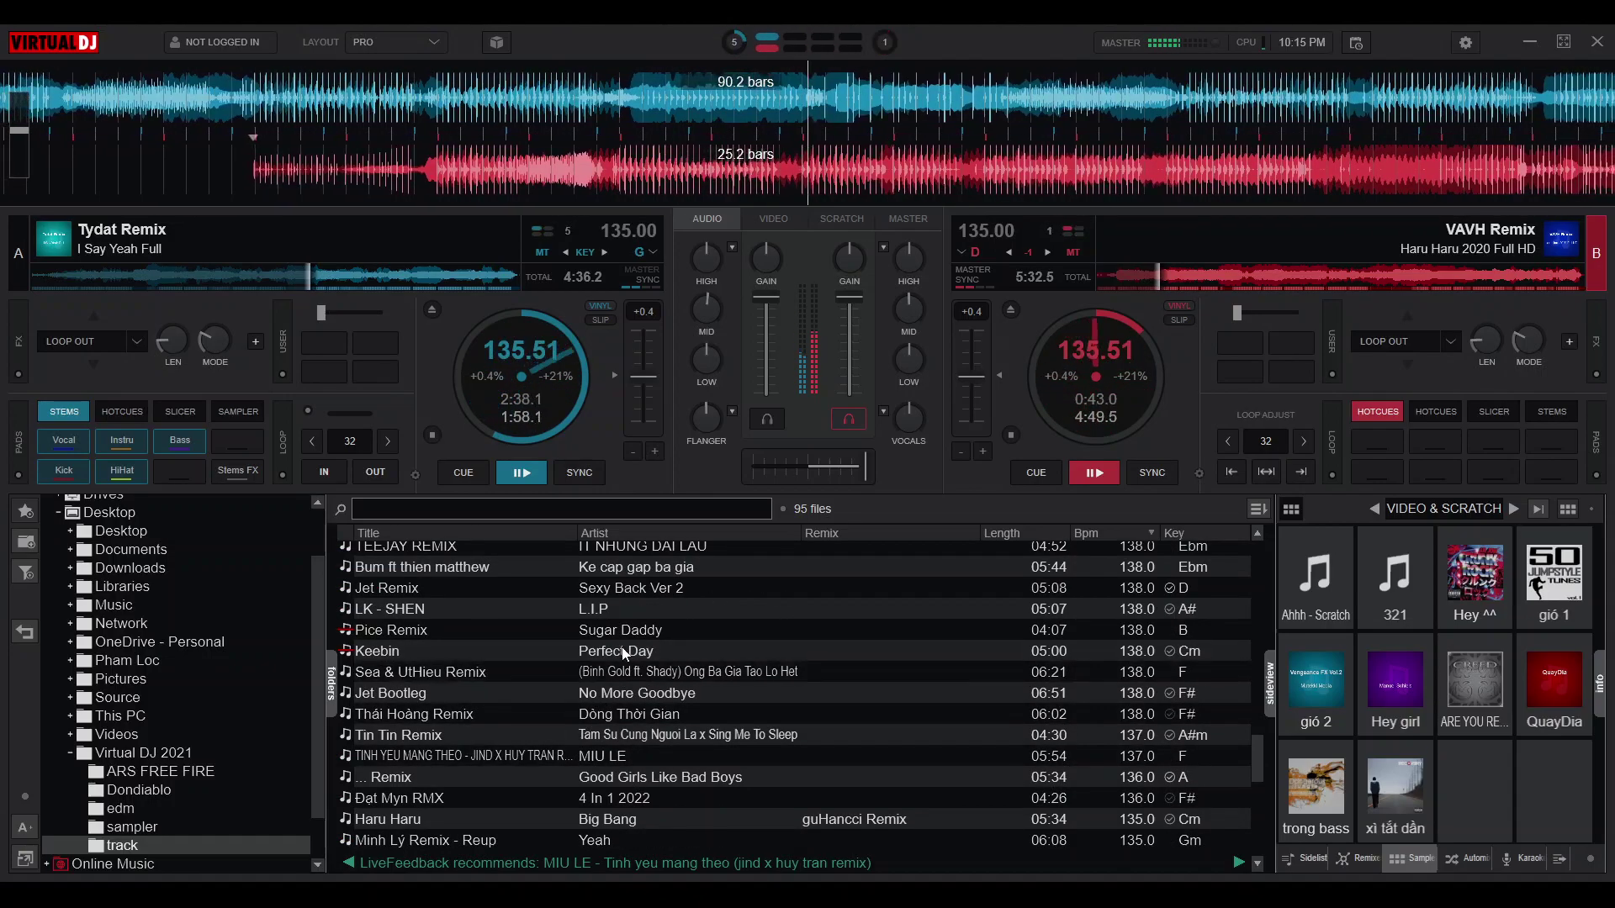
pyautogui.scroll(6, 638, 592)
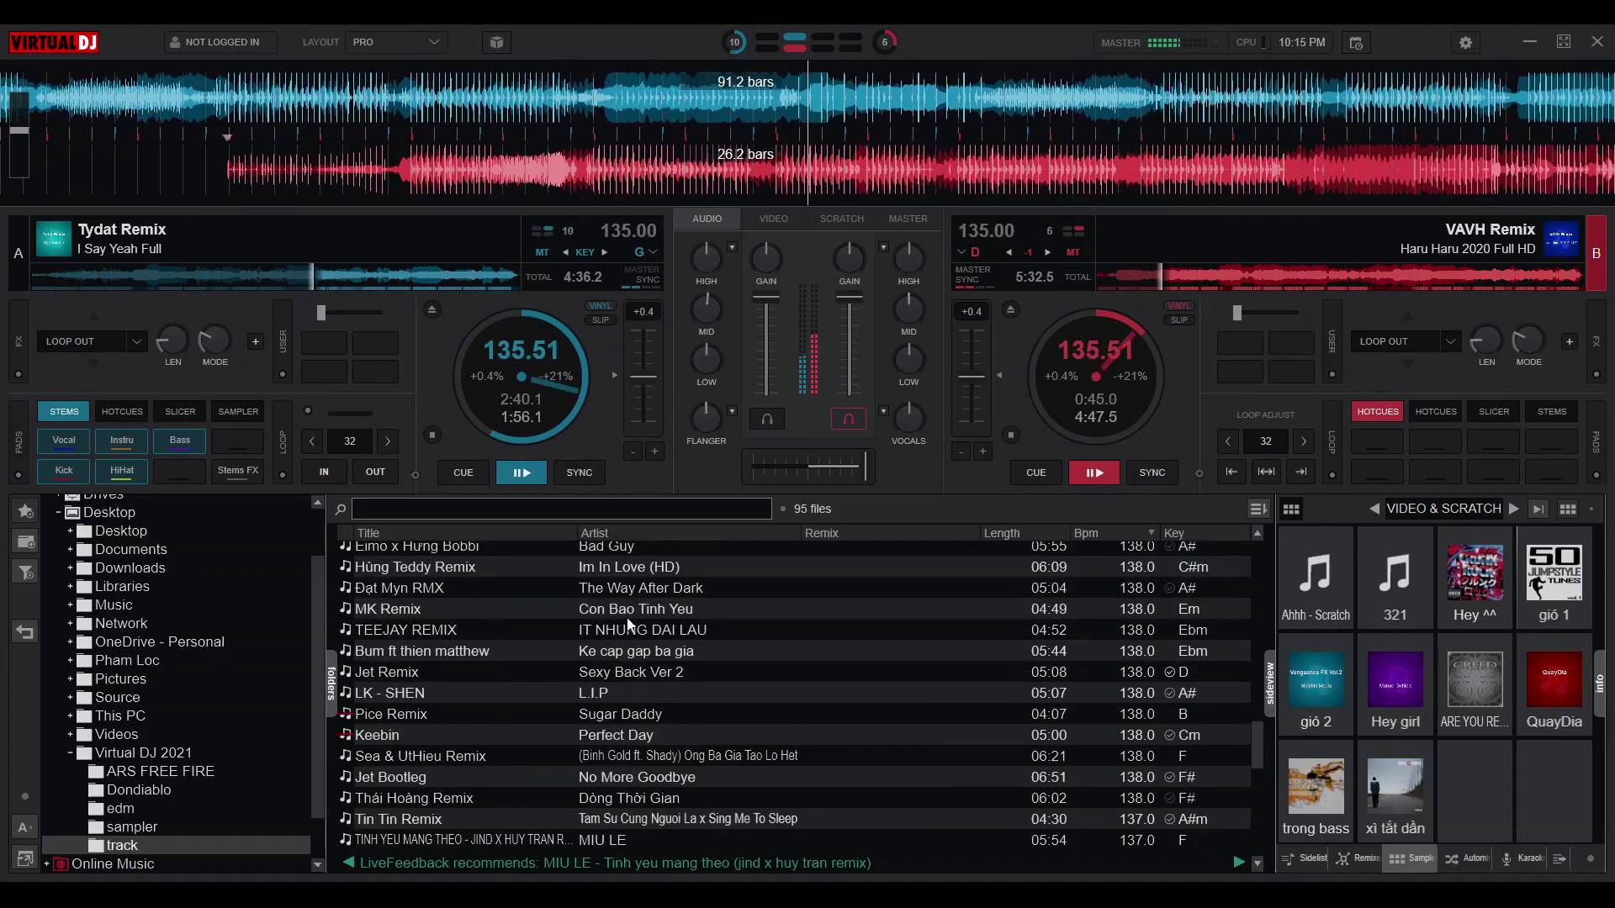
pyautogui.click(589, 630)
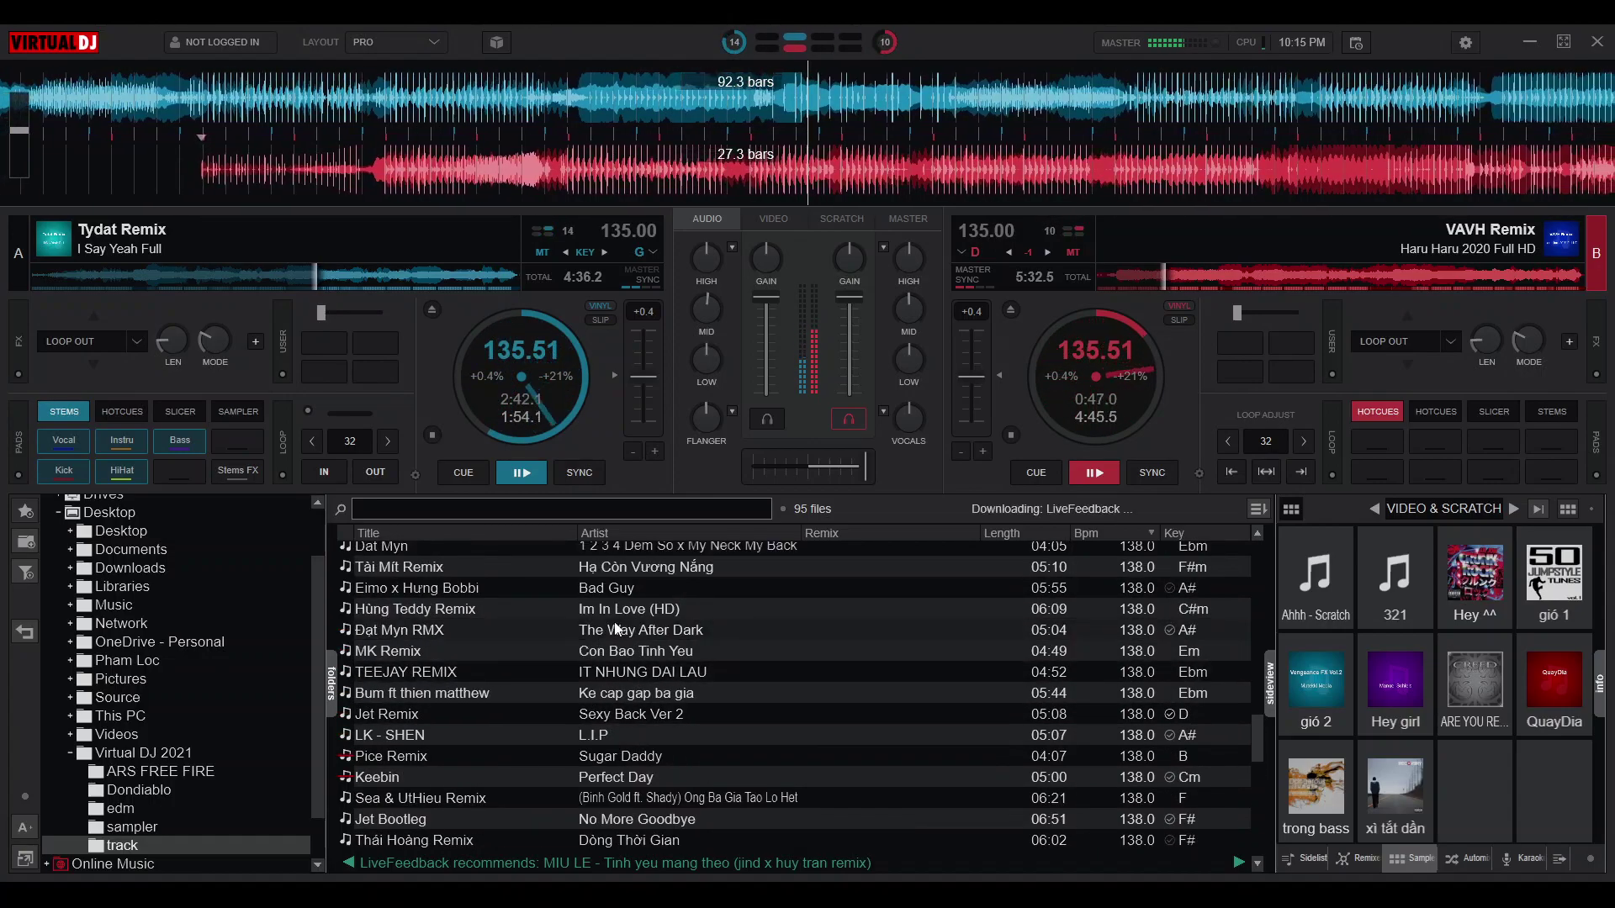
pyautogui.moveTo(589, 630); pyautogui.dragTo(471, 328)
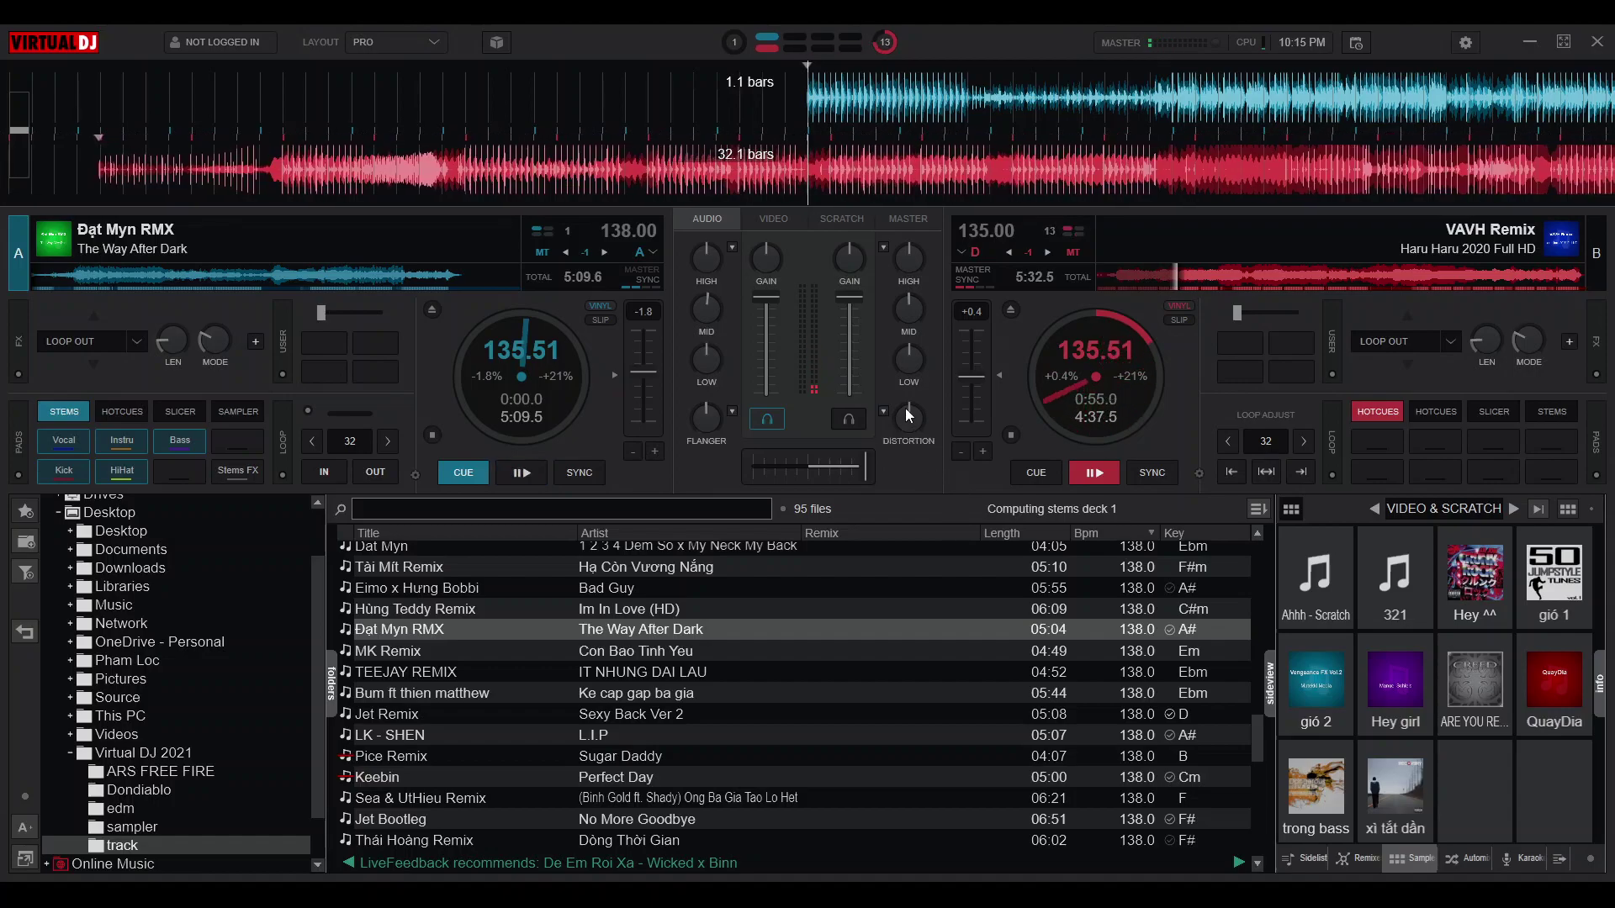
# Set deck B's filter effect to Flanger and cut deck A's low and mid EQ
pyautogui.click(884, 412)
pyautogui.click(884, 411)
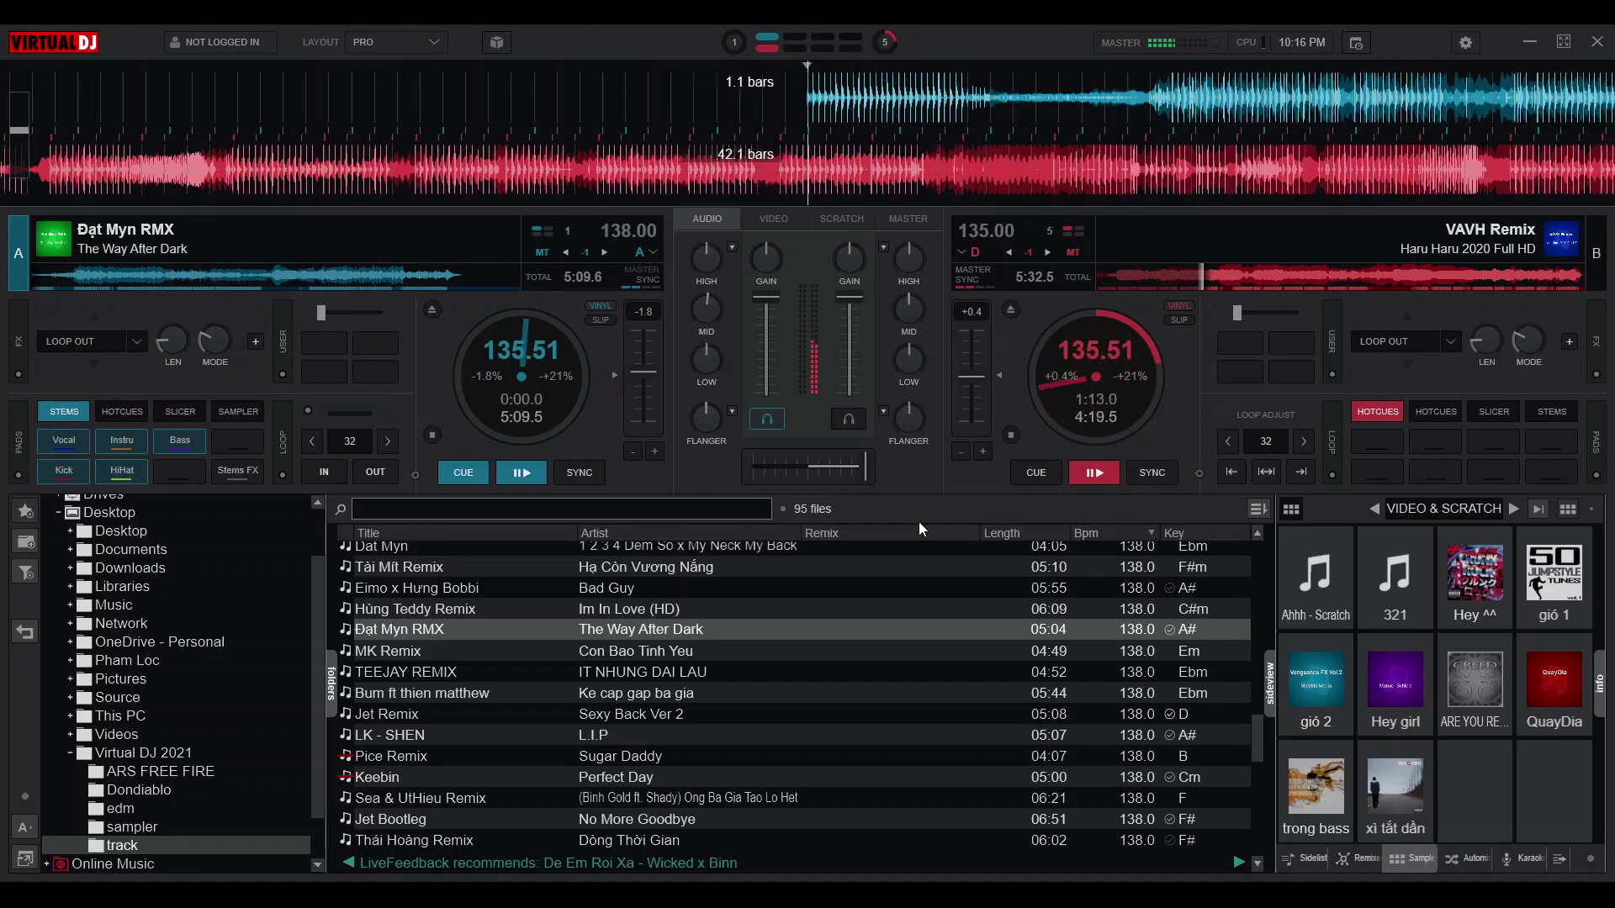
pyautogui.moveTo(706, 359); pyautogui.dragTo(711, 376)
pyautogui.moveTo(706, 309); pyautogui.dragTo(708, 351)
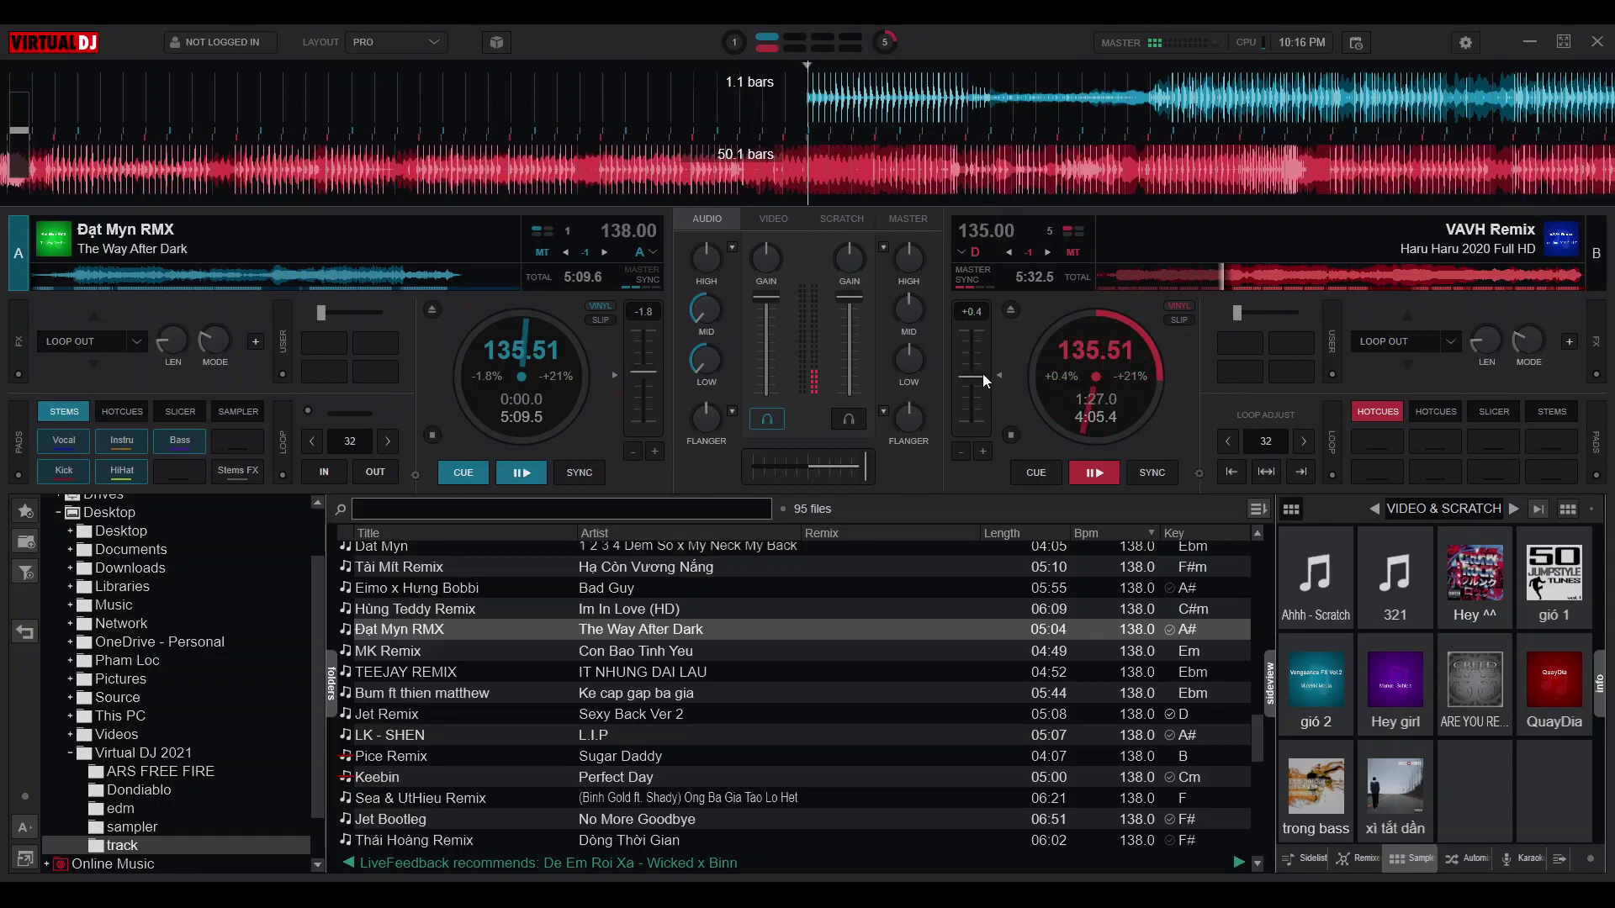
# Raise deck B's tempo to 137.03 BPM and sync deck A to it
pyautogui.moveTo(982, 373); pyautogui.dragTo(983, 376)
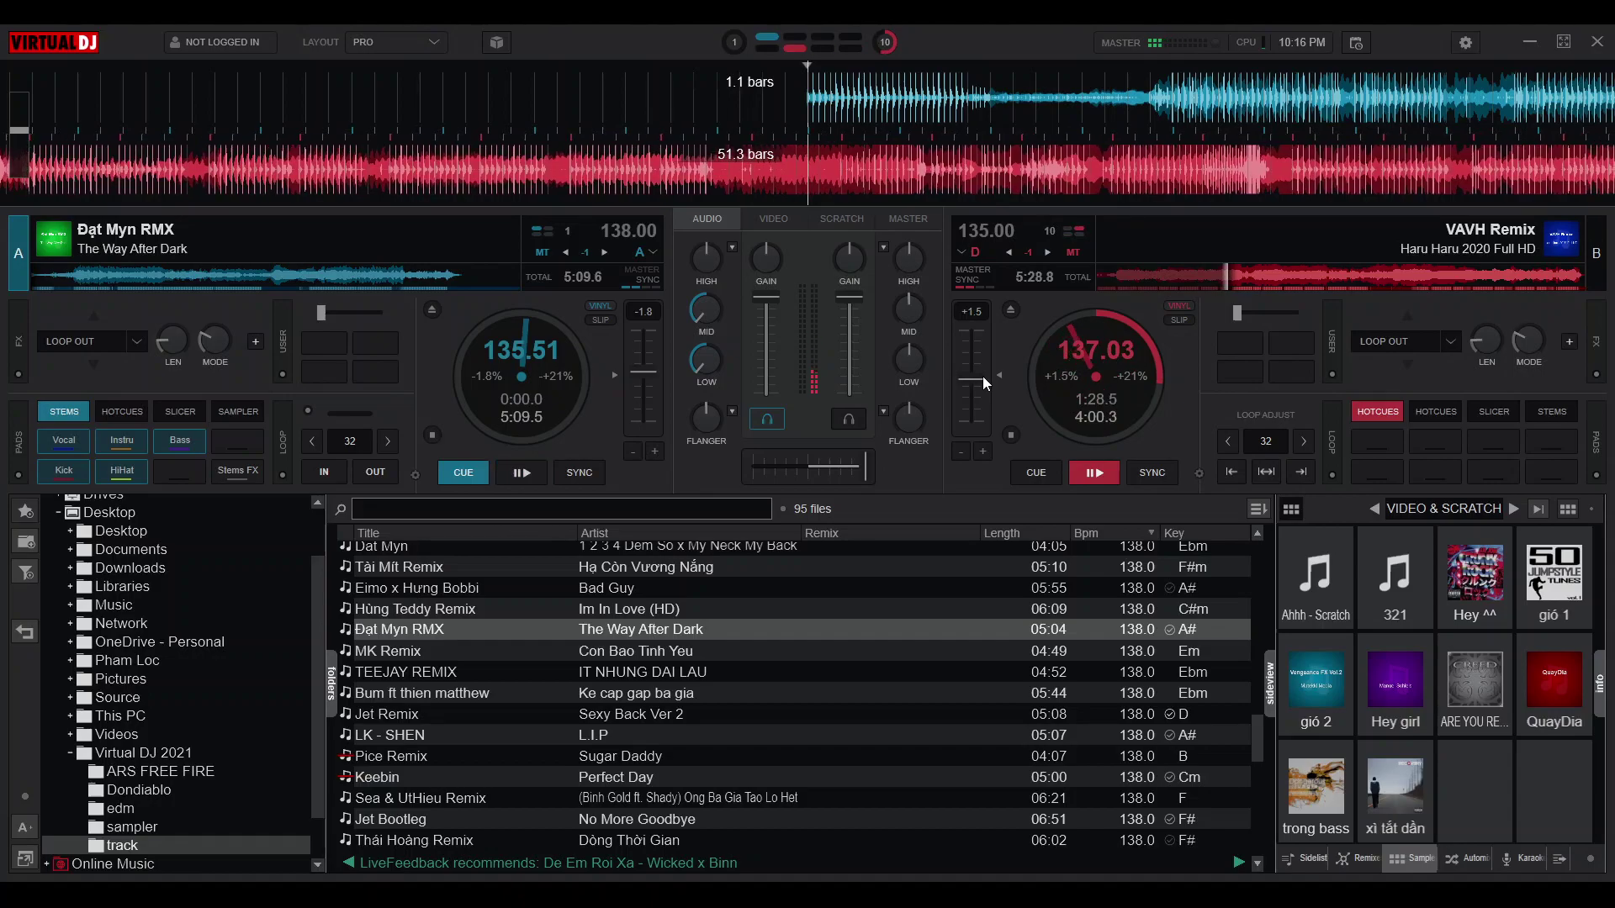
pyautogui.click(592, 473)
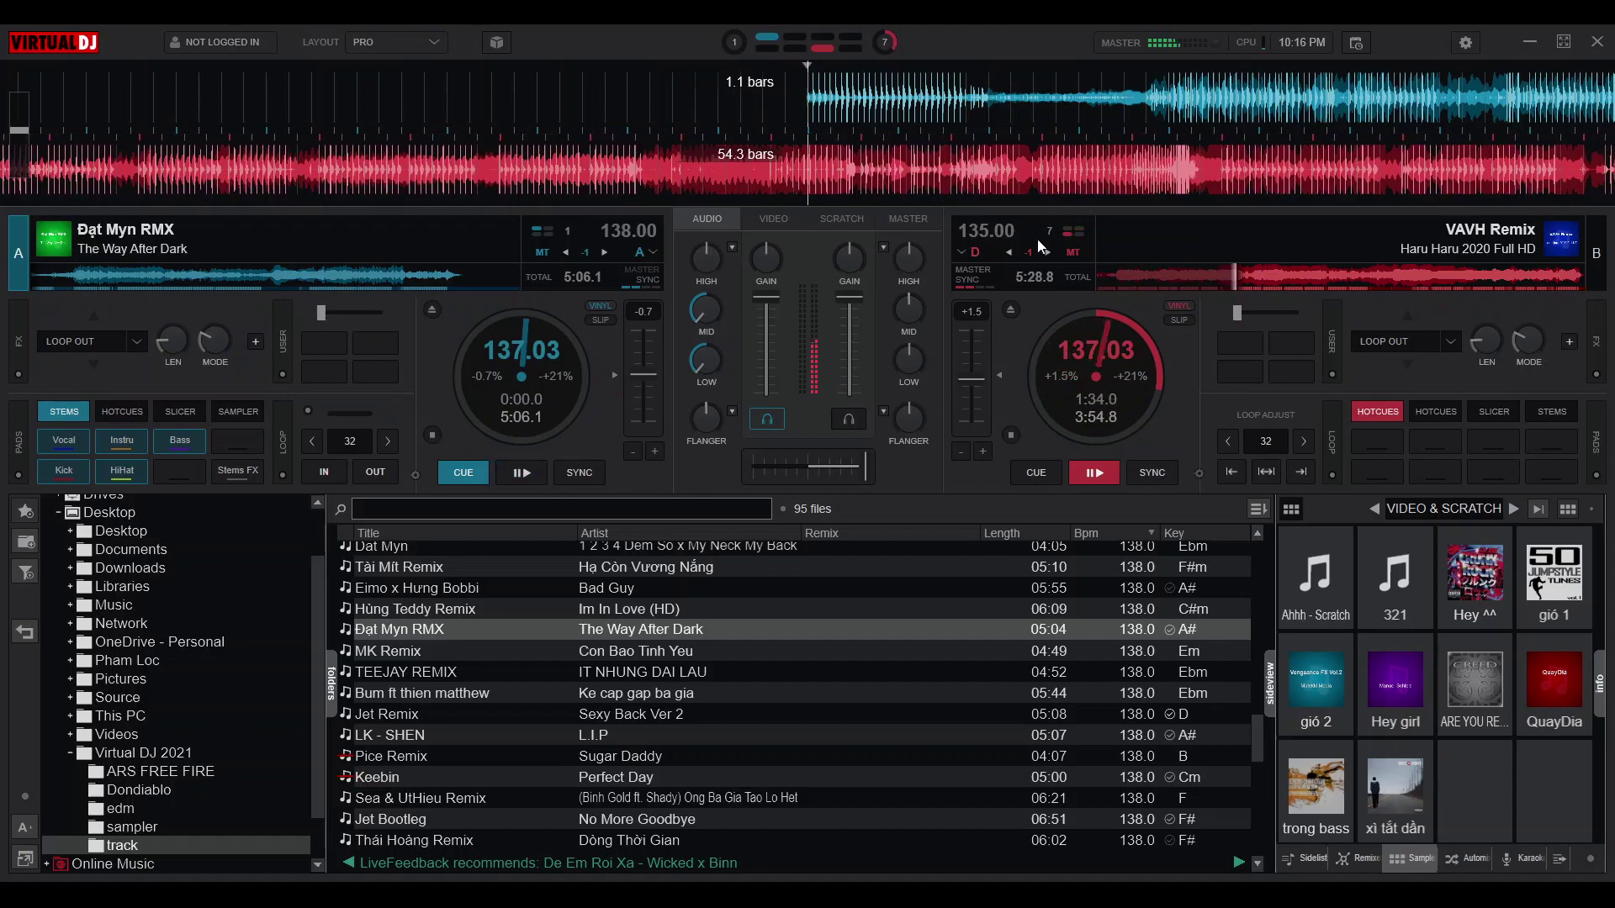
# Apply brief Flanger sweeps to Haru Haru 2020 on deck B and return the effect control to centre
pyautogui.moveTo(909, 417)
pyautogui.mouseDown()
pyautogui.moveTo(910, 402)
pyautogui.moveTo(910, 416)
pyautogui.mouseUp()
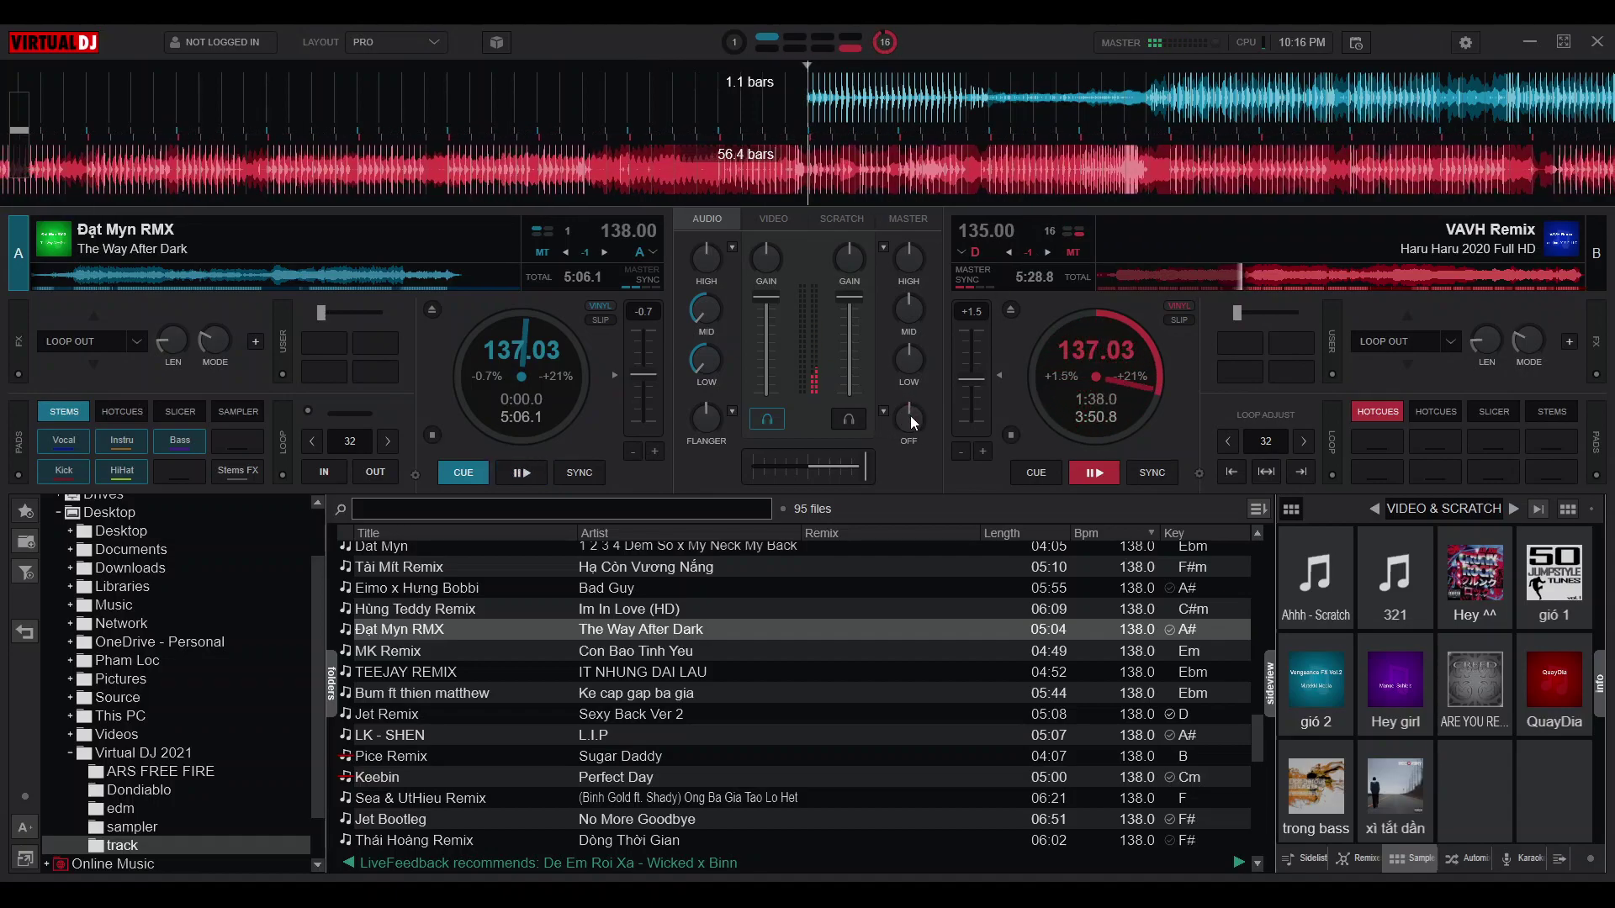
pyautogui.scroll(-2, 1009, 187)
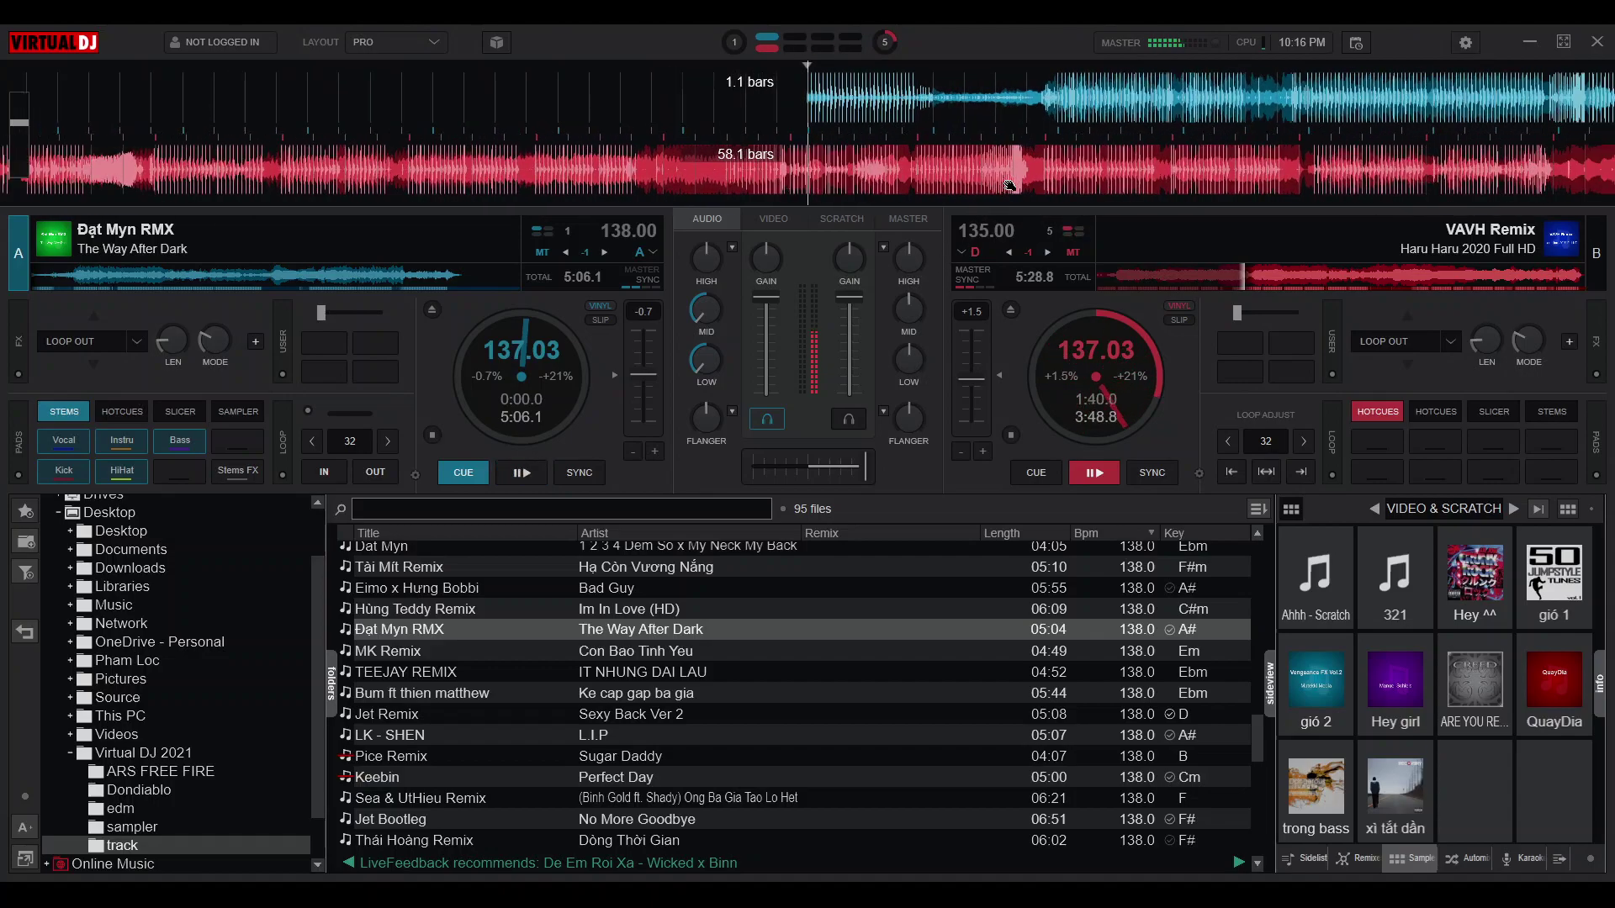
pyautogui.scroll(-2, 1009, 187)
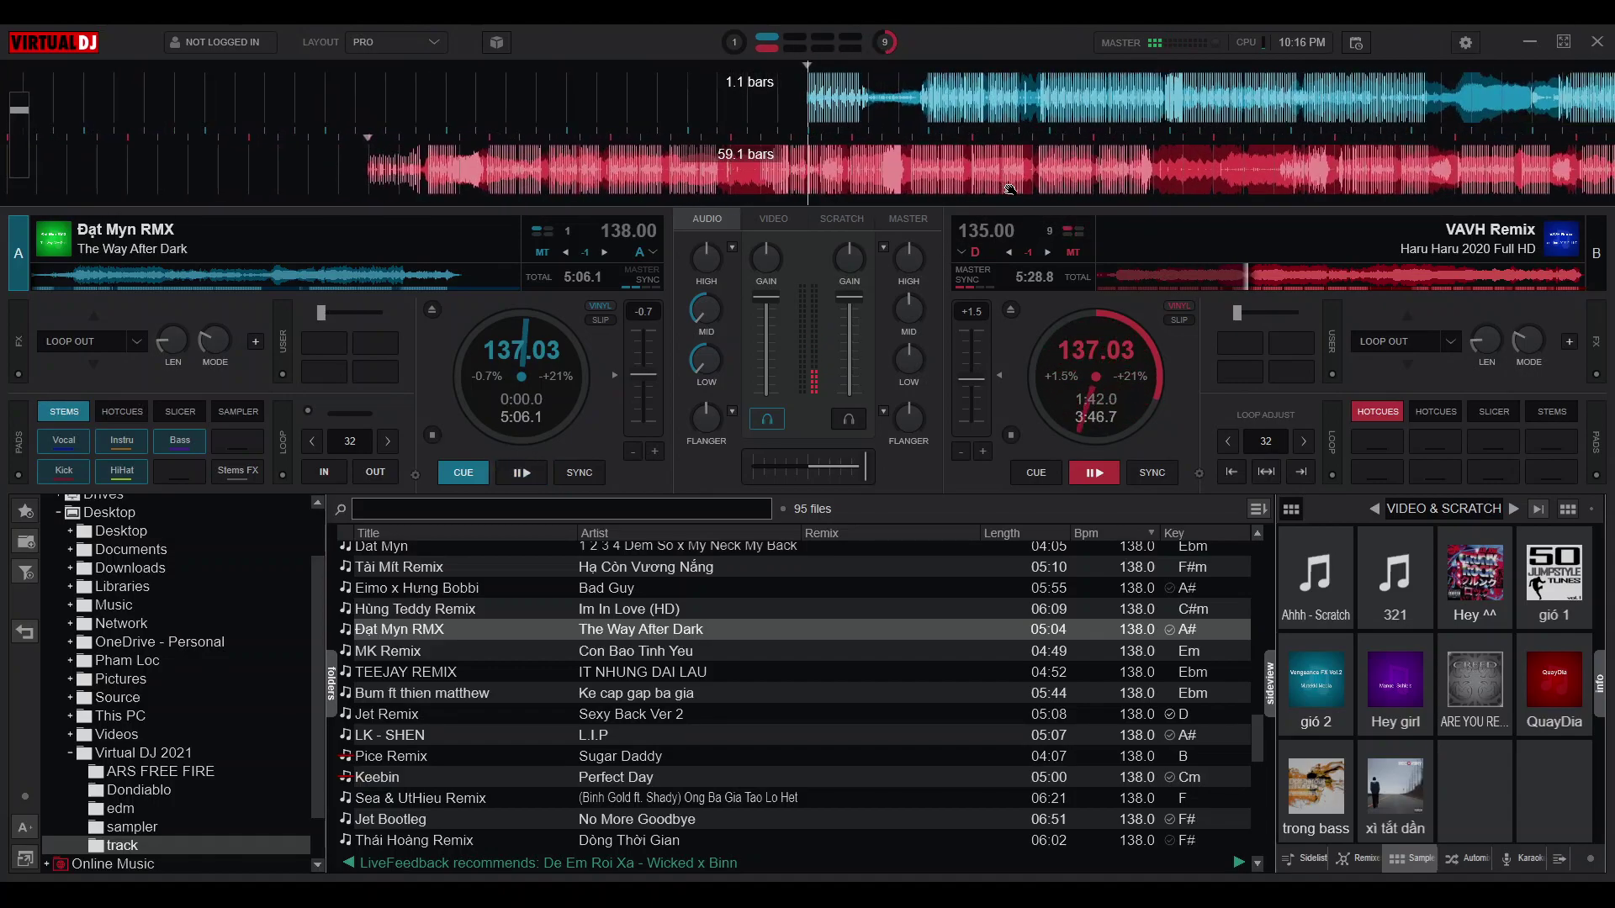
pyautogui.scroll(-1, 1009, 176)
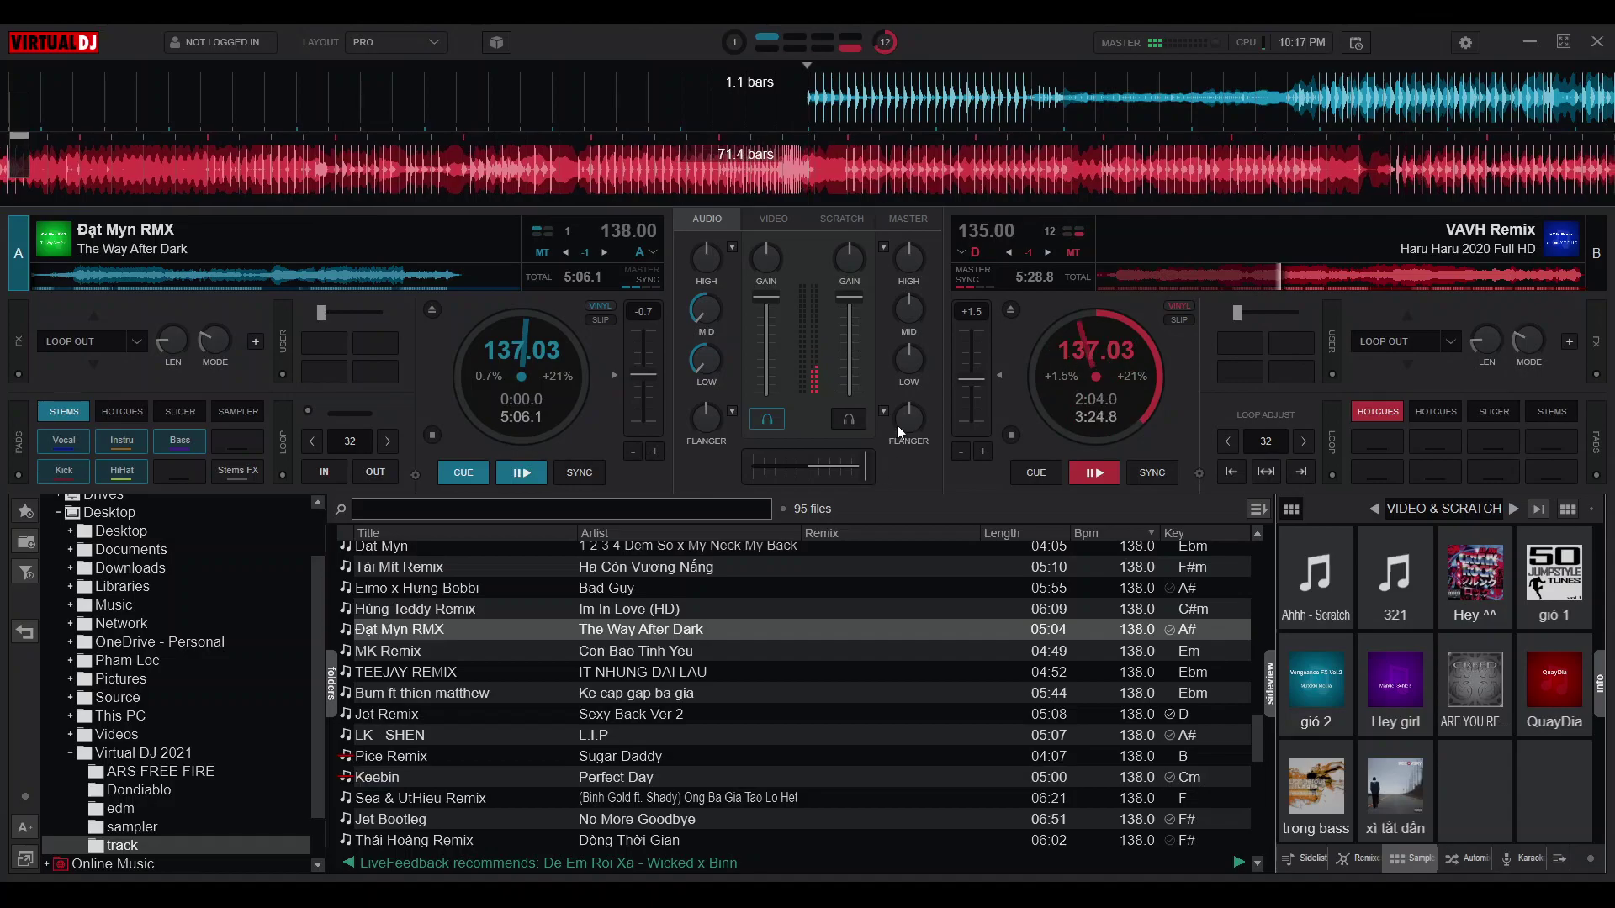
pyautogui.moveTo(908, 420); pyautogui.dragTo(912, 429)
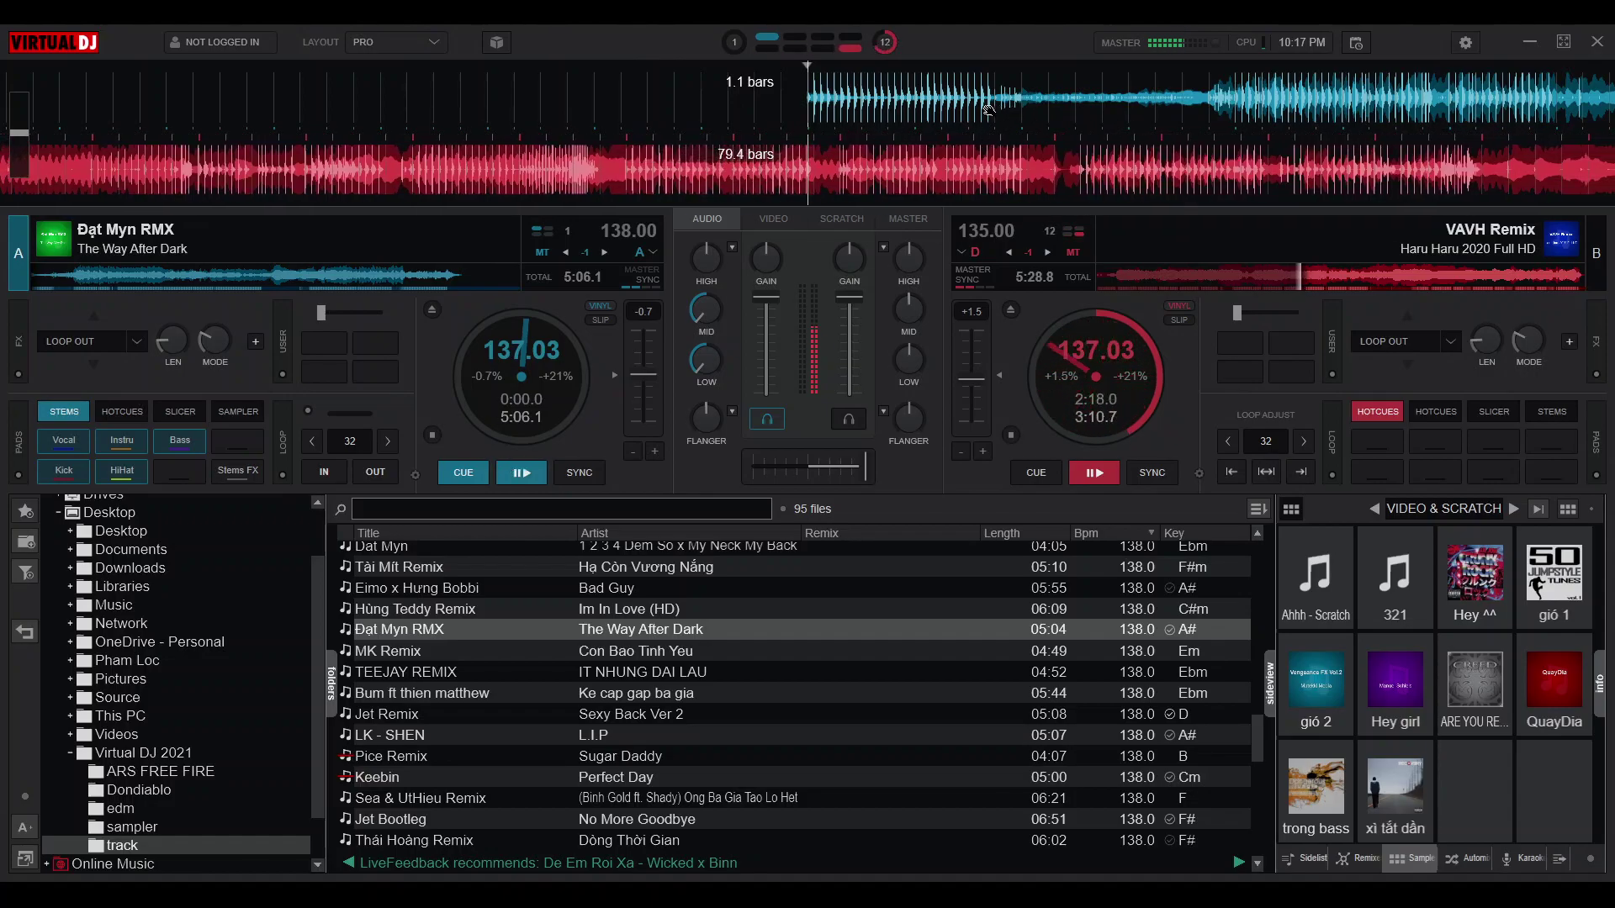
# Start The Way After Dark on deck A in time with deck B and restore deck A's mid and low EQ
pyautogui.press('space')
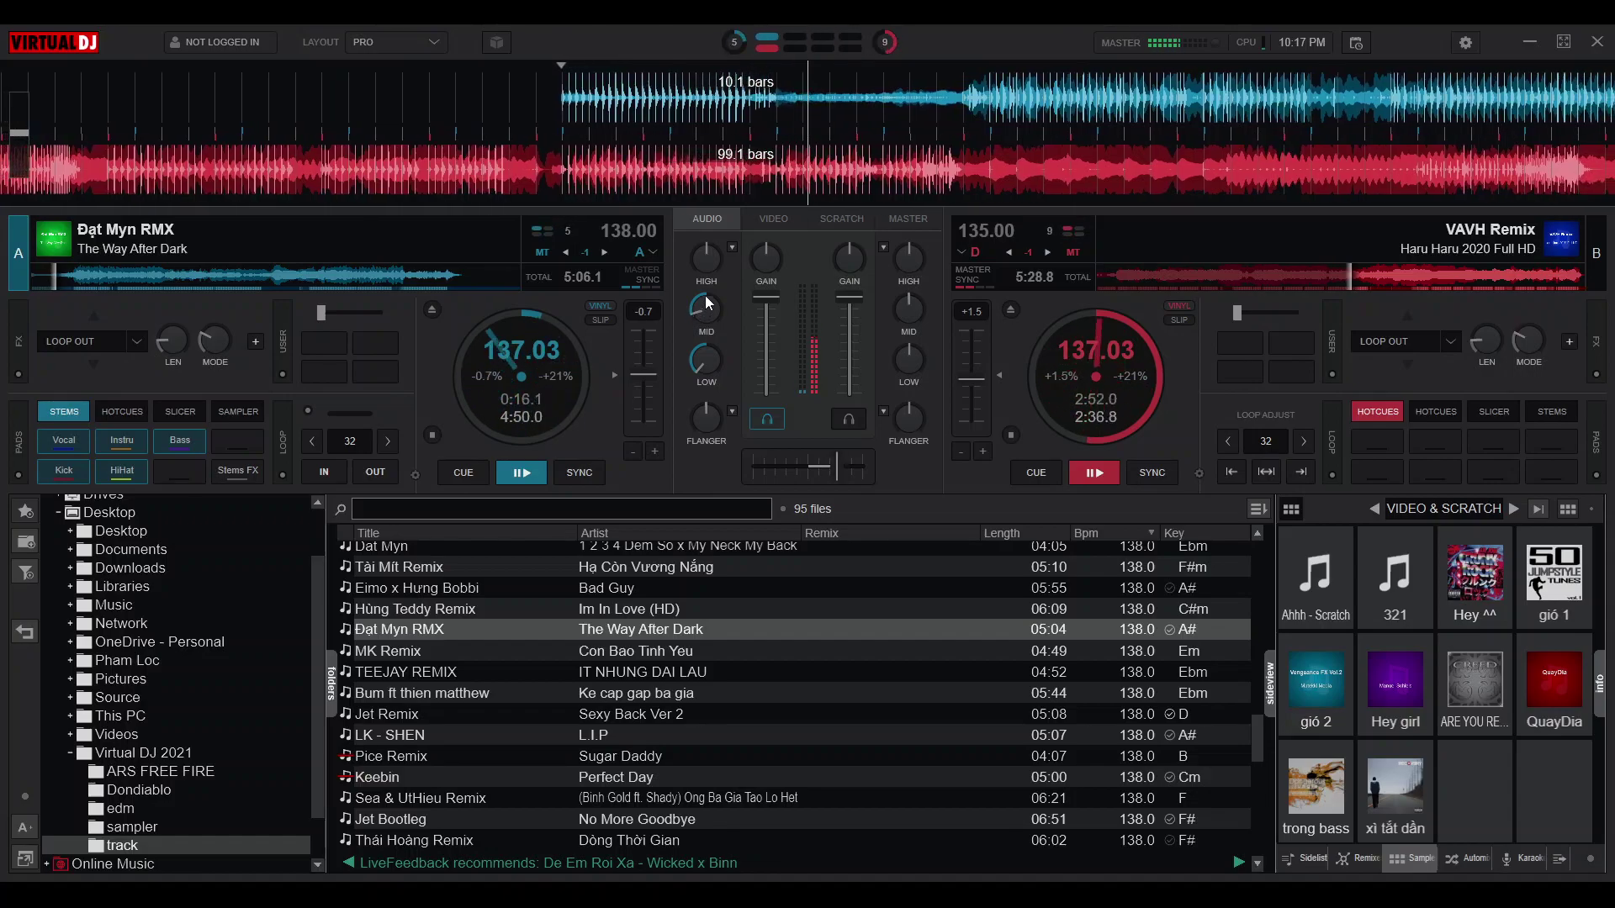
pyautogui.moveTo(705, 296); pyautogui.dragTo(711, 286)
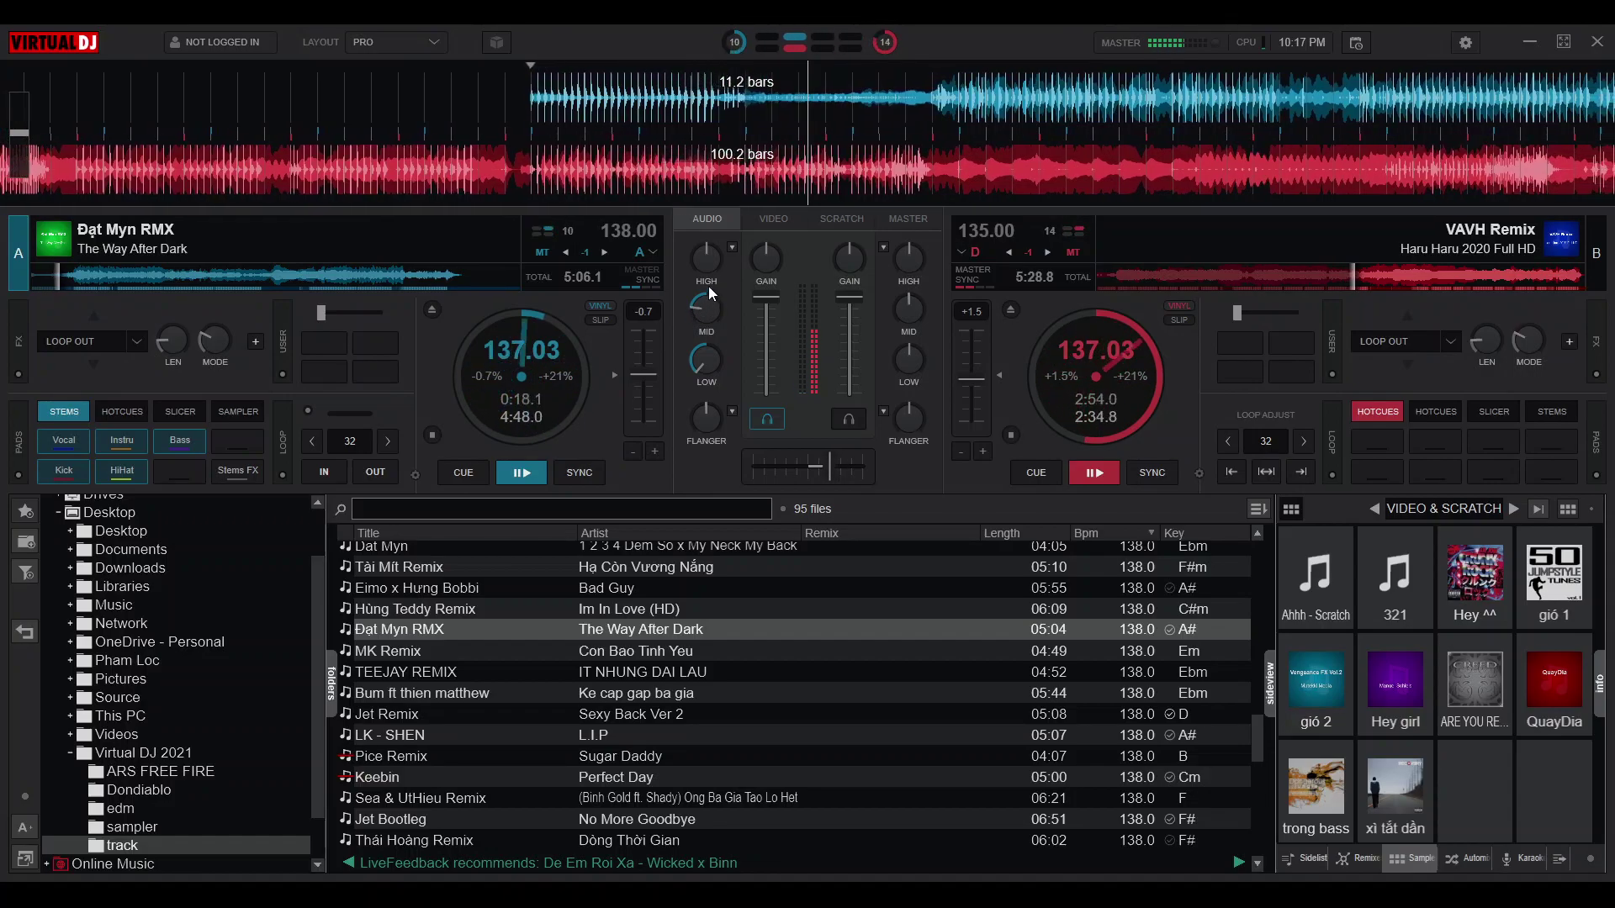
pyautogui.moveTo(717, 280); pyautogui.dragTo(722, 255)
pyautogui.moveTo(715, 362); pyautogui.dragTo(725, 296)
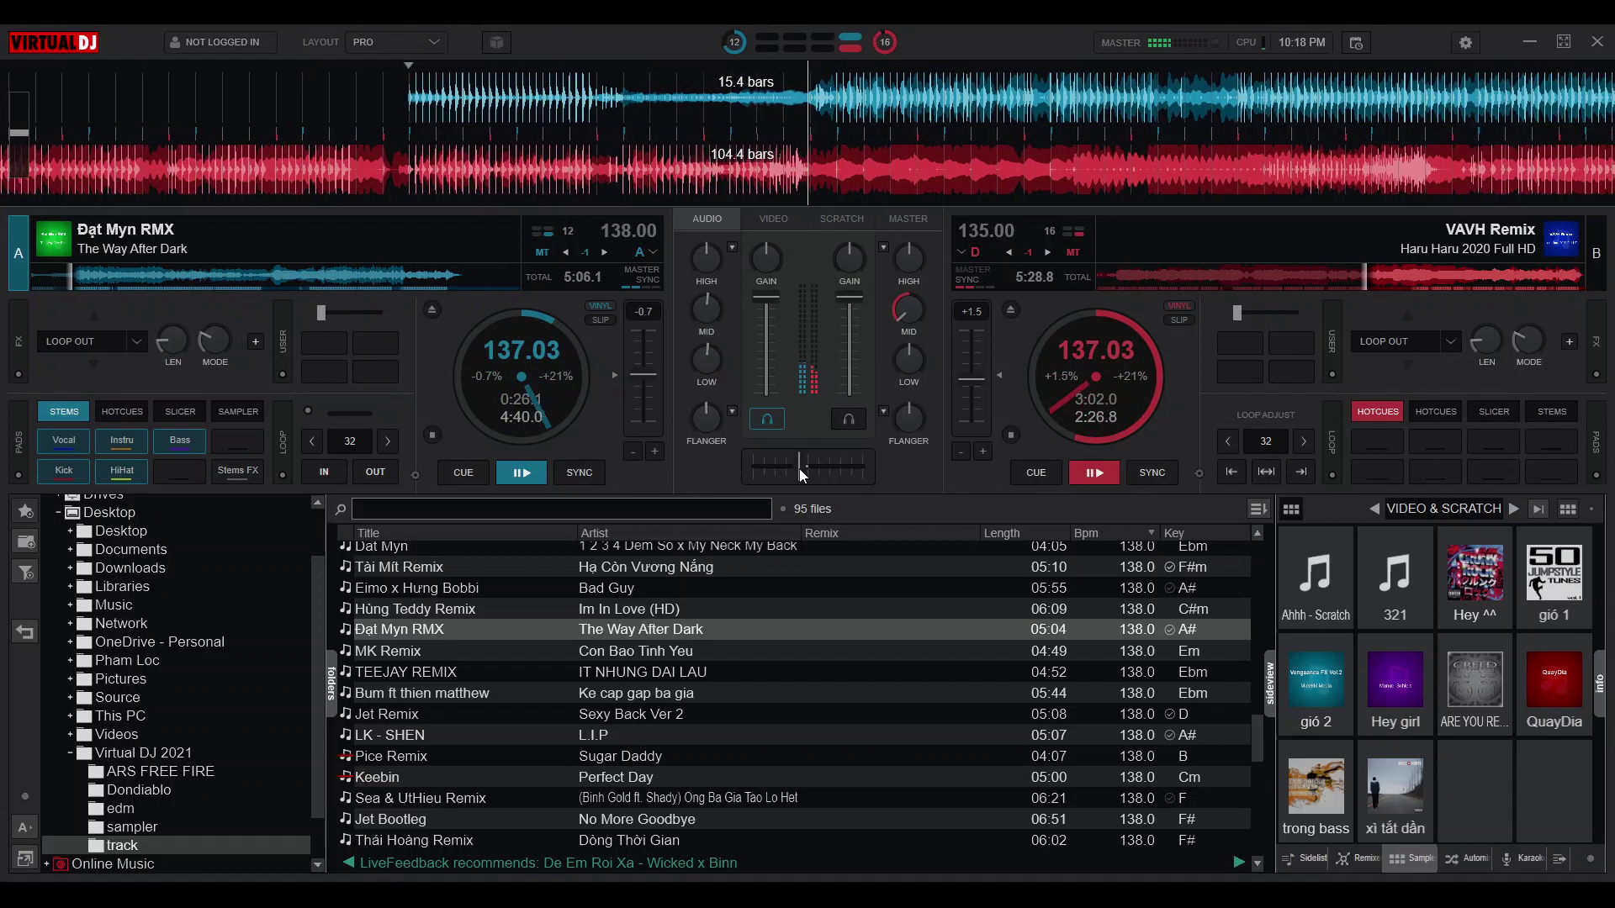
# Move the crossfader fully to deck A and cut deck B's mid and low EQ
pyautogui.moveTo(798, 468); pyautogui.dragTo(751, 468)
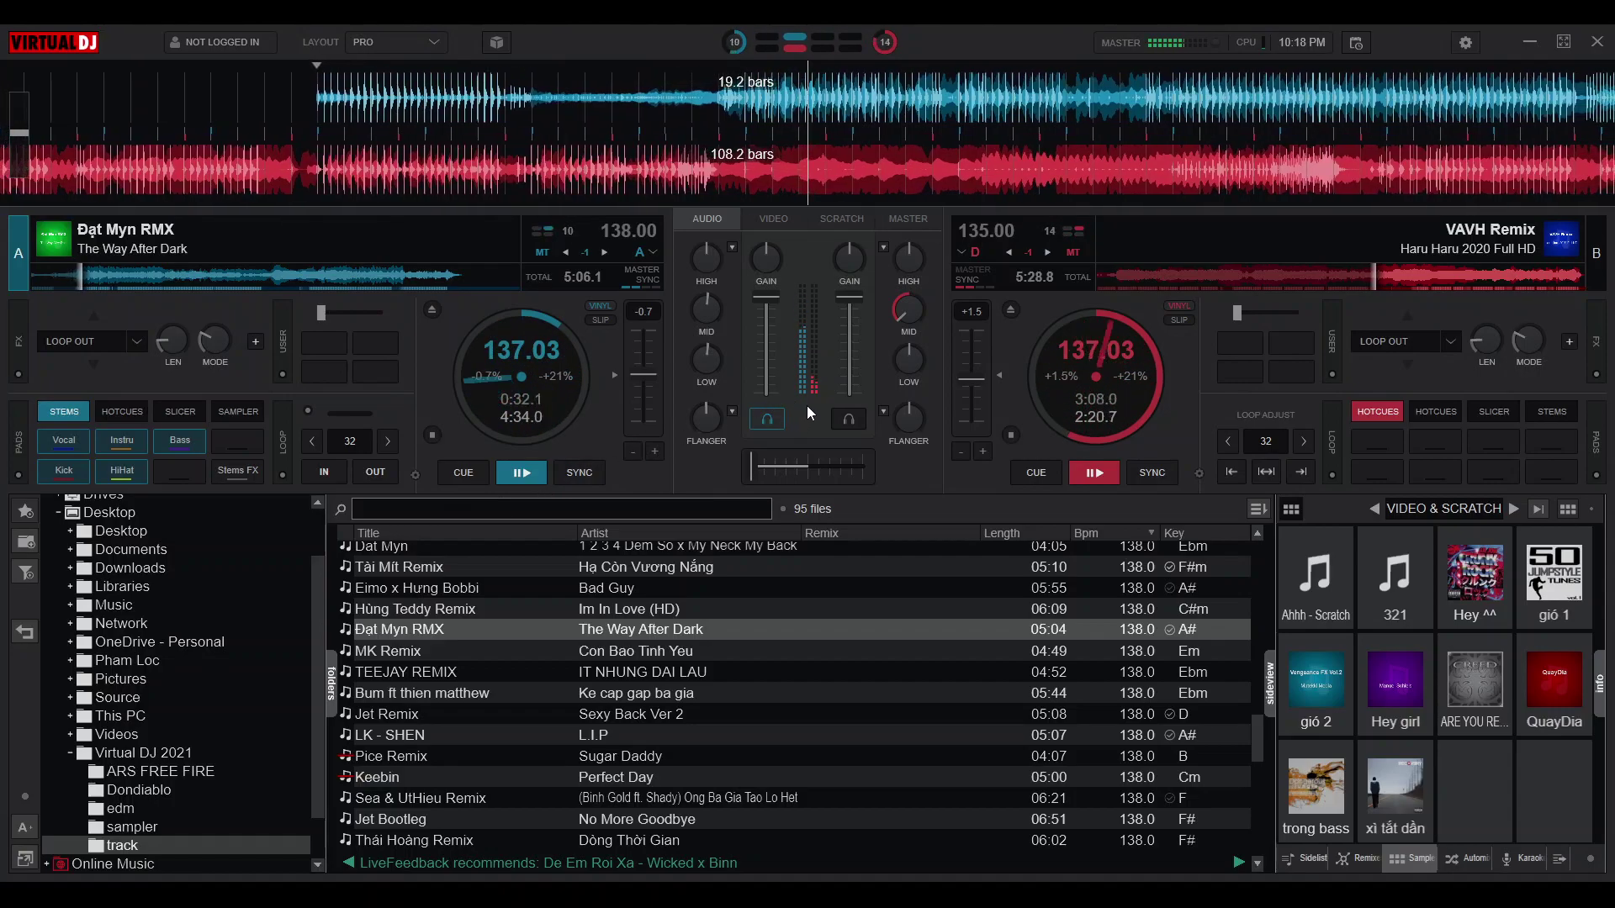
pyautogui.moveTo(906, 360); pyautogui.dragTo(906, 375)
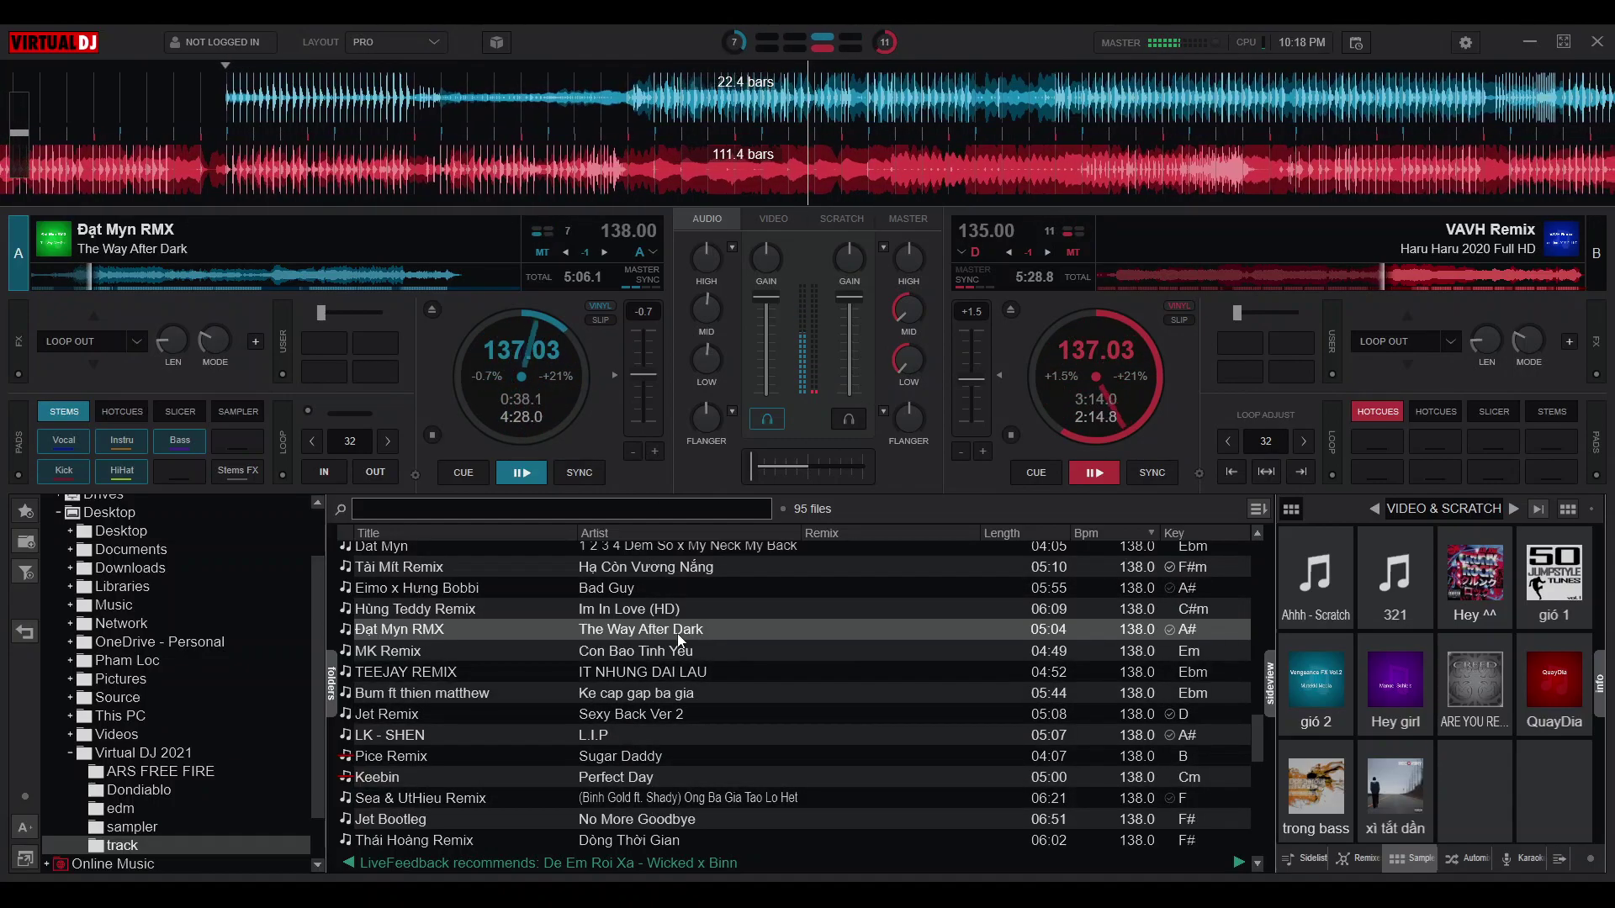
# Load the track "Bad Guy" onto deck B and reset deck A's Flanger control to centre
pyautogui.scroll(2, 644, 653)
pyautogui.scroll(2, 643, 650)
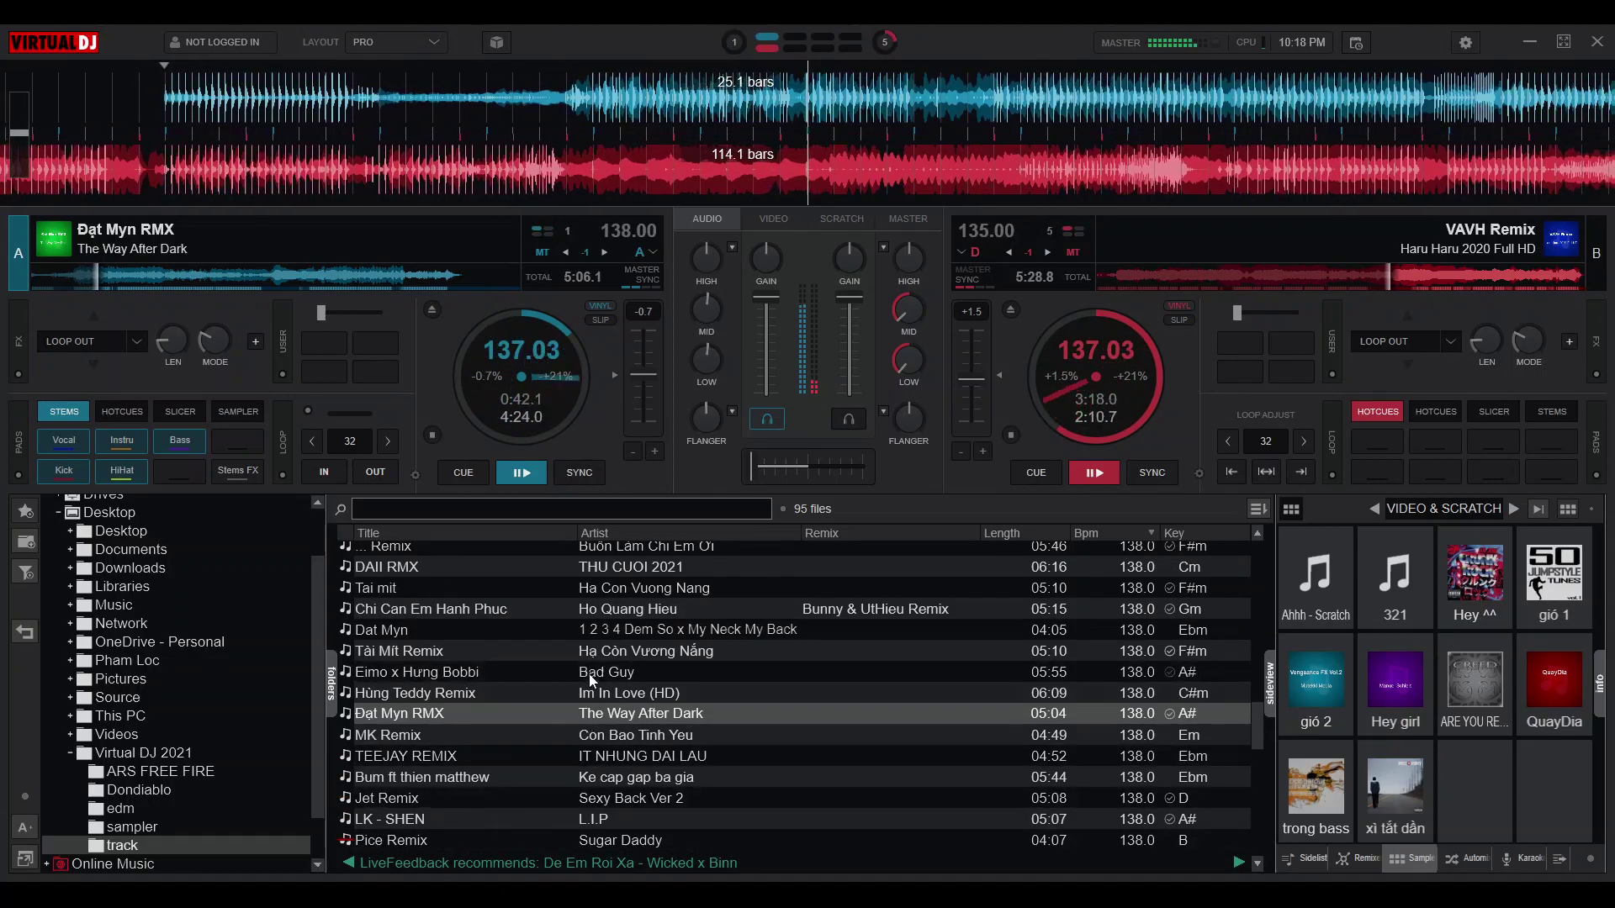
pyautogui.moveTo(611, 669); pyautogui.dragTo(1162, 366)
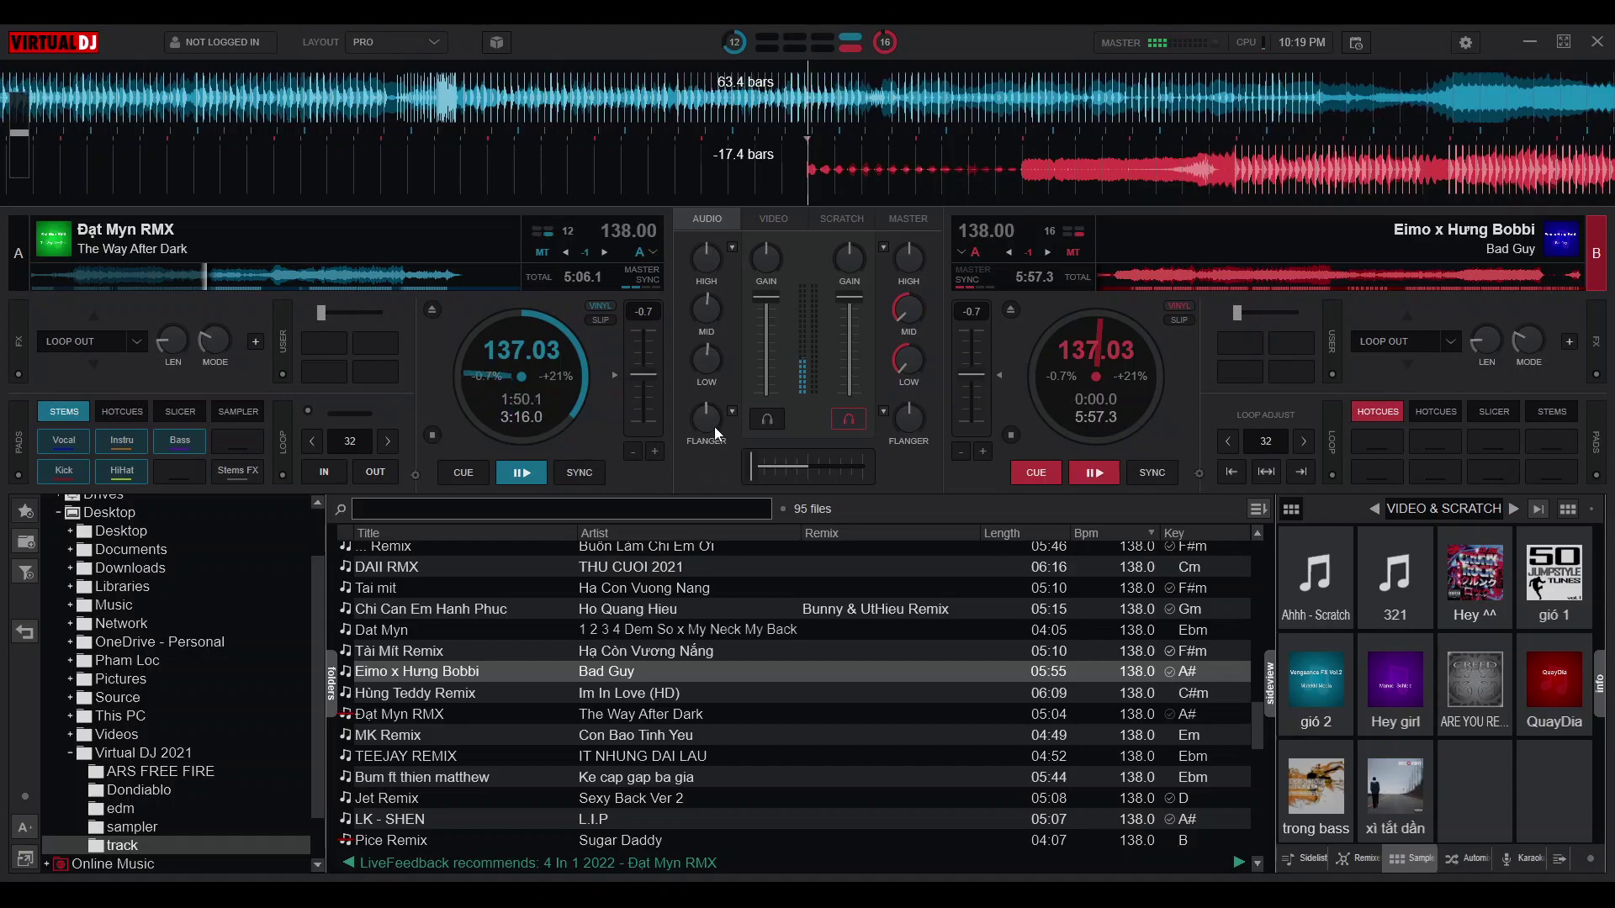
pyautogui.moveTo(712, 426)
pyautogui.mouseDown()
pyautogui.moveTo(715, 365)
pyautogui.moveTo(714, 425)
pyautogui.mouseUp()
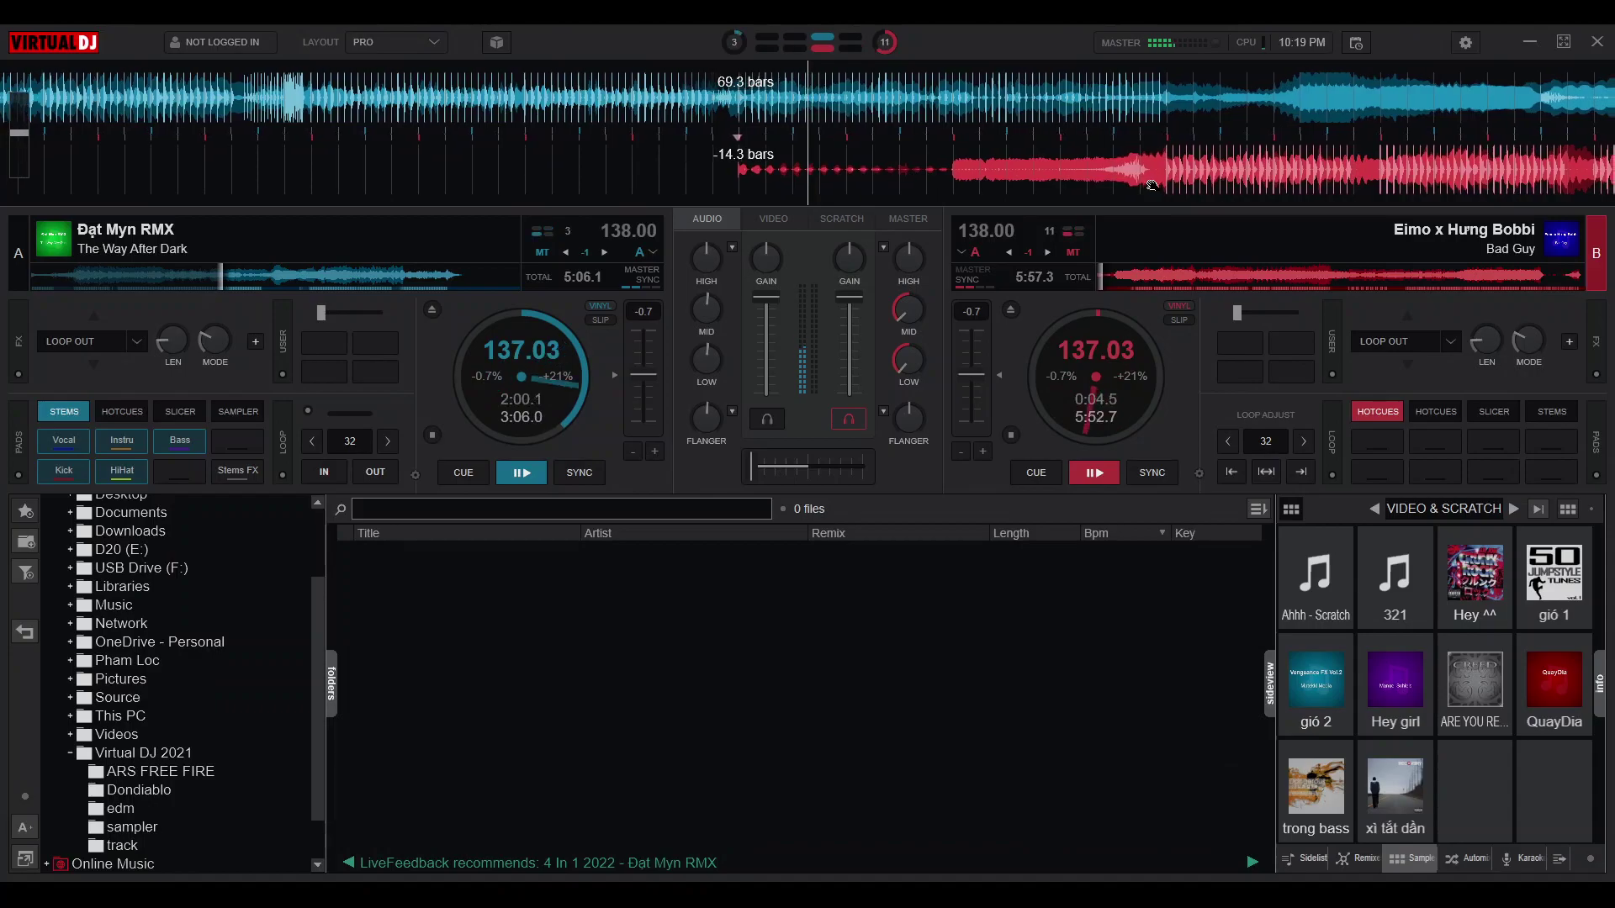
# Pause Bad Guy on deck B and rewind it to -20.2 bars, ahead of the track's start
pyautogui.moveTo(1085, 270)
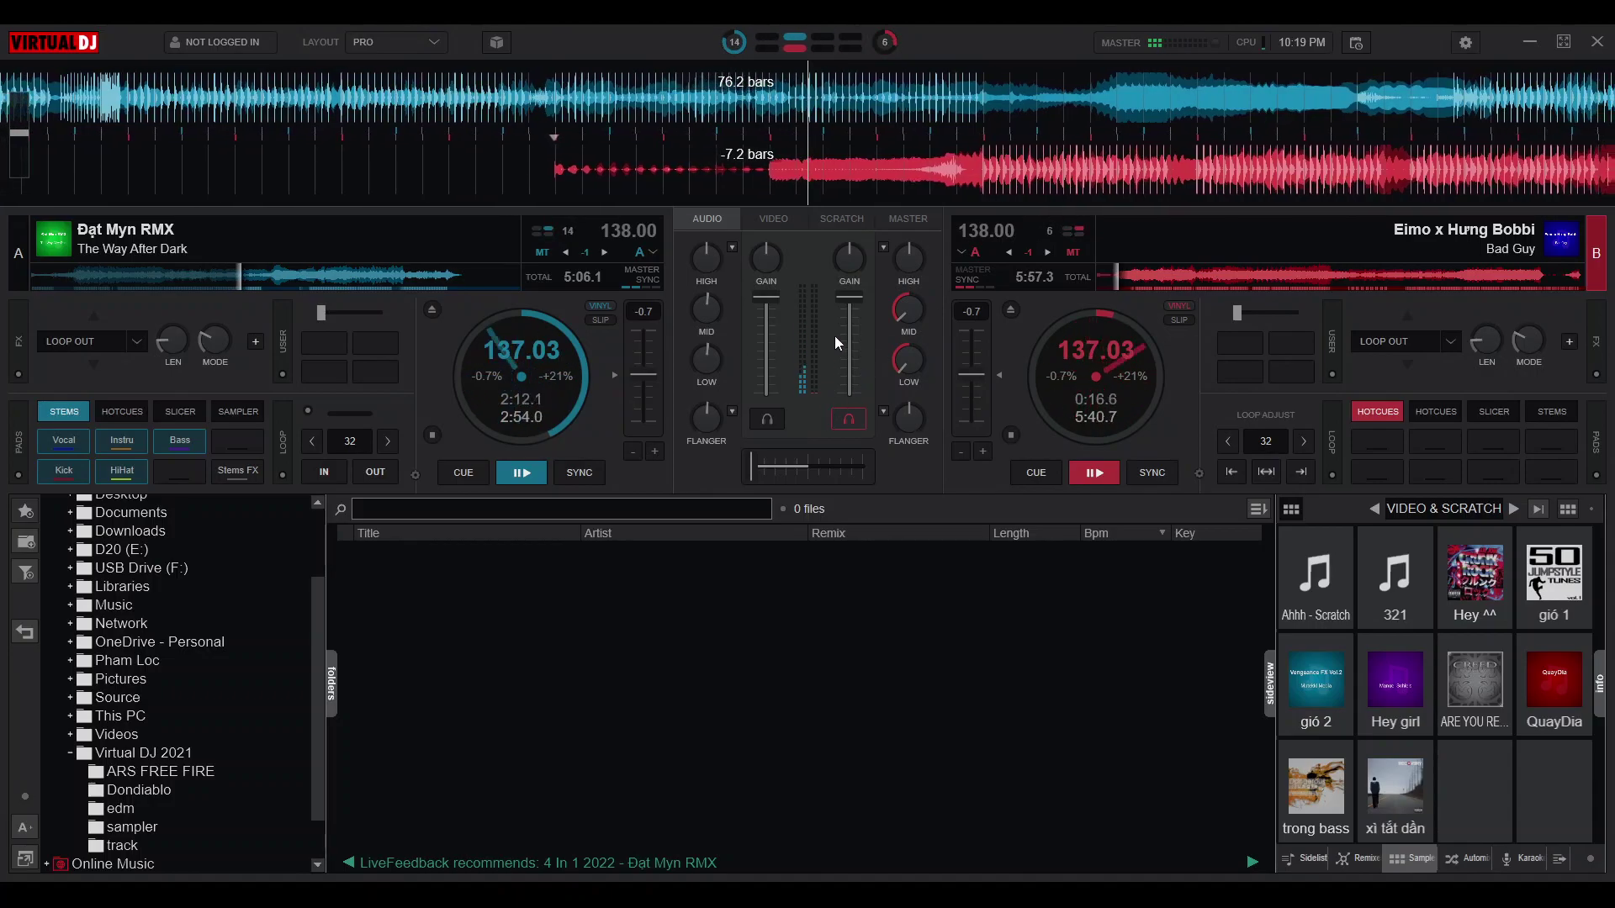
pyautogui.click(1084, 484)
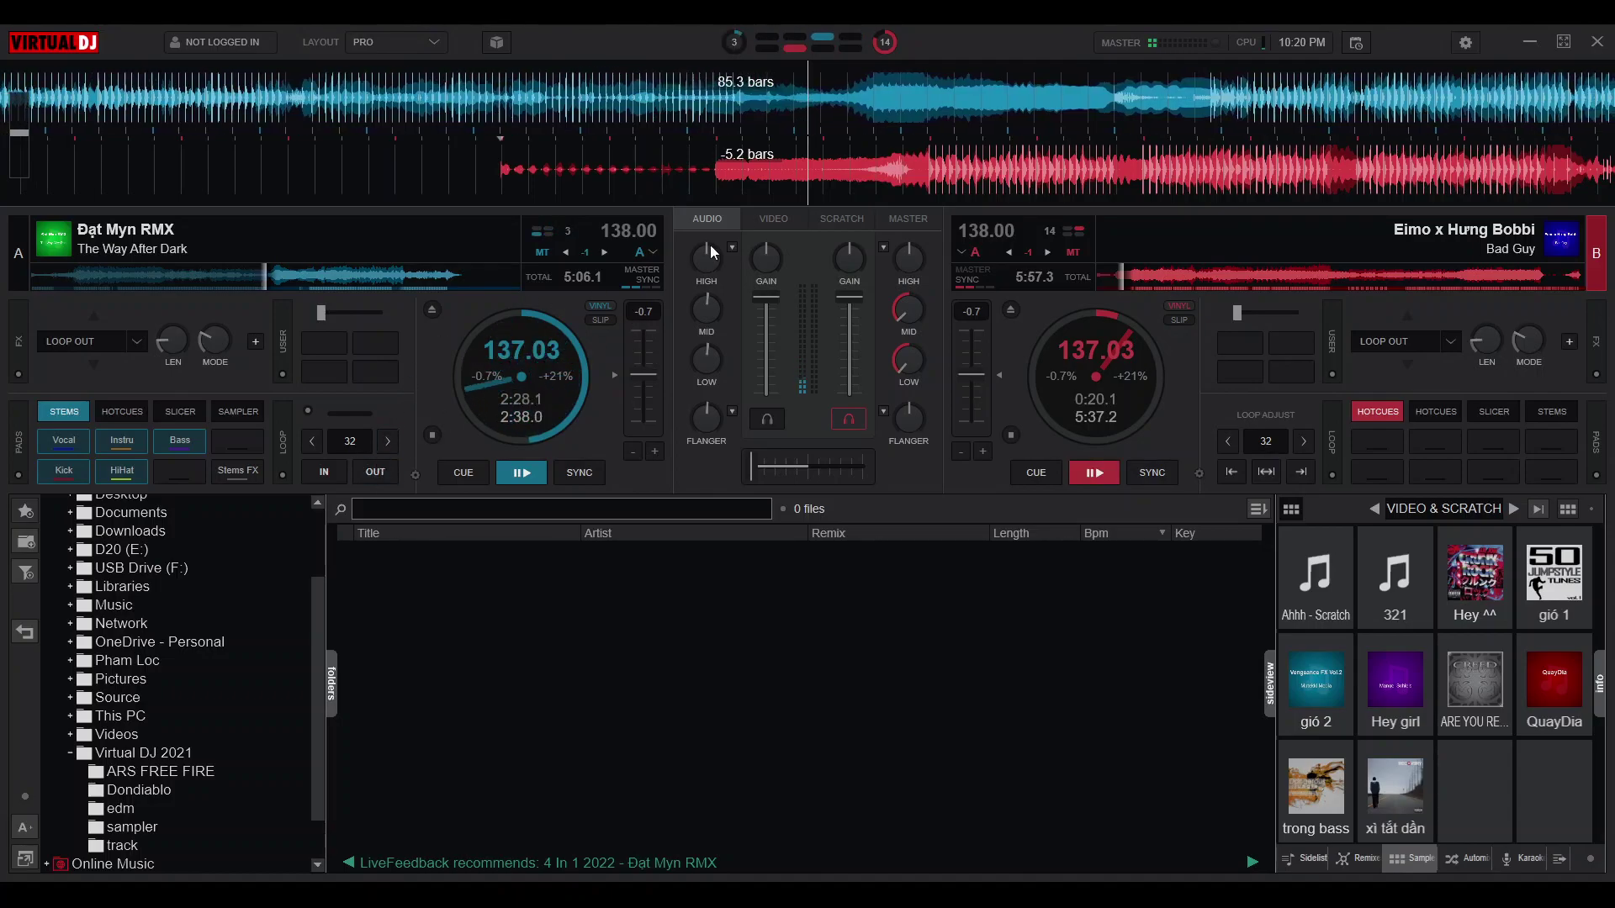
pyautogui.moveTo(873, 179); pyautogui.dragTo(944, 202)
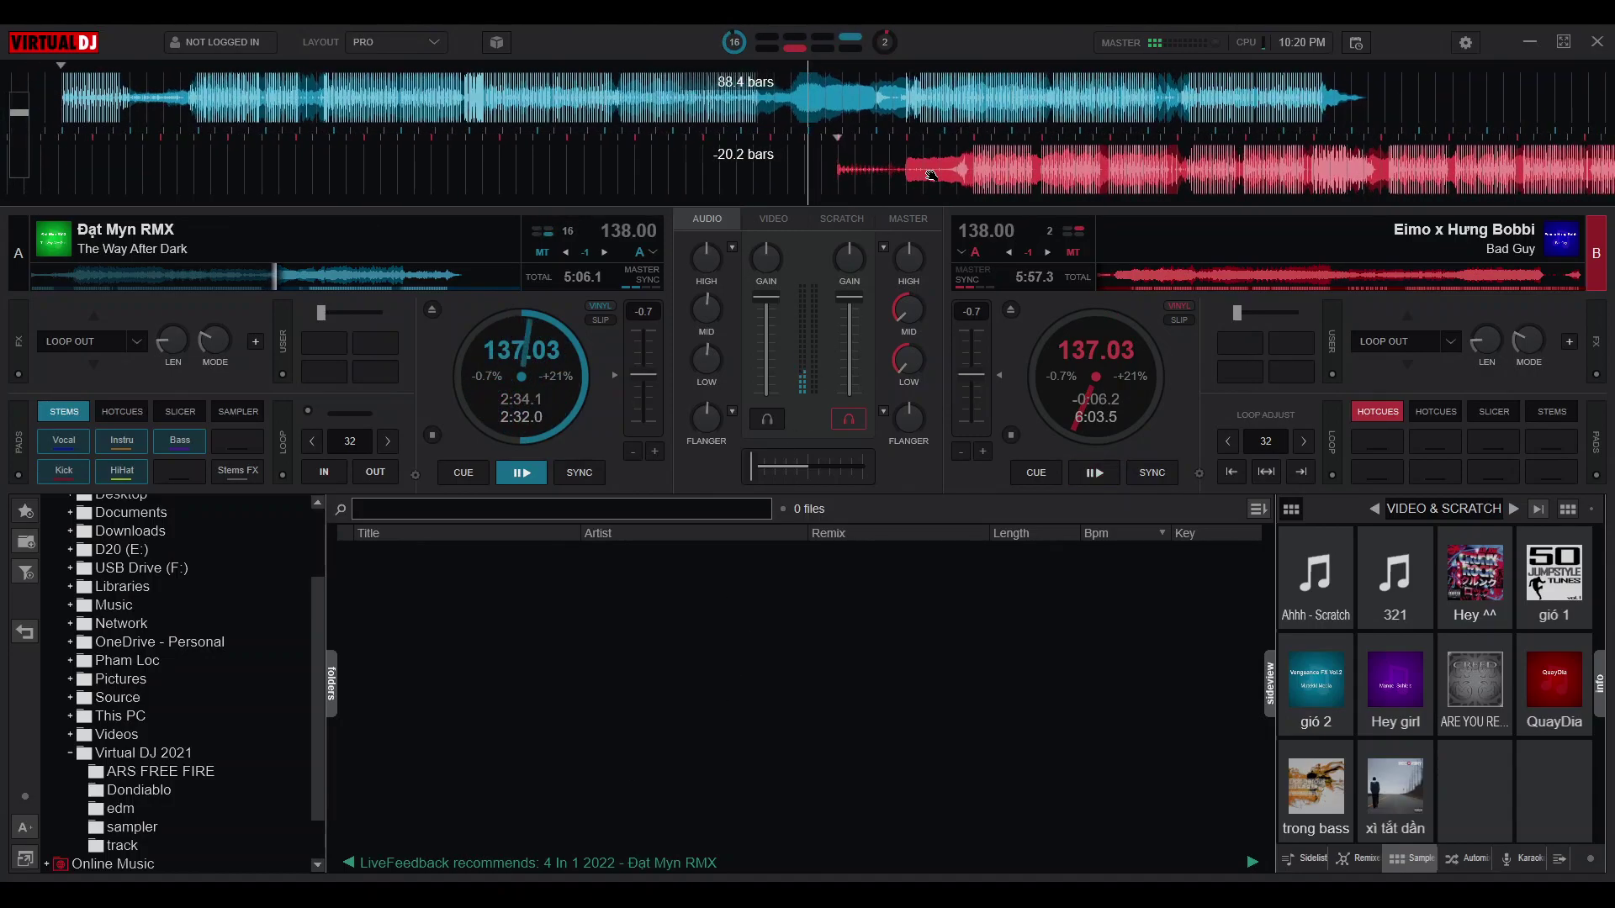
pyautogui.press('space')
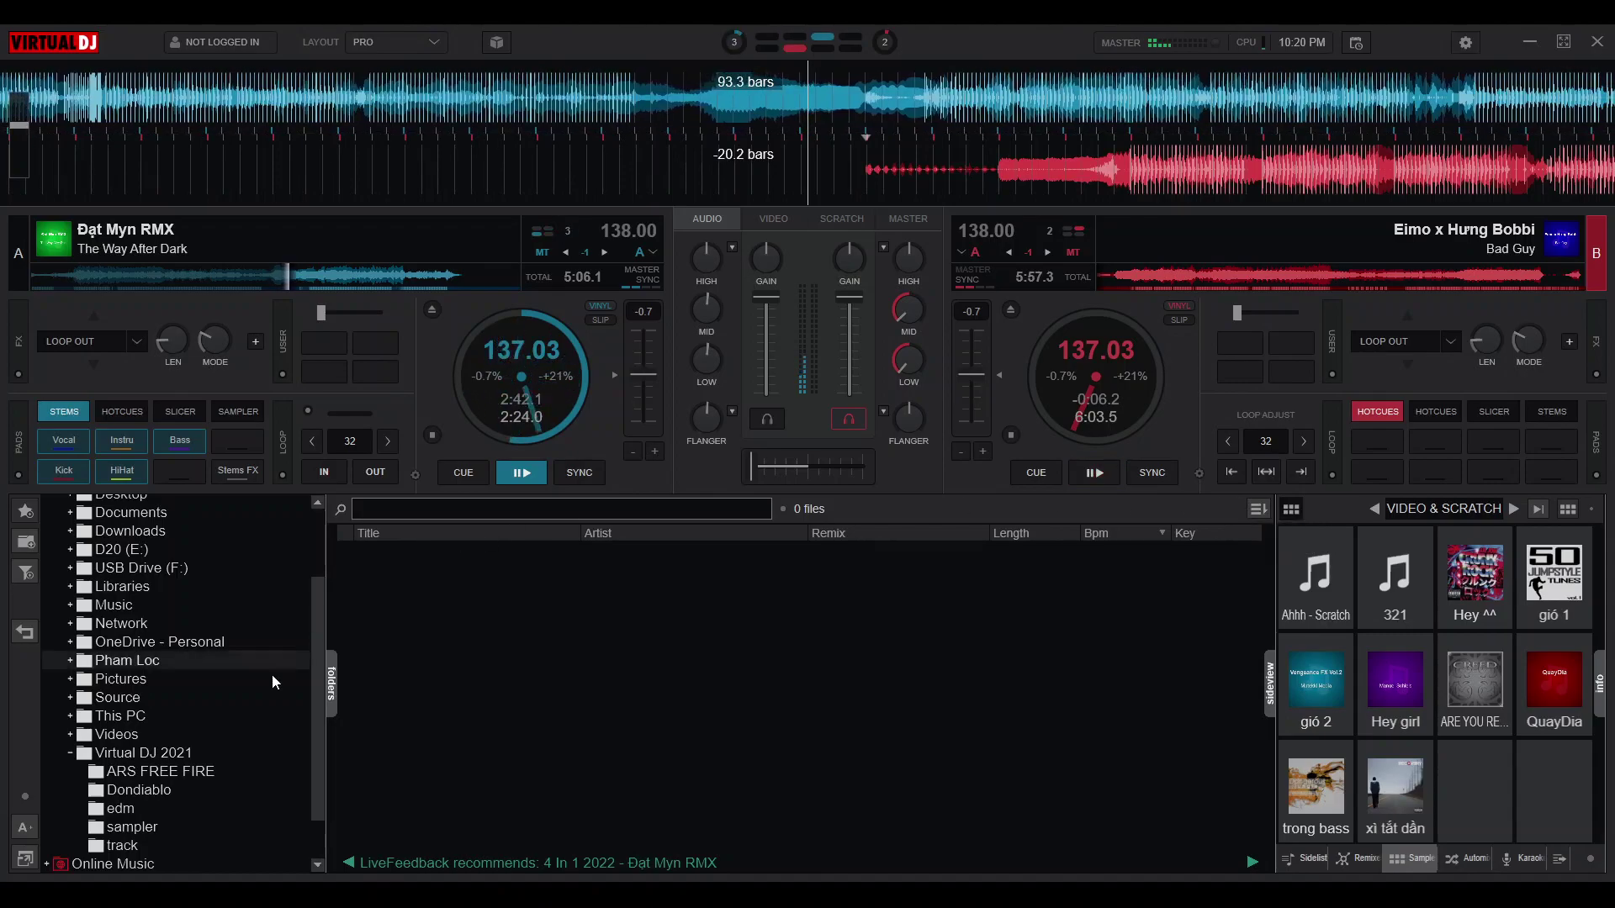
# Open the track folder under Virtual DJ 2021 and trigger the "xì tắt dần" sample
pyautogui.click(154, 842)
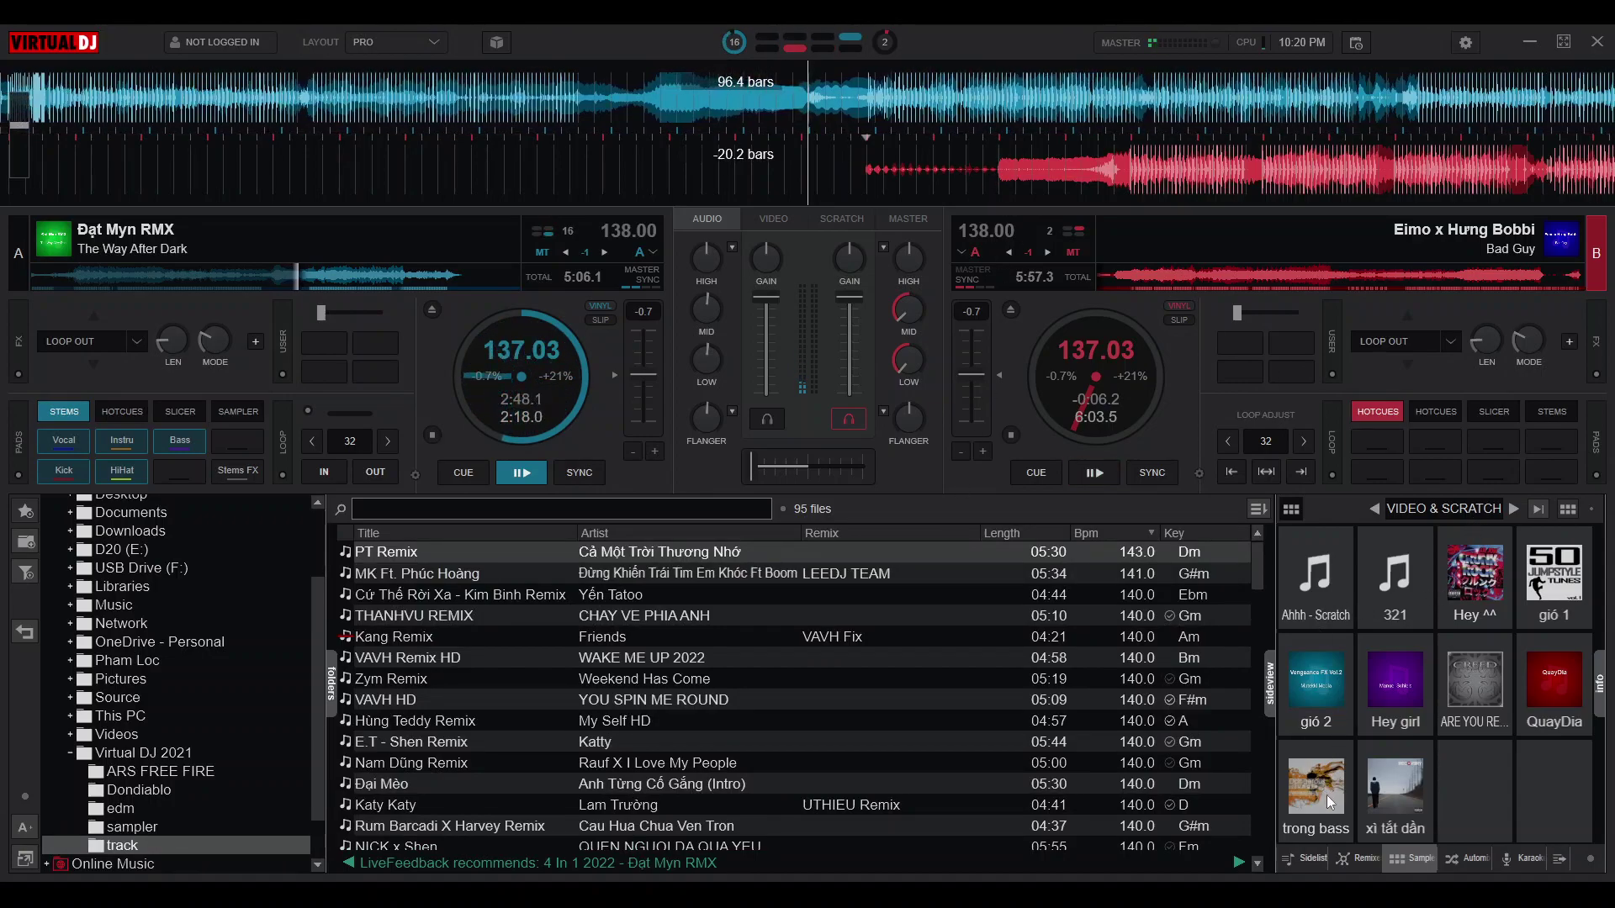
pyautogui.click(1369, 806)
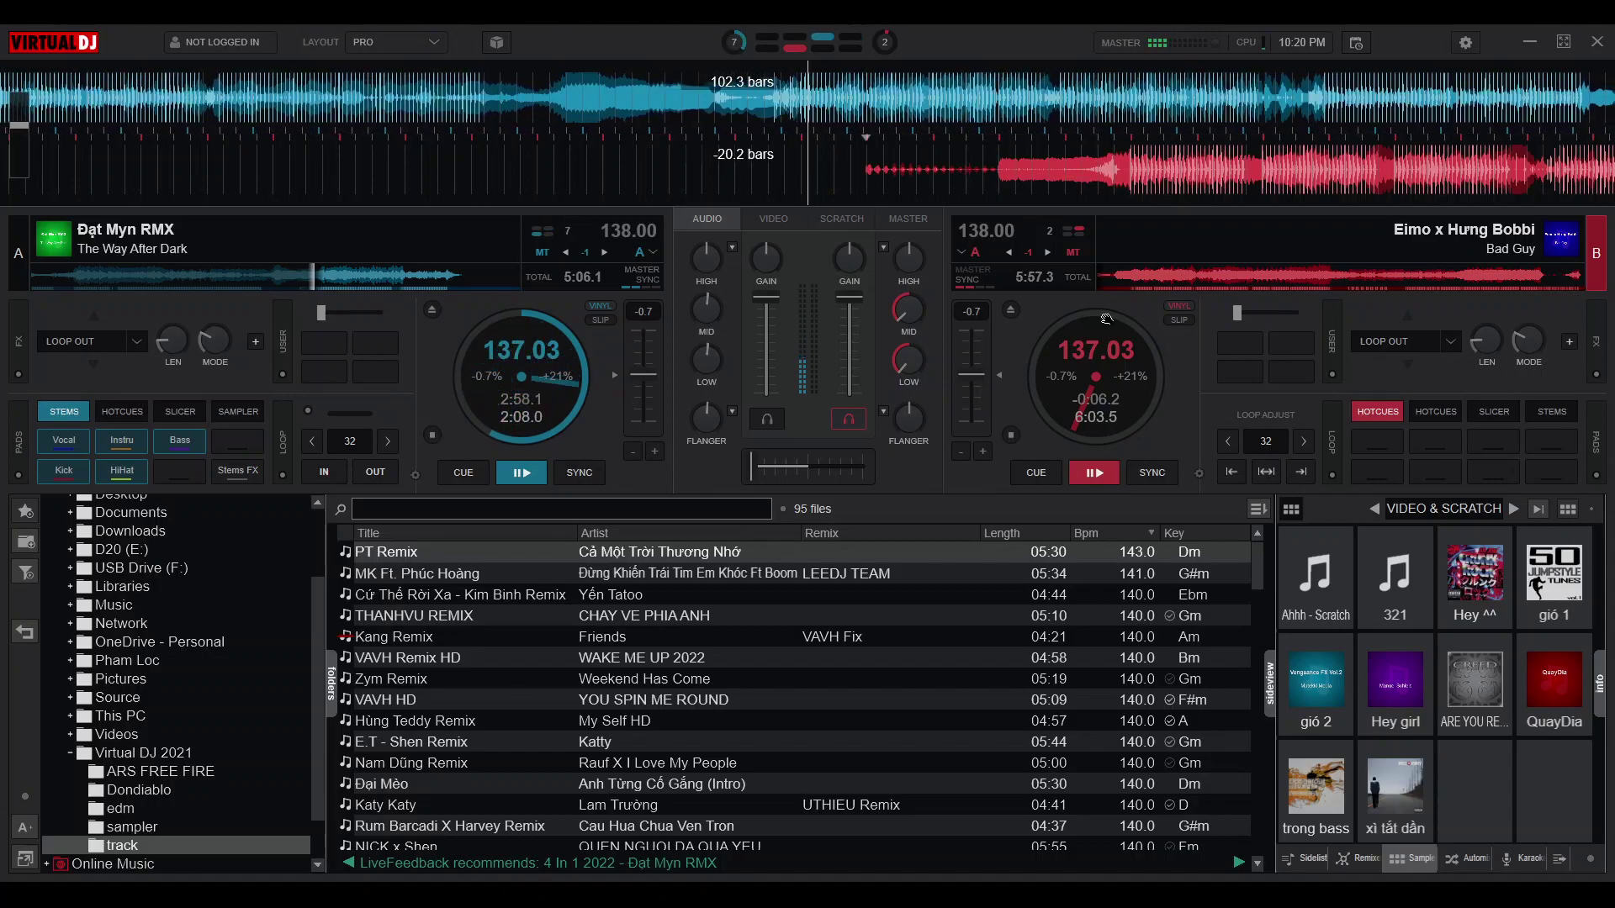
# Reposition Bad Guy on deck B and sync its playback with deck A
pyautogui.moveTo(1214, 185); pyautogui.dragTo(1329, 177)
pyautogui.click(1151, 472)
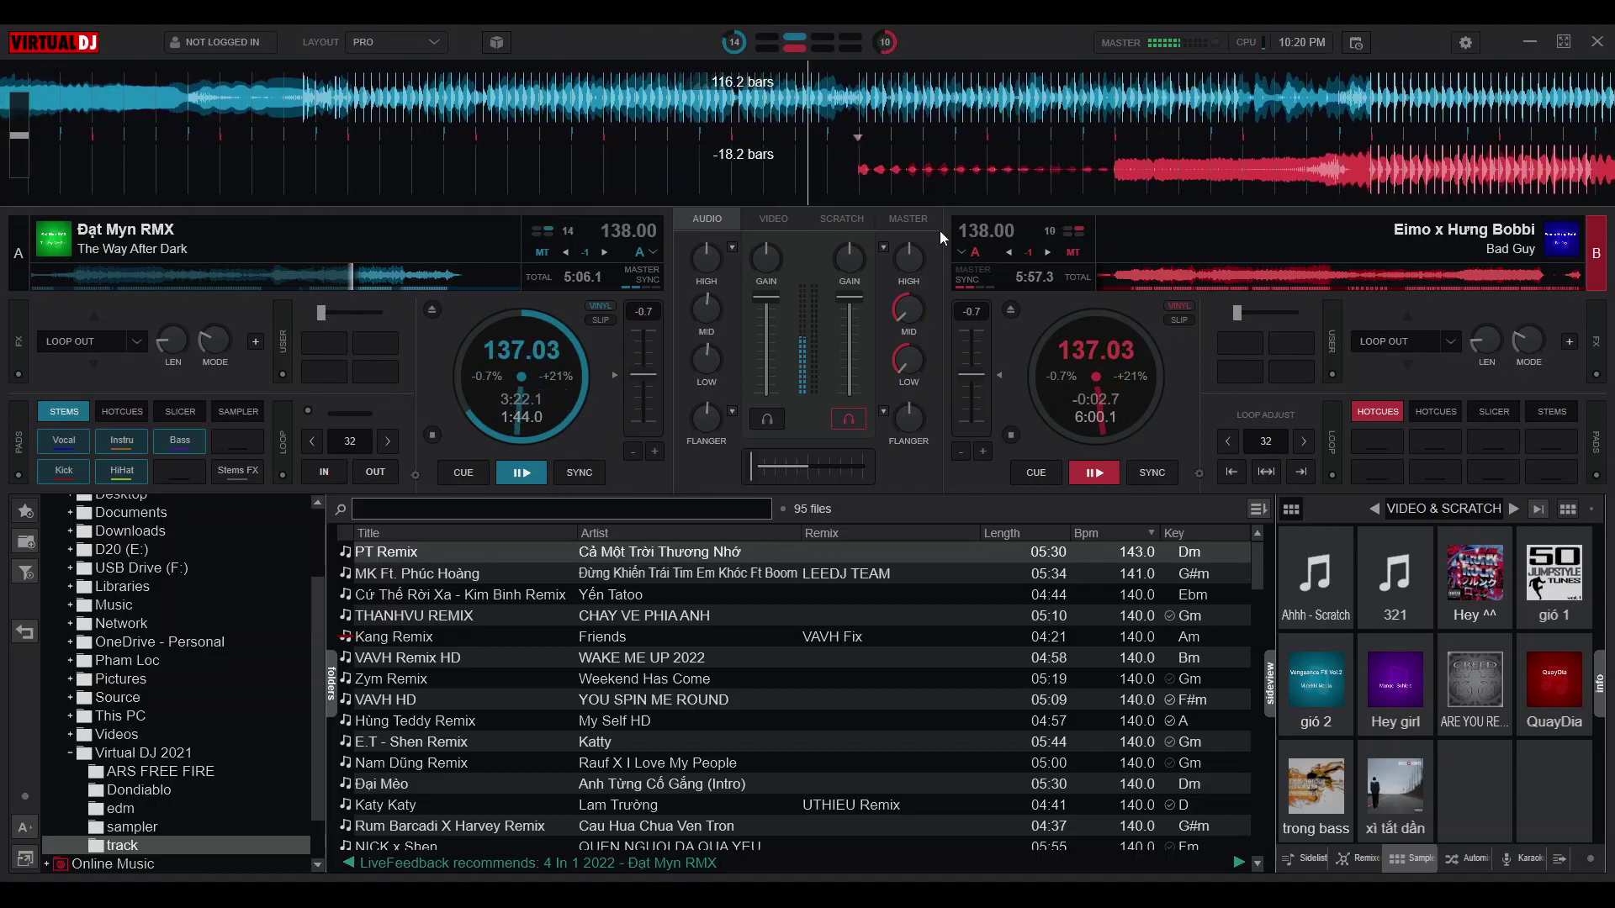
# Sweep deck A's Flanger up to about 73% and back to centre, and restore deck B's low EQ
pyautogui.scroll(5, 716, 398)
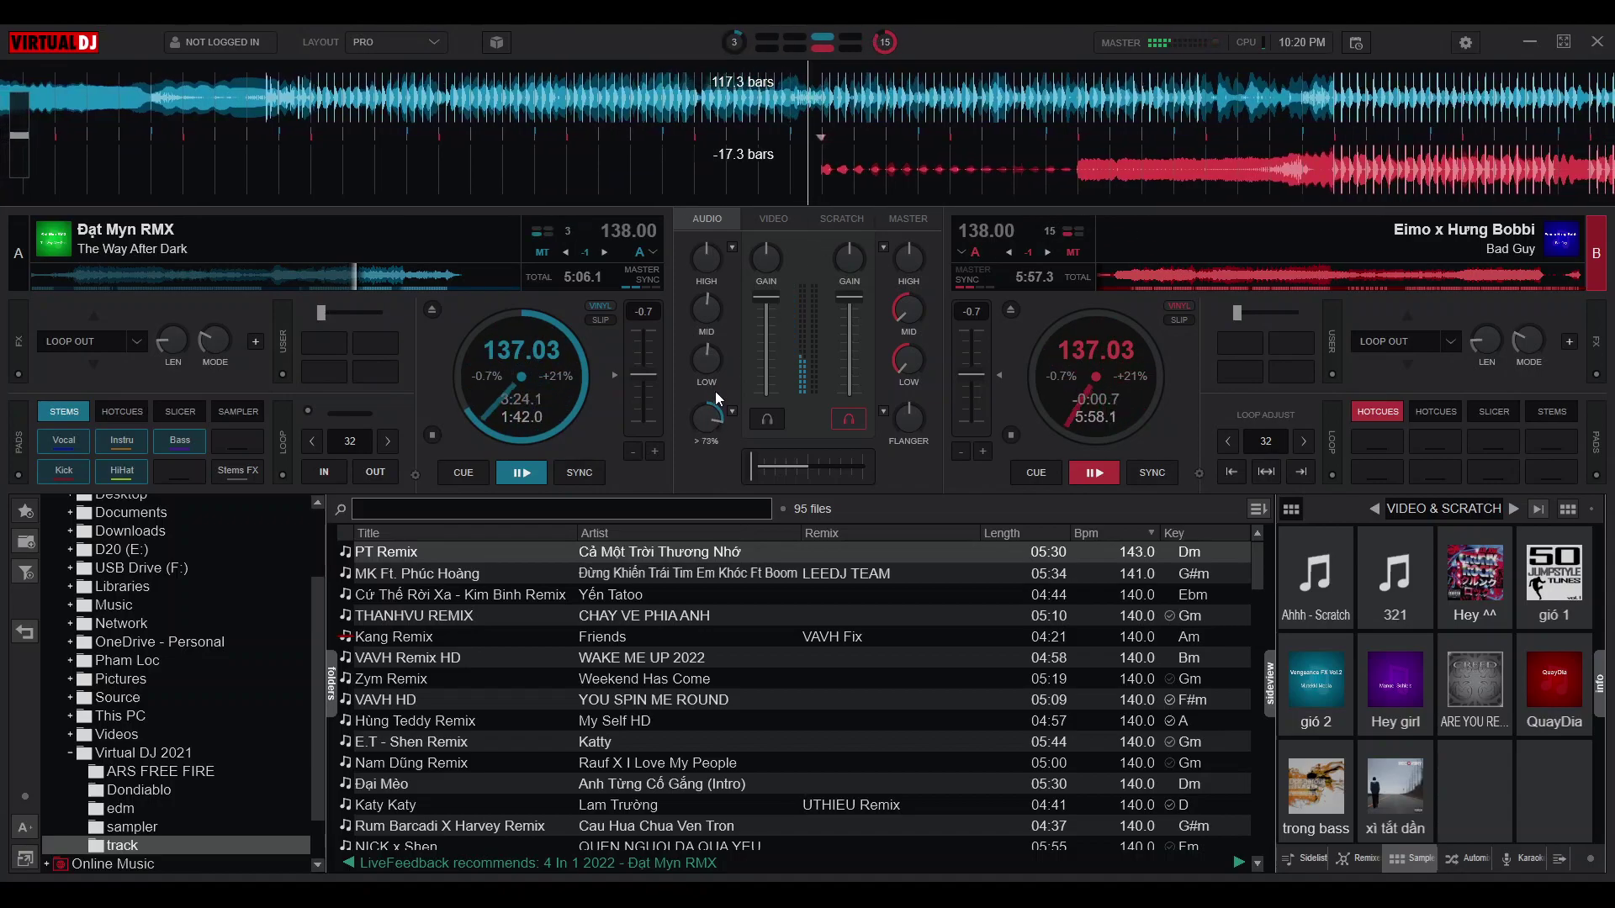
pyautogui.scroll(-5, 714, 436)
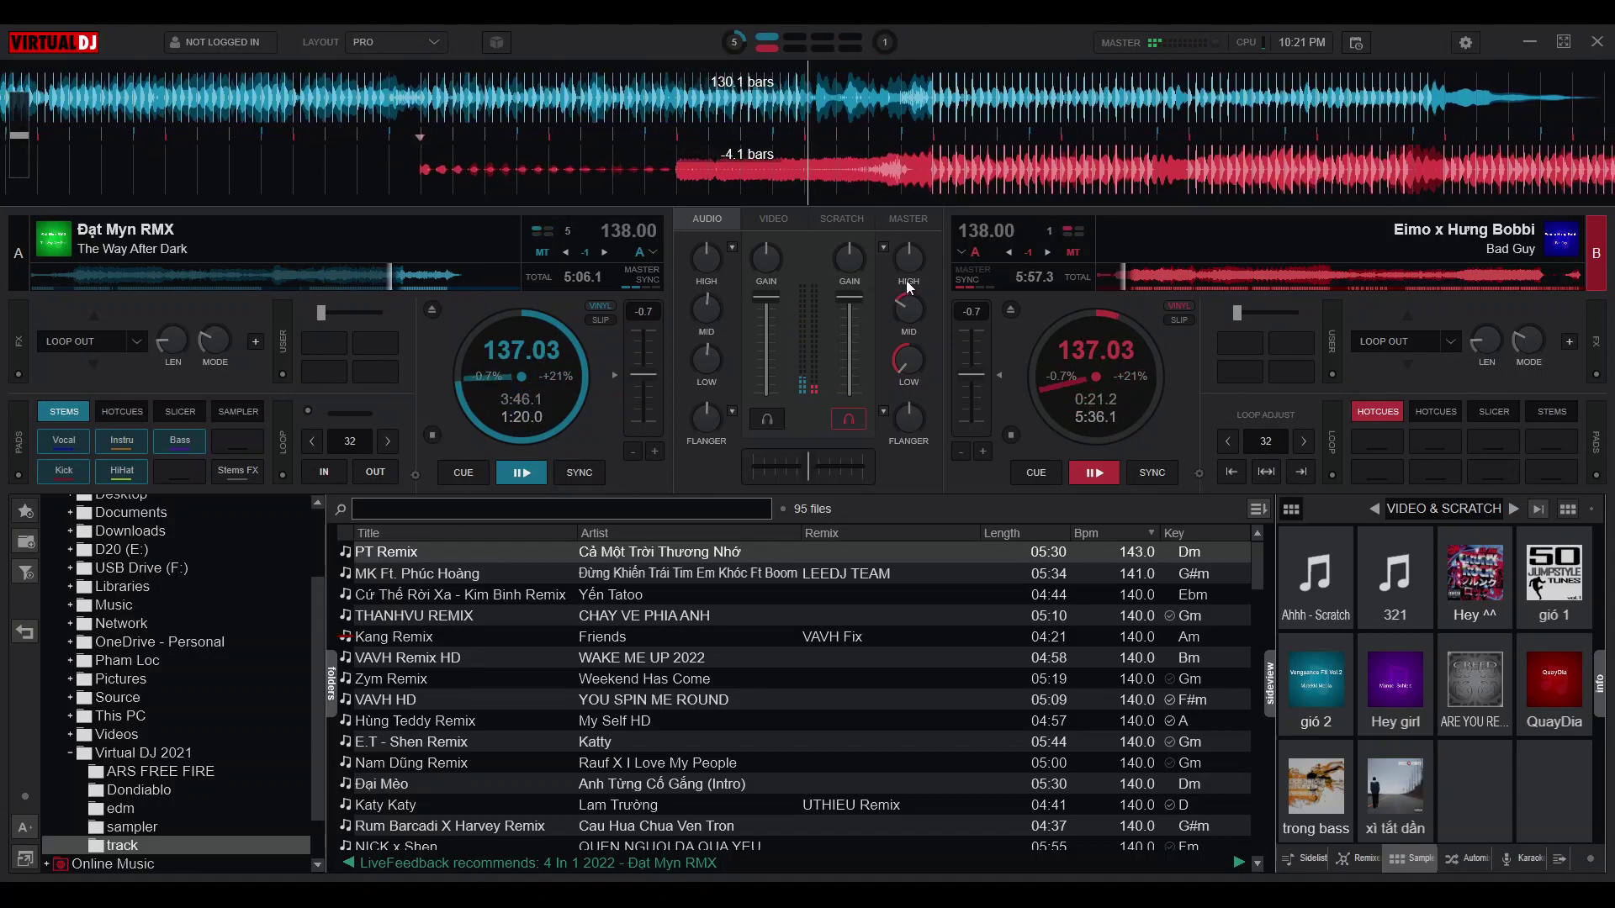
pyautogui.moveTo(911, 361); pyautogui.dragTo(920, 301)
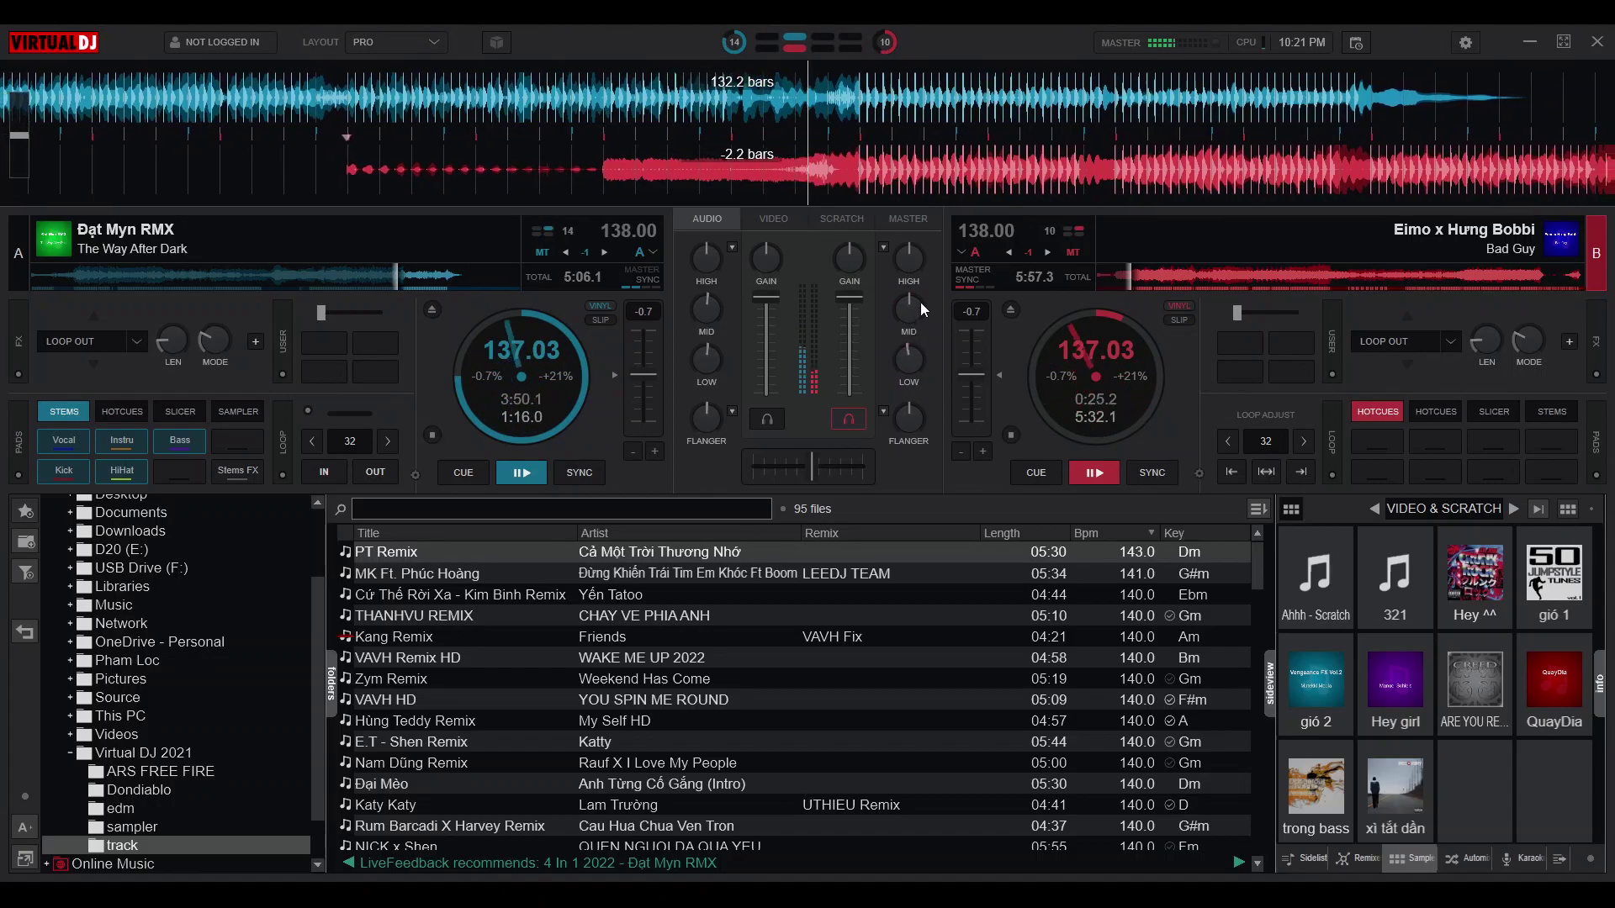
# Crossfade fully to Bad Guy on deck B and replace deck A's track with Everything I Need (ThienHi Remix)
pyautogui.moveTo(811, 471); pyautogui.dragTo(841, 466)
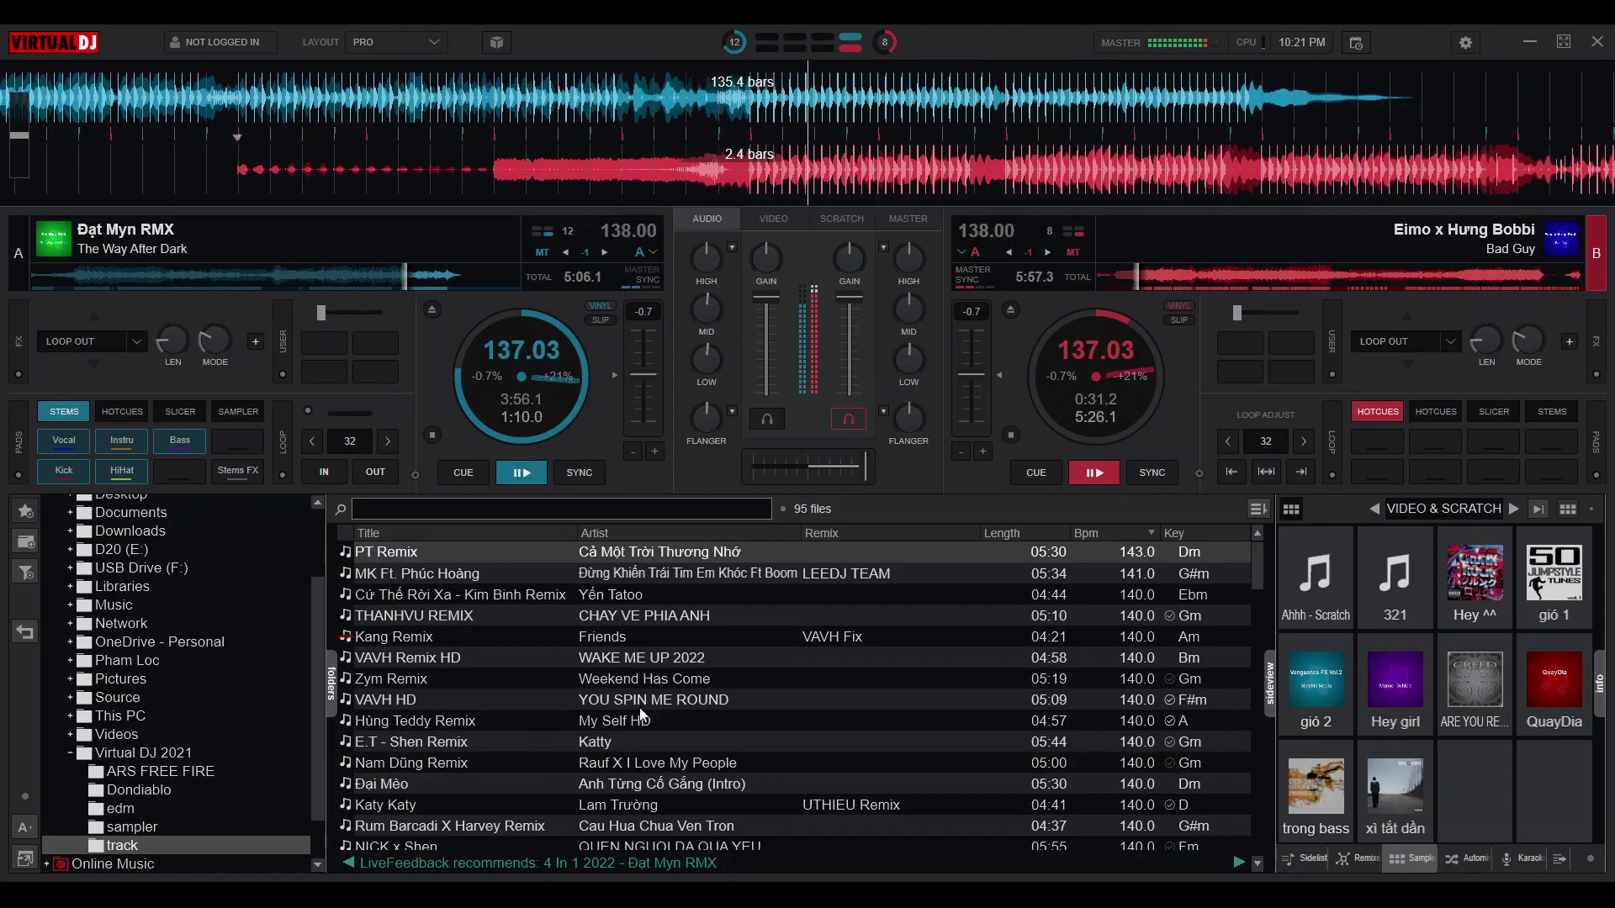
pyautogui.scroll(-3, 679, 725)
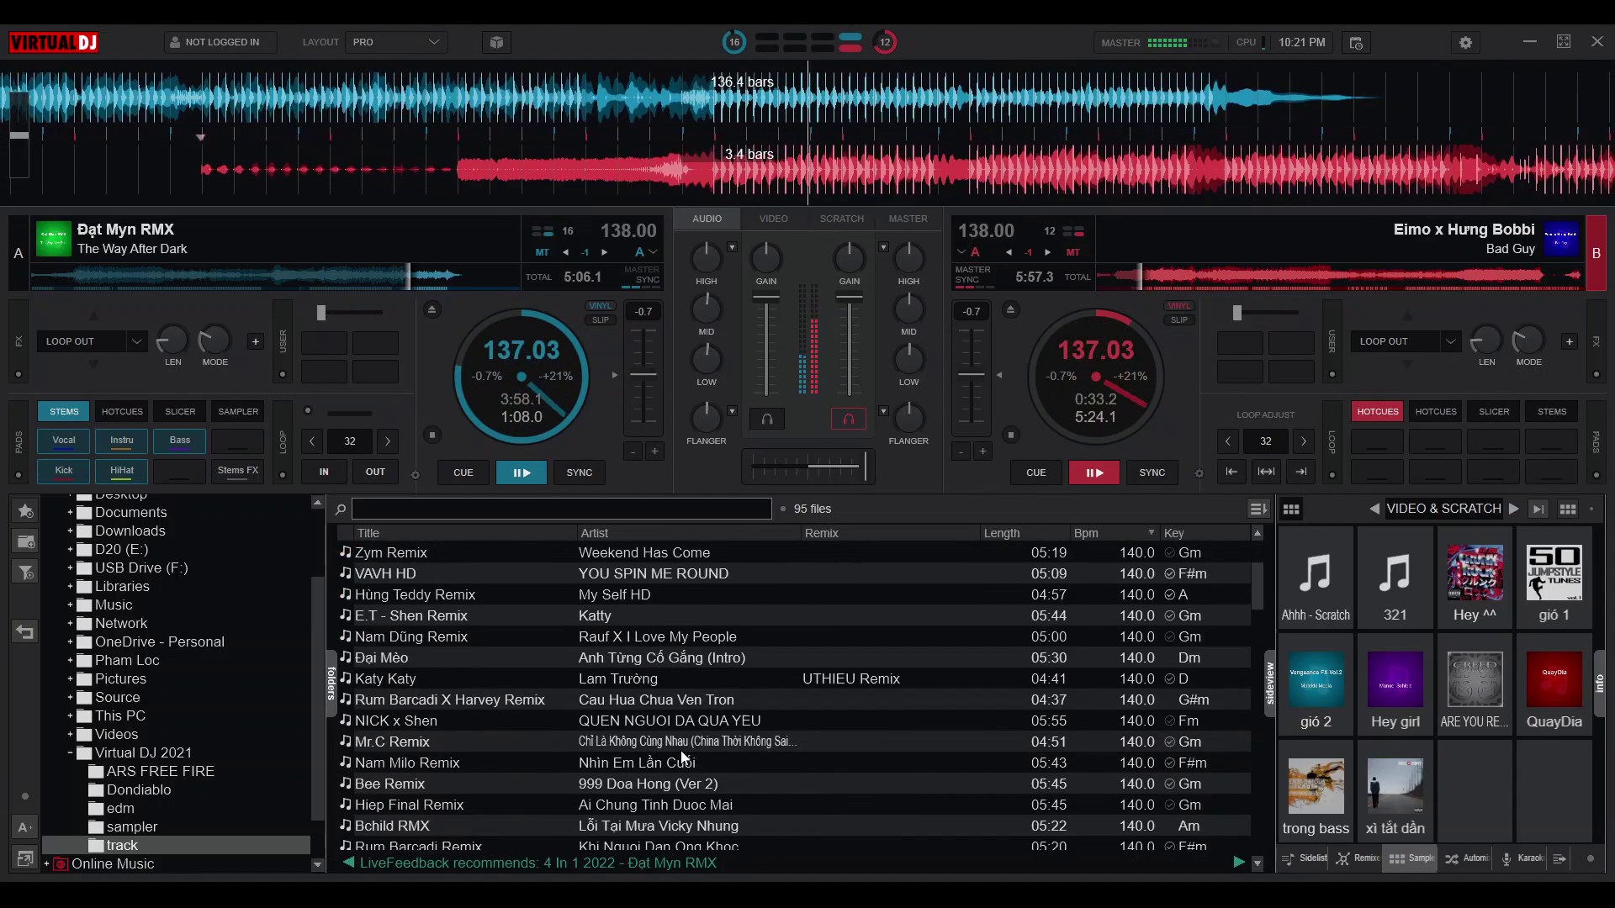
pyautogui.scroll(-4, 657, 762)
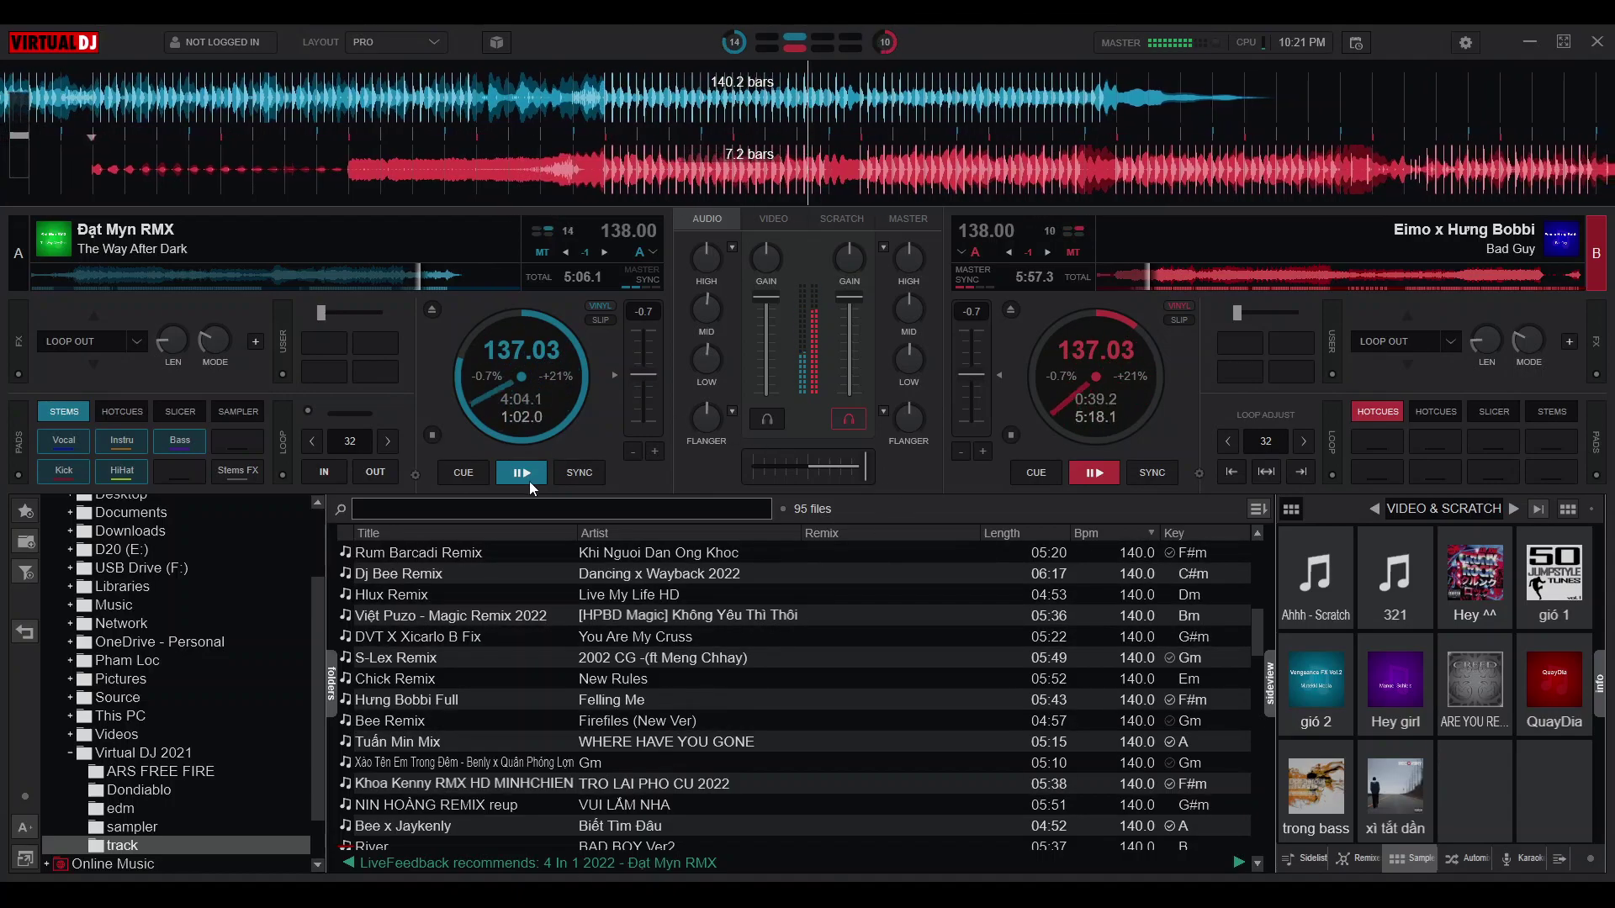
pyautogui.scroll(-5, 617, 744)
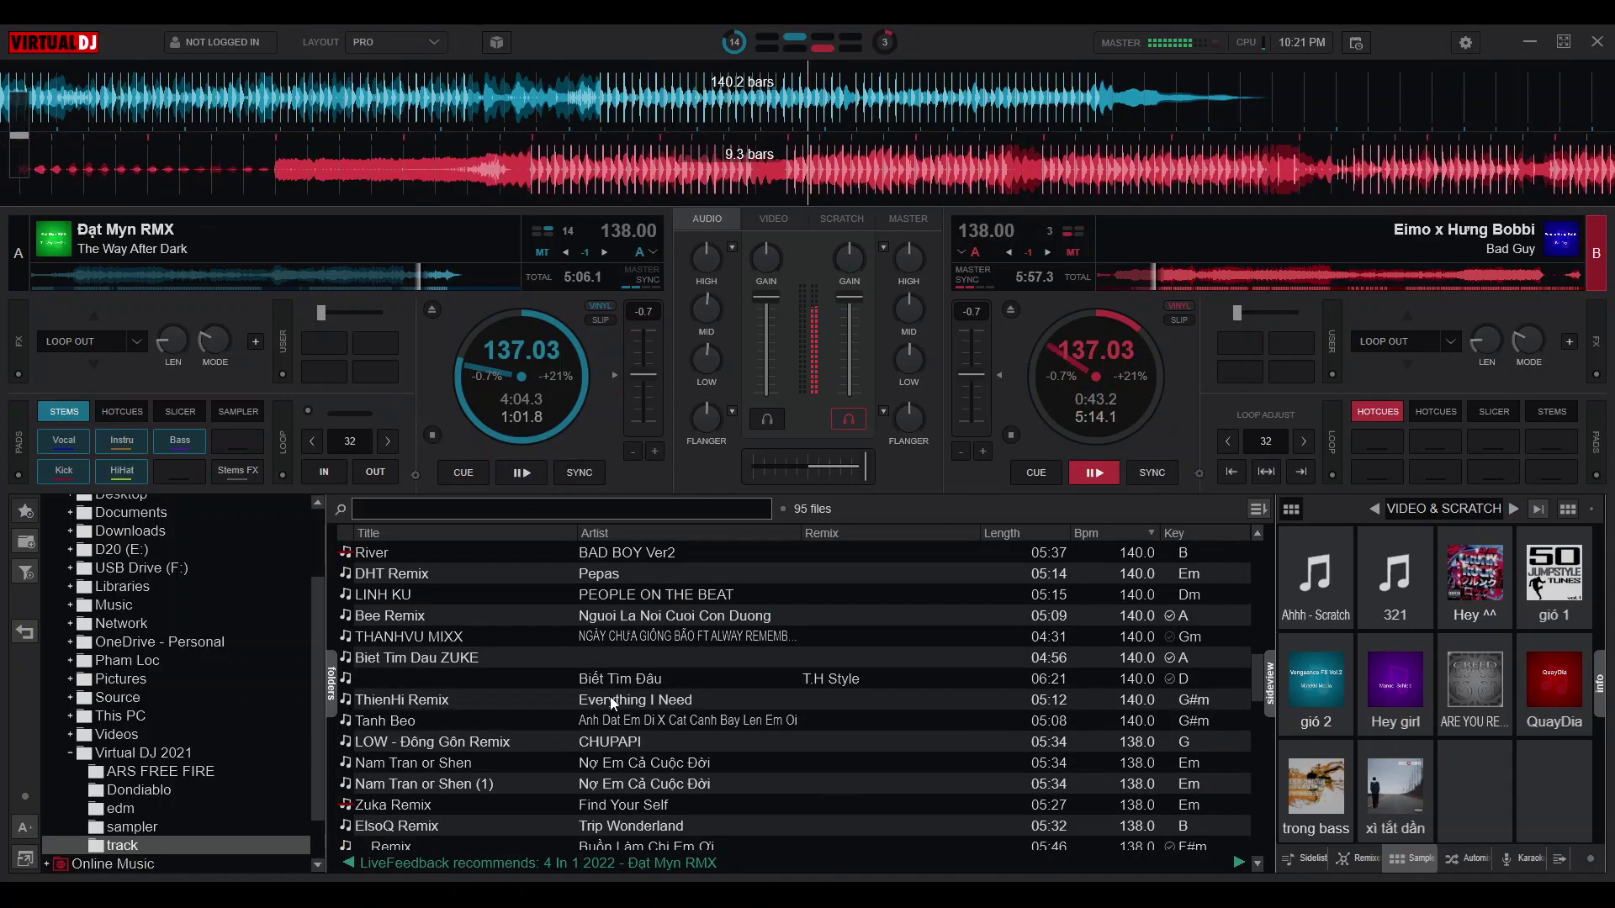
pyautogui.moveTo(612, 704); pyautogui.dragTo(523, 379)
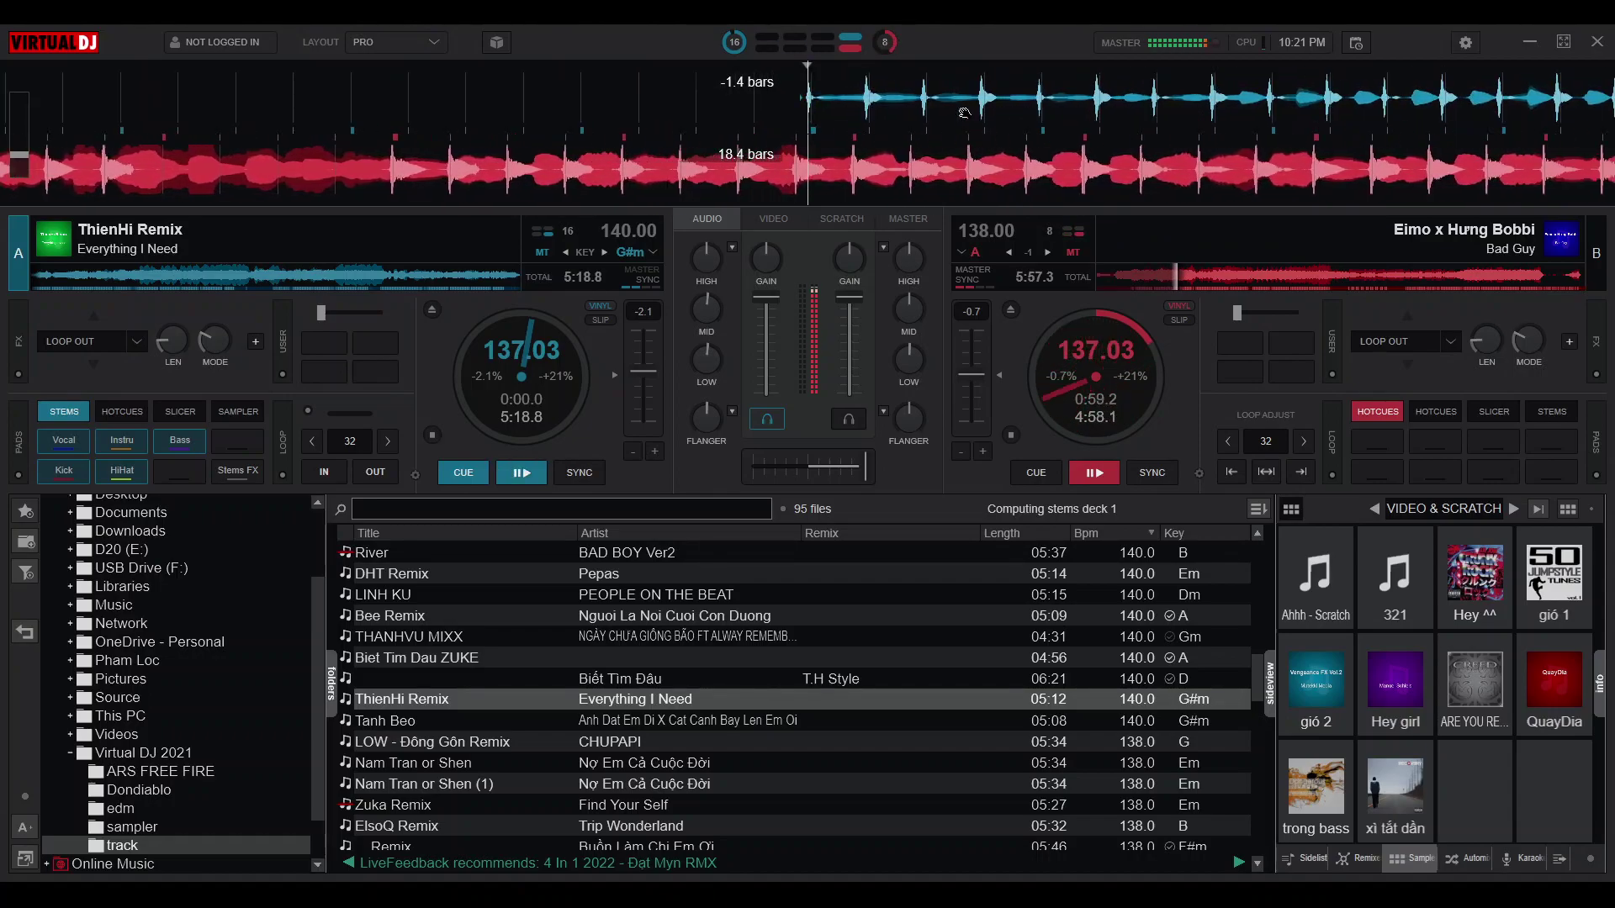
# Raise deck B's tempo to 139.03 BPM
pyautogui.moveTo(984, 375); pyautogui.dragTo(980, 377)
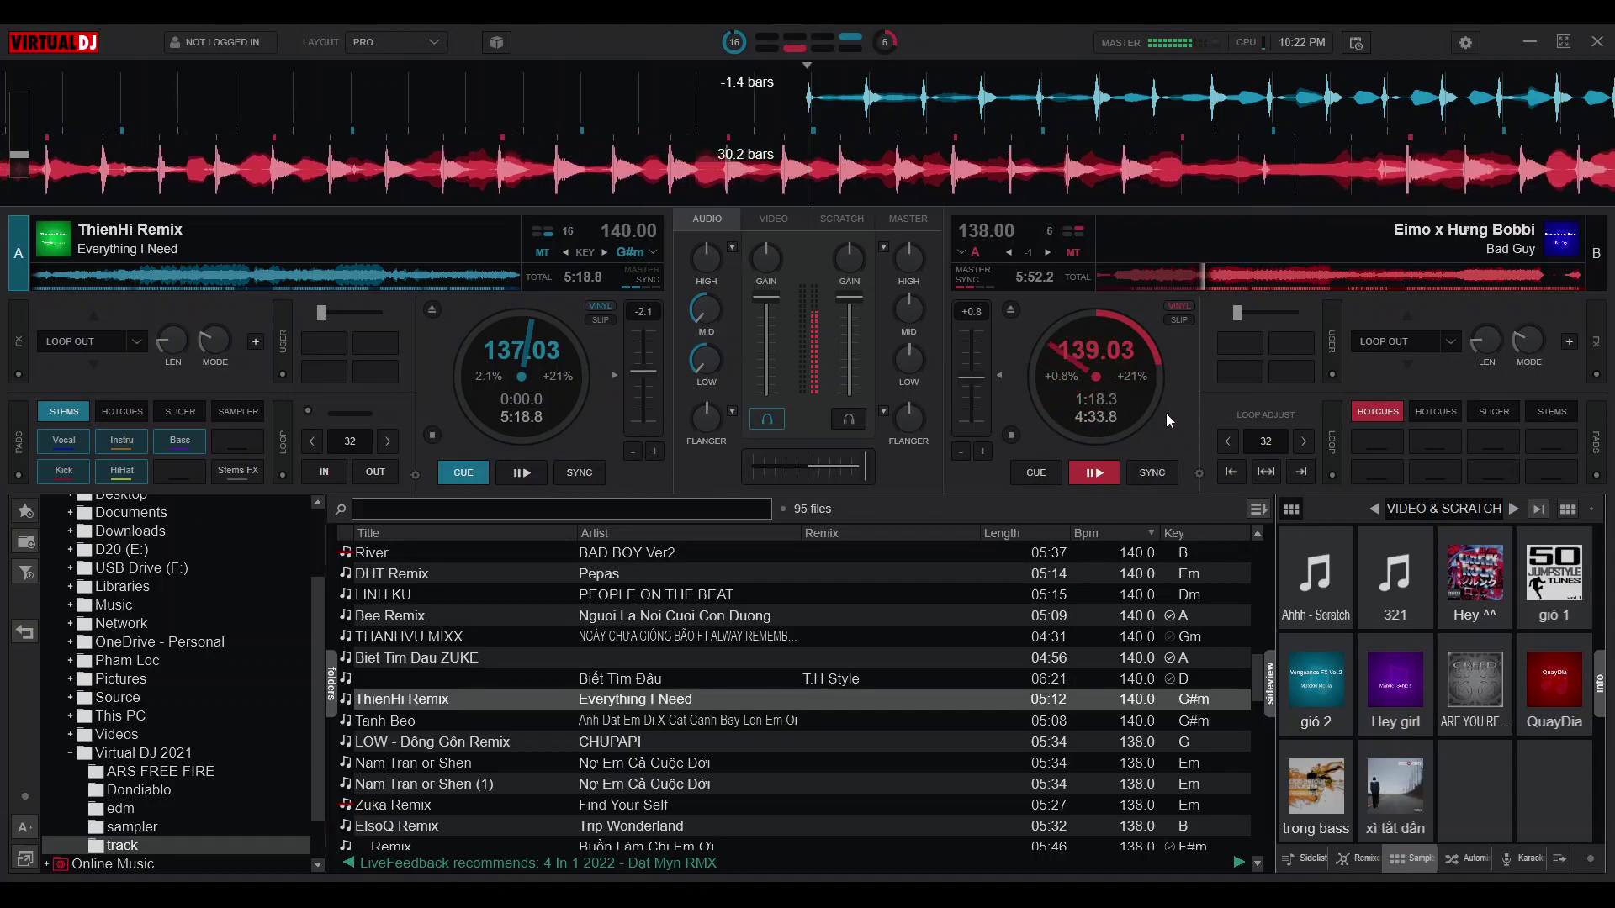
# Examine the video mixer's Shader source and the Cover effect's settings, and view the master video output
pyautogui.click(774, 220)
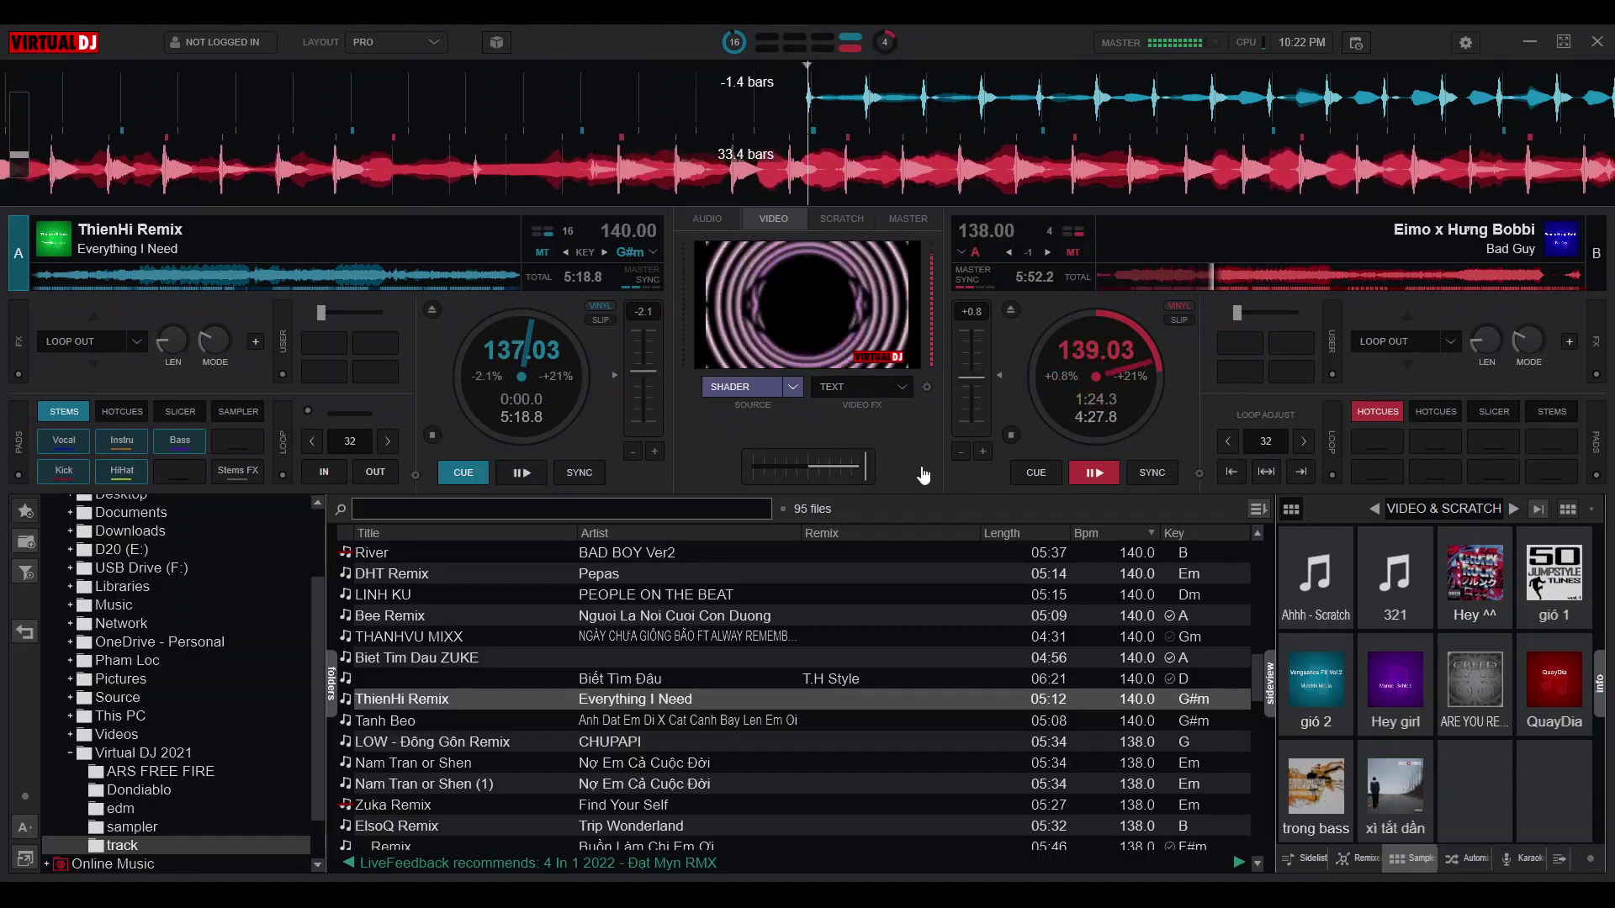
pyautogui.click(760, 380)
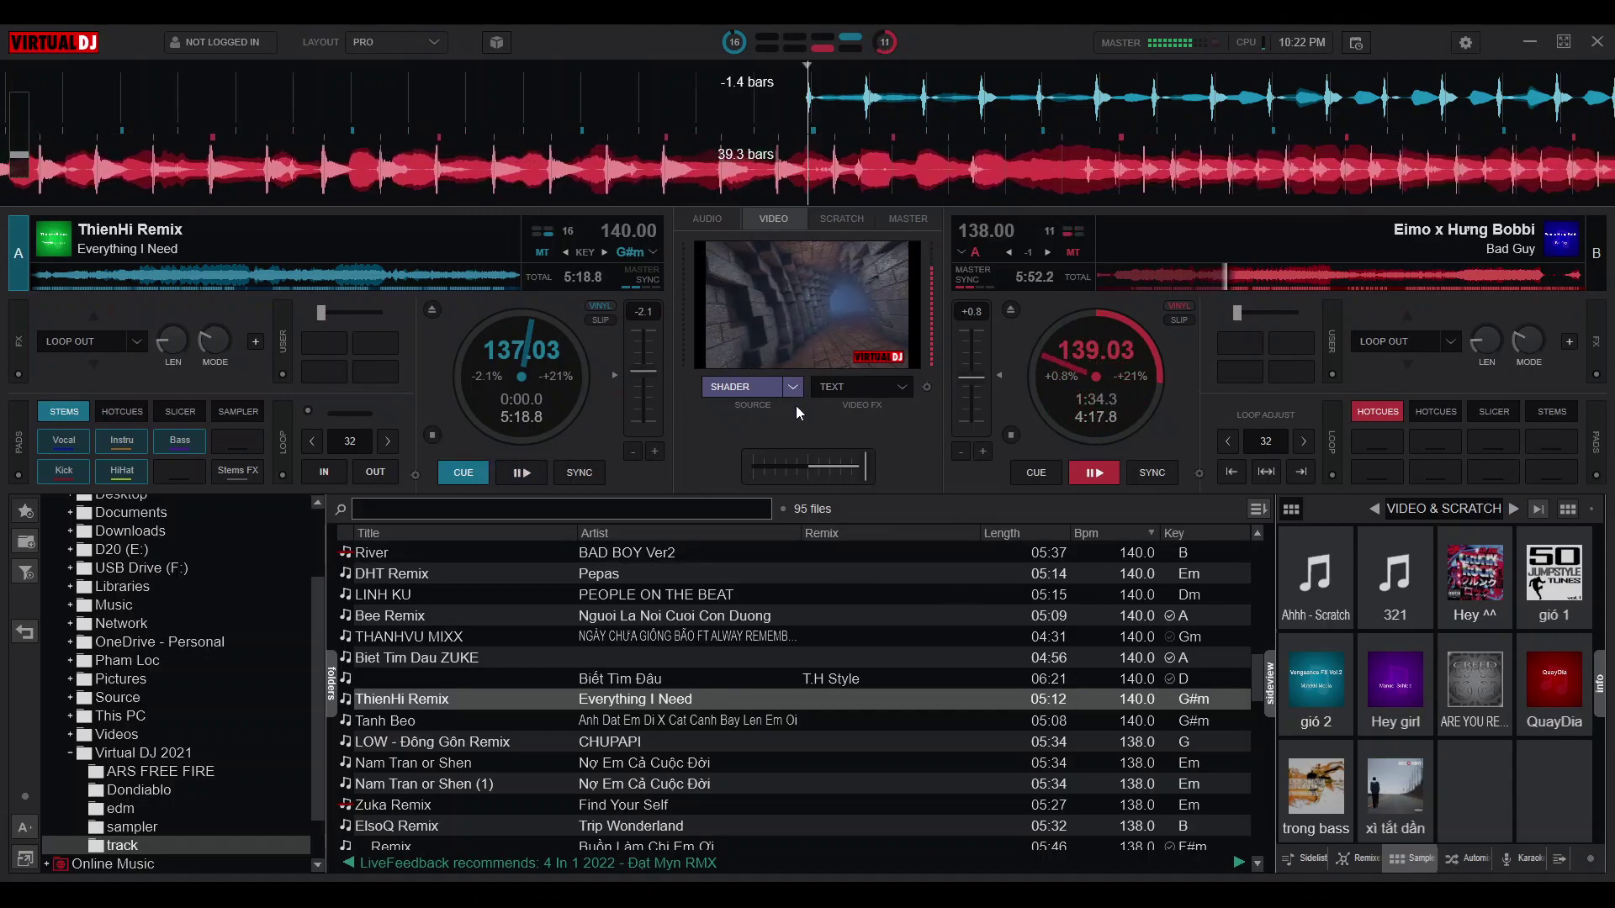
pyautogui.click(927, 429)
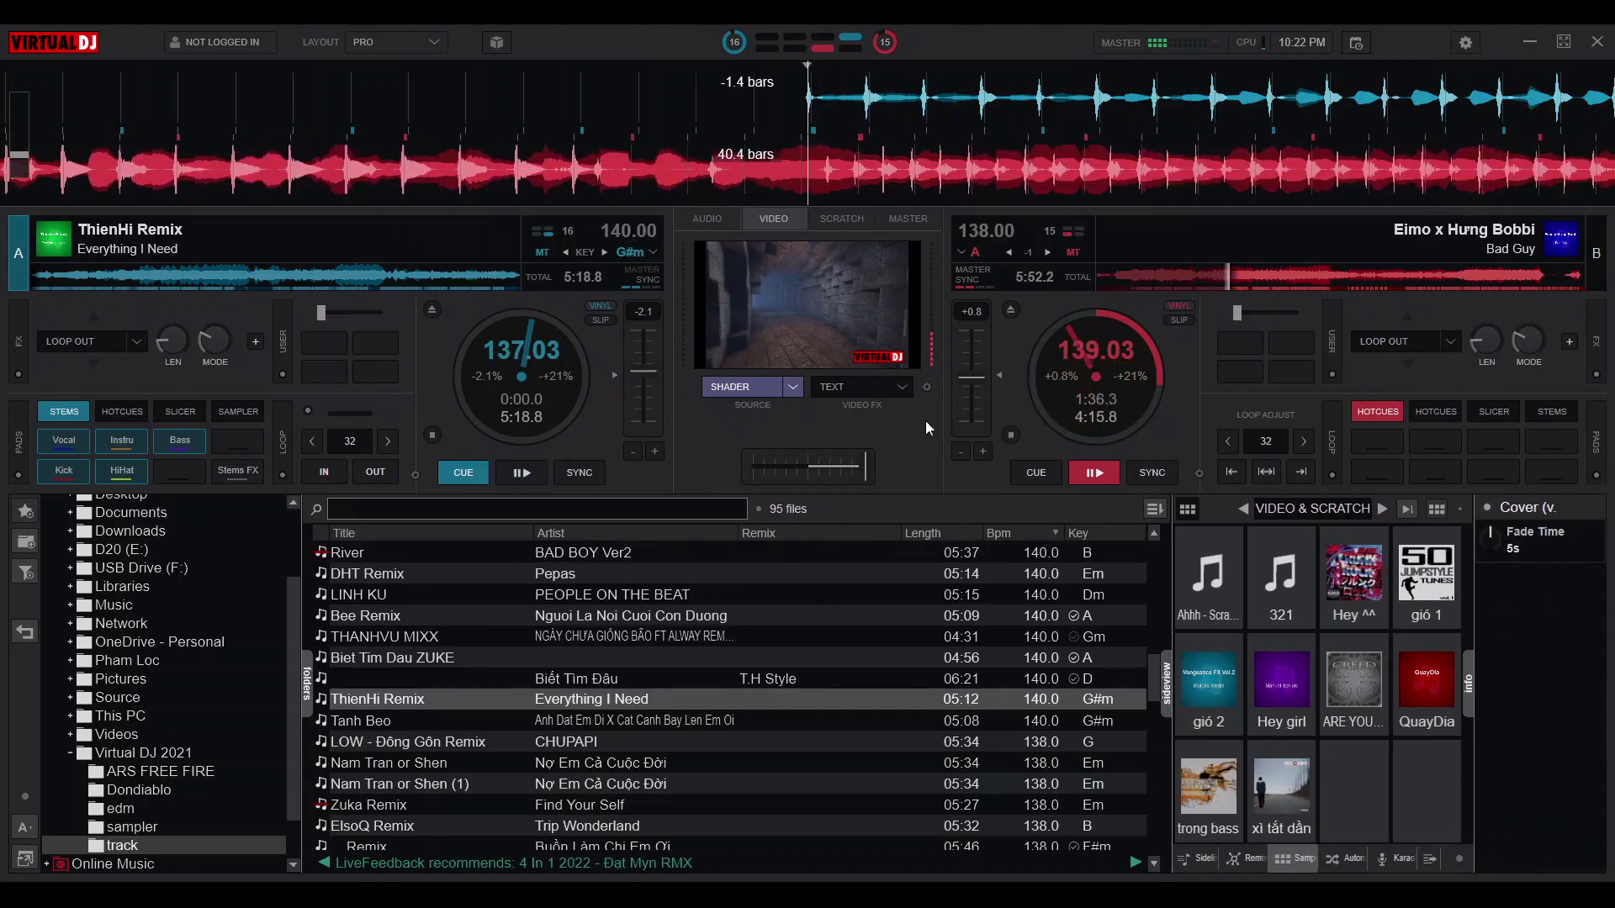
pyautogui.click(1594, 508)
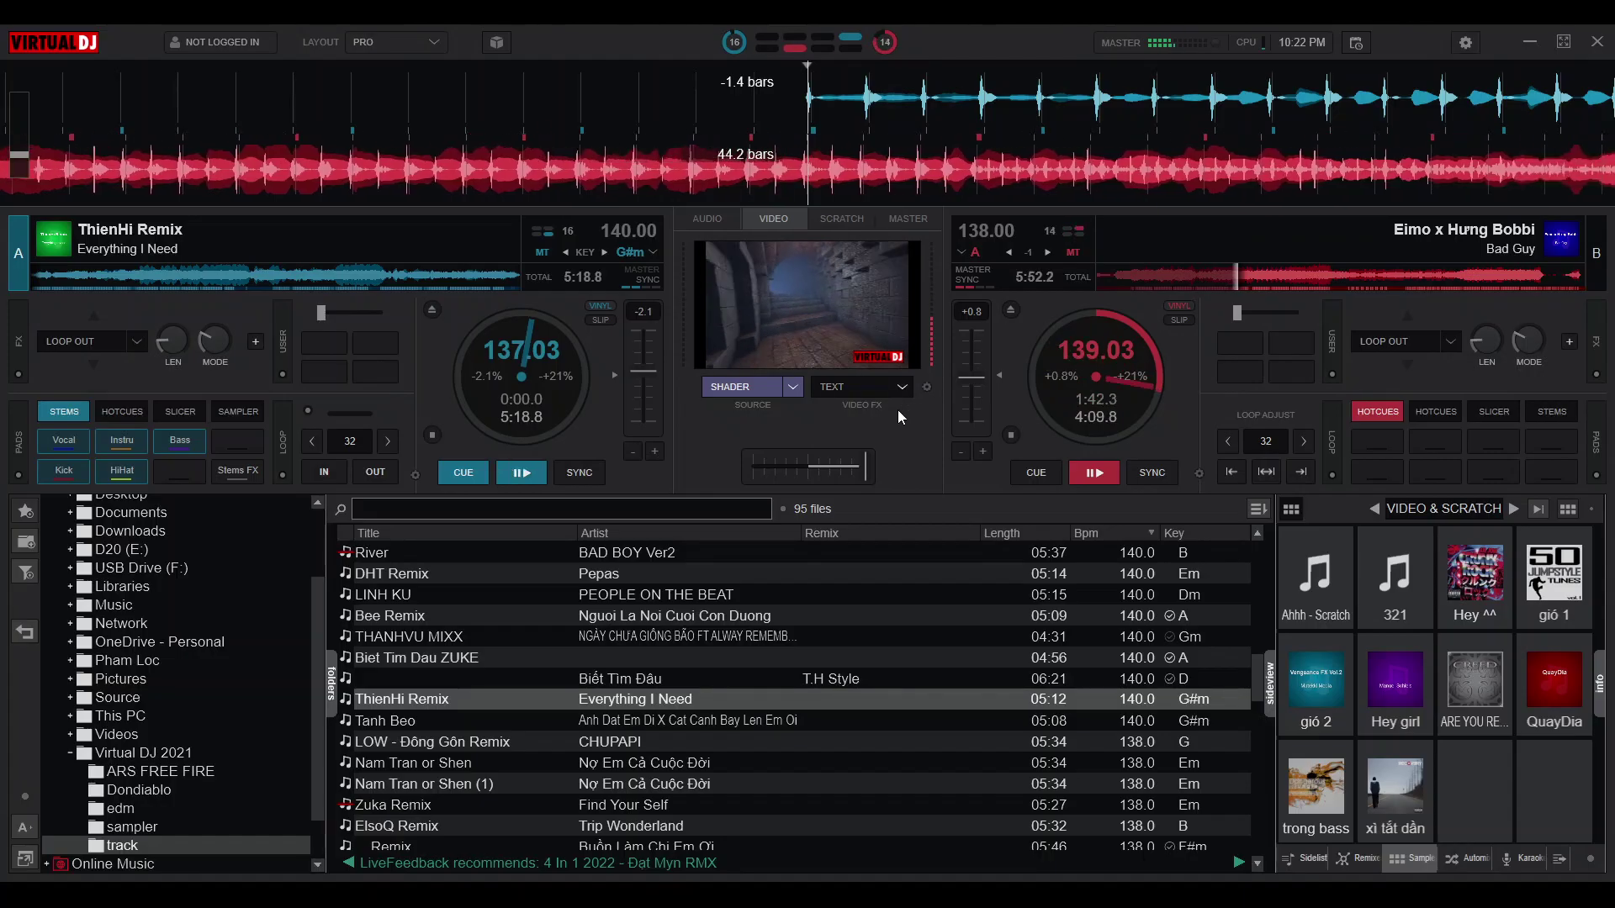
pyautogui.click(926, 385)
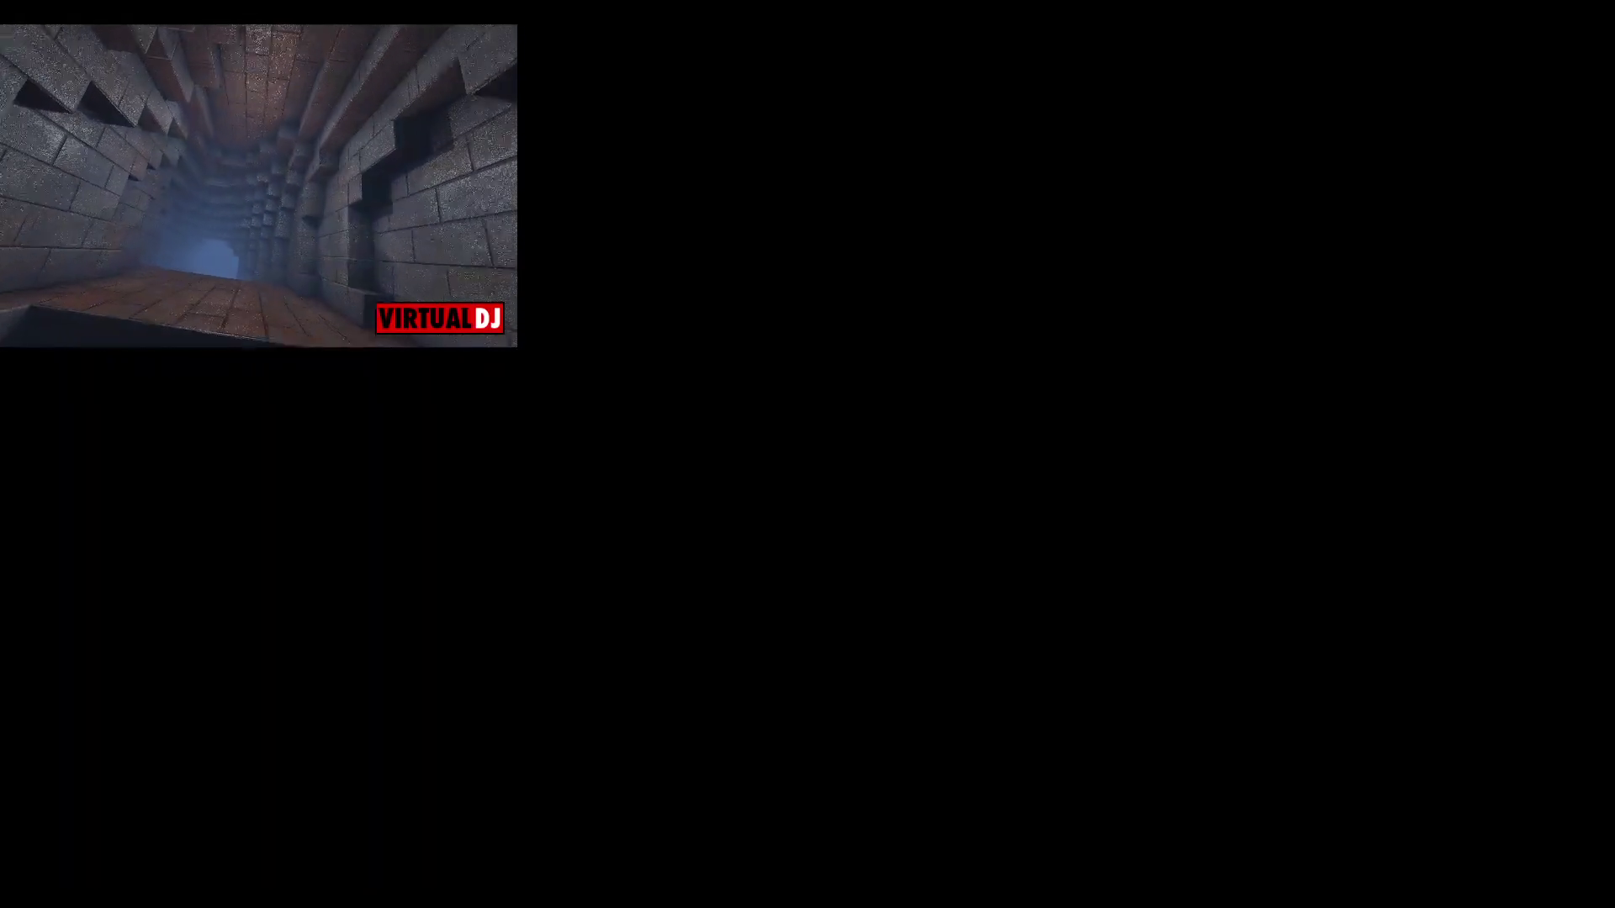
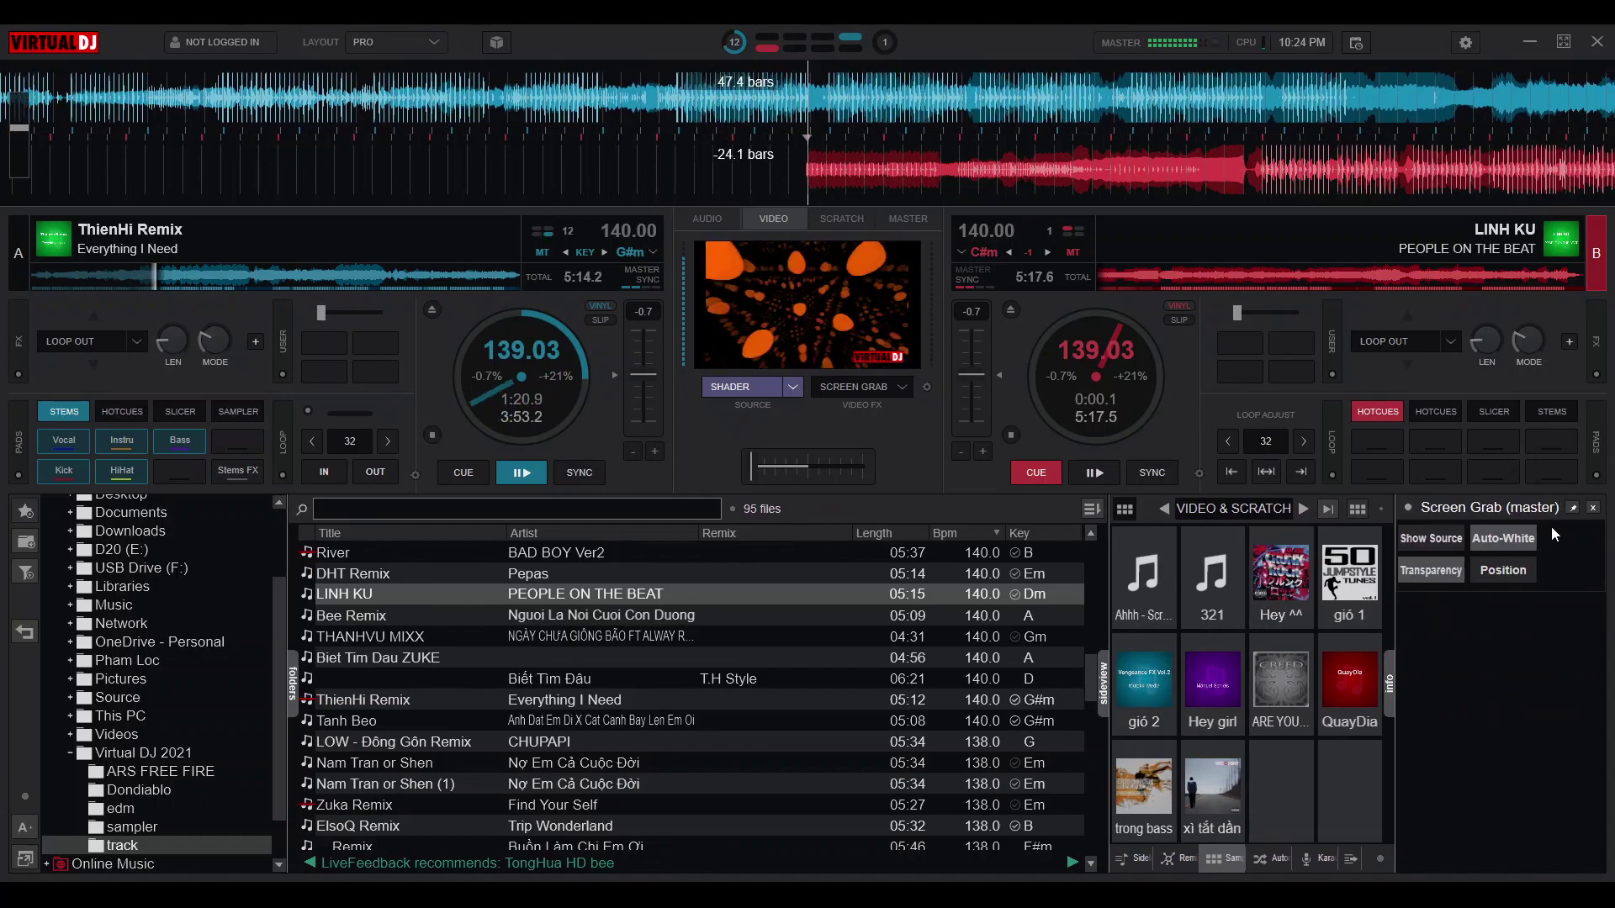
# Close the Screen Grab effect's settings, then view the master video output and leave it again
pyautogui.click(1592, 507)
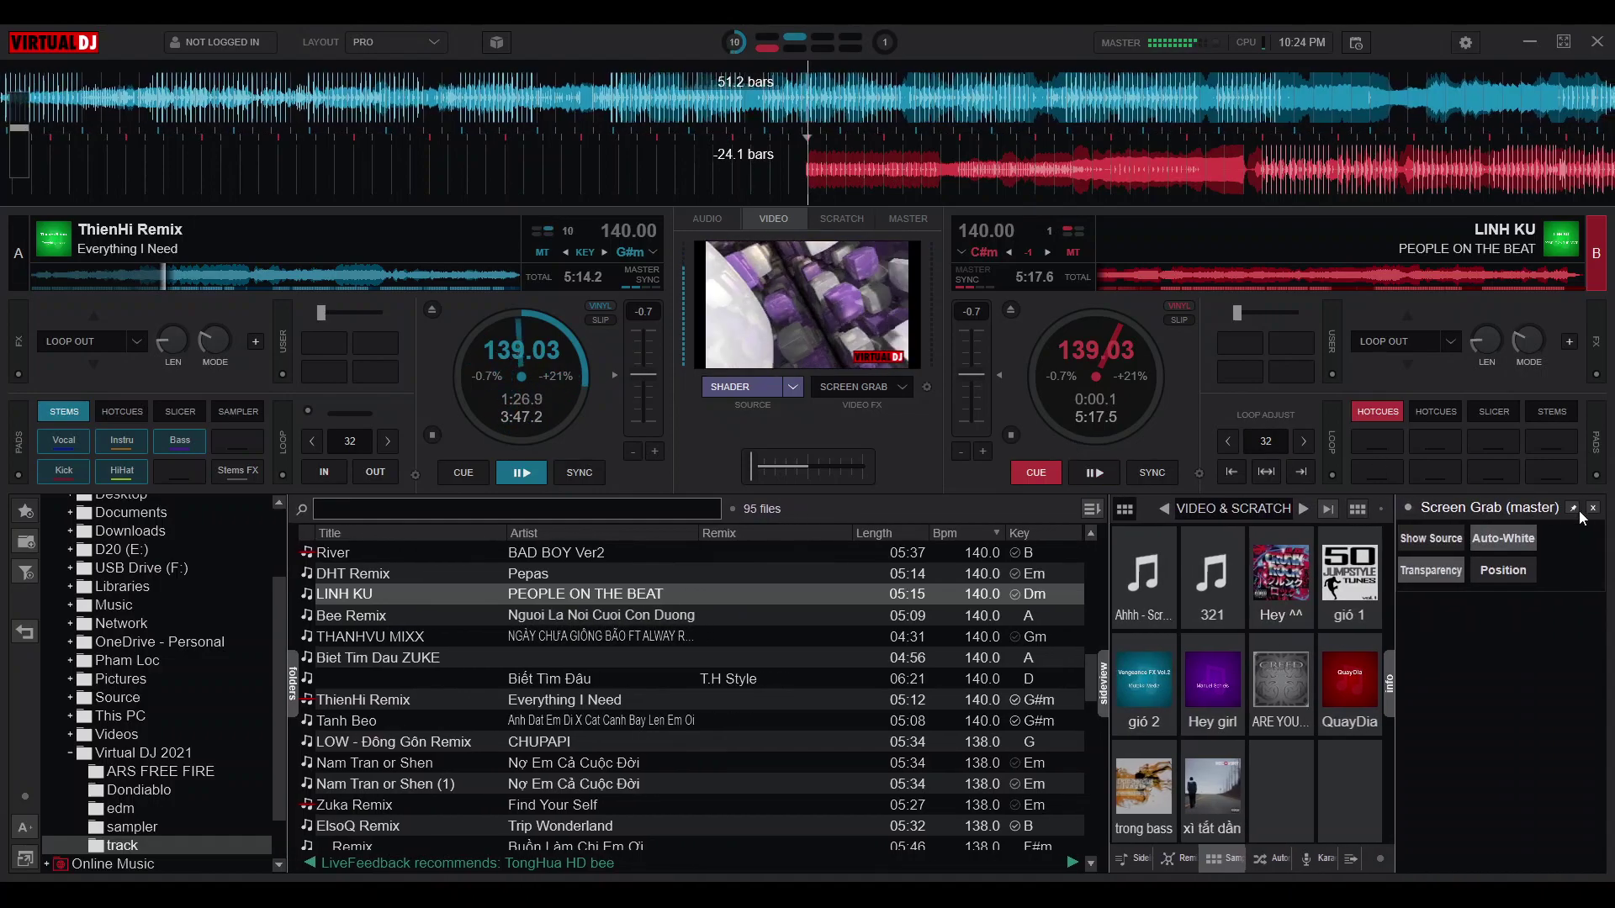
pyautogui.click(1581, 509)
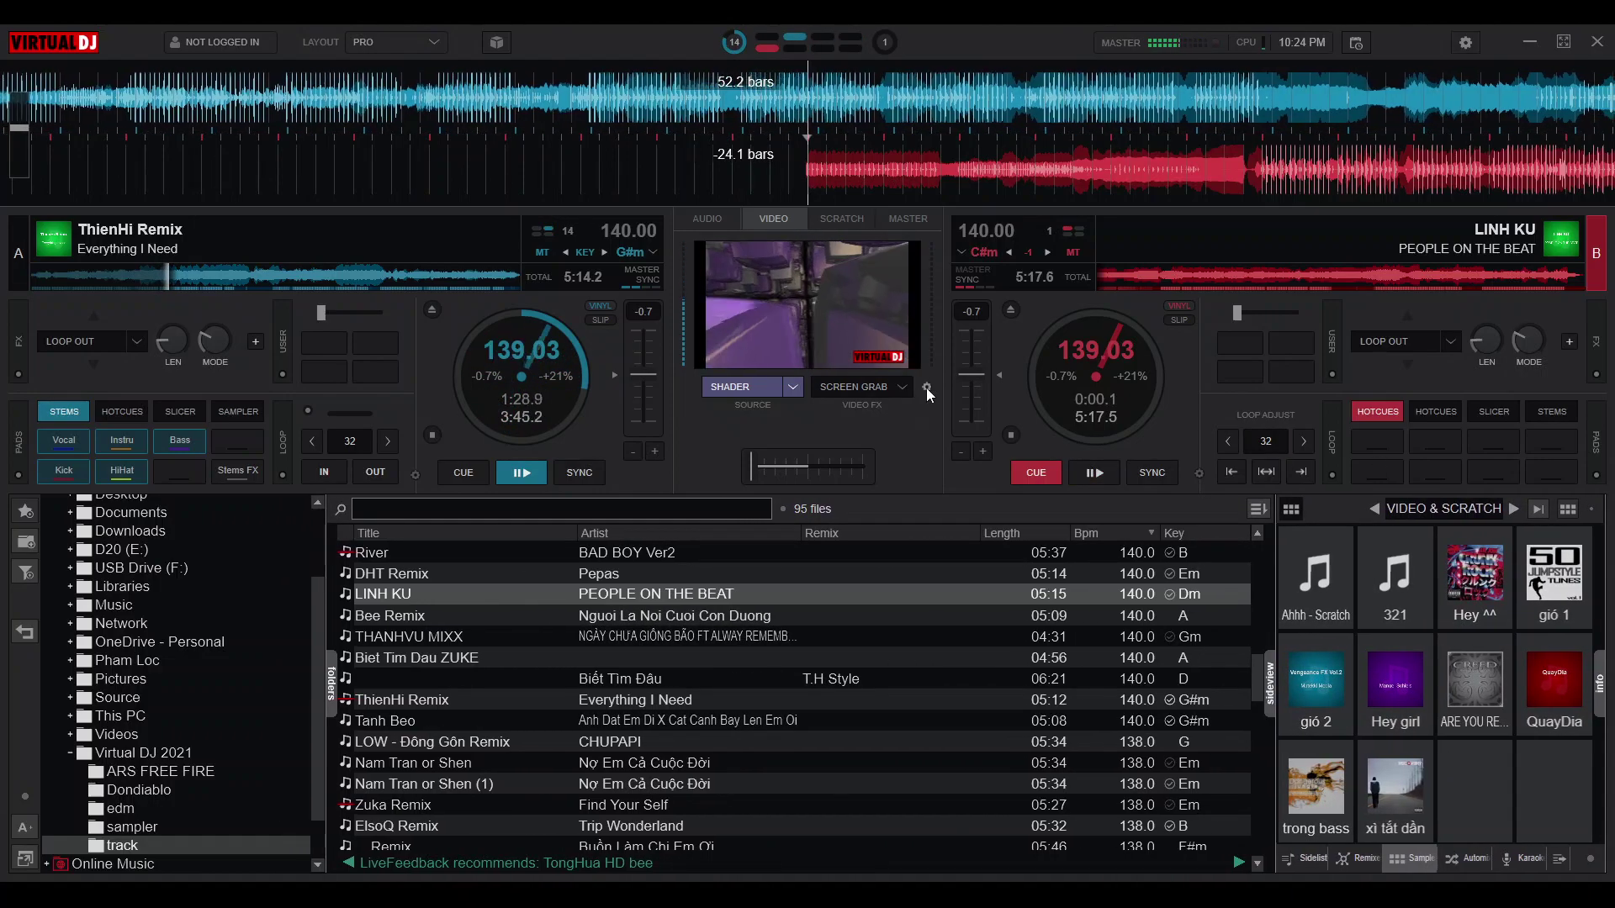
pyautogui.click(927, 387)
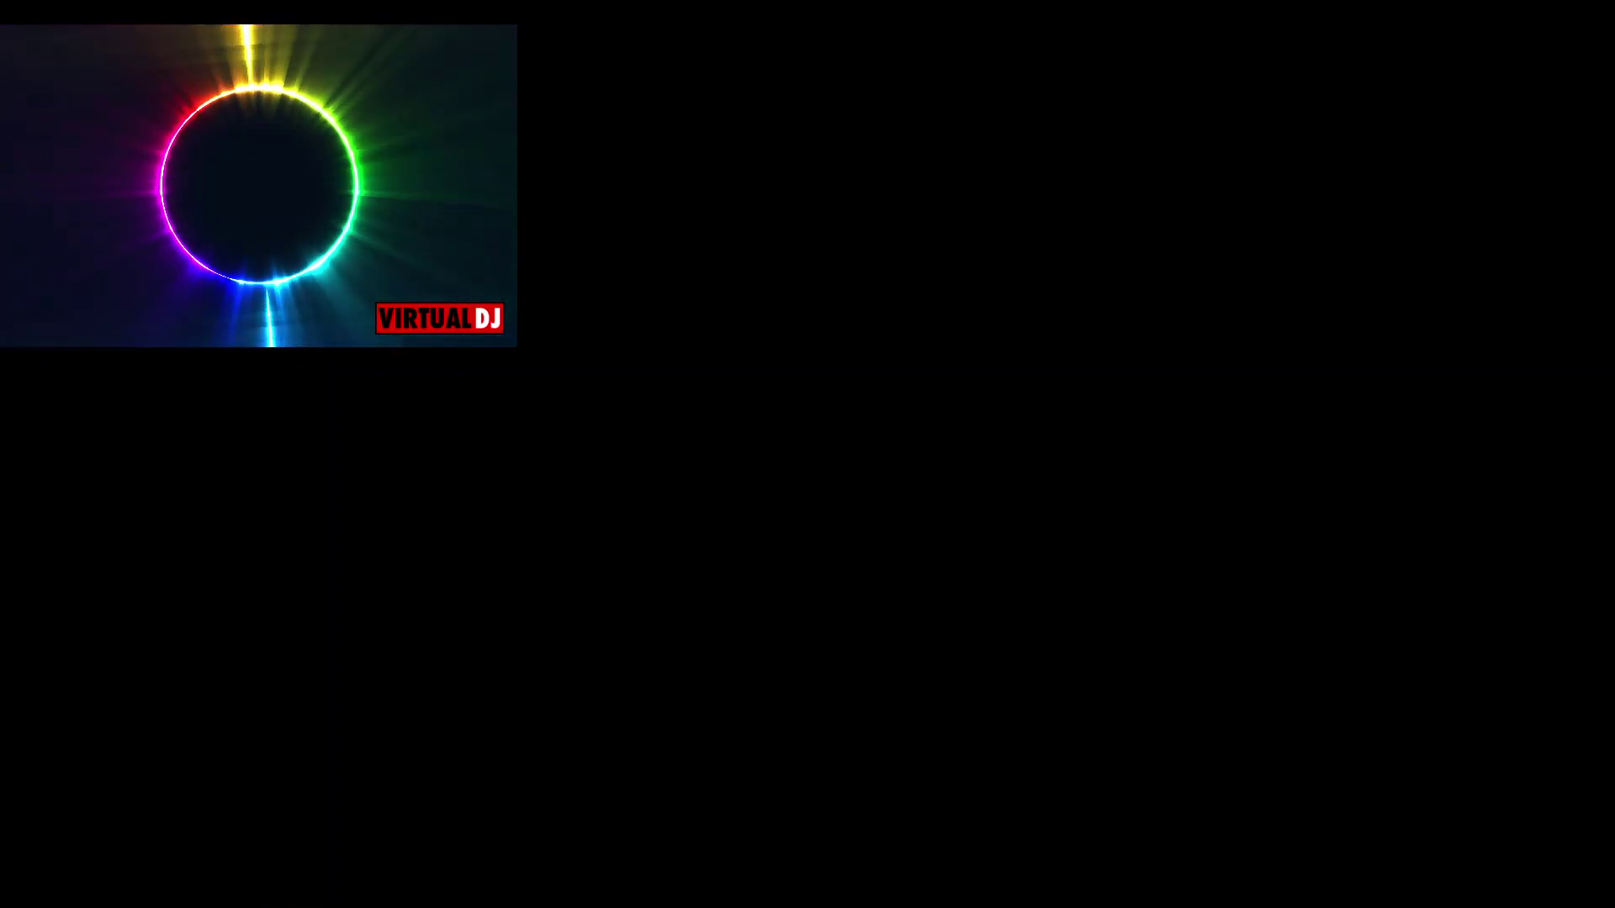
pyautogui.doubleClick(784, 284)
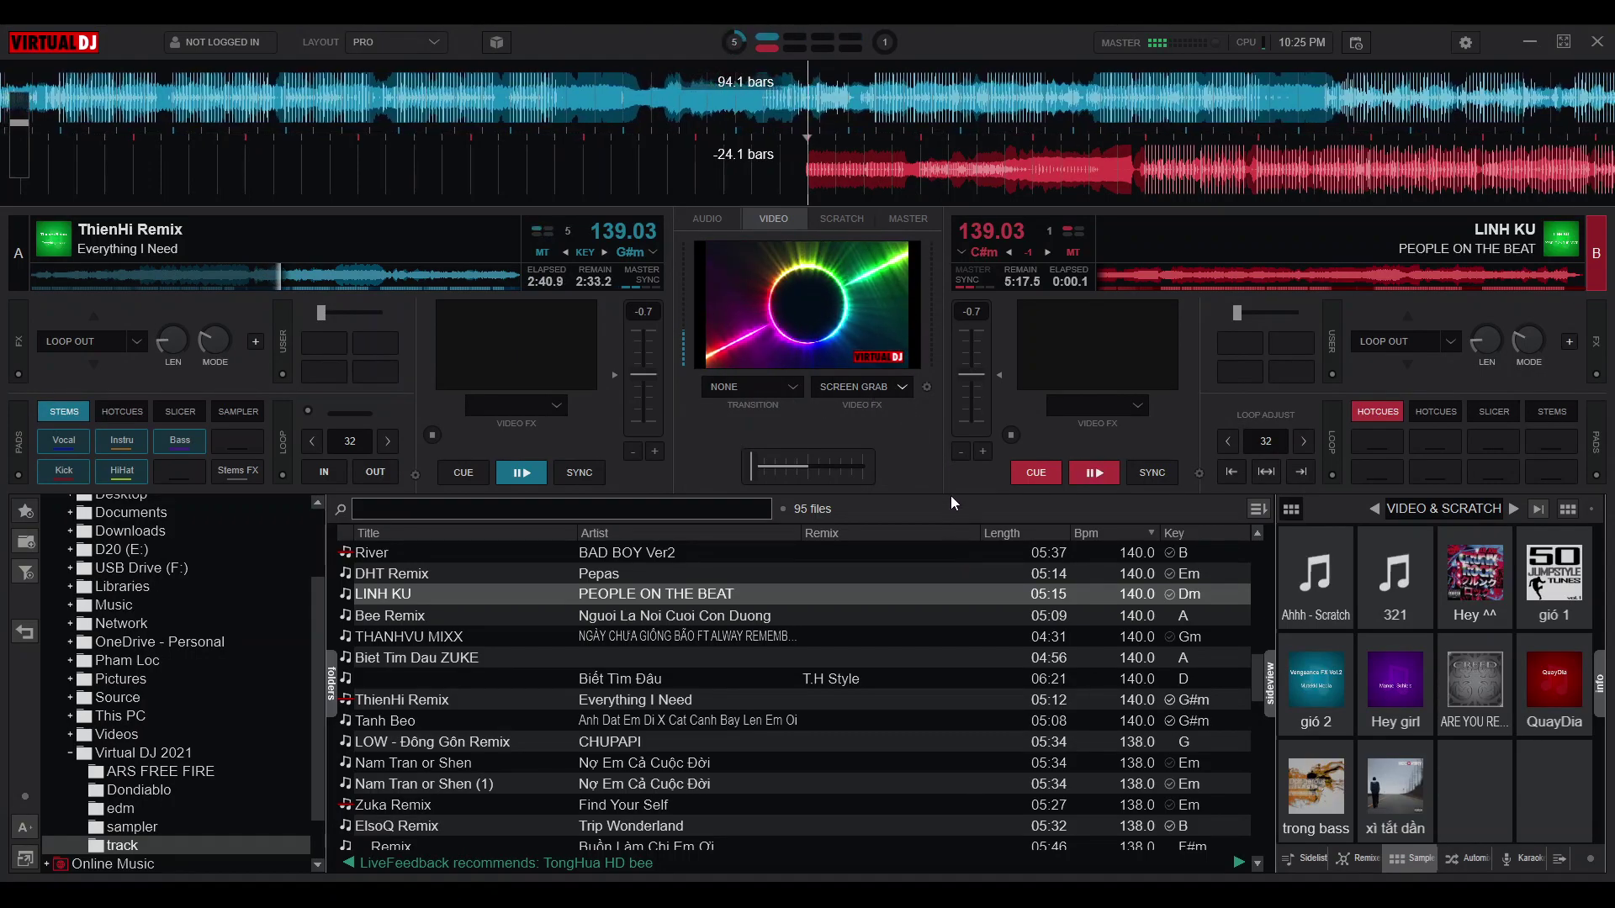
# Choose Cover as the master video effect and switch it briefly on and off
pyautogui.scroll(-1, 898, 393)
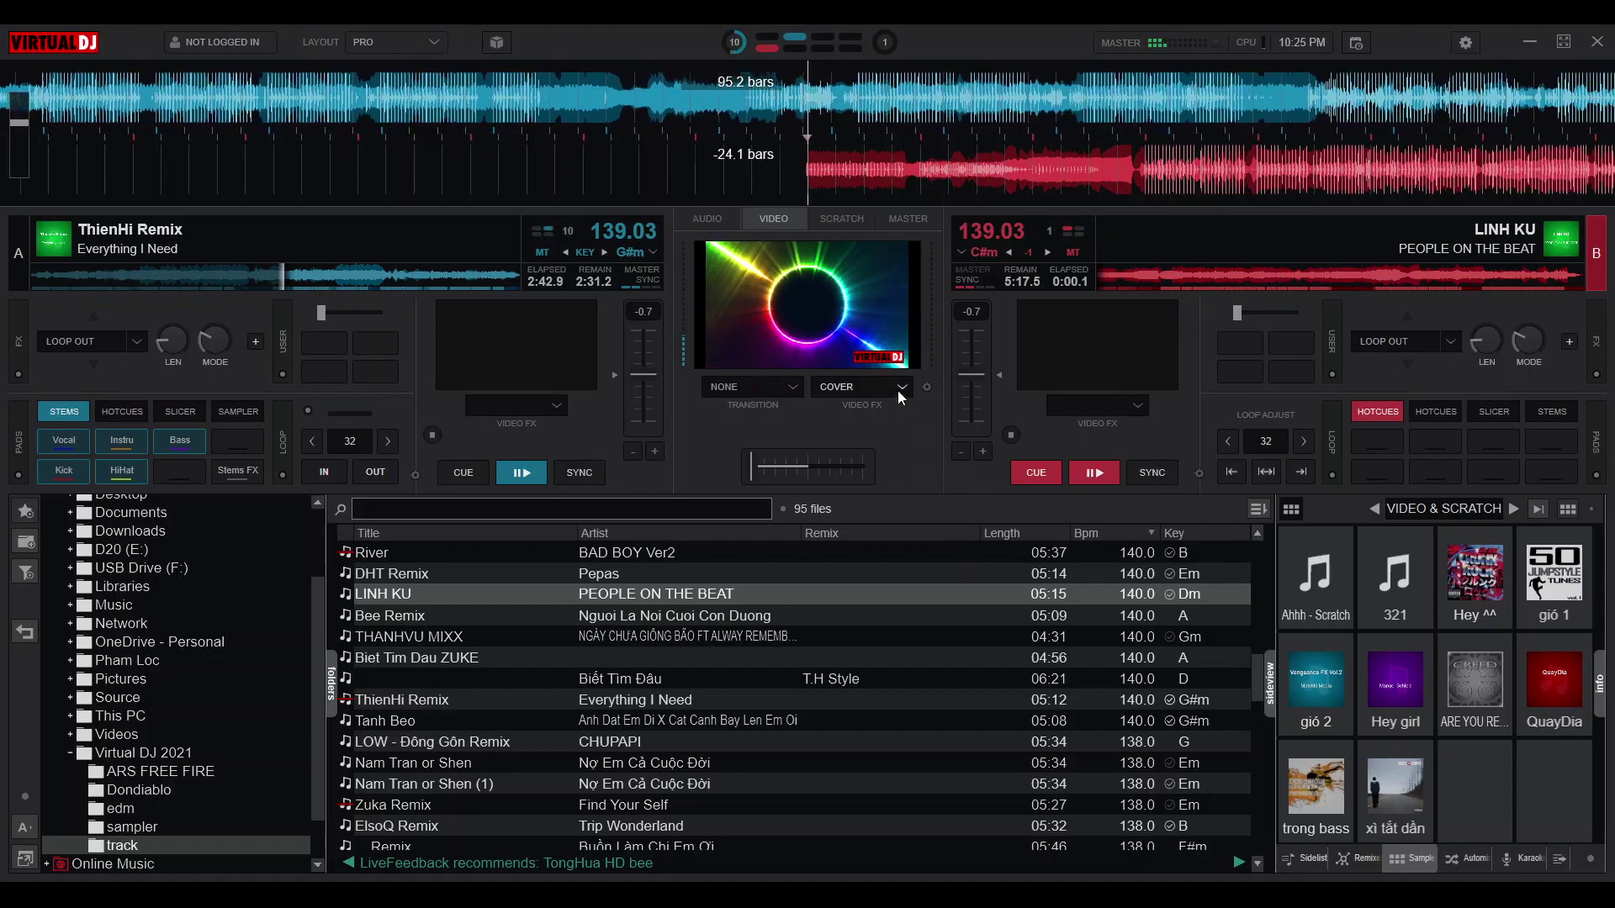
pyautogui.click(837, 388)
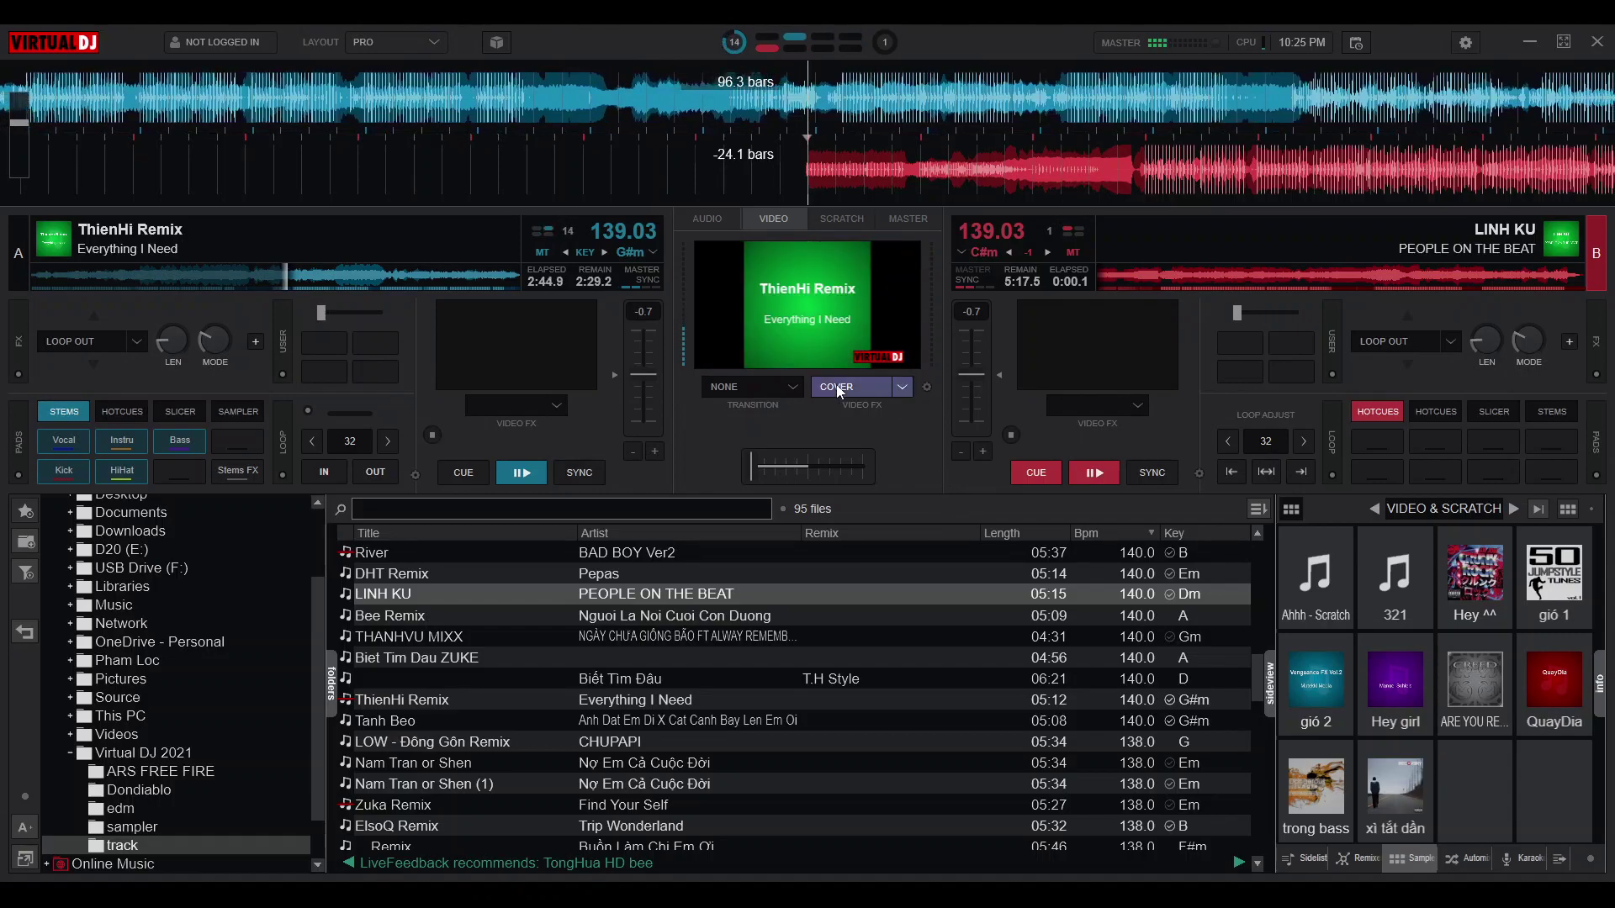
pyautogui.click(838, 388)
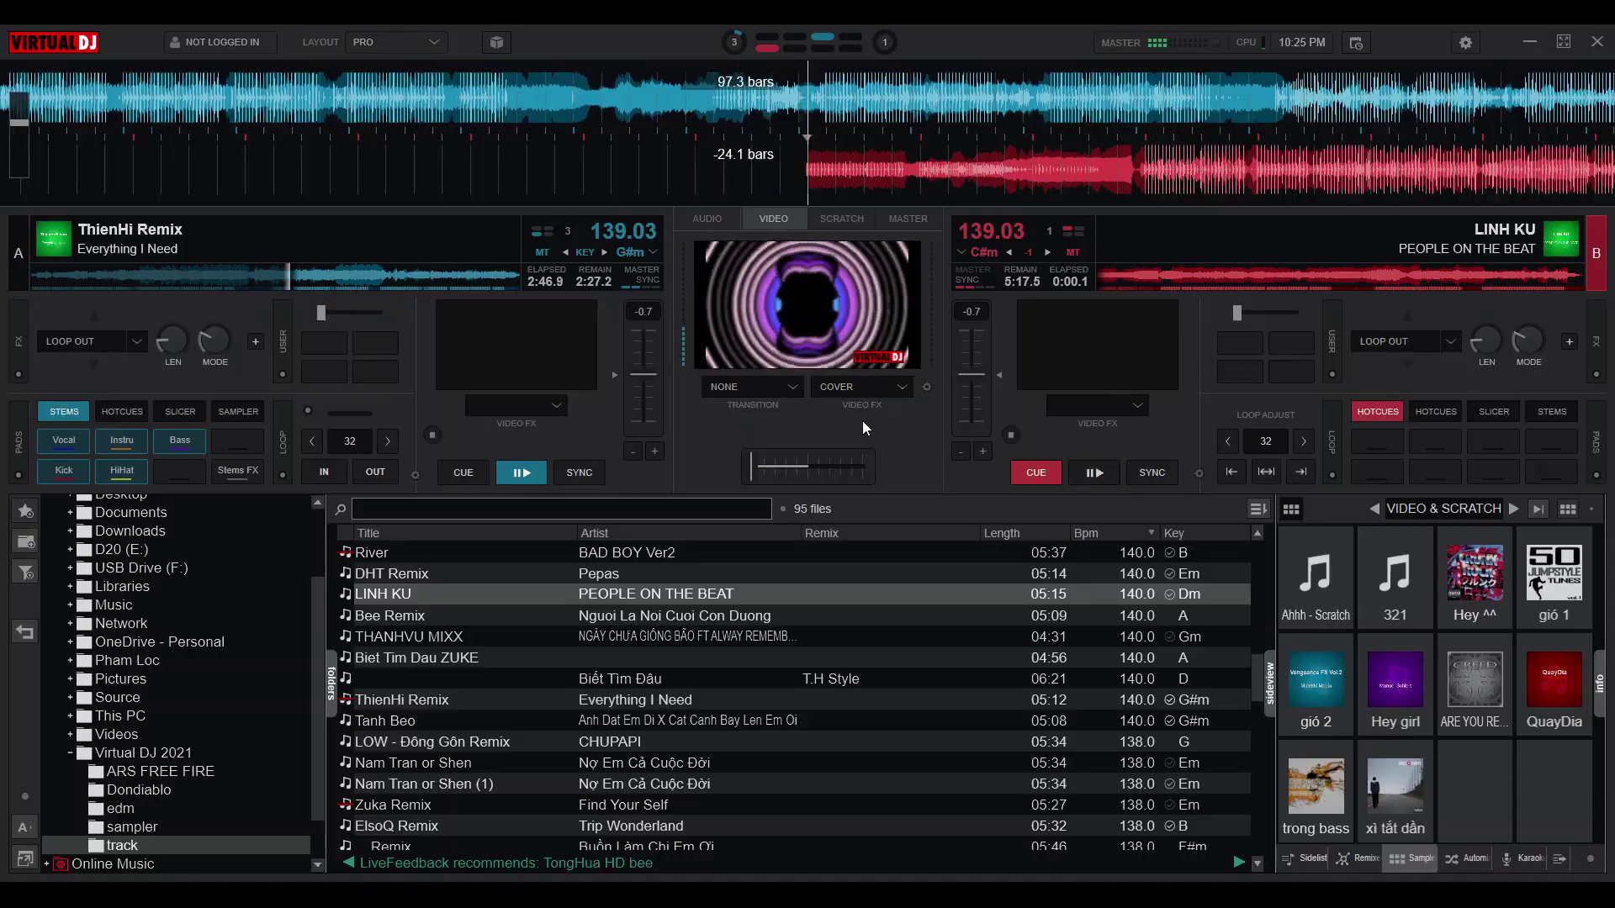
# Preview the master video output and set the video transition to Flip 3D
pyautogui.doubleClick(807, 303)
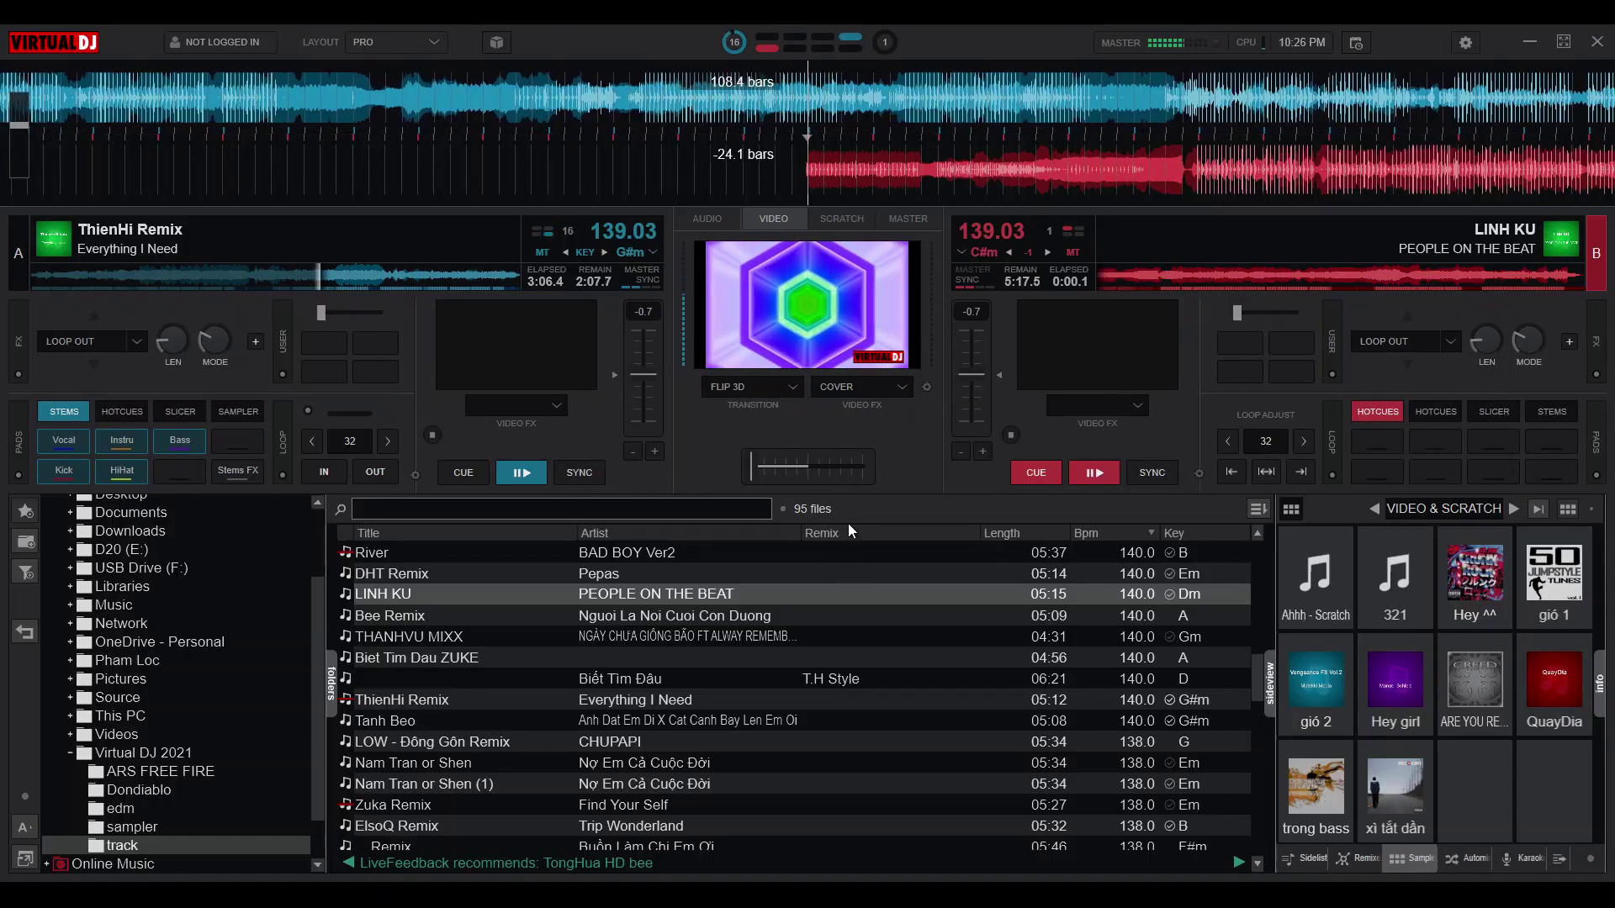
pyautogui.click(798, 394)
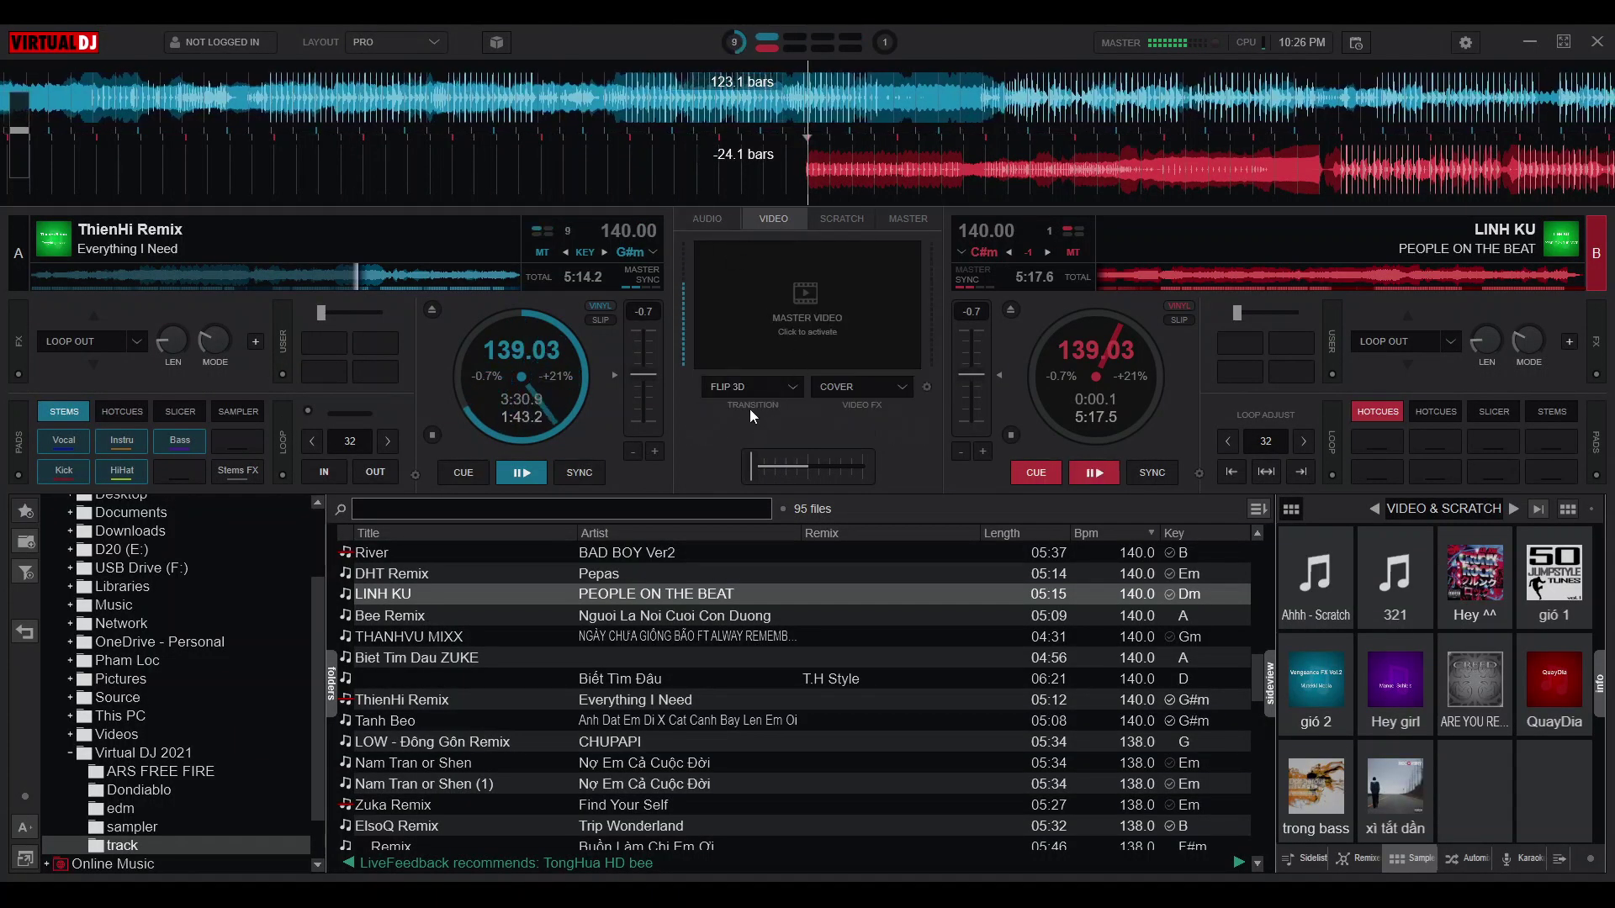
# Return to the audio mixer, start PEOPLE ON THE BEAT on deck B, and cut deck B's low and mid EQ
pyautogui.click(719, 218)
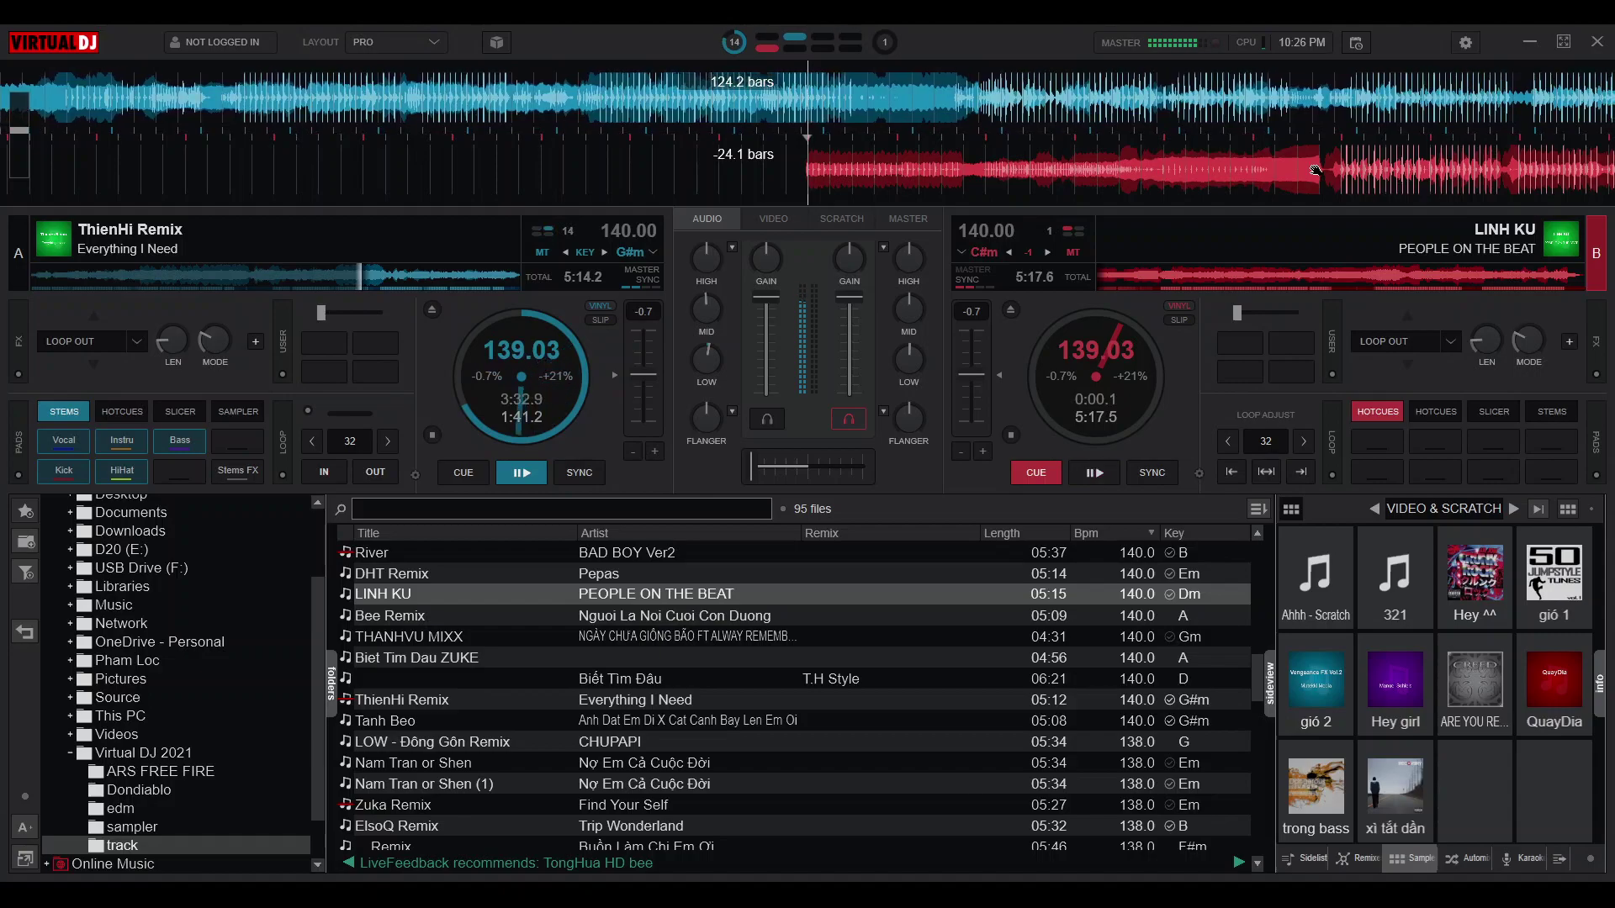
pyautogui.click(1093, 473)
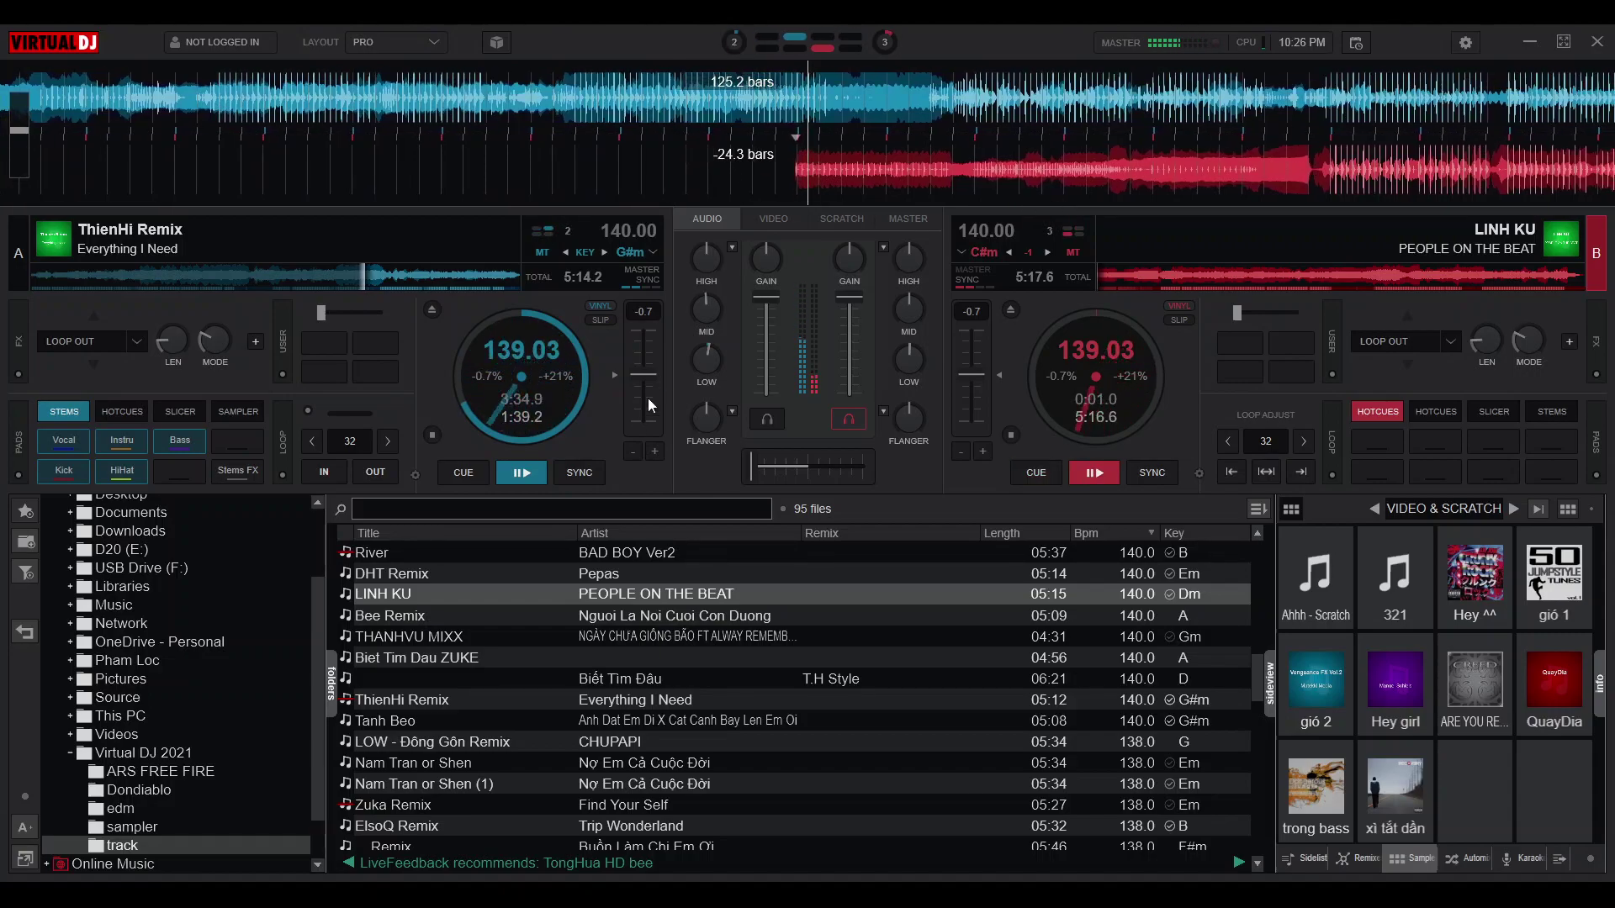
pyautogui.moveTo(705, 359); pyautogui.dragTo(695, 476)
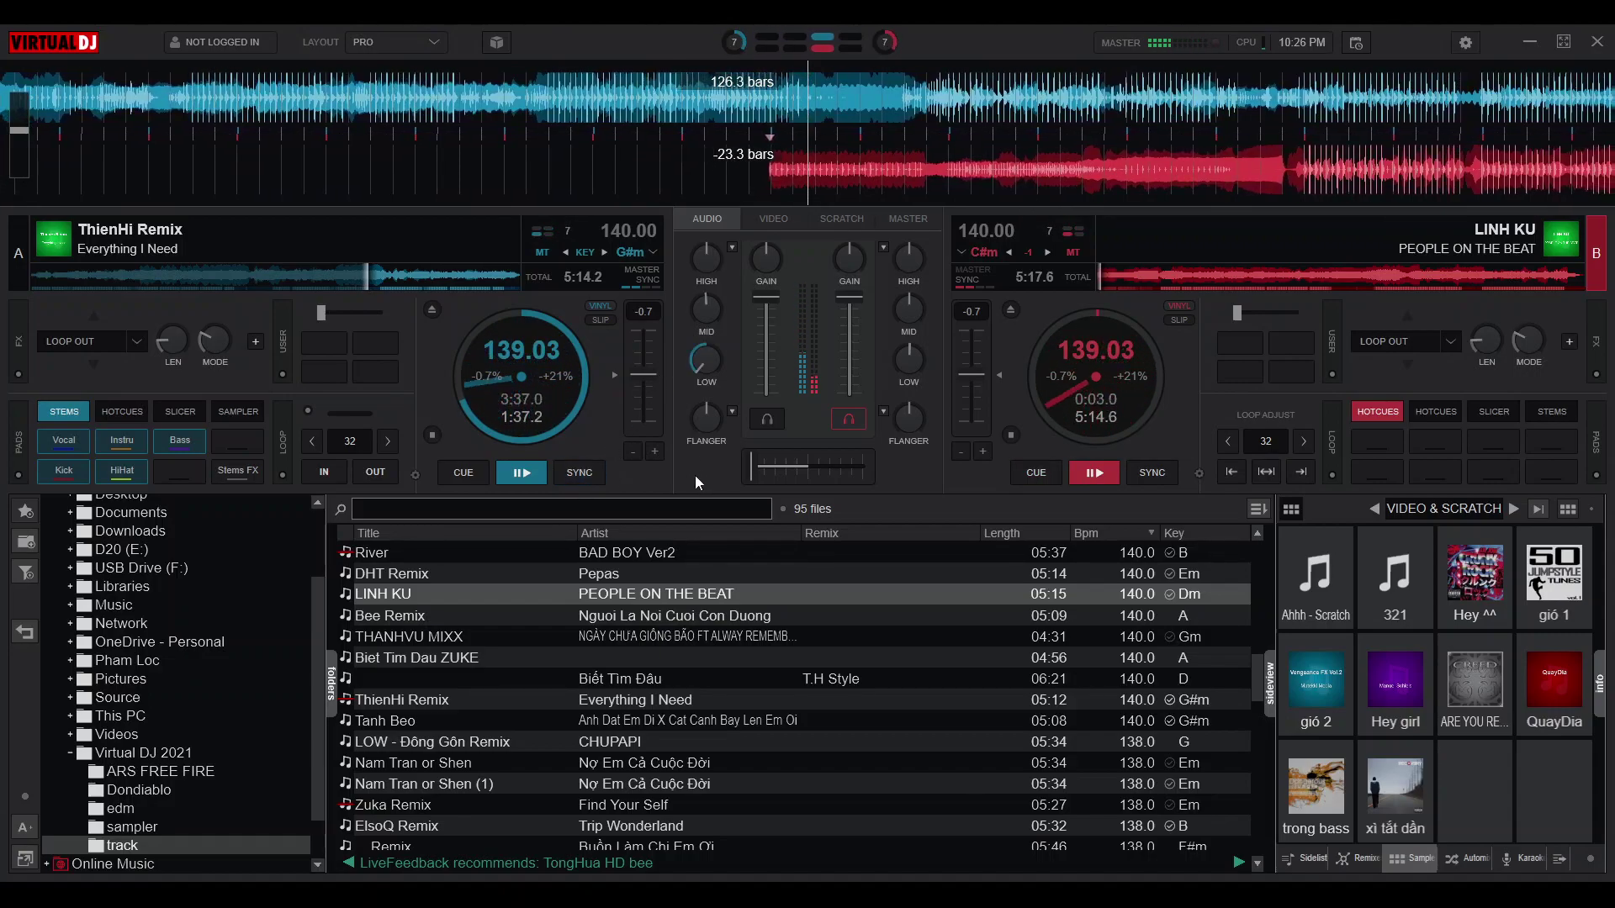
pyautogui.doubleClick(707, 364)
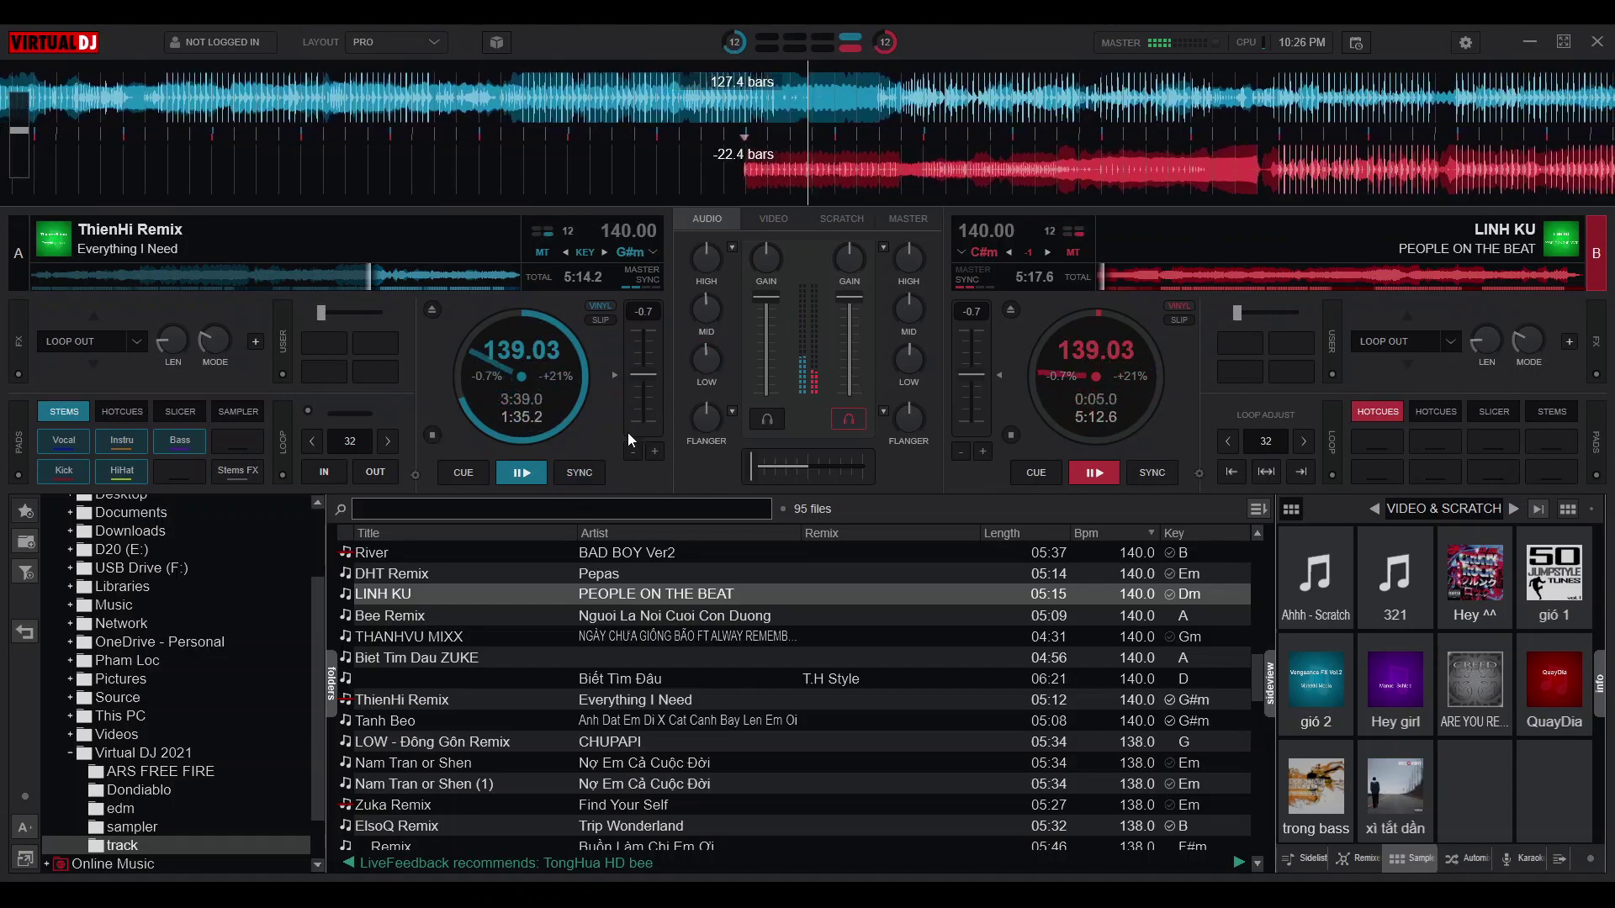
pyautogui.moveTo(901, 362); pyautogui.dragTo(892, 432)
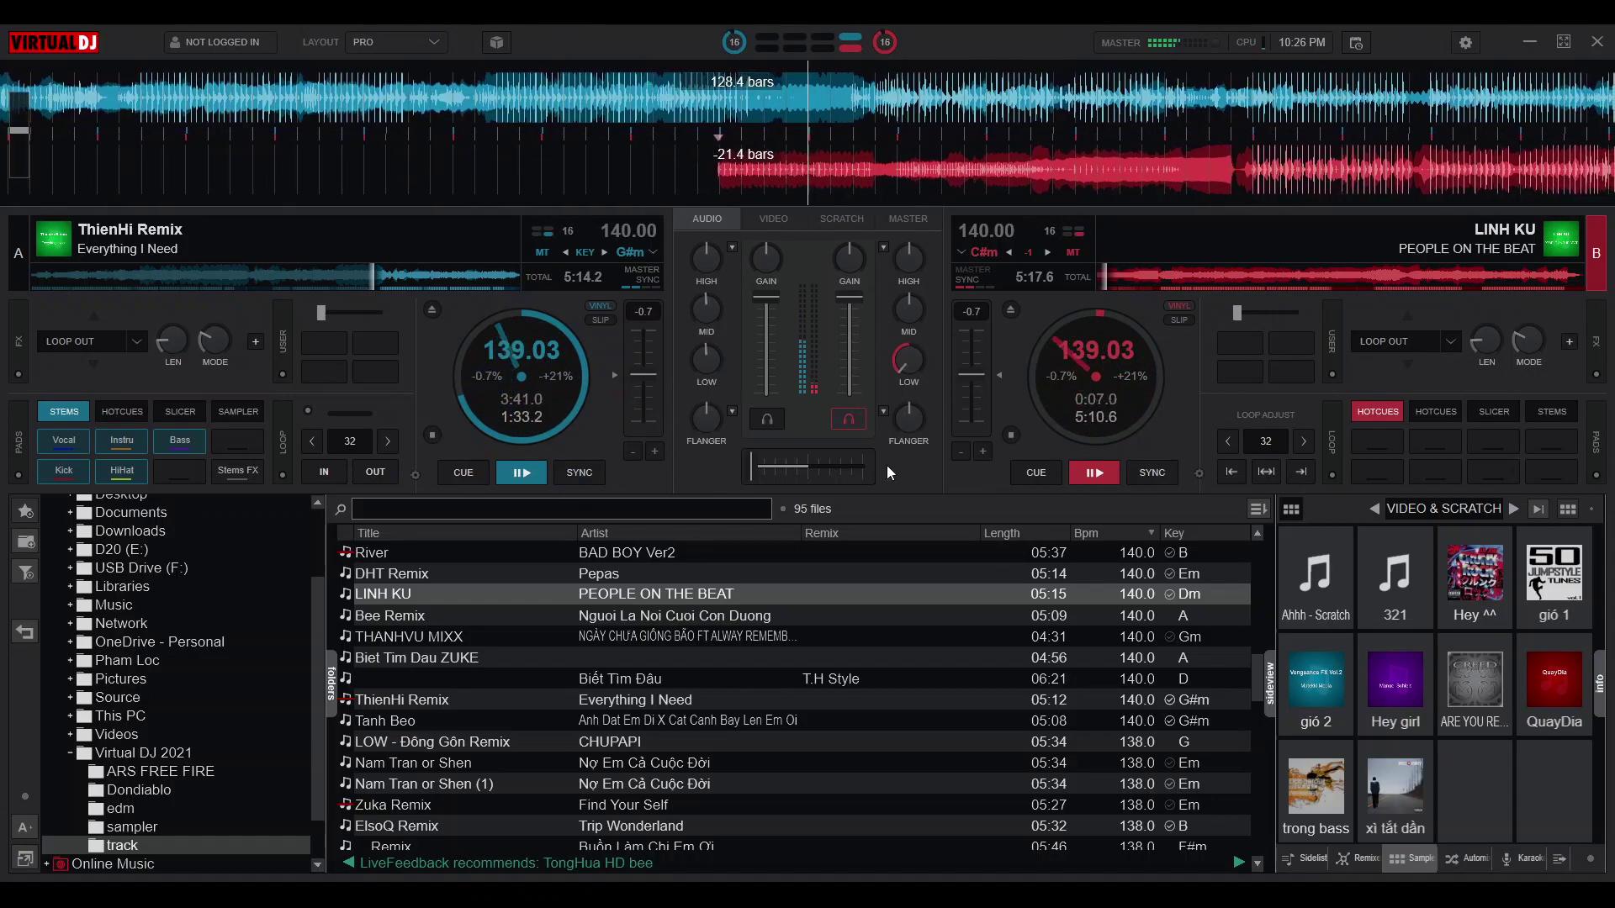
pyautogui.moveTo(895, 331); pyautogui.dragTo(878, 437)
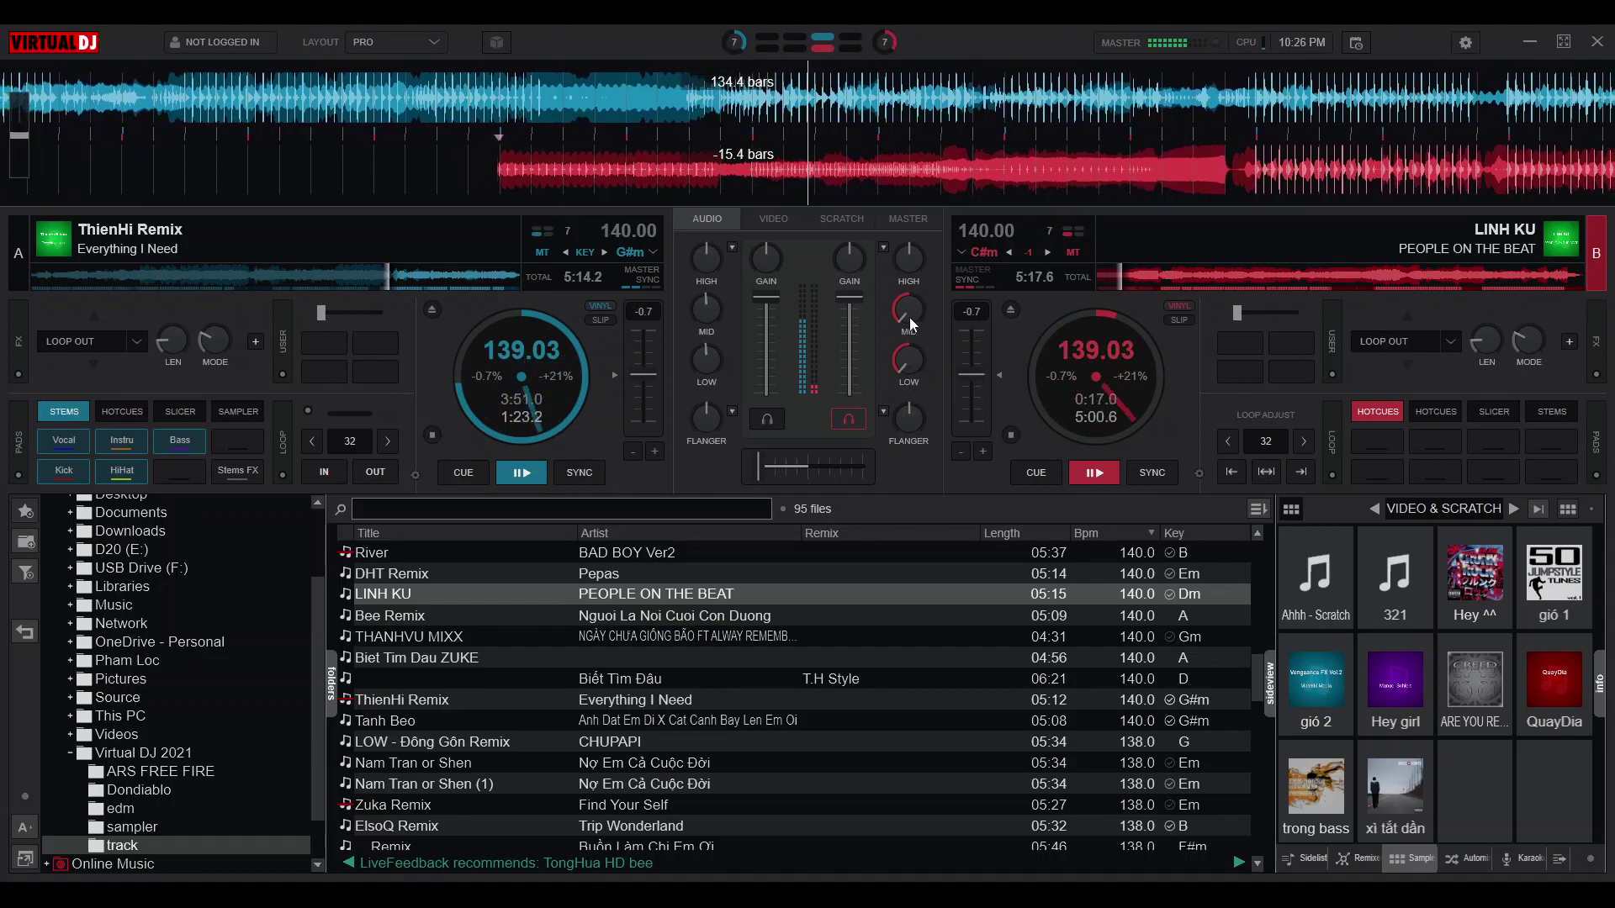
# Restore deck B's low and mid EQ and move the crossfader through the centre fully to deck B
pyautogui.moveTo(910, 312)
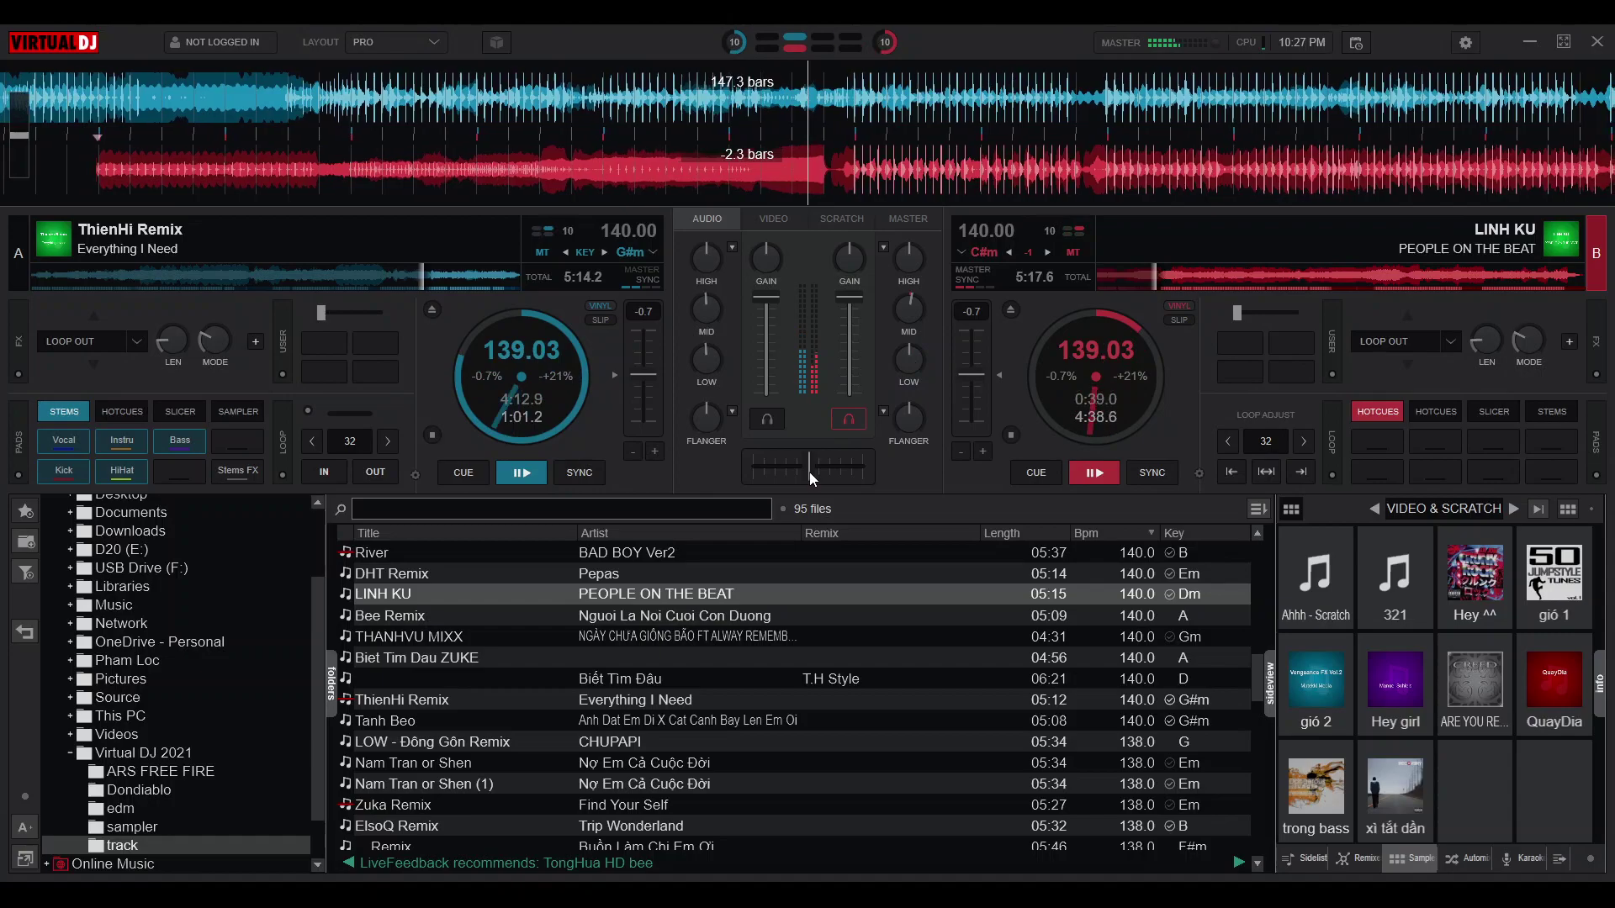
pyautogui.moveTo(810, 472); pyautogui.dragTo(821, 472)
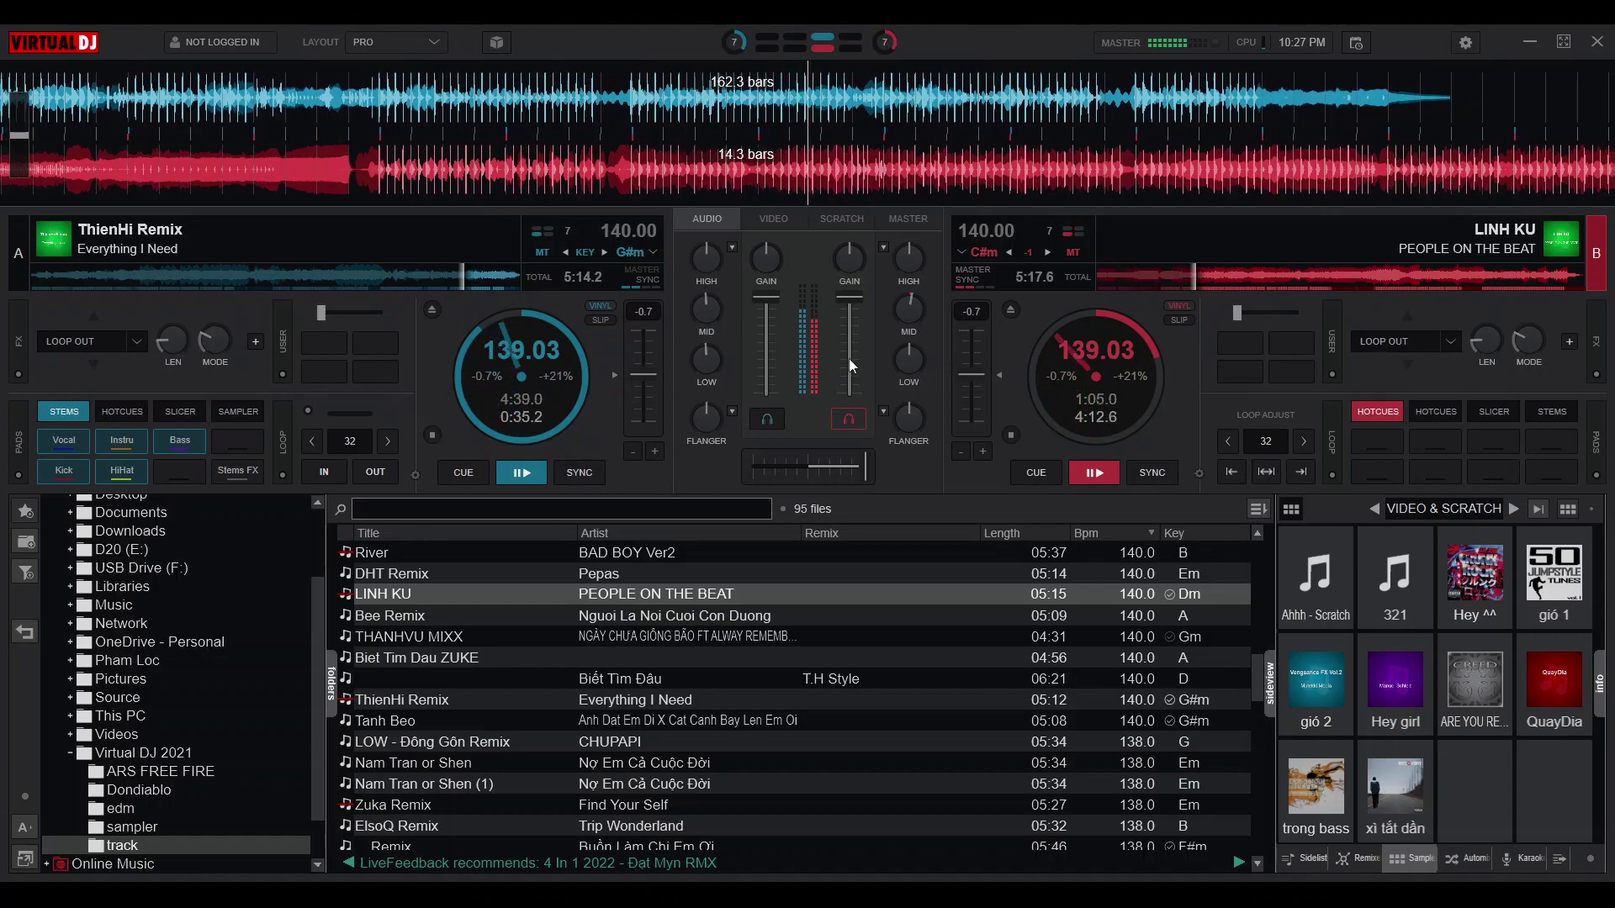
pyautogui.moveTo(892, 249)
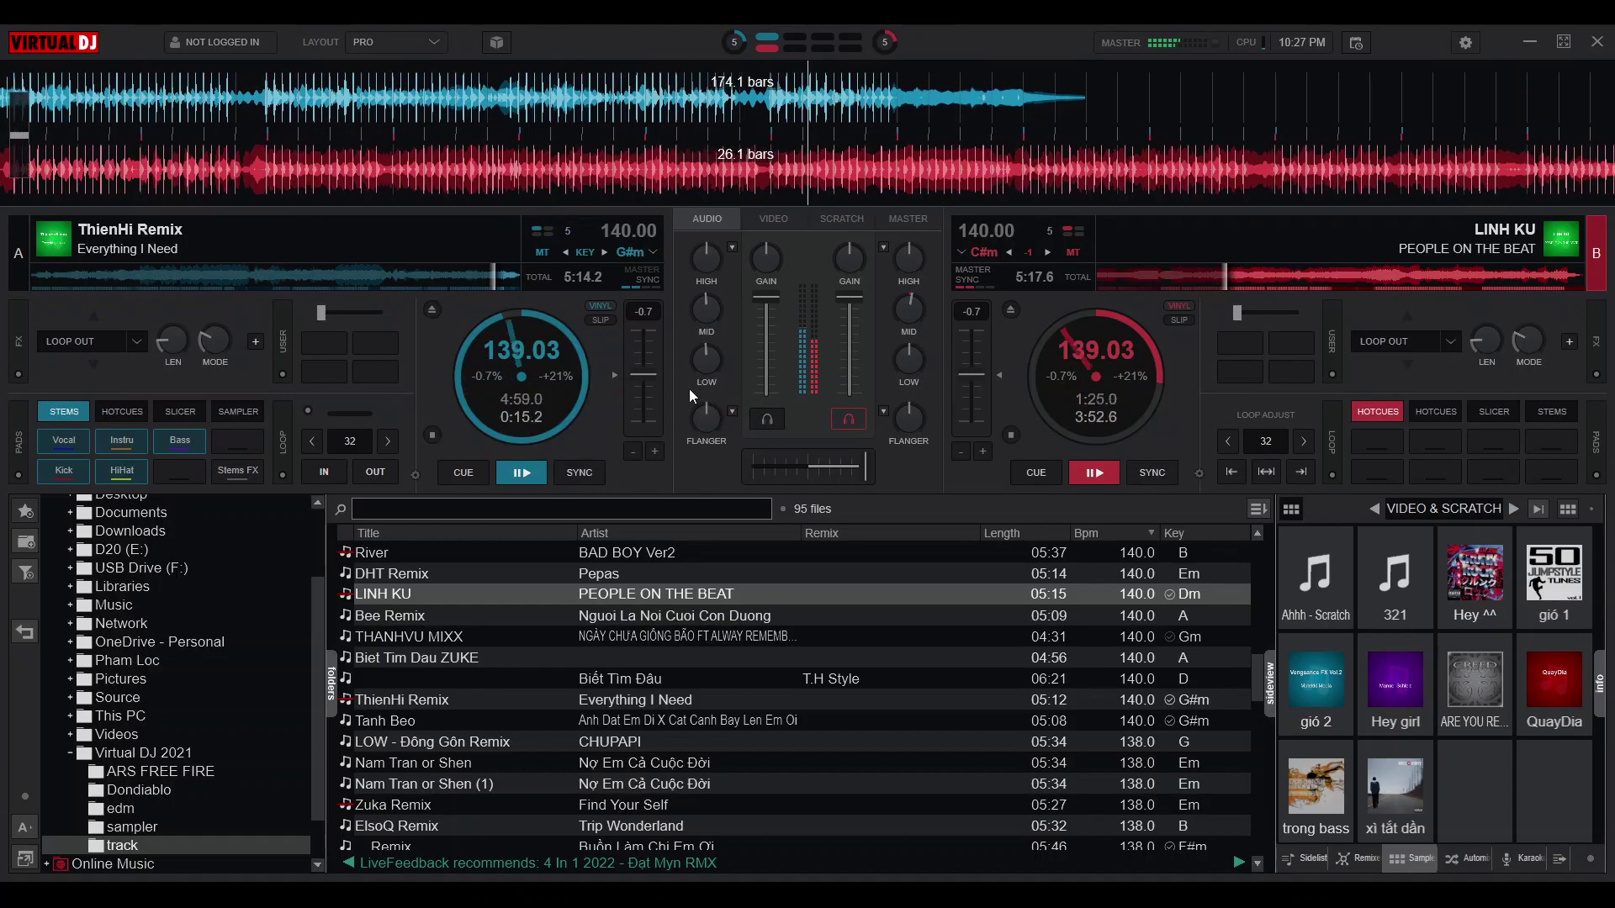
# Load Sexy Back Ver 2 (Jet Remix) from the track folder onto deck A and move it back to about -4.4 bars
pyautogui.scroll(-2, 593, 639)
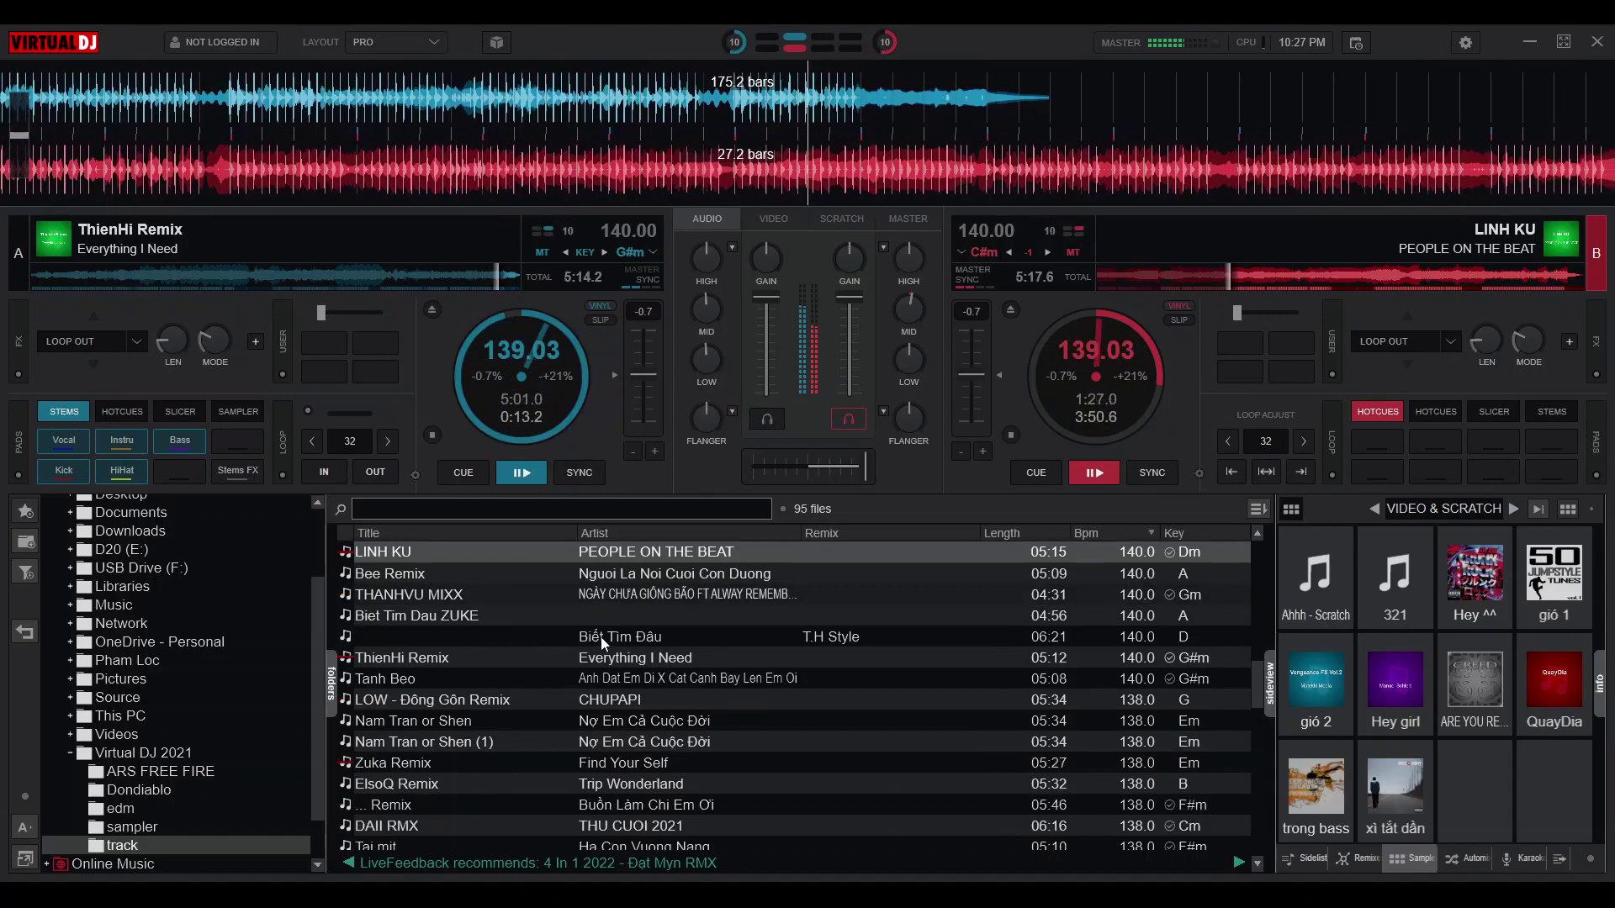
pyautogui.scroll(-4, 559, 719)
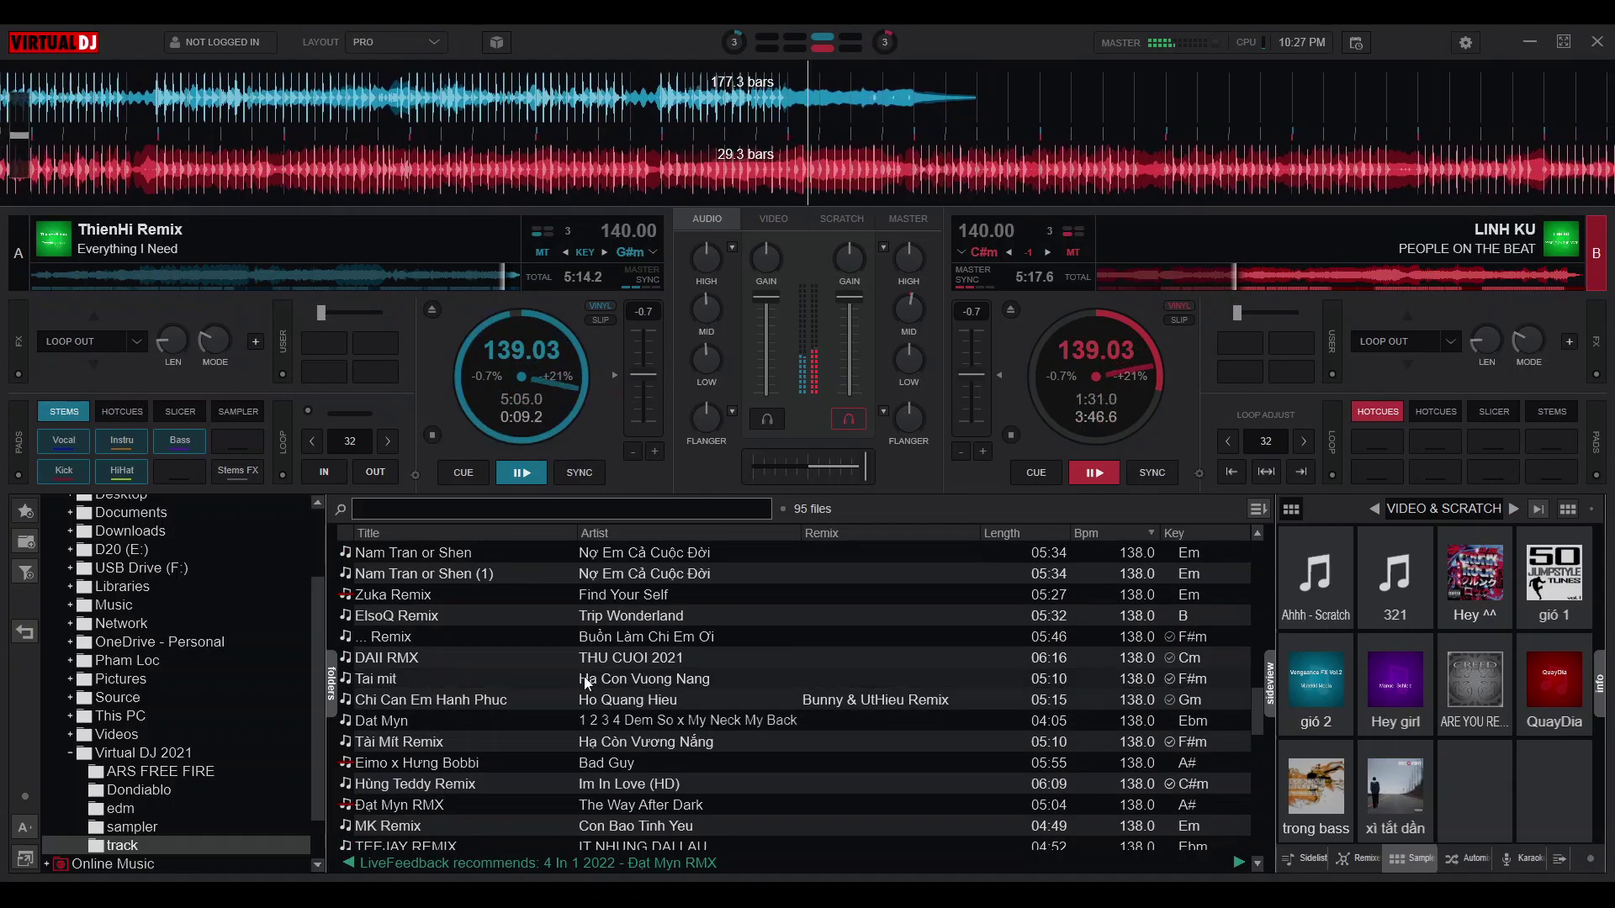
pyautogui.scroll(-1, 579, 704)
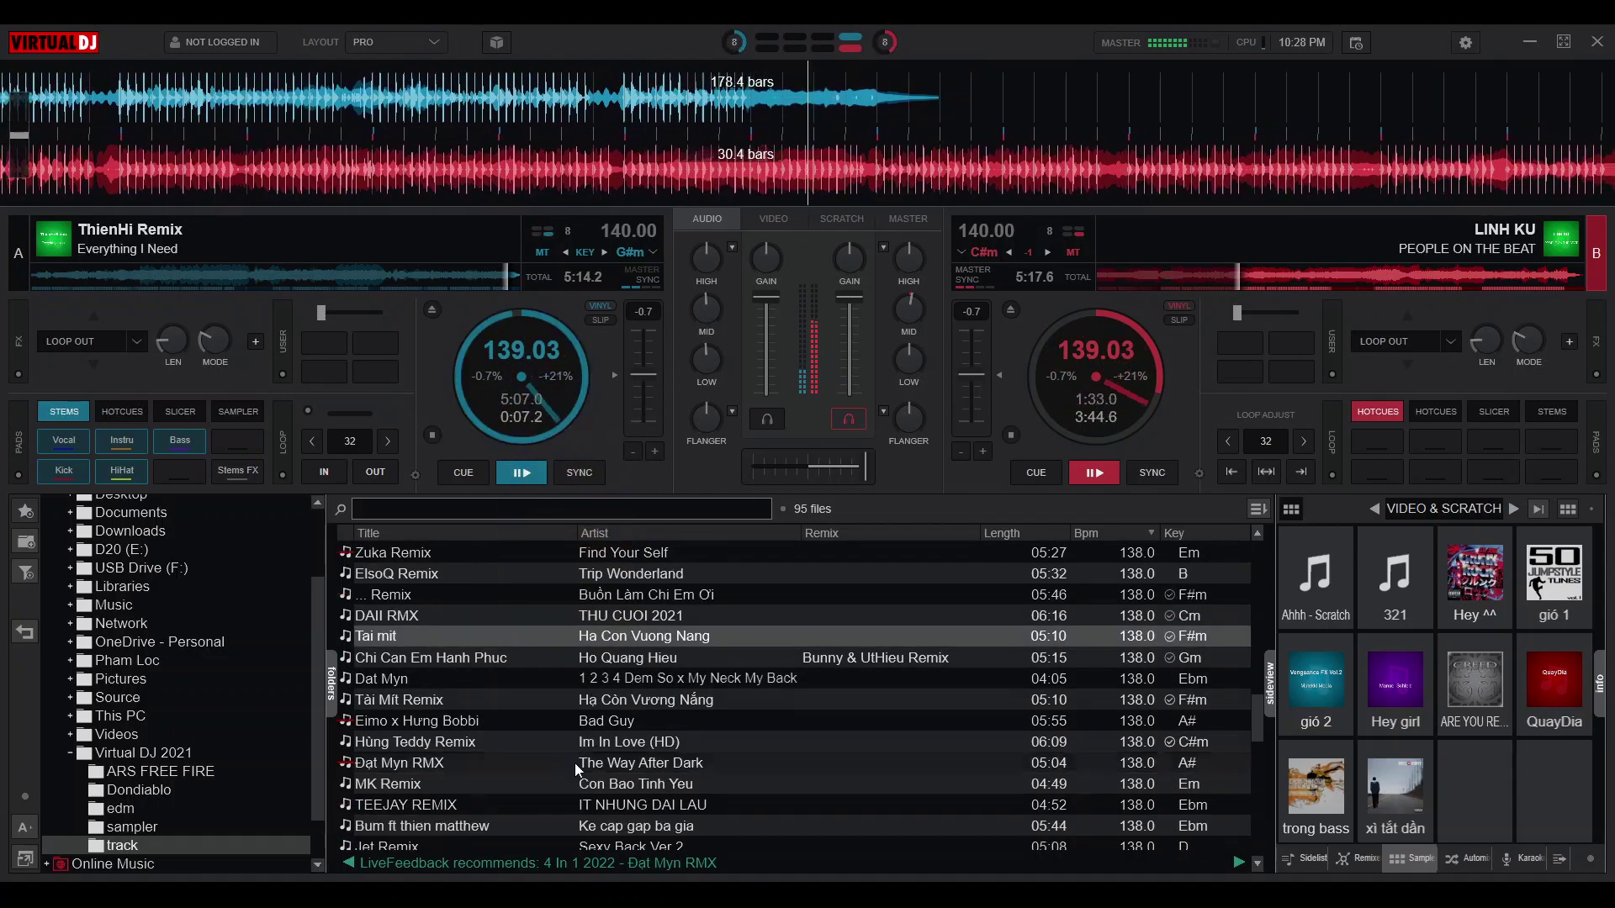
pyautogui.scroll(-1, 543, 806)
pyautogui.moveTo(556, 800); pyautogui.dragTo(497, 361)
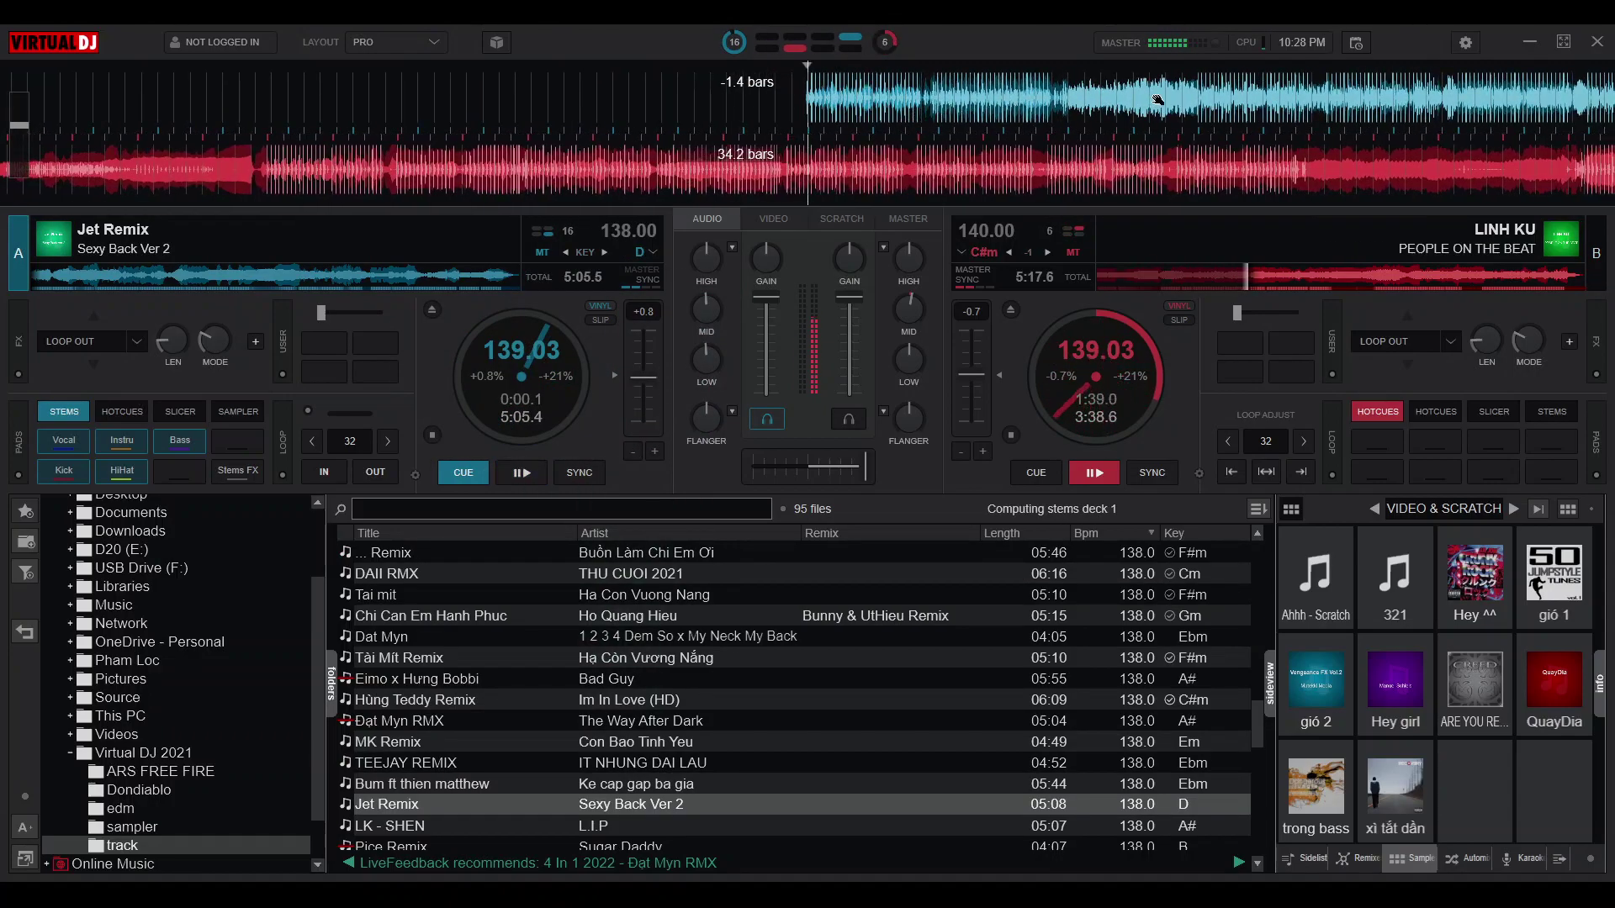
pyautogui.moveTo(1198, 98); pyautogui.dragTo(1298, 103)
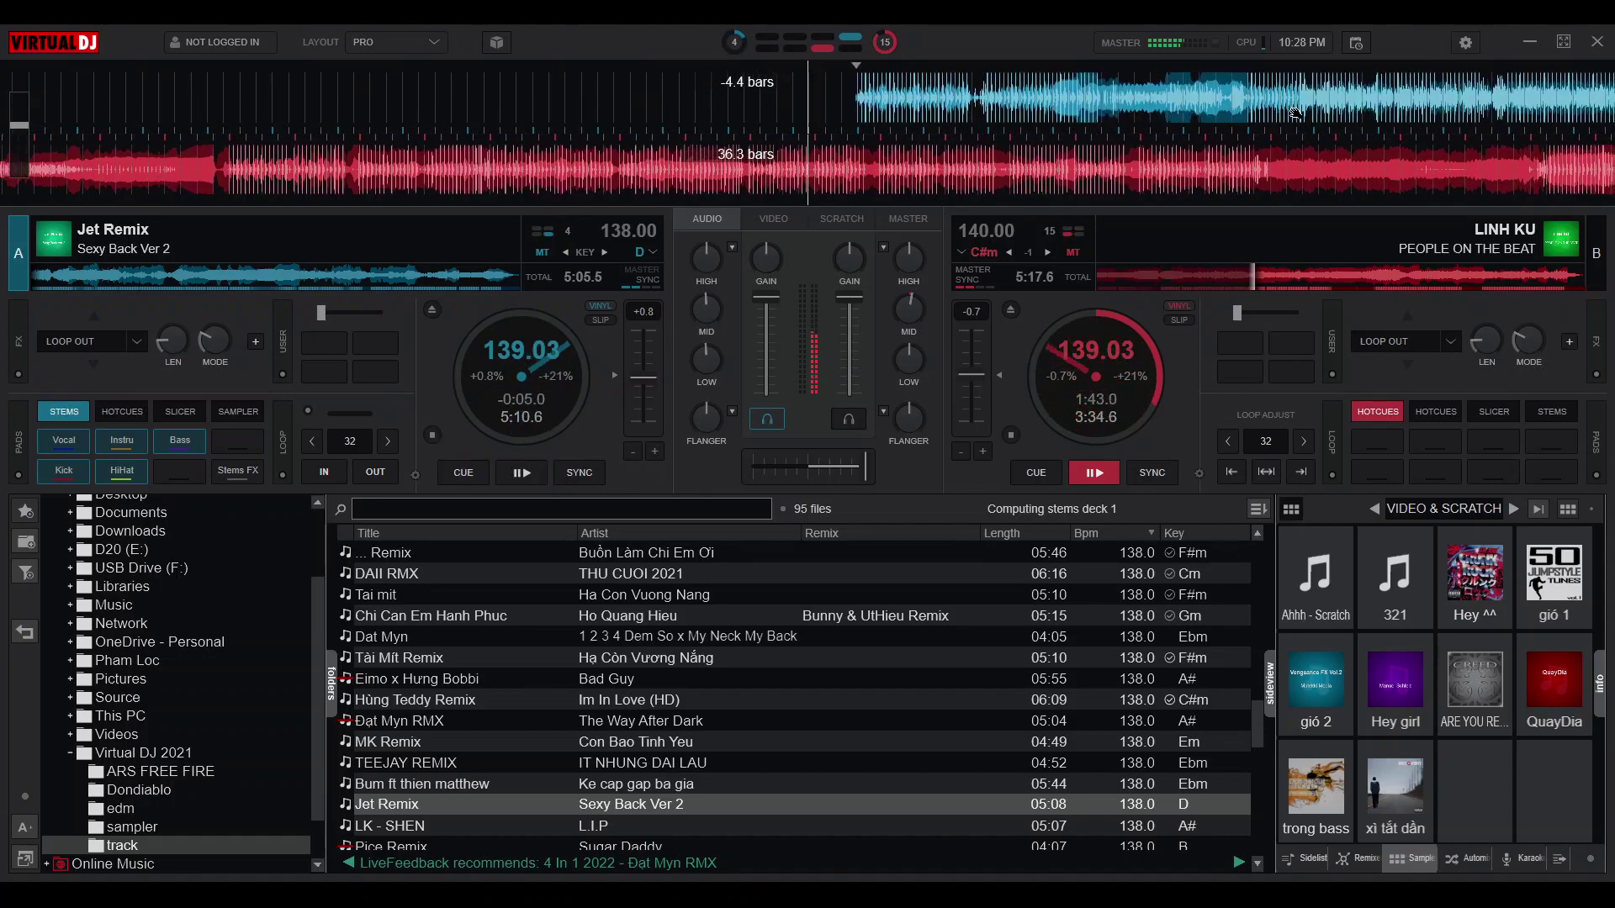
# Start Sexy Back Ver 2 (Jet Remix) on deck A and cut deck A's low and mid EQ
pyautogui.press('space')
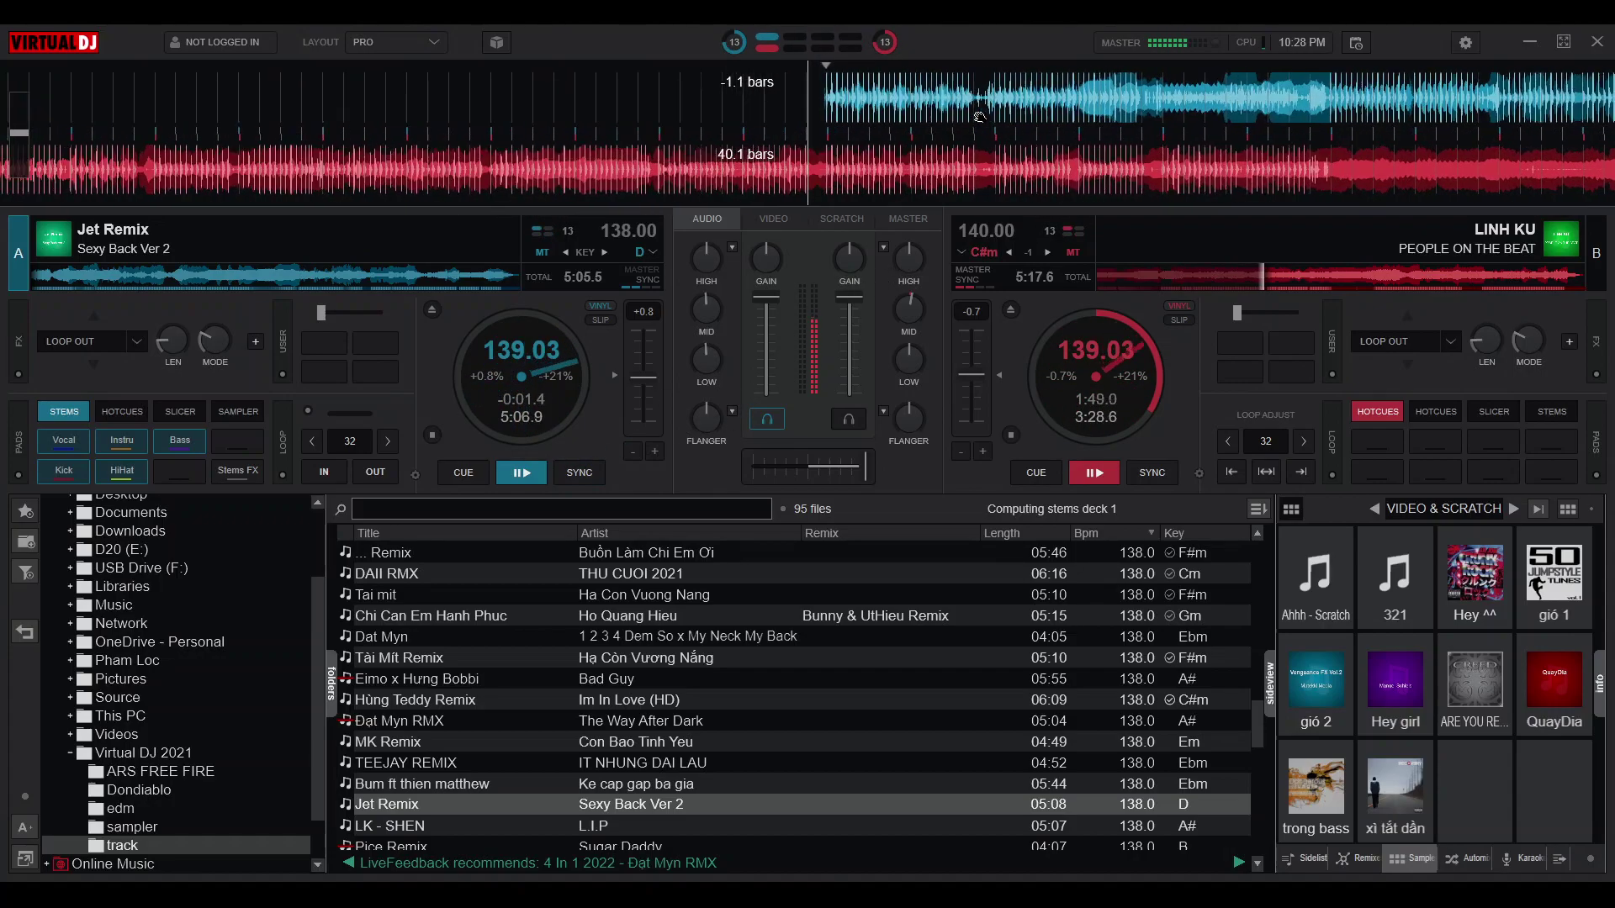
pyautogui.scroll(3, 1009, 105)
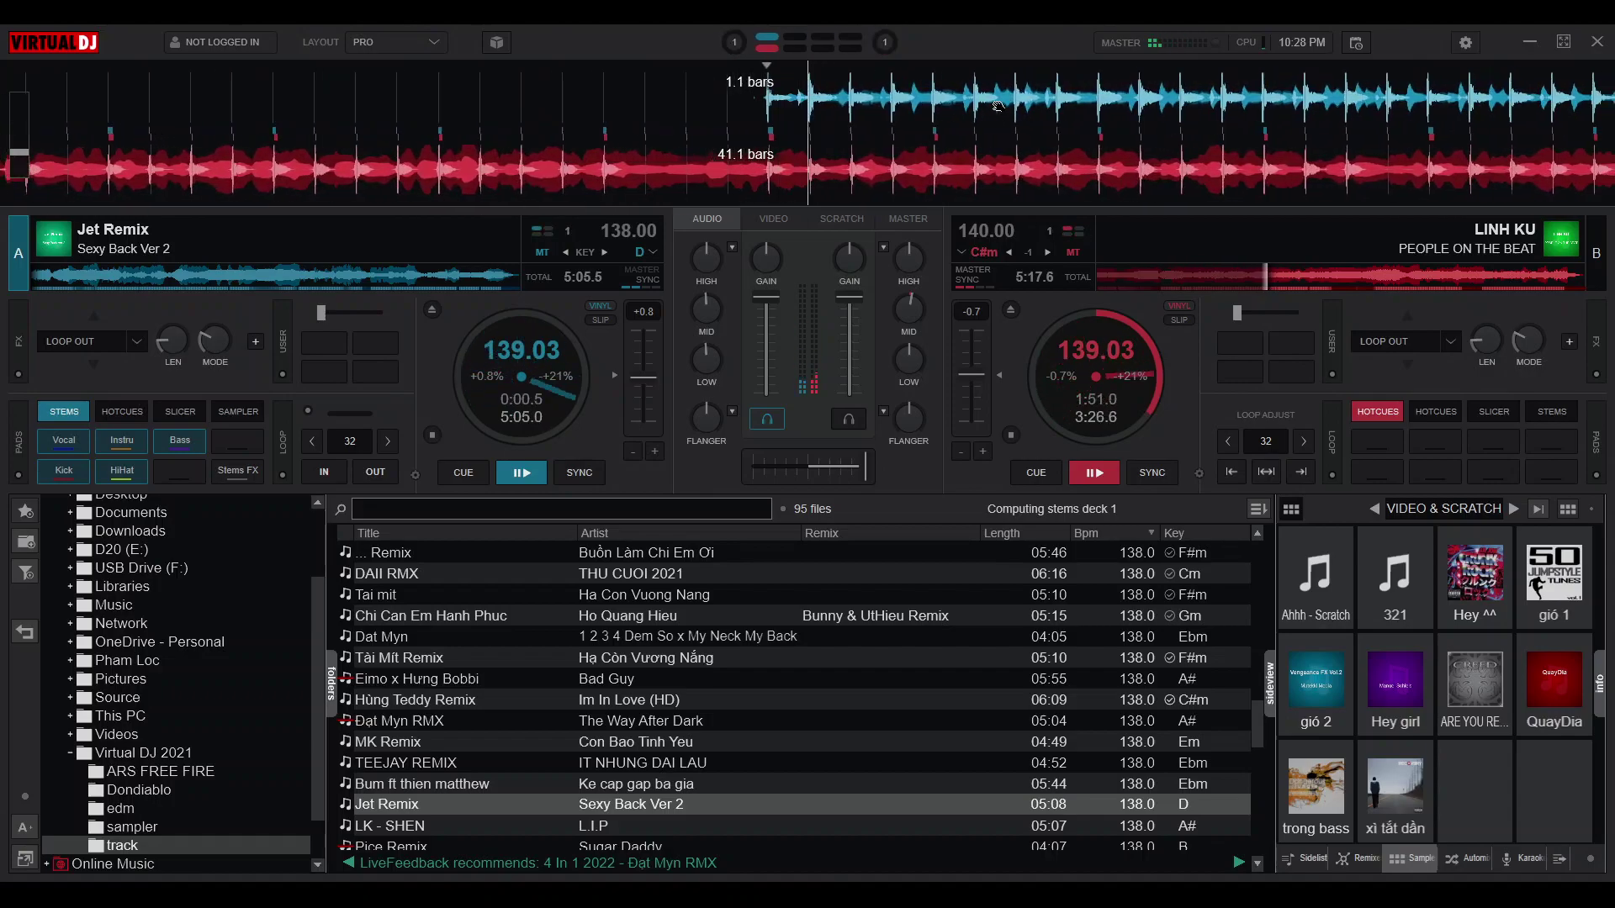
pyautogui.scroll(-3, 1008, 105)
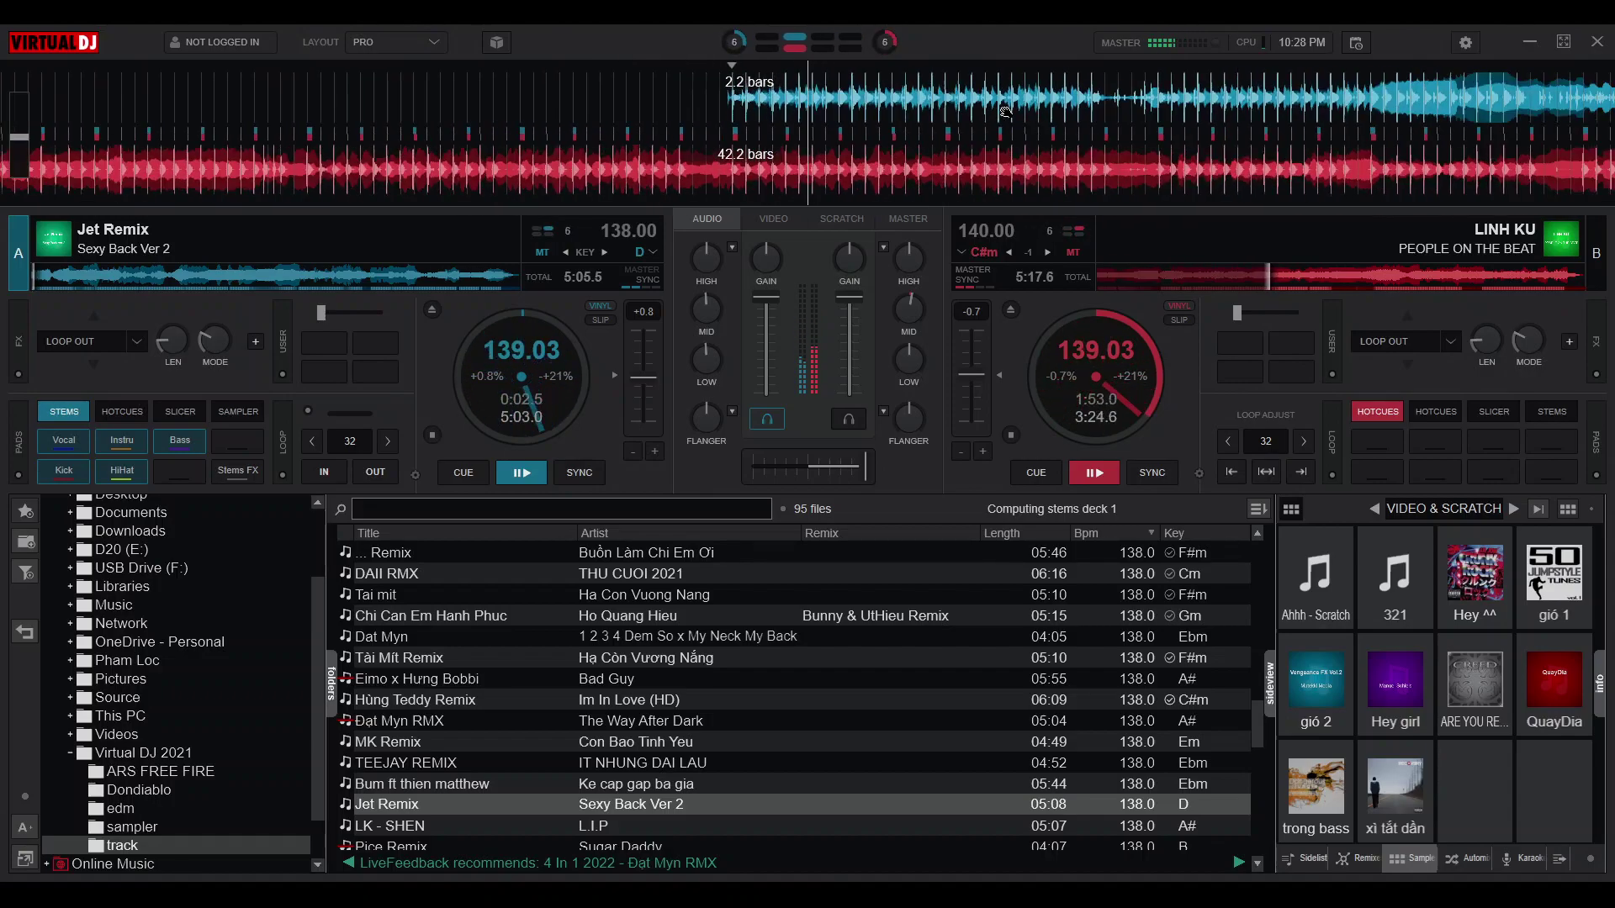
pyautogui.scroll(-4, 709, 360)
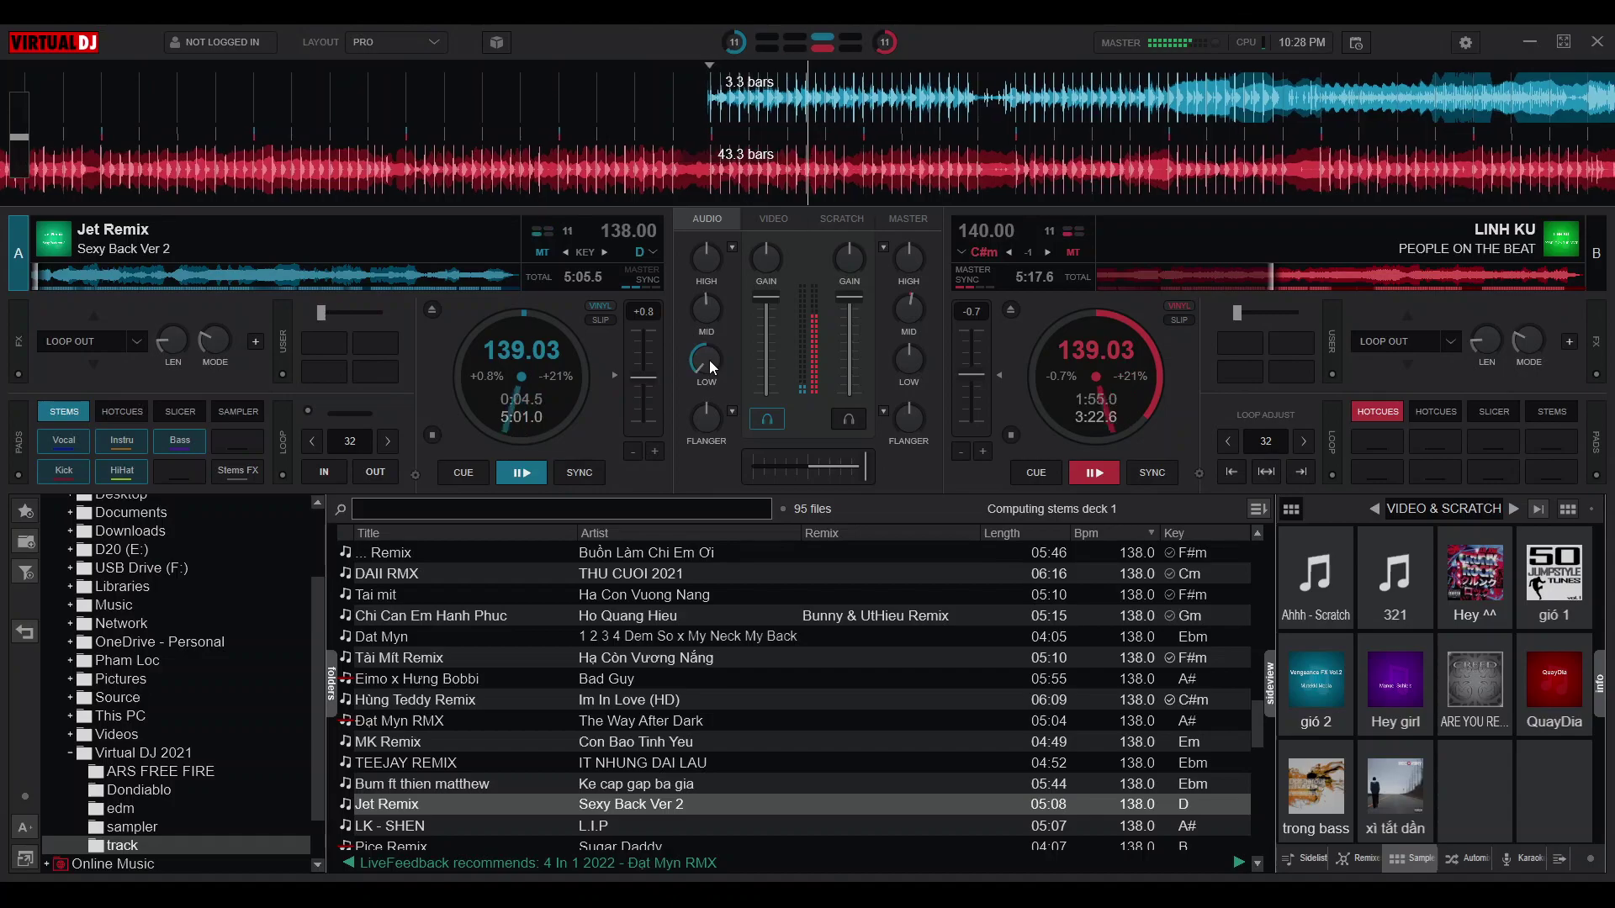
pyautogui.scroll(-4, 705, 316)
pyautogui.scroll(-1, 1112, 125)
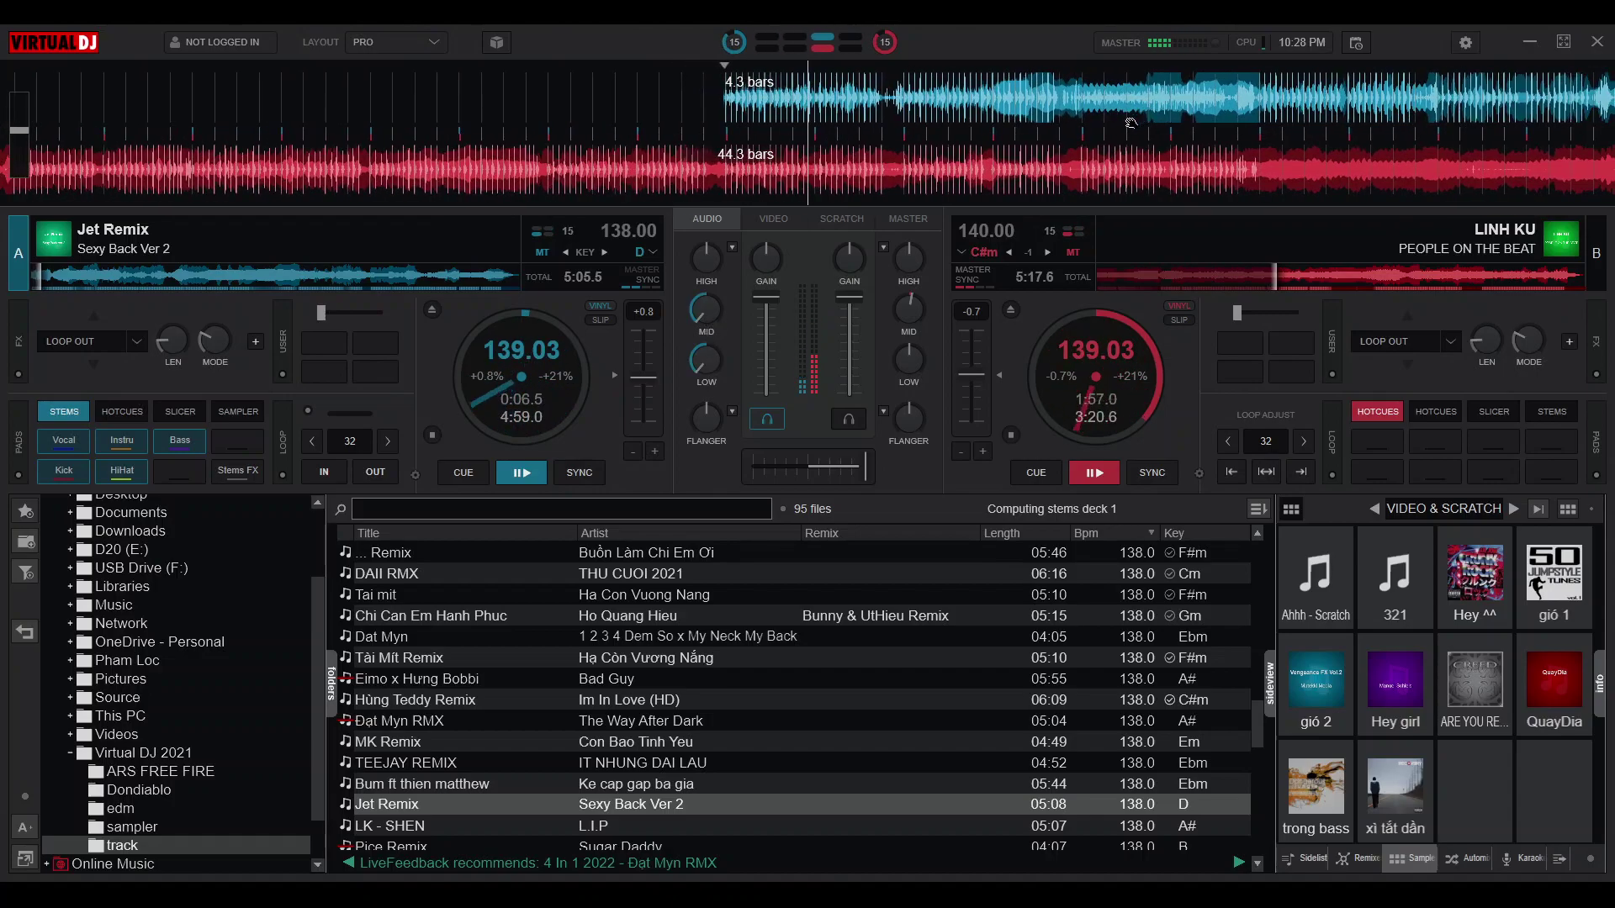
pyautogui.scroll(3, 1124, 126)
pyautogui.scroll(-2, 1121, 154)
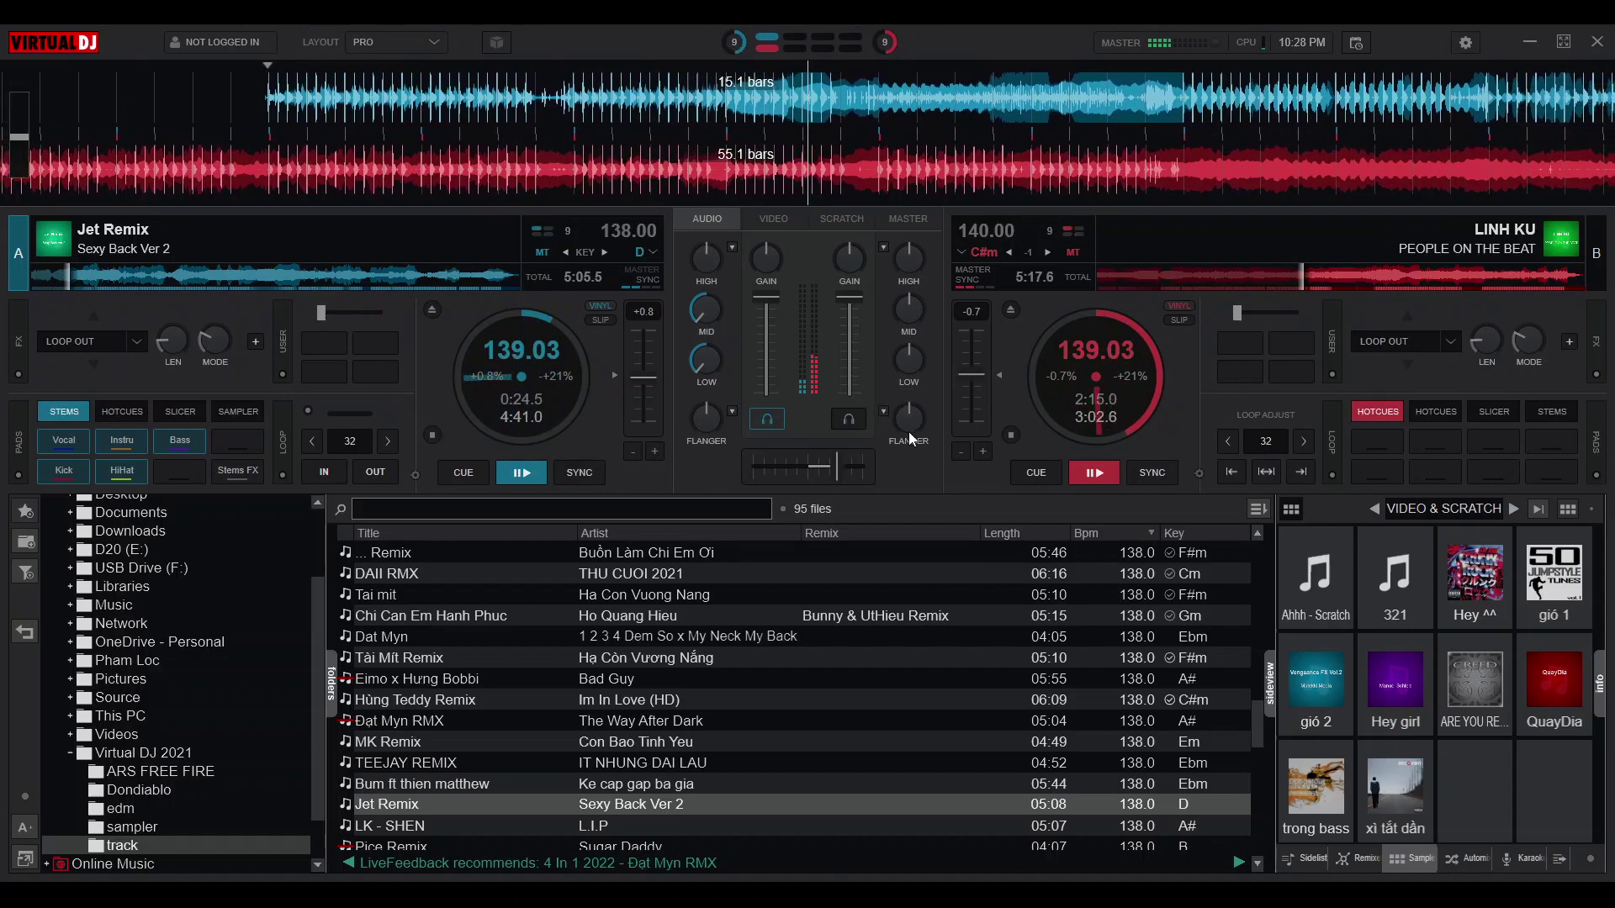
# Restore deck A's mid and low EQ and move the crossfader fully to deck A, briefly nudging the Flanger on both decks
pyautogui.moveTo(908, 431); pyautogui.dragTo(913, 395)
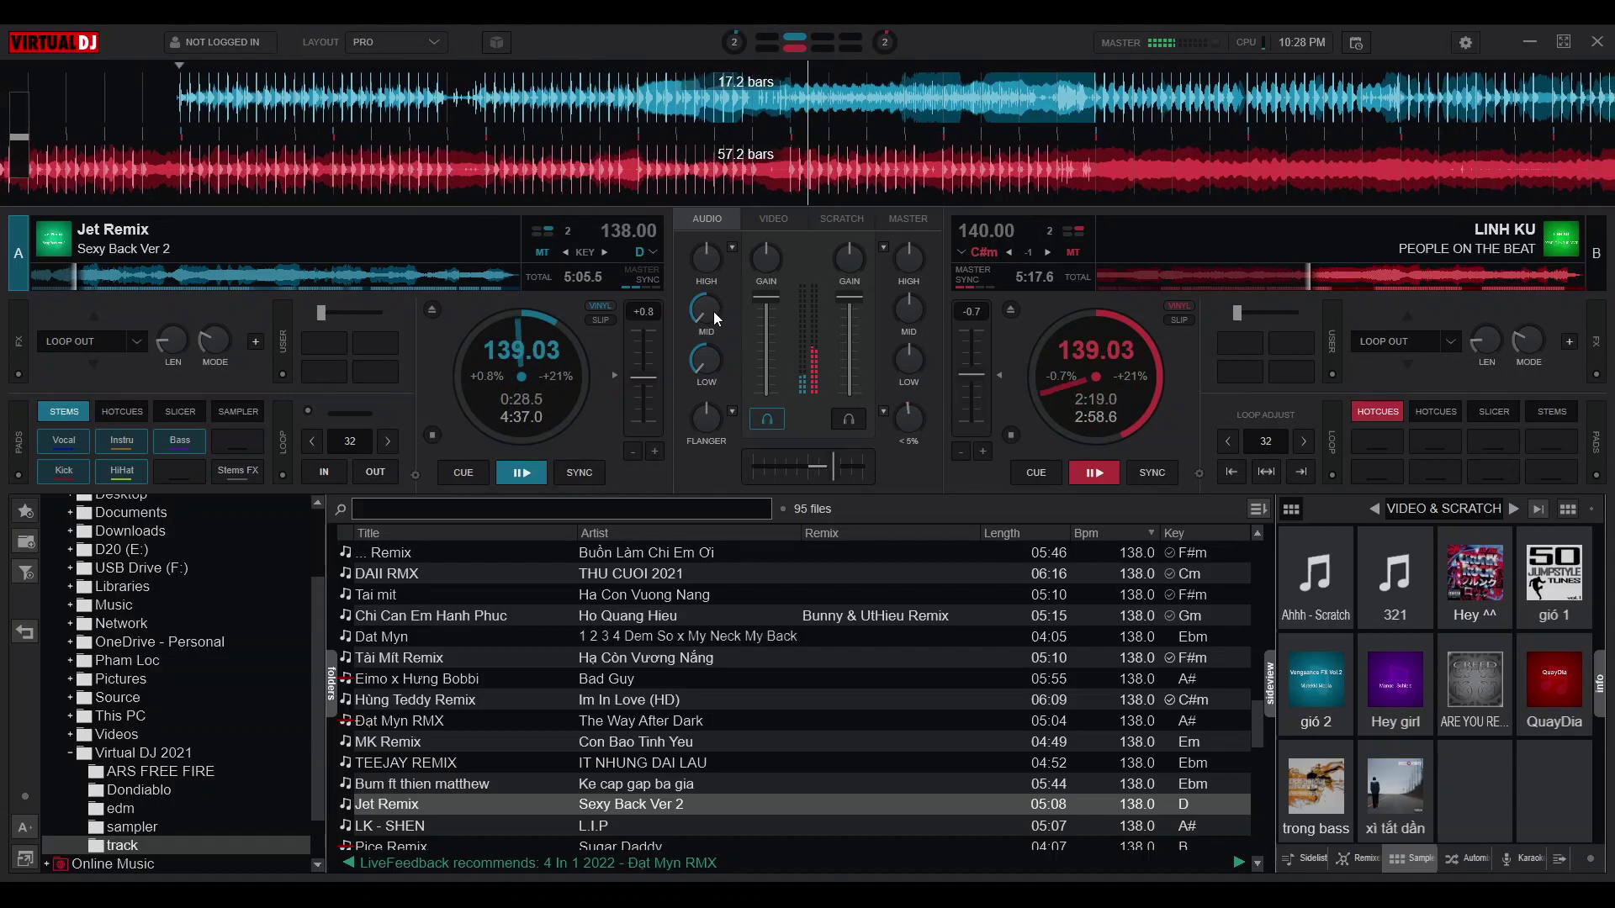
pyautogui.moveTo(714, 307); pyautogui.dragTo(715, 280)
pyautogui.doubleClick(704, 361)
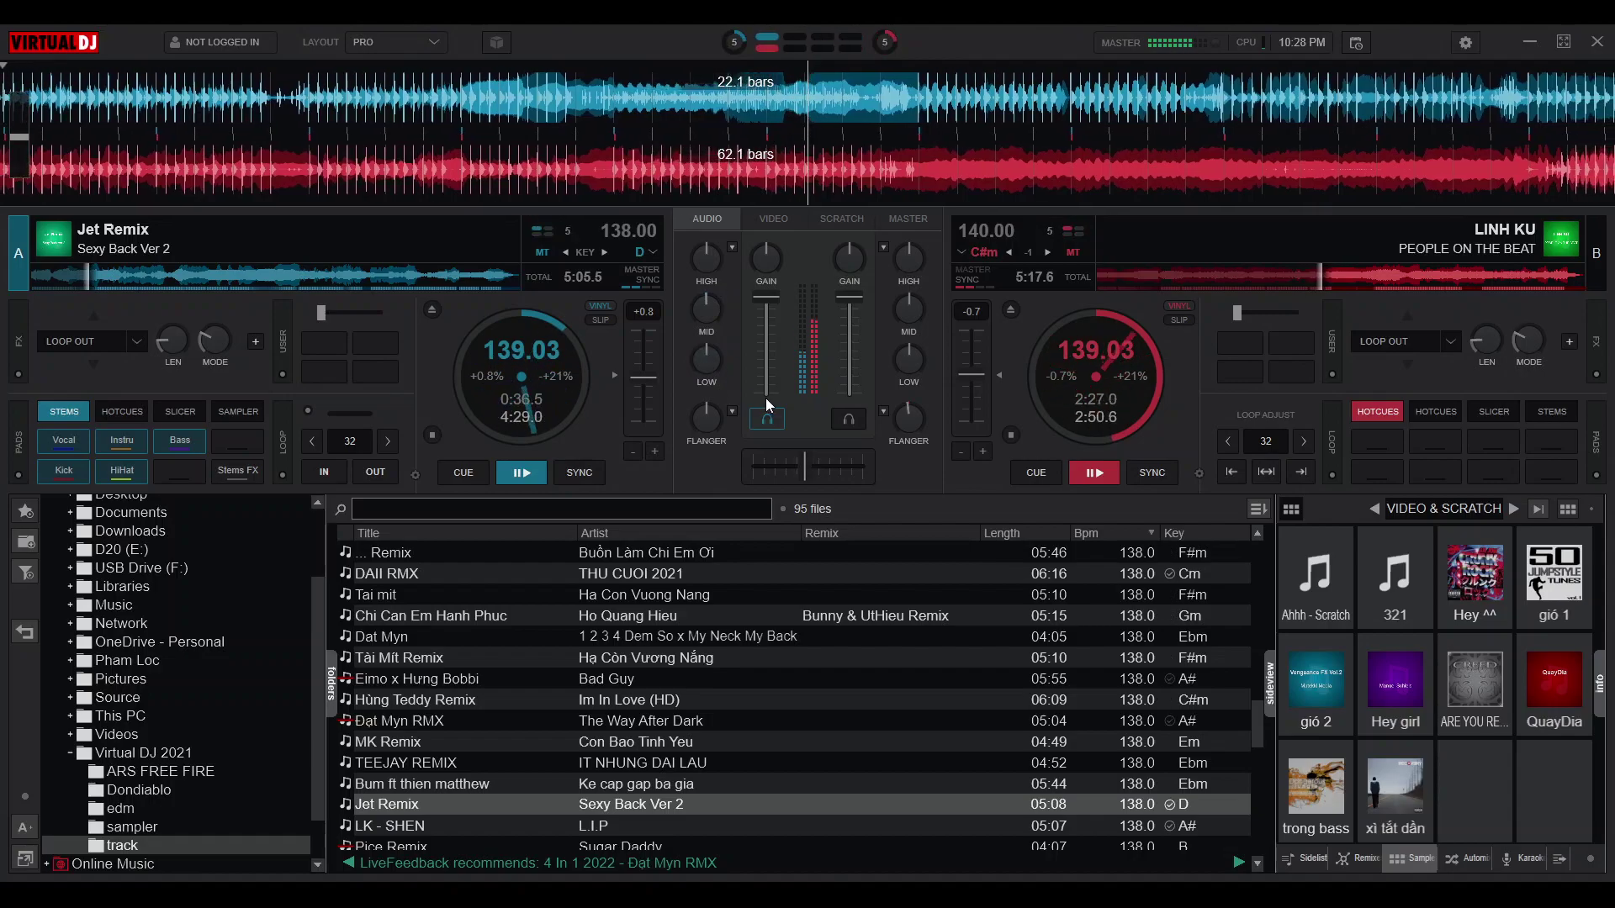
pyautogui.moveTo(803, 456); pyautogui.dragTo(752, 462)
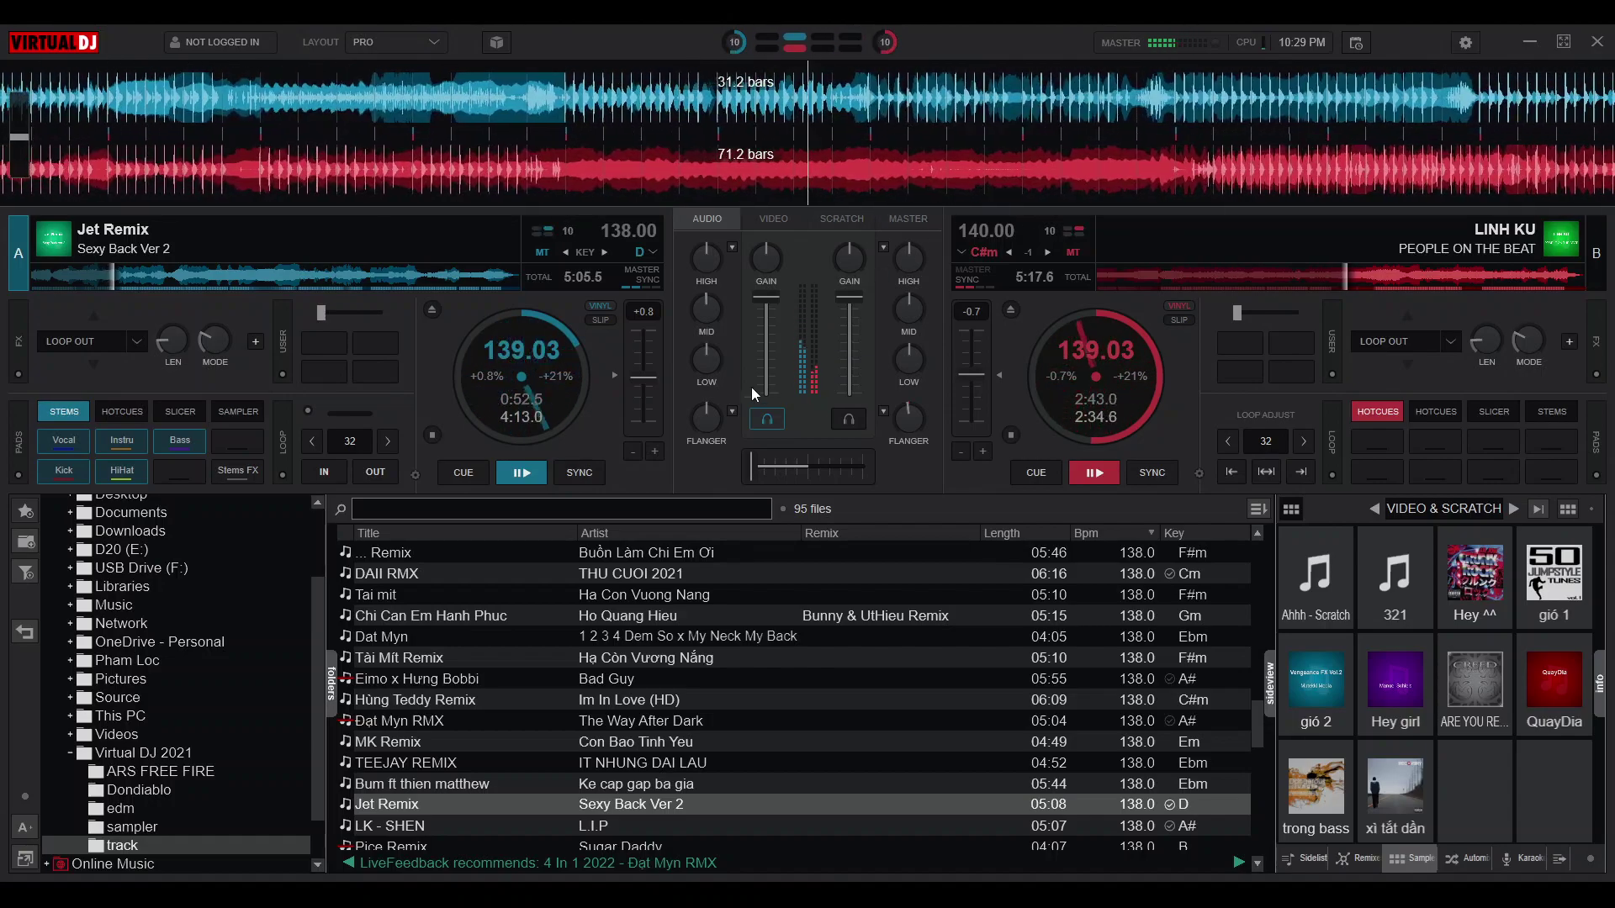
pyautogui.moveTo(708, 422)
pyautogui.mouseDown()
pyautogui.moveTo(710, 352)
pyautogui.moveTo(714, 427)
pyautogui.mouseUp()
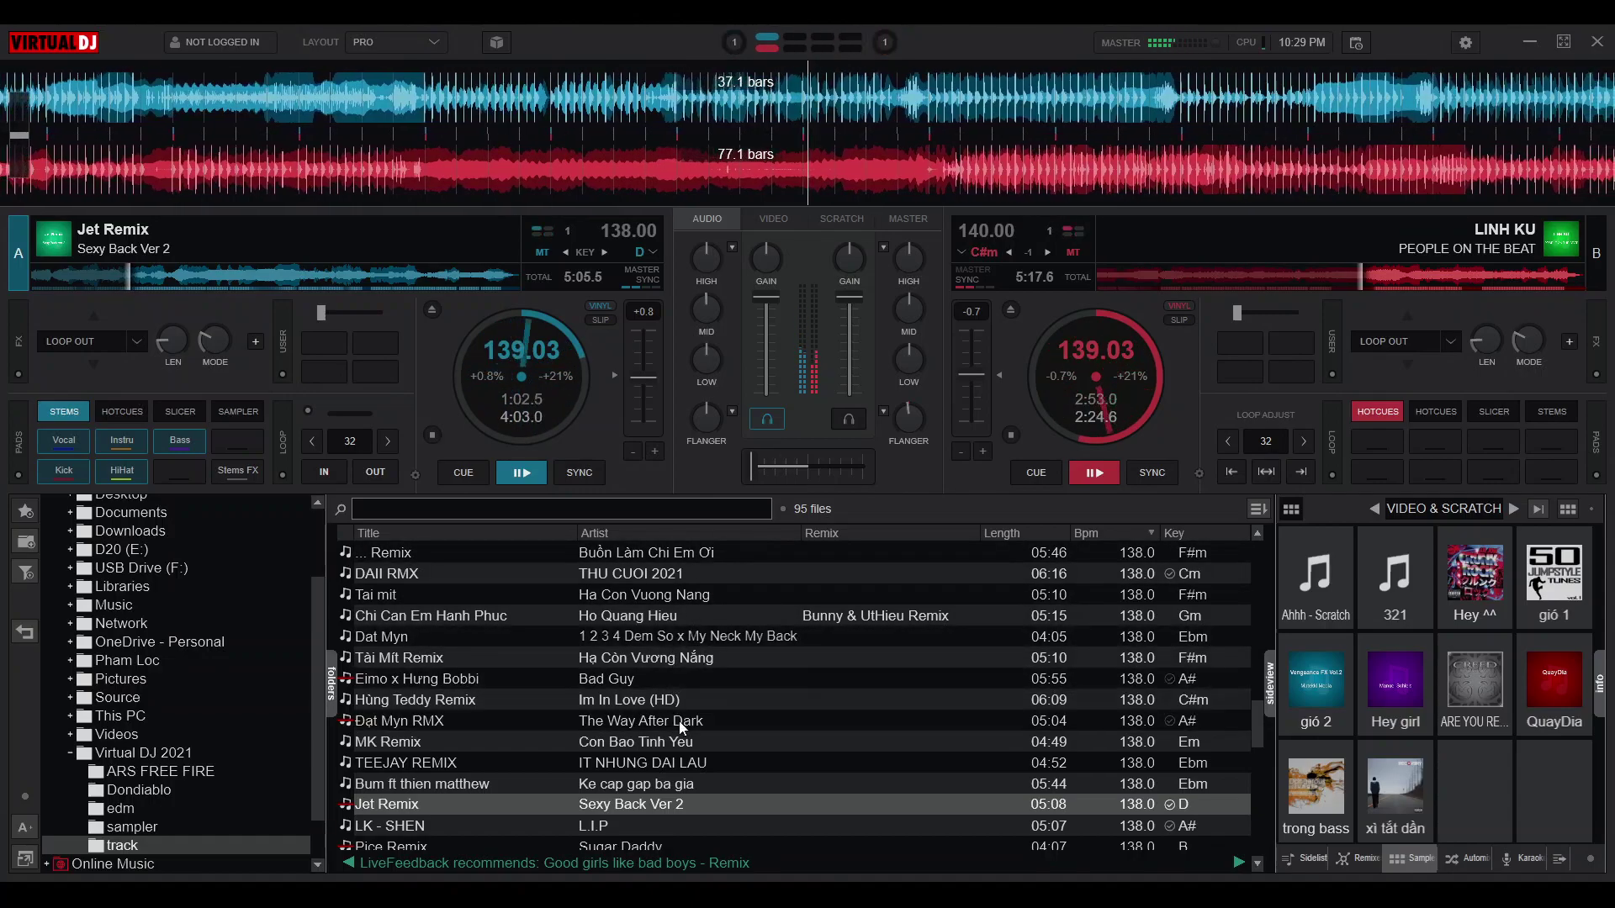
# Load and start No More Goodbye (Jet Bootleg) on deck B, and bring it in by moving the crossfader fully to deck B
pyautogui.scroll(-4, 672, 646)
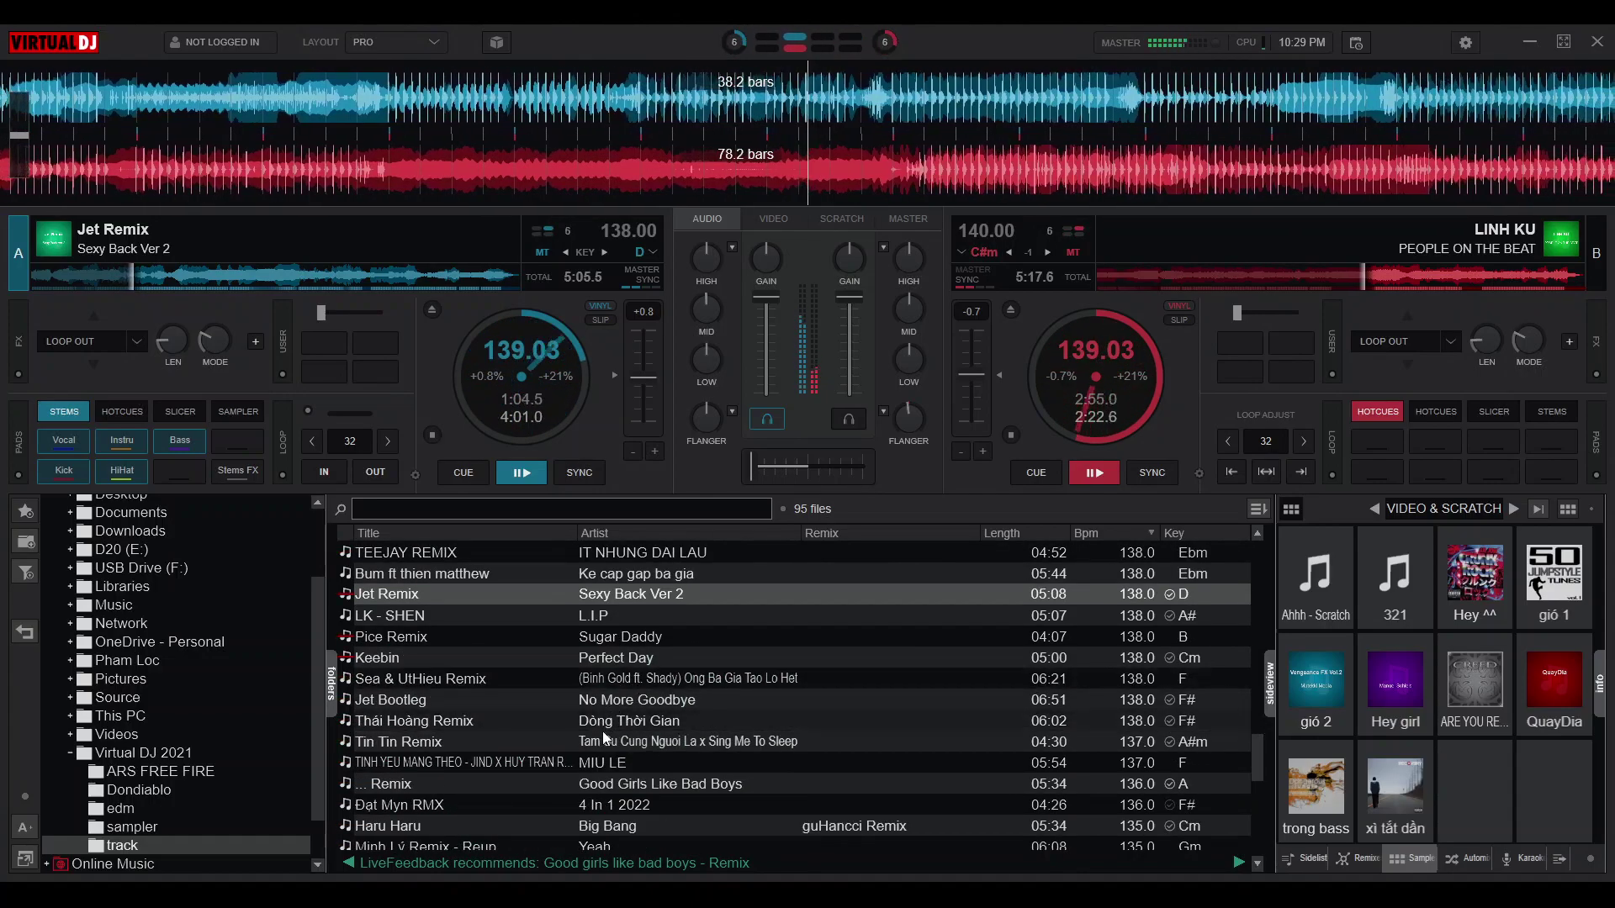
pyautogui.moveTo(664, 703); pyautogui.dragTo(1060, 395)
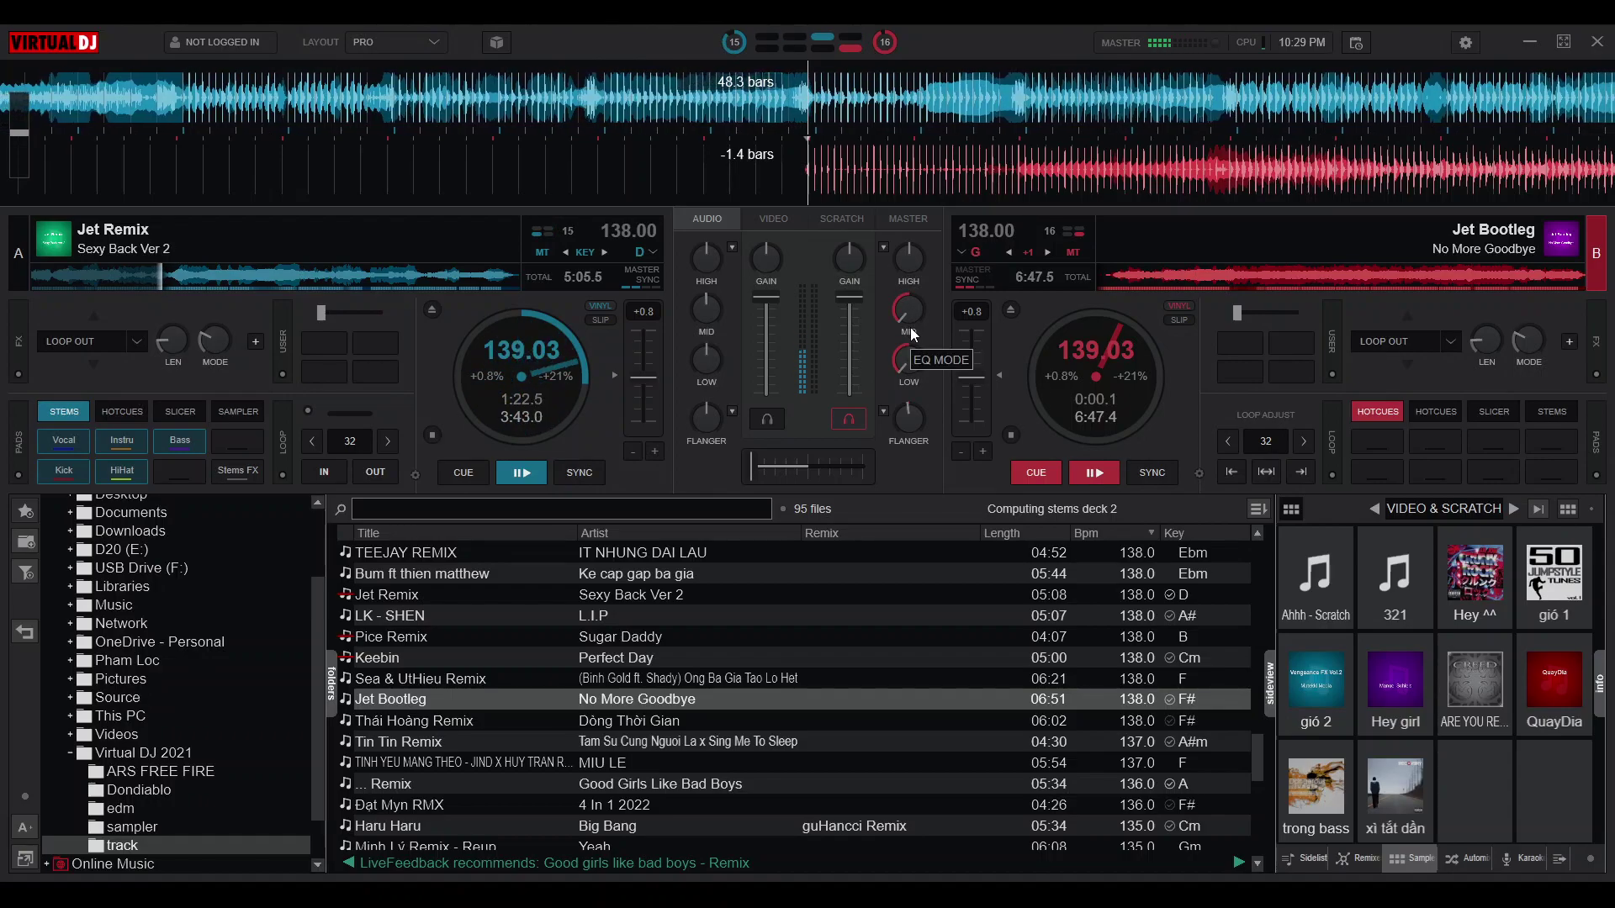
pyautogui.press('space')
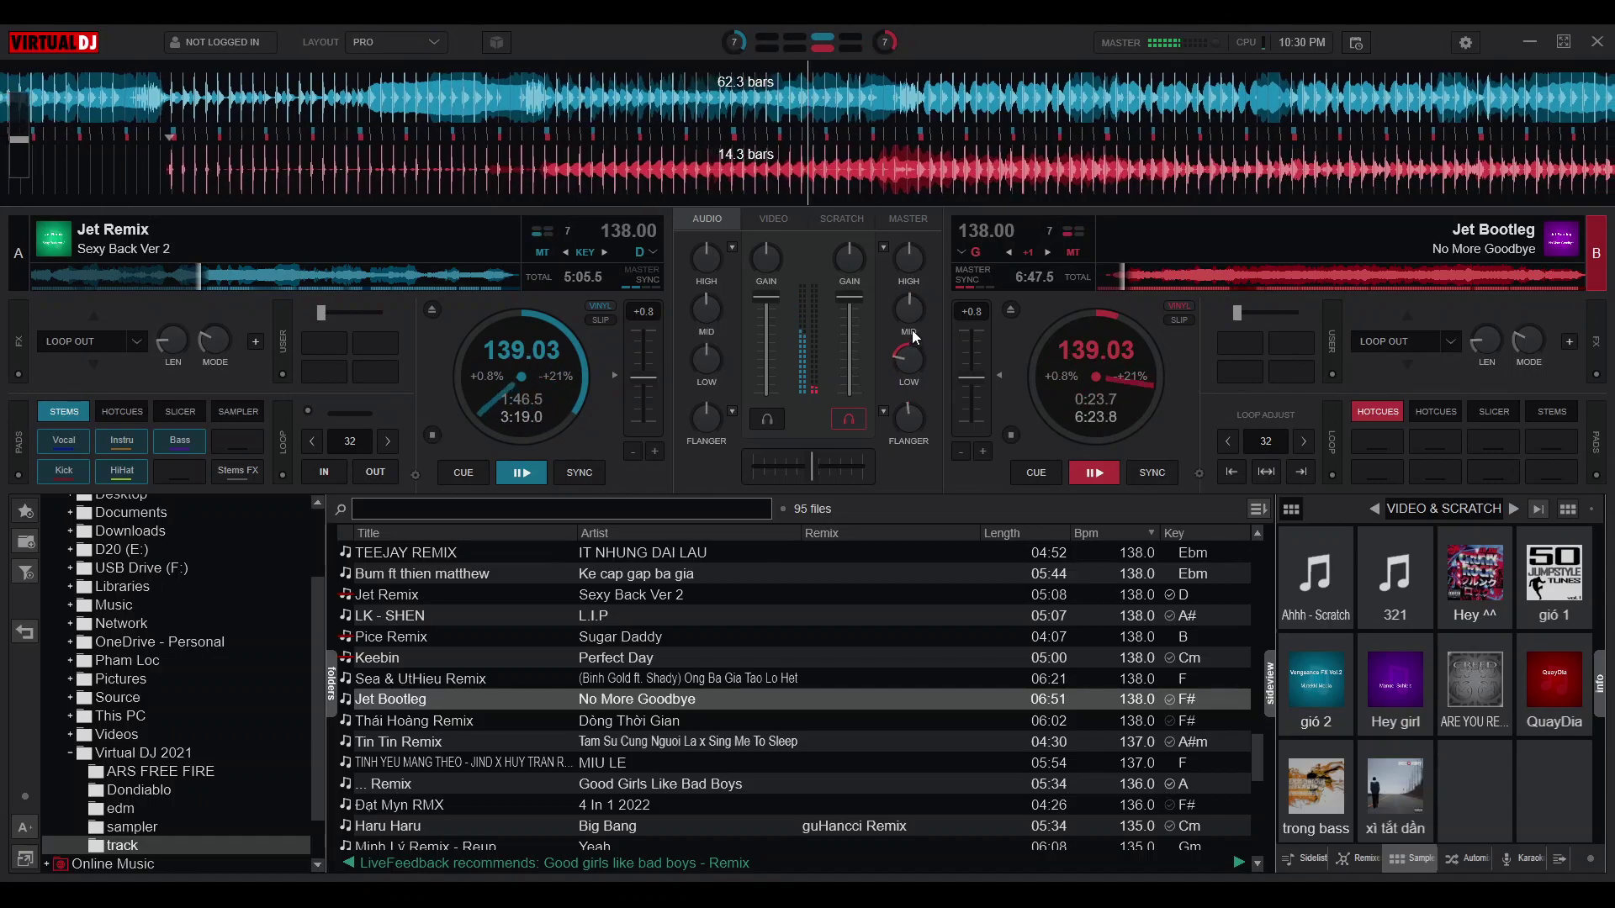
pyautogui.moveTo(836, 468); pyautogui.dragTo(875, 468)
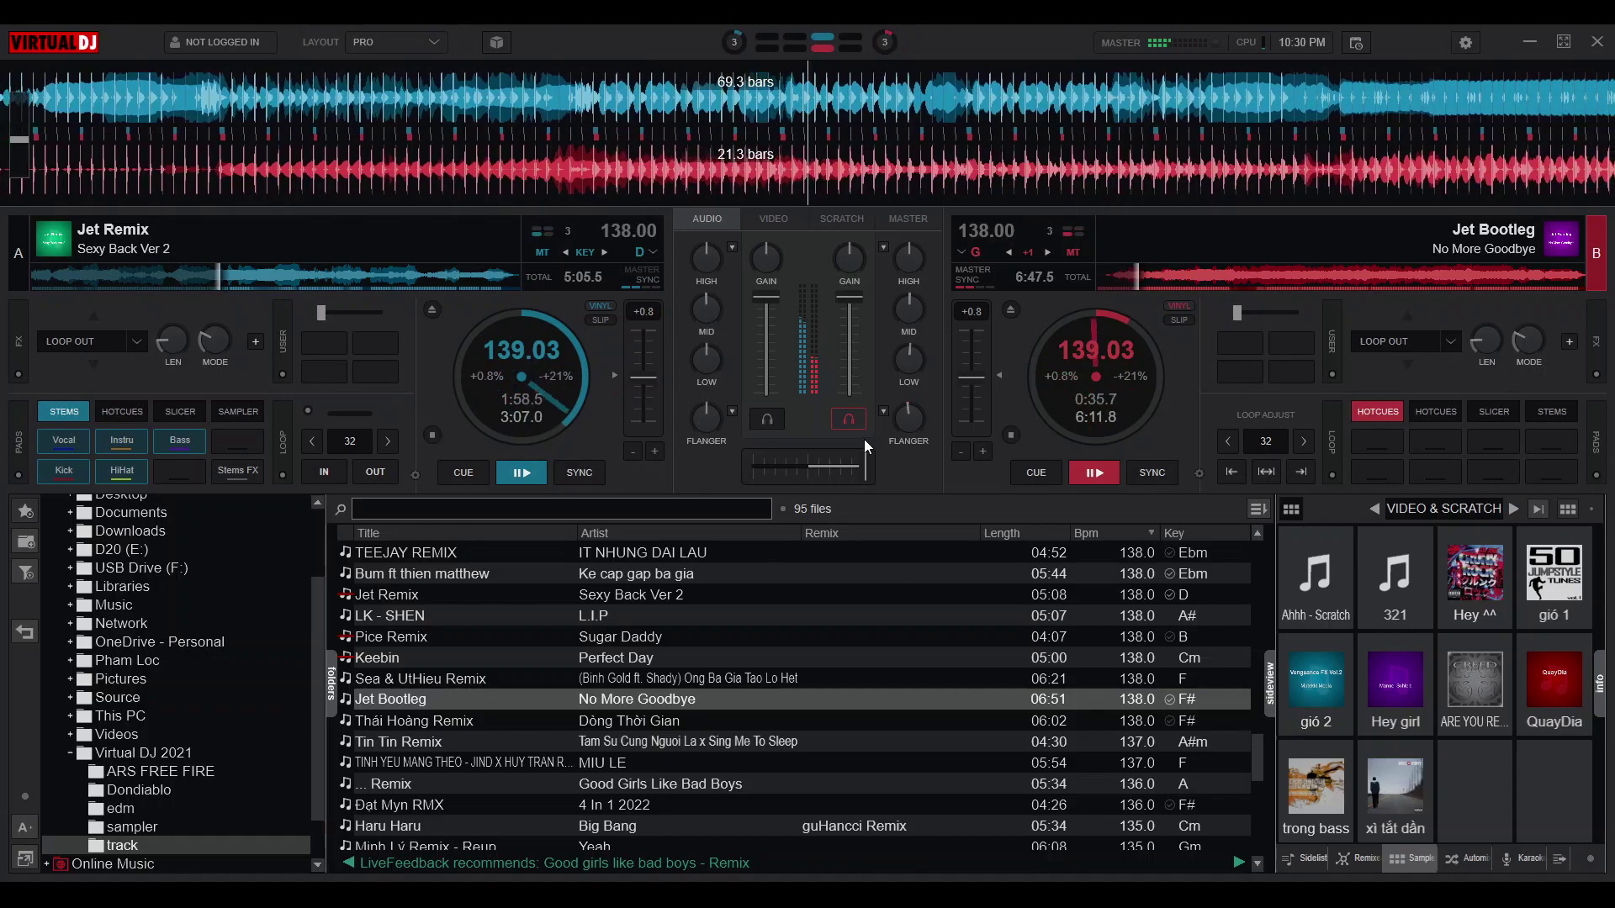
# Look through the track folder's whole song list for a candidate to mix in next
pyautogui.scroll(-2, 593, 757)
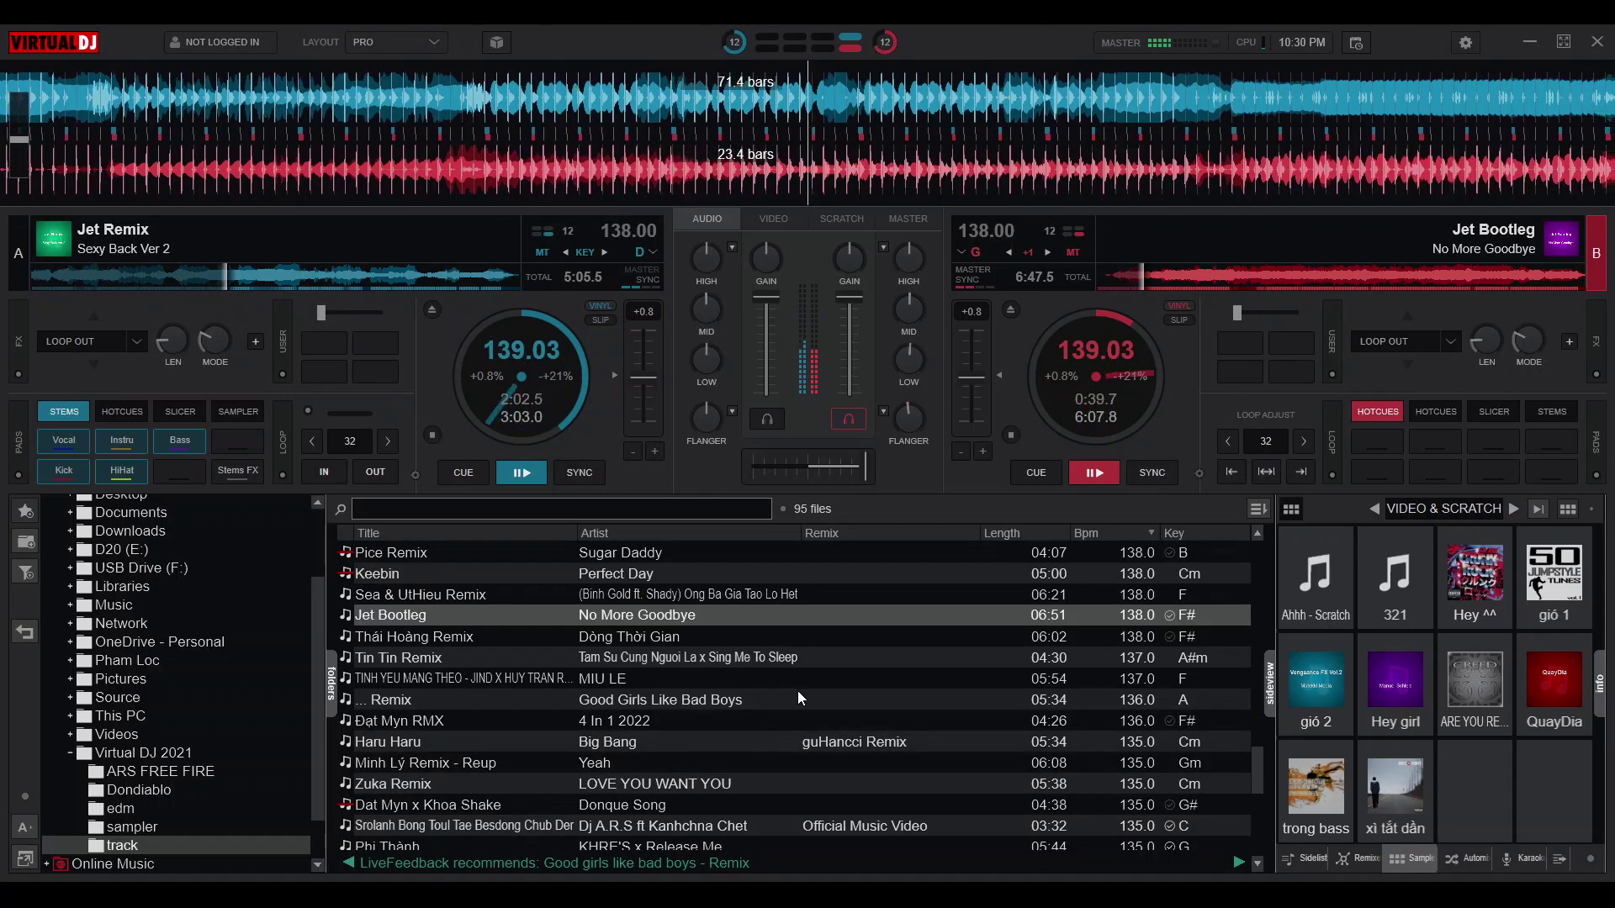
pyautogui.scroll(-2, 797, 689)
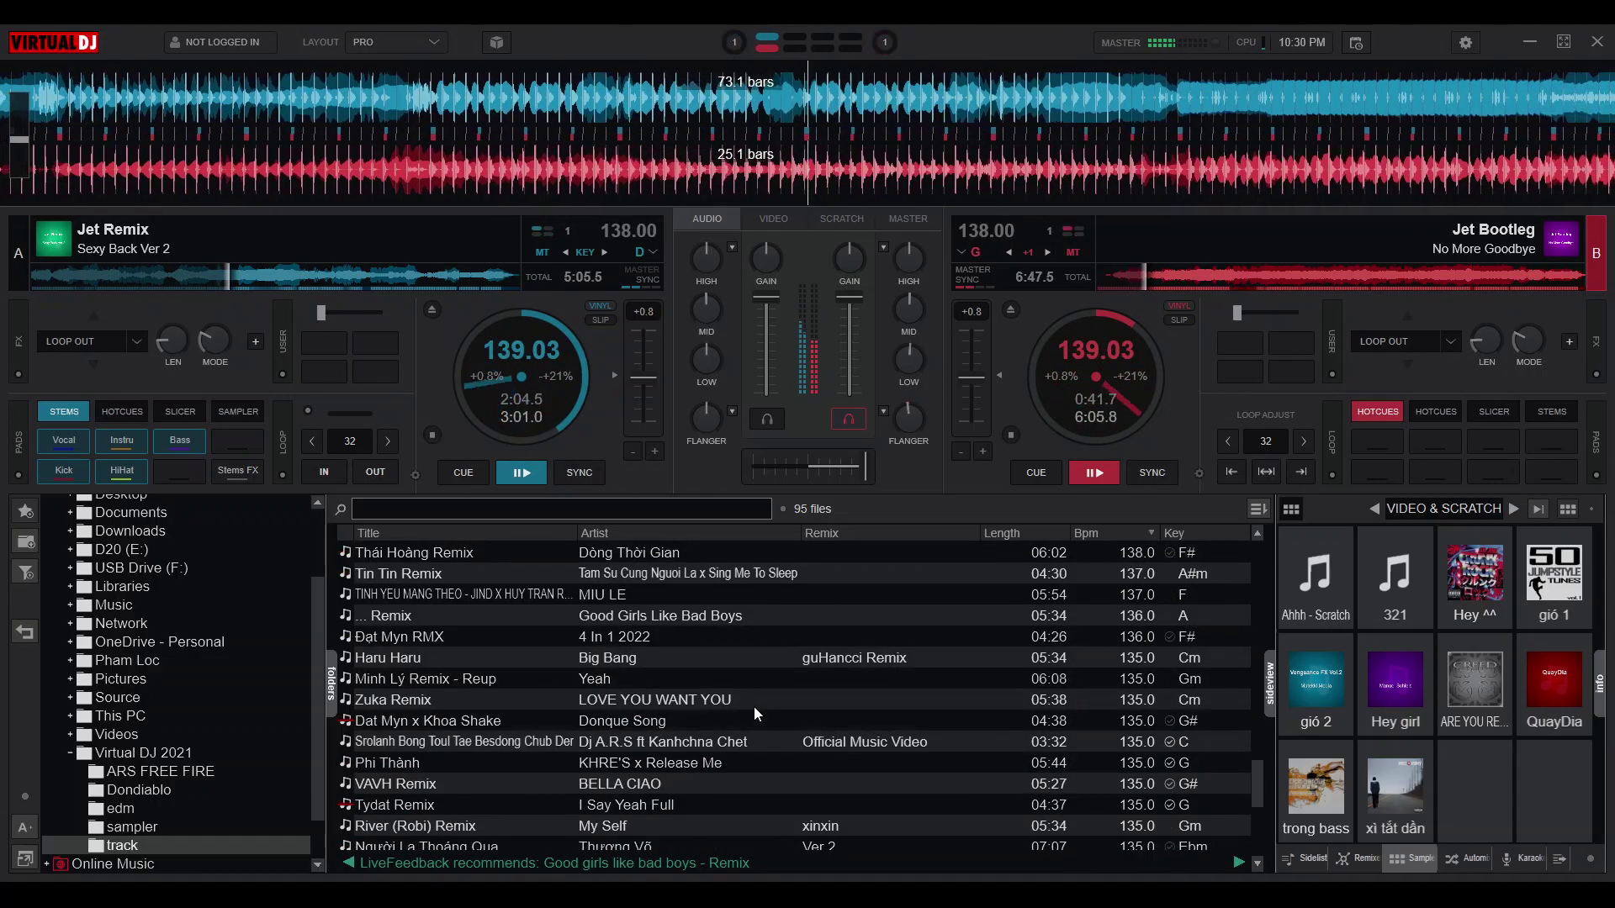
pyautogui.scroll(-3, 1020, 195)
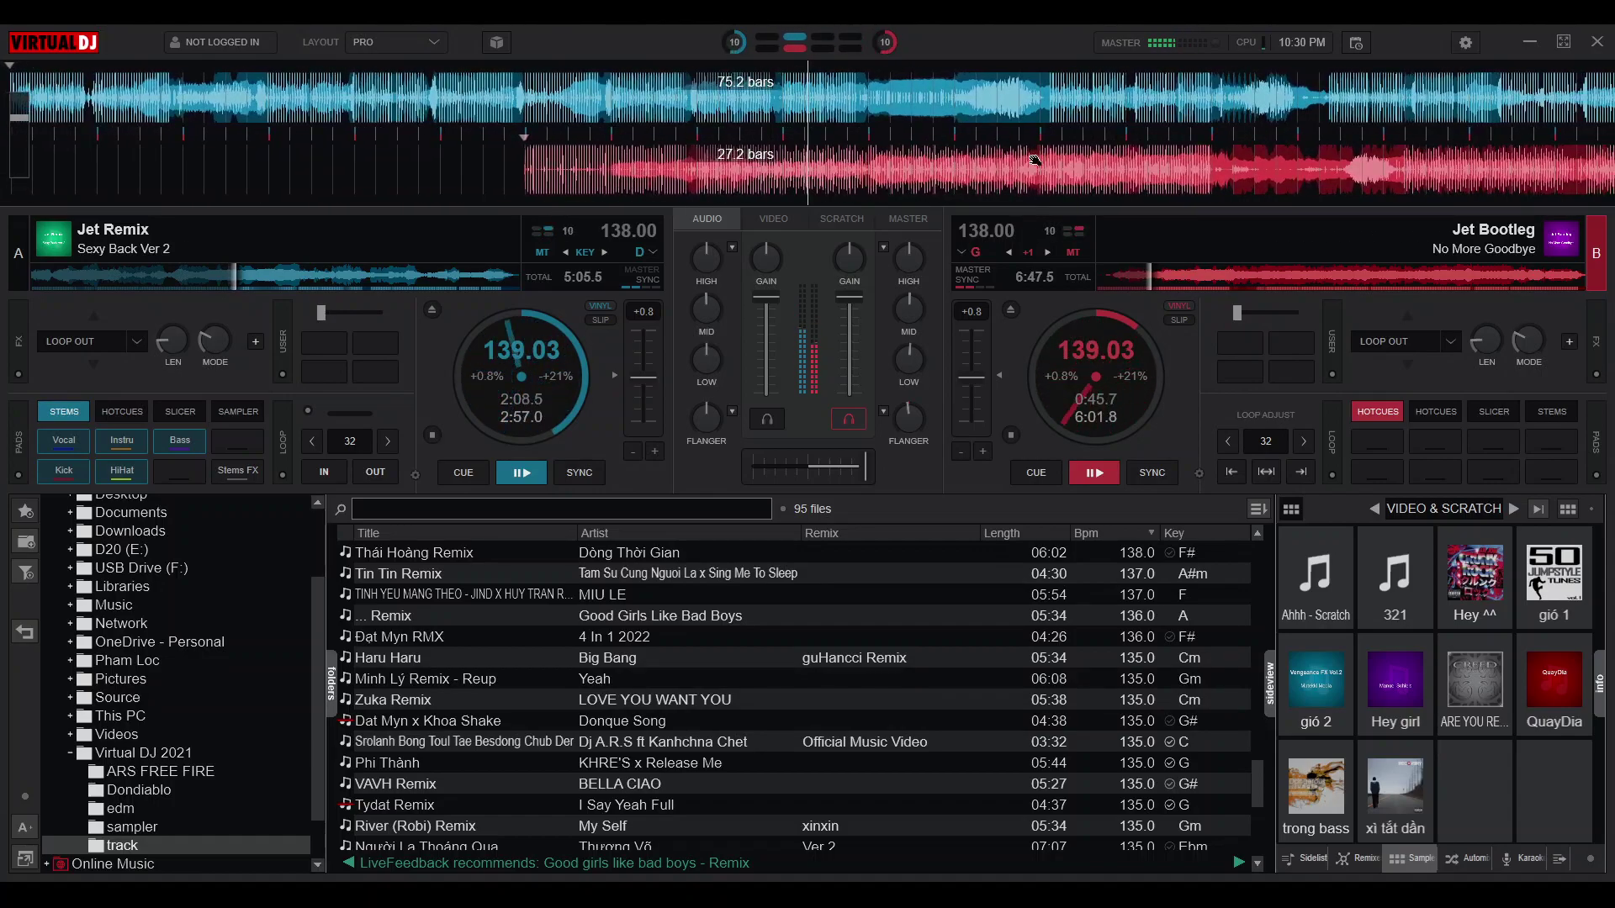
pyautogui.scroll(-3, 1036, 177)
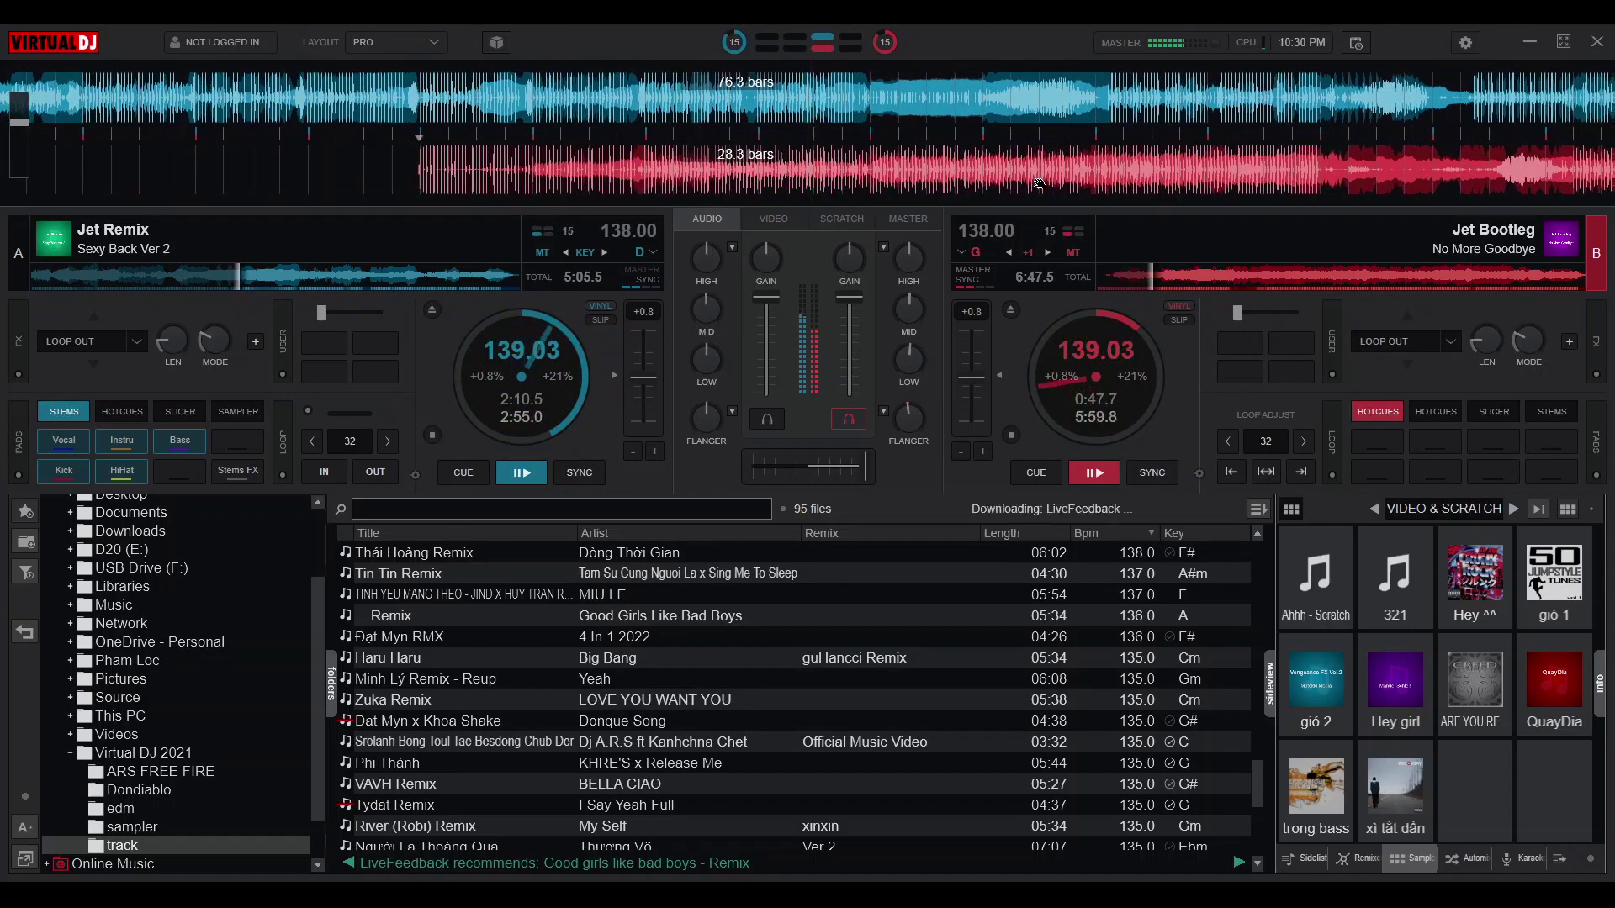
pyautogui.scroll(-5, 634, 689)
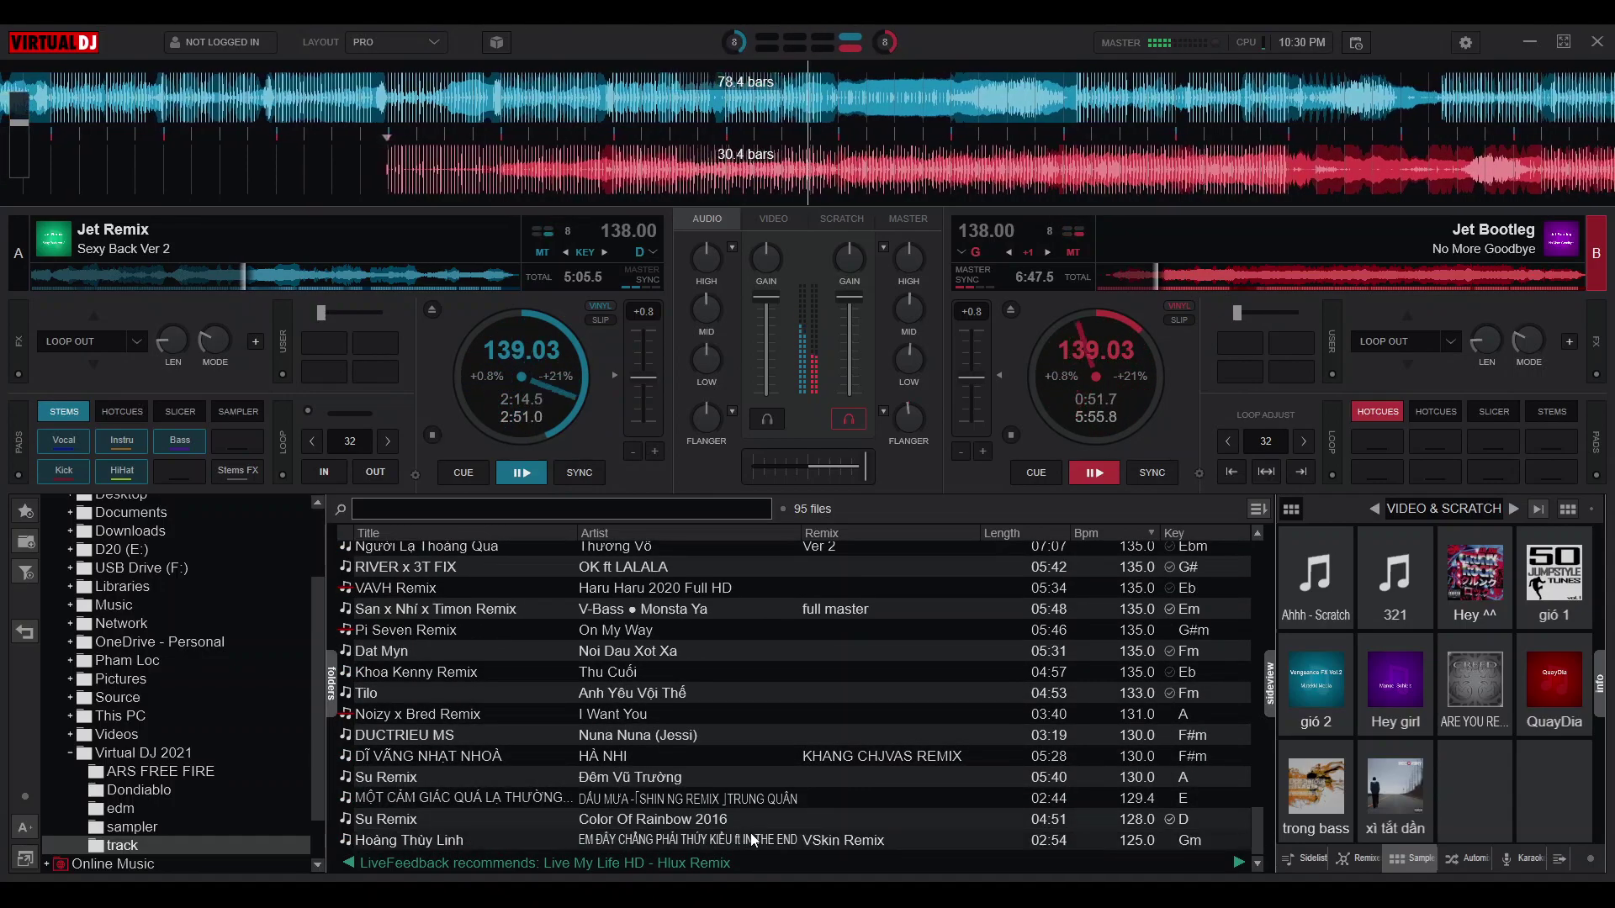
pyautogui.scroll(5, 811, 628)
pyautogui.scroll(15, 811, 629)
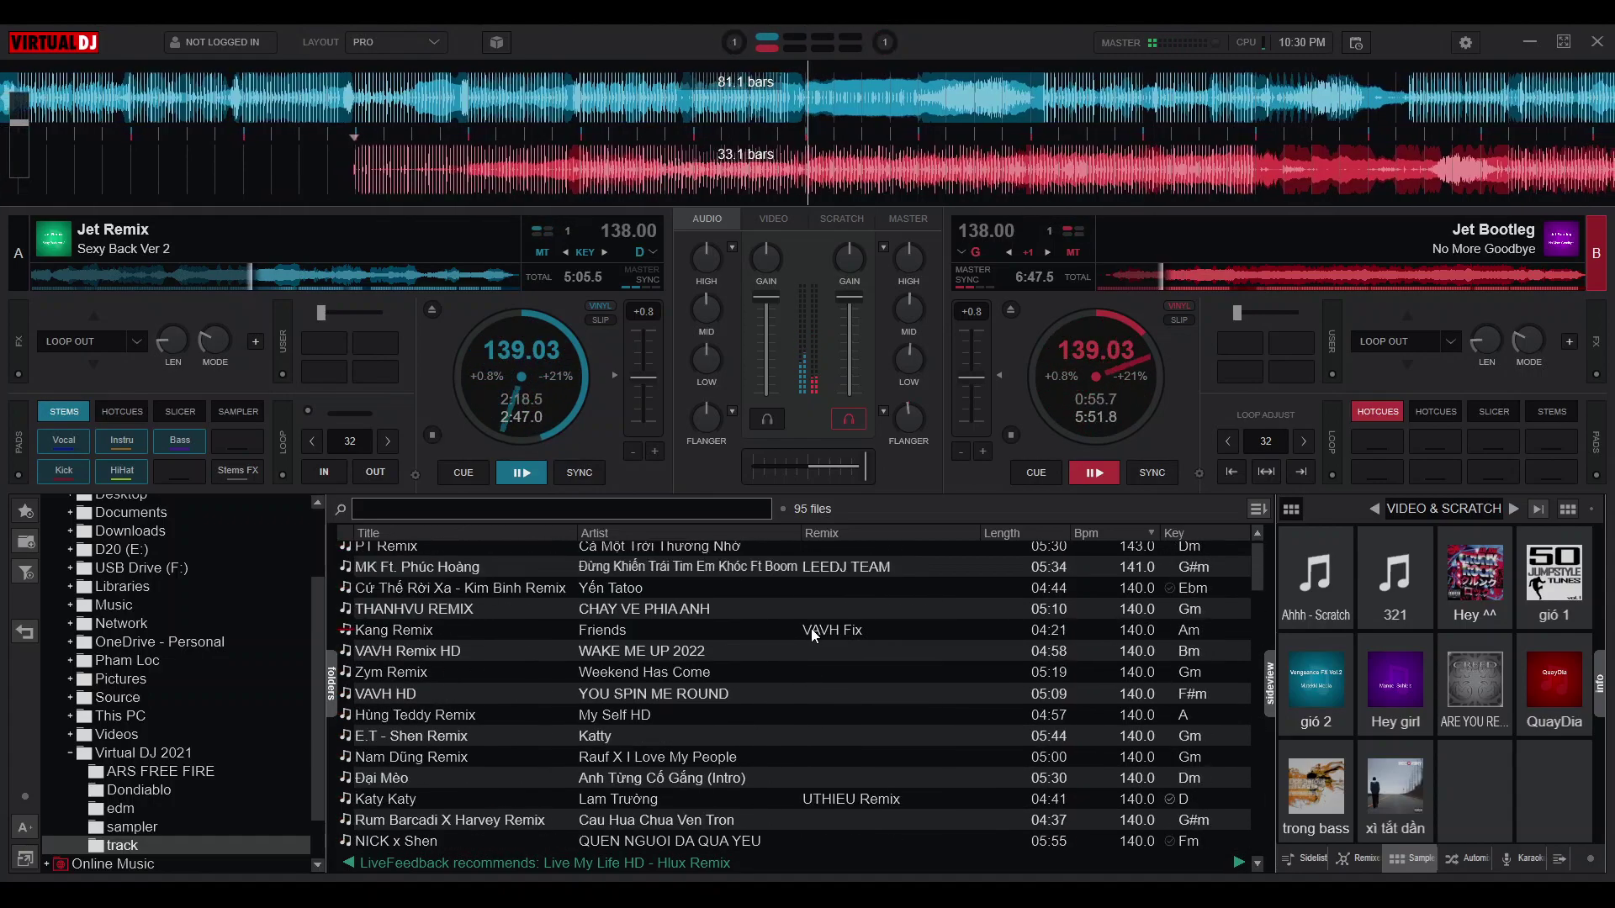
pyautogui.scroll(1, 811, 628)
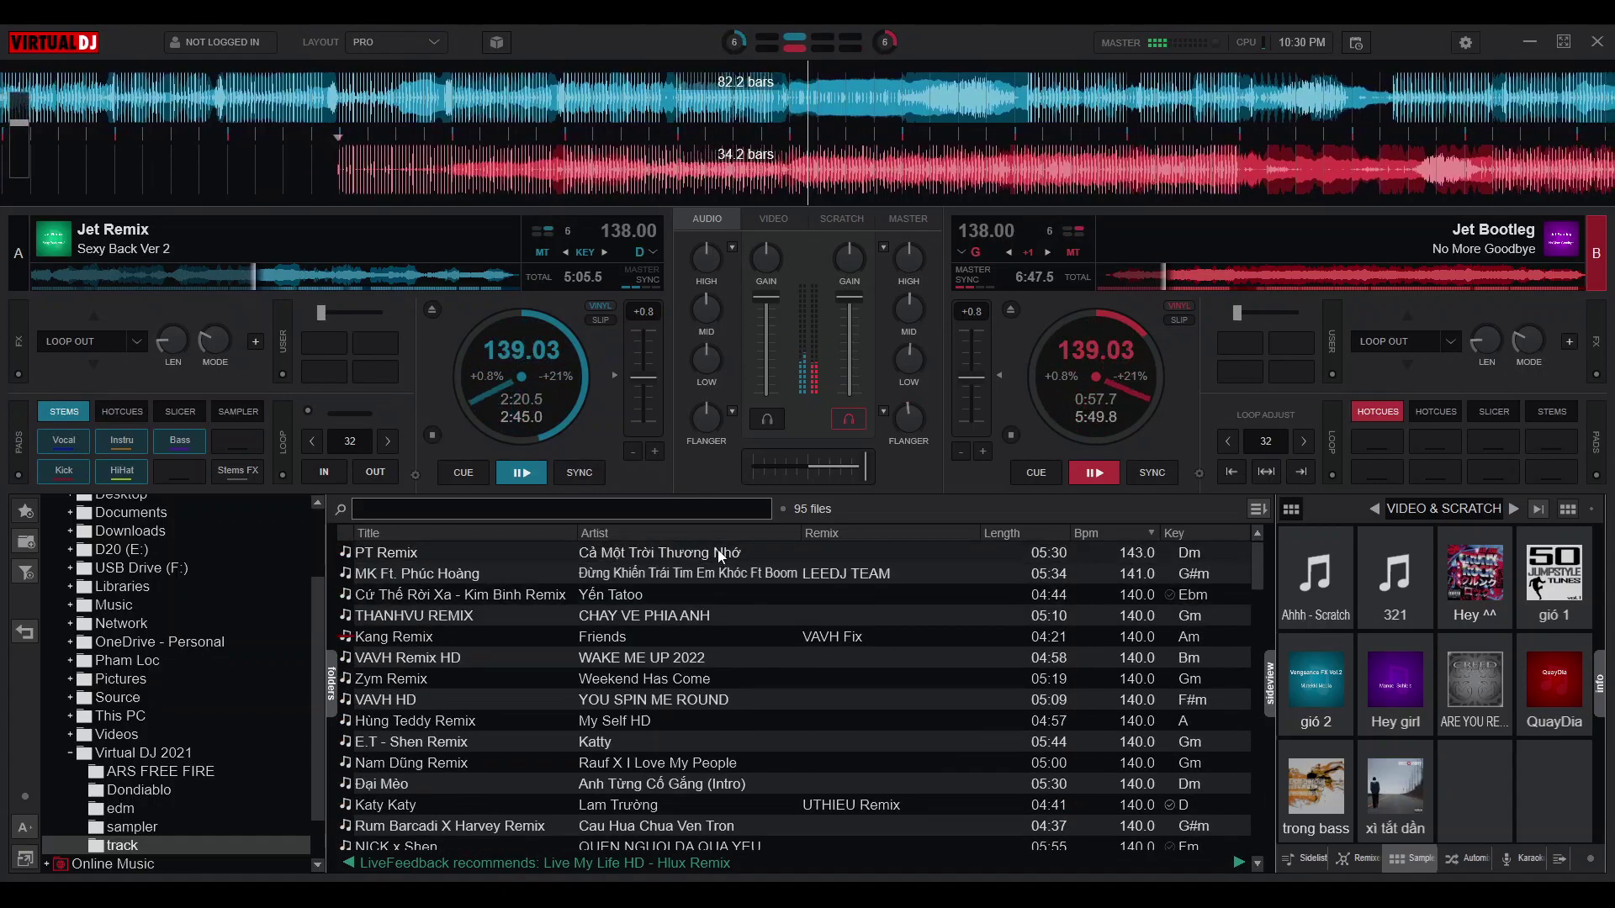
# Open the sampler folder and load the untitled sample onto deck A
pyautogui.click(141, 827)
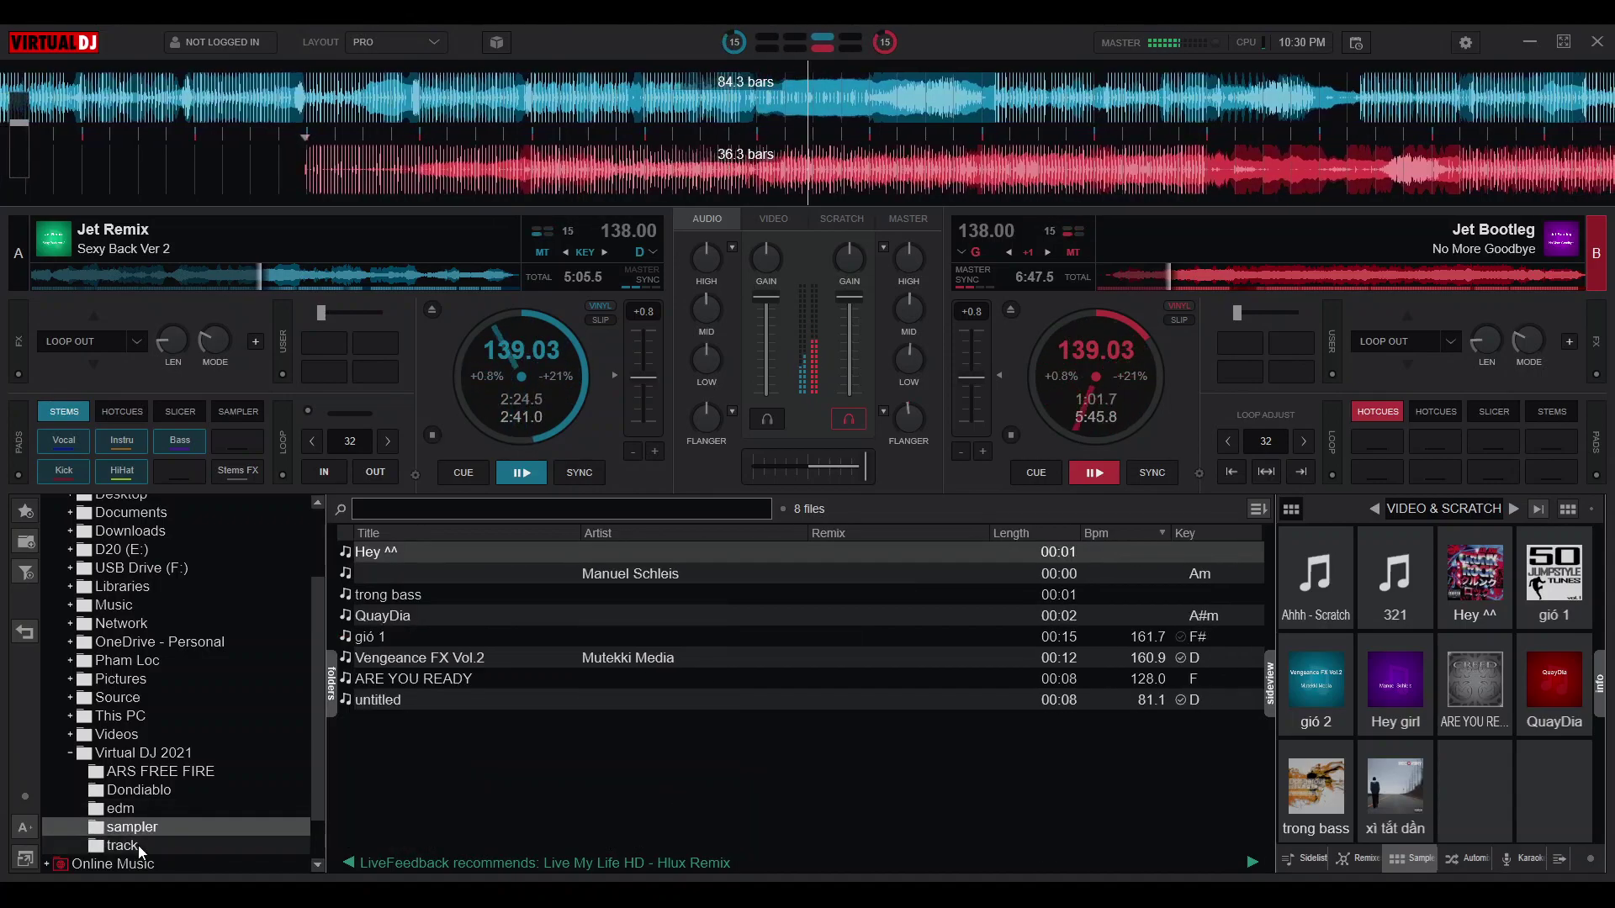
pyautogui.click(138, 845)
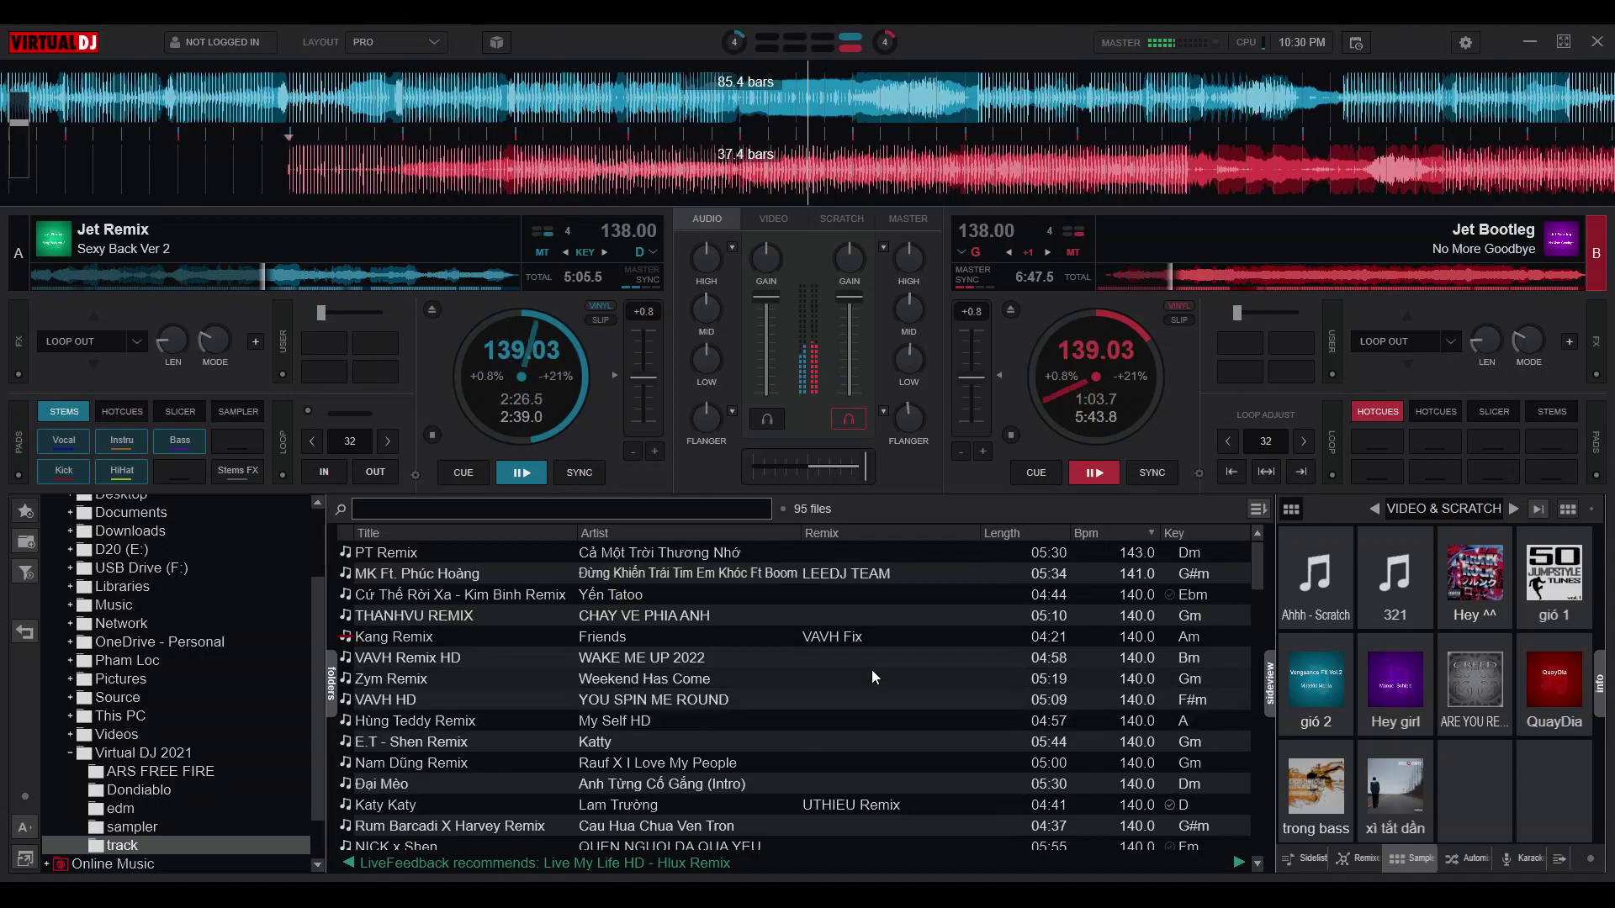
pyautogui.click(135, 827)
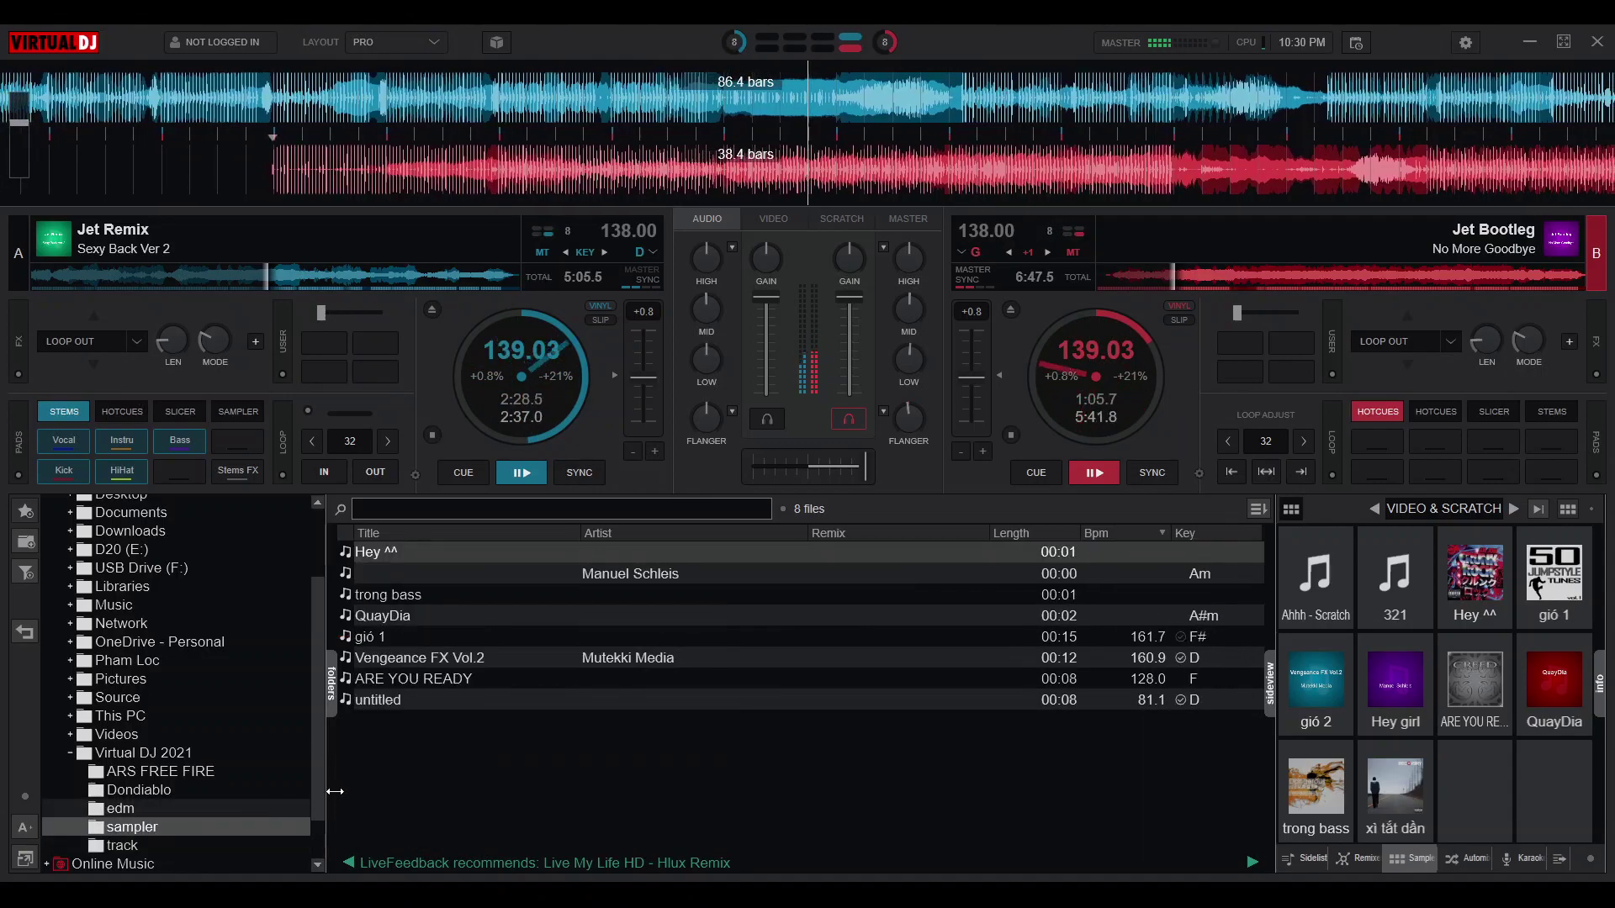
pyautogui.moveTo(439, 703); pyautogui.dragTo(473, 354)
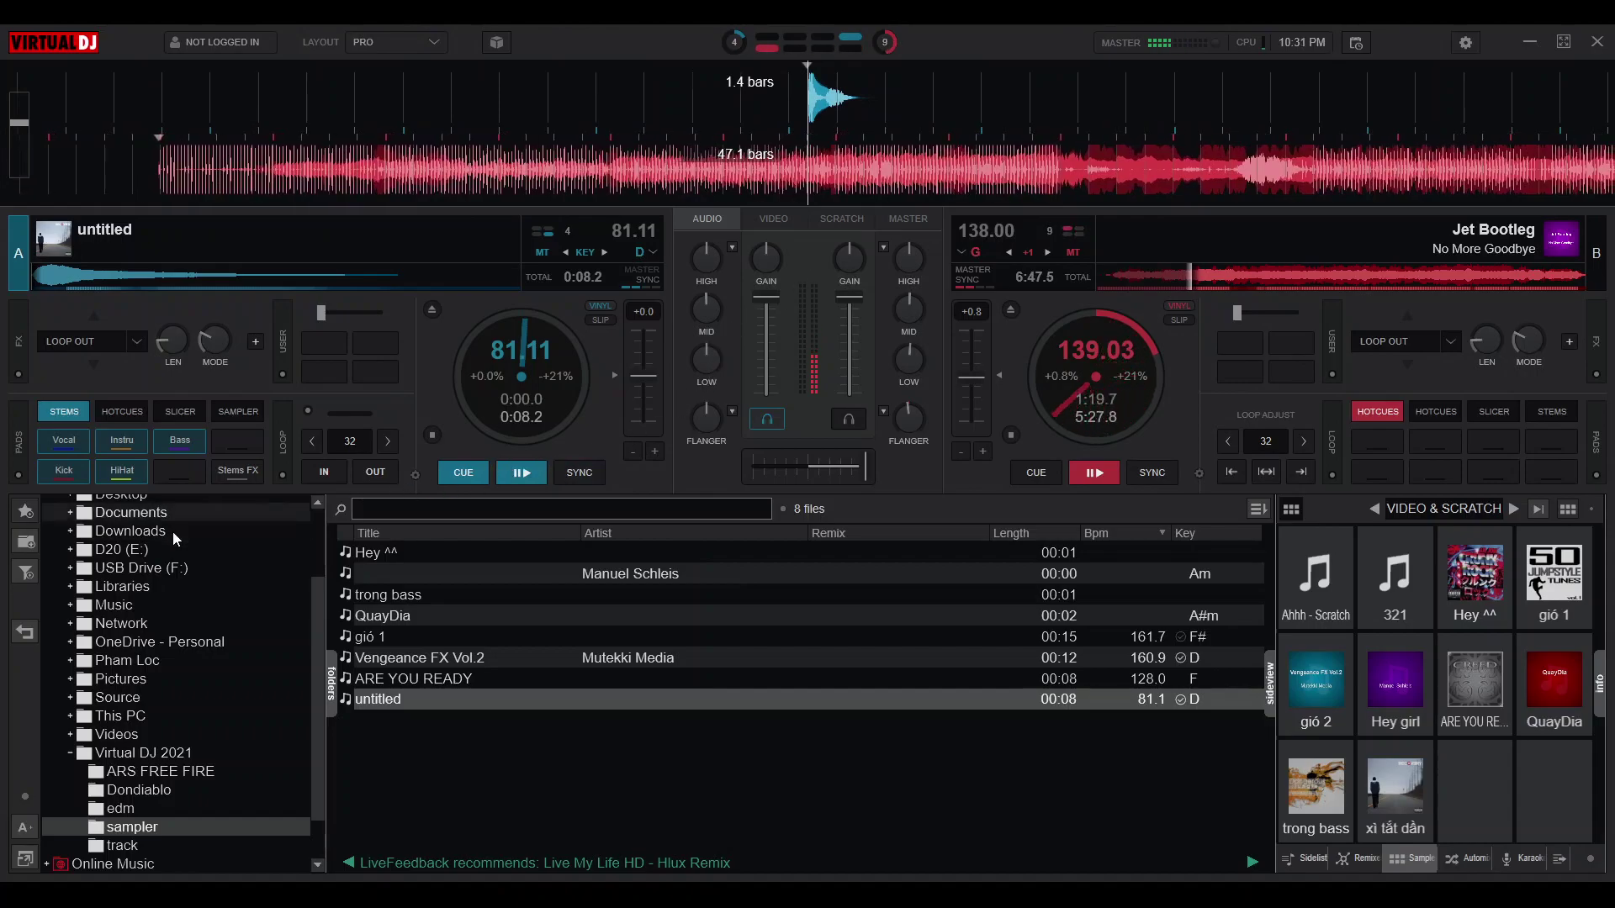
# Load the Hey ^^ sample onto deck A in place of the current one, and return to the track folder
pyautogui.moveTo(412, 552); pyautogui.dragTo(488, 314)
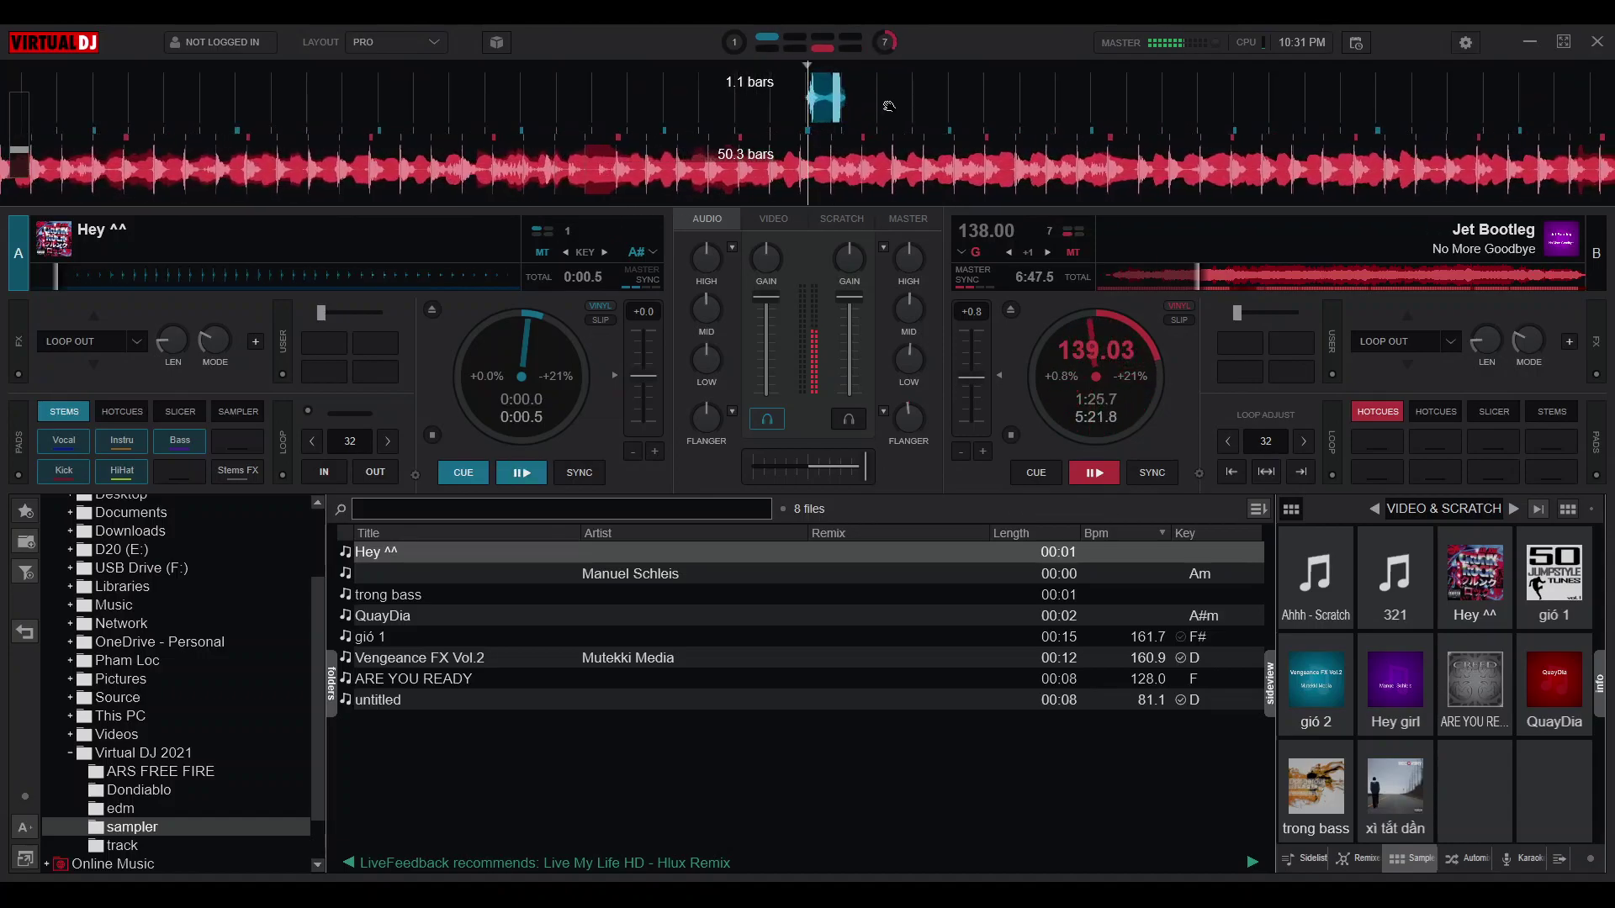
pyautogui.scroll(-2, 884, 126)
pyautogui.scroll(-1, 884, 125)
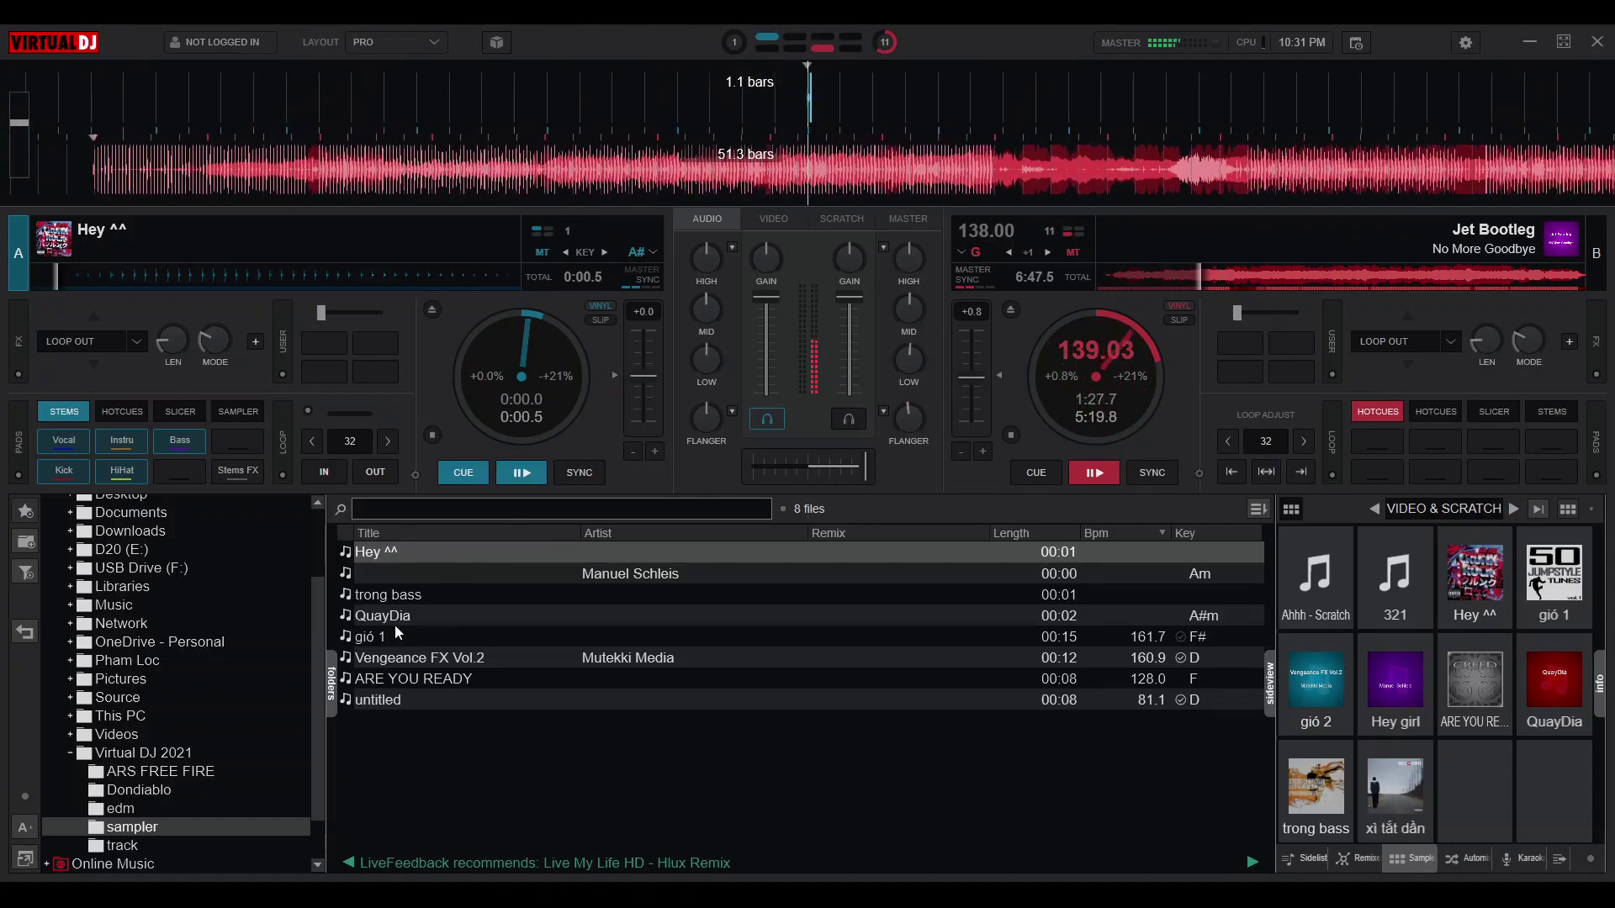
pyautogui.click(122, 846)
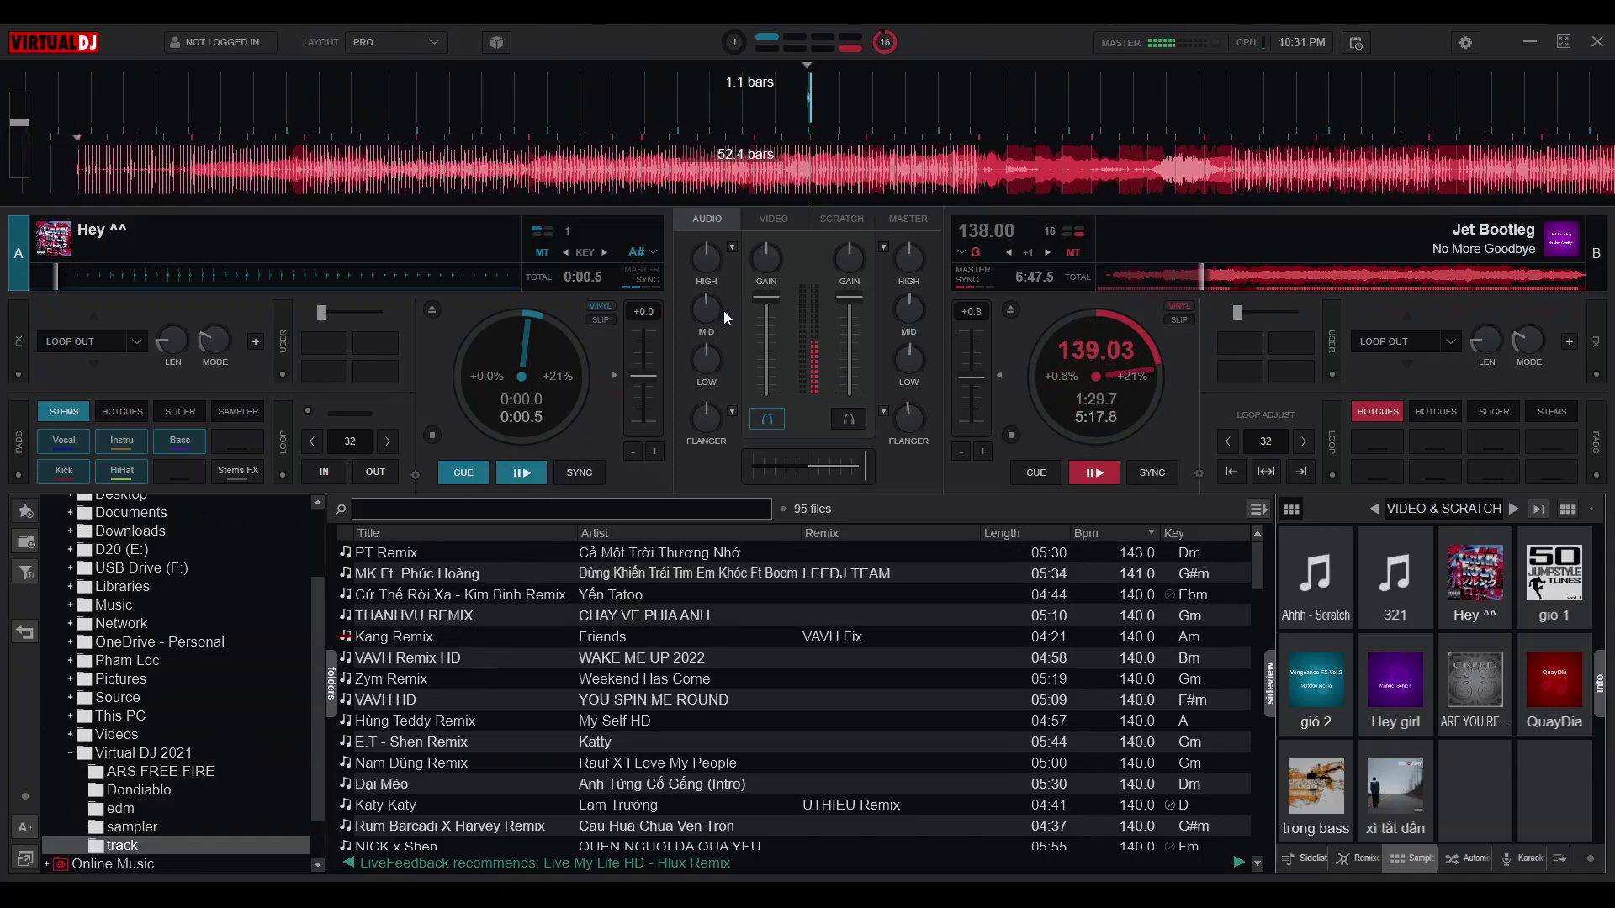
# Preview the master video output at enlarged size and return to the audio mixer
pyautogui.click(792, 222)
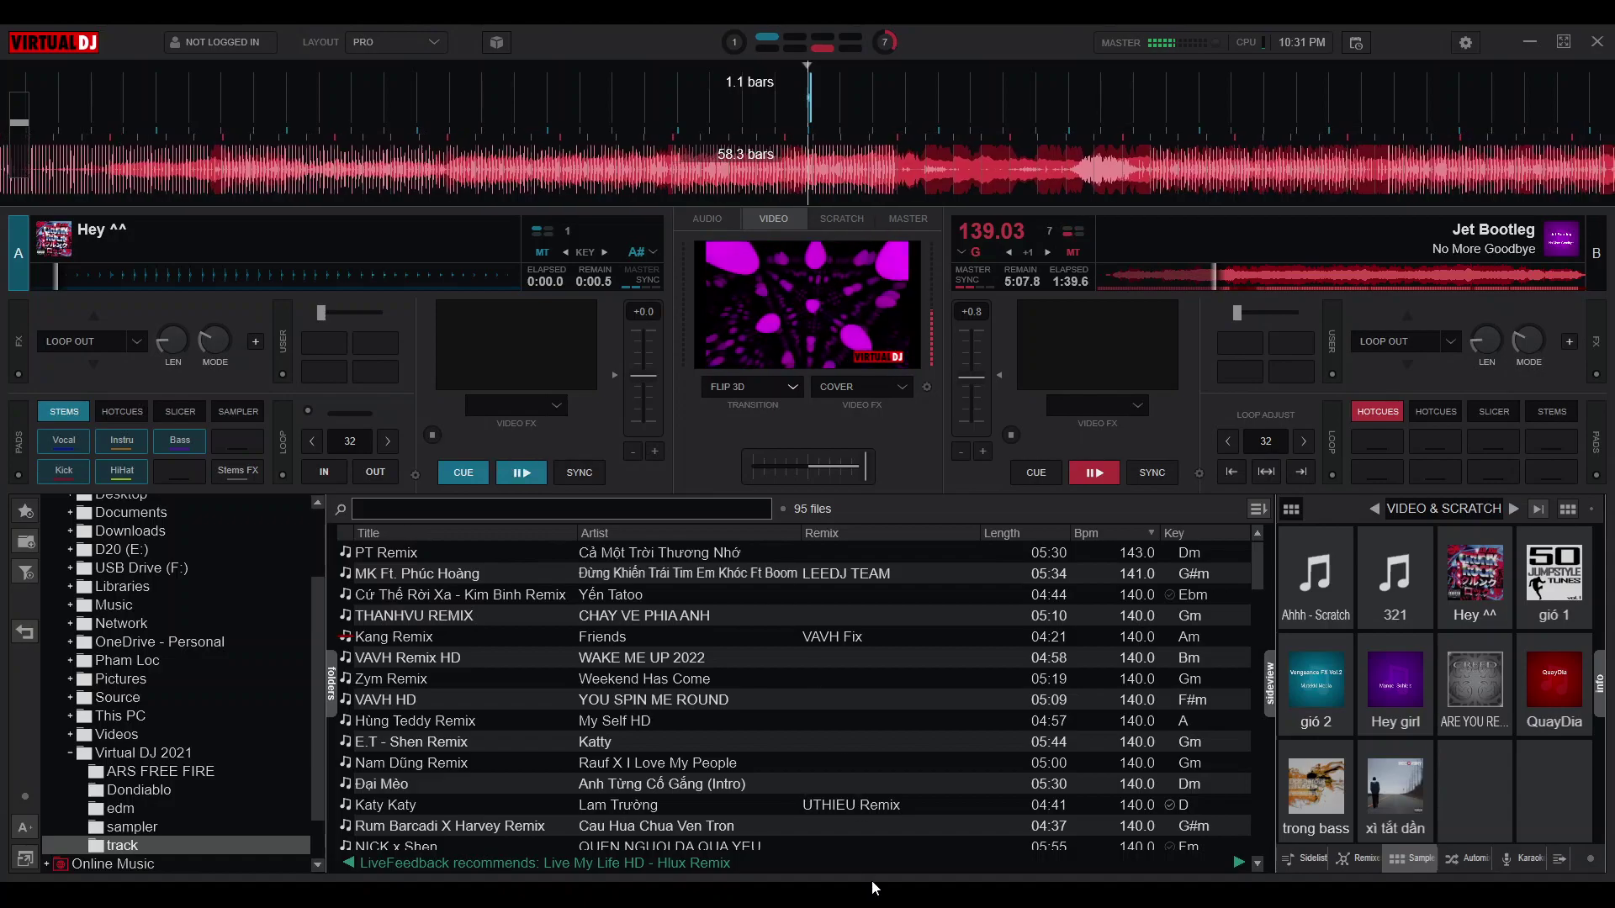
pyautogui.doubleClick(794, 361)
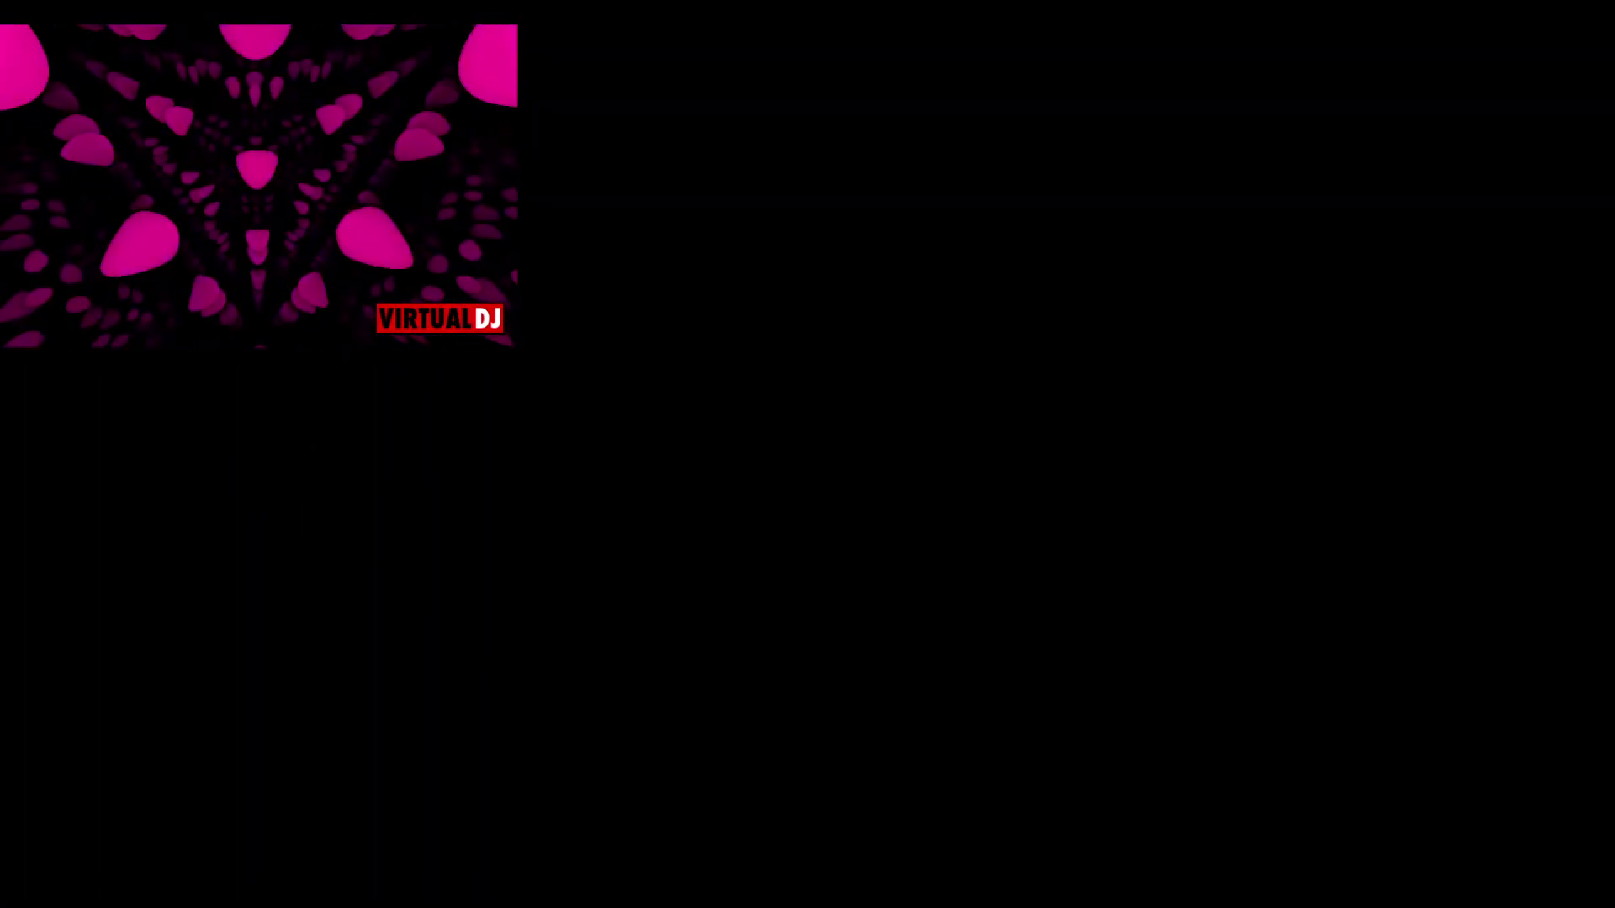
pyautogui.doubleClick(922, 516)
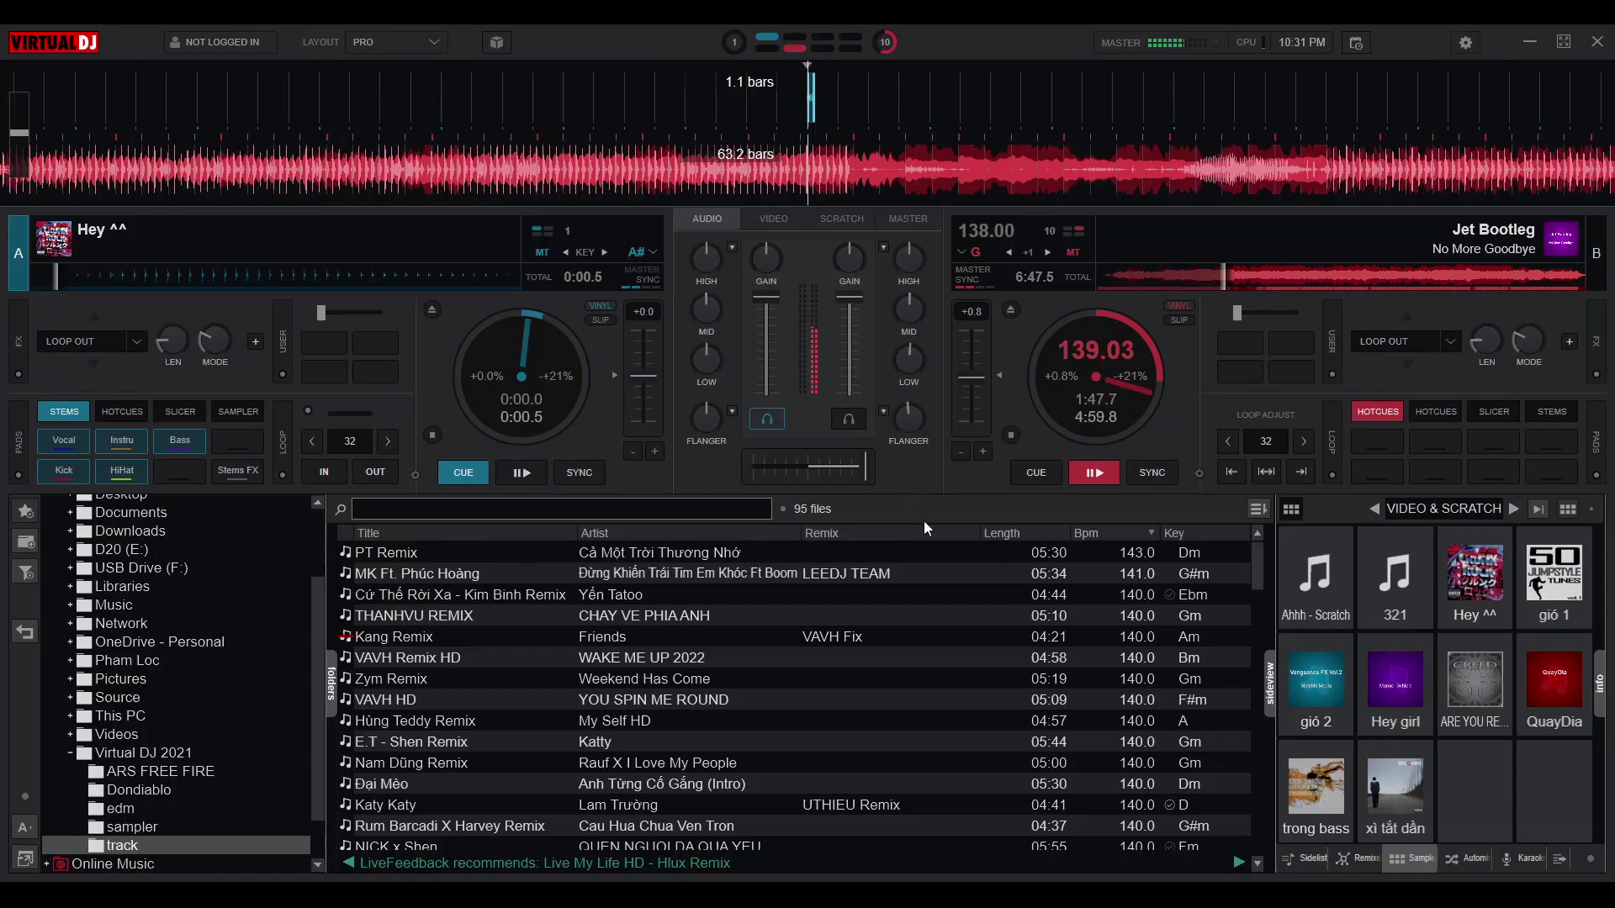
# Raise deck B's Flanger effect to 100%
pyautogui.moveTo(910, 414)
pyautogui.moveTo(910, 414); pyautogui.dragTo(905, 315)
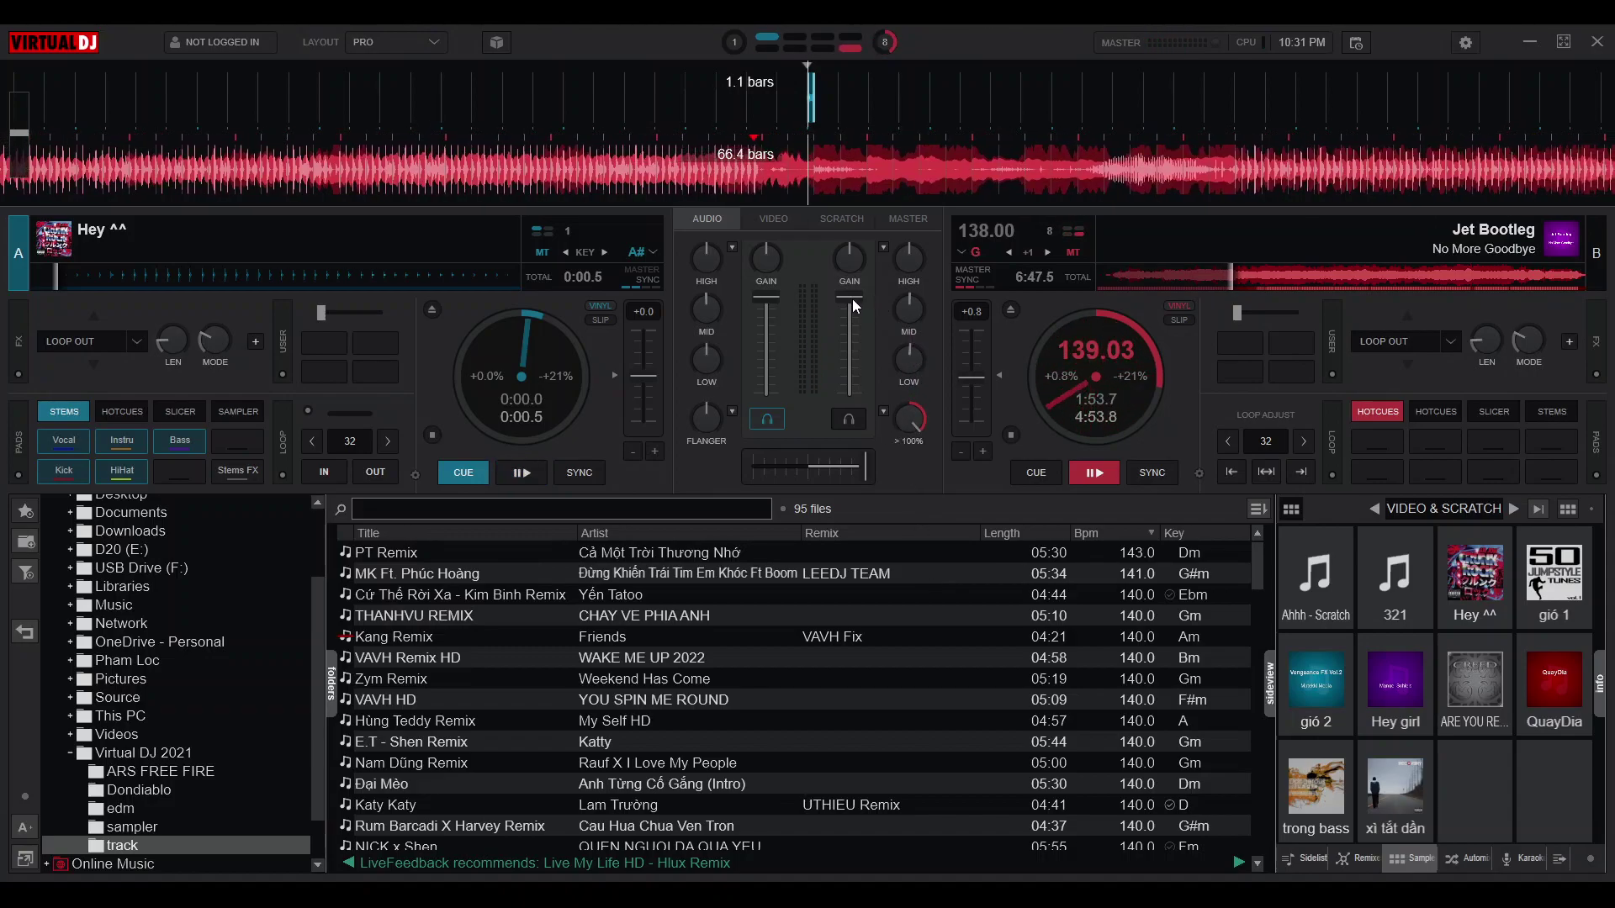